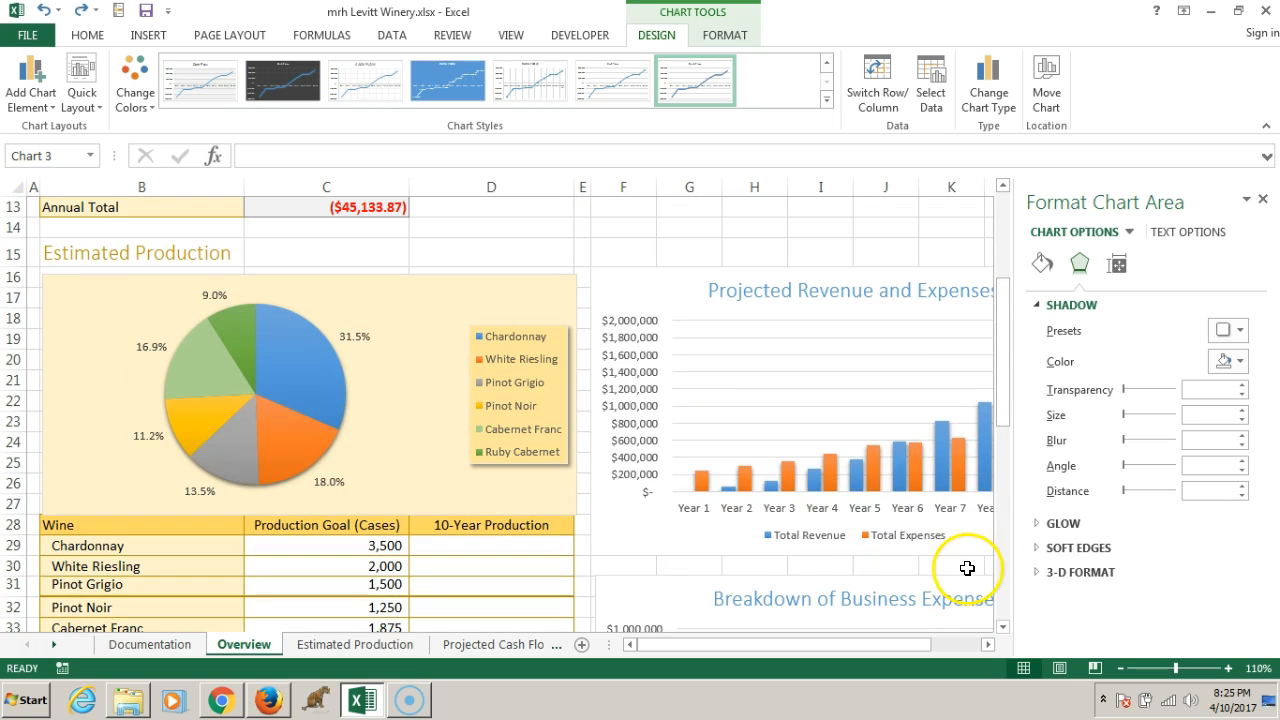
# Step: Set the vertical axis maximum bound of the Projected Revenue and Expenses chart to 1750000
pyautogui.click(1263, 199)
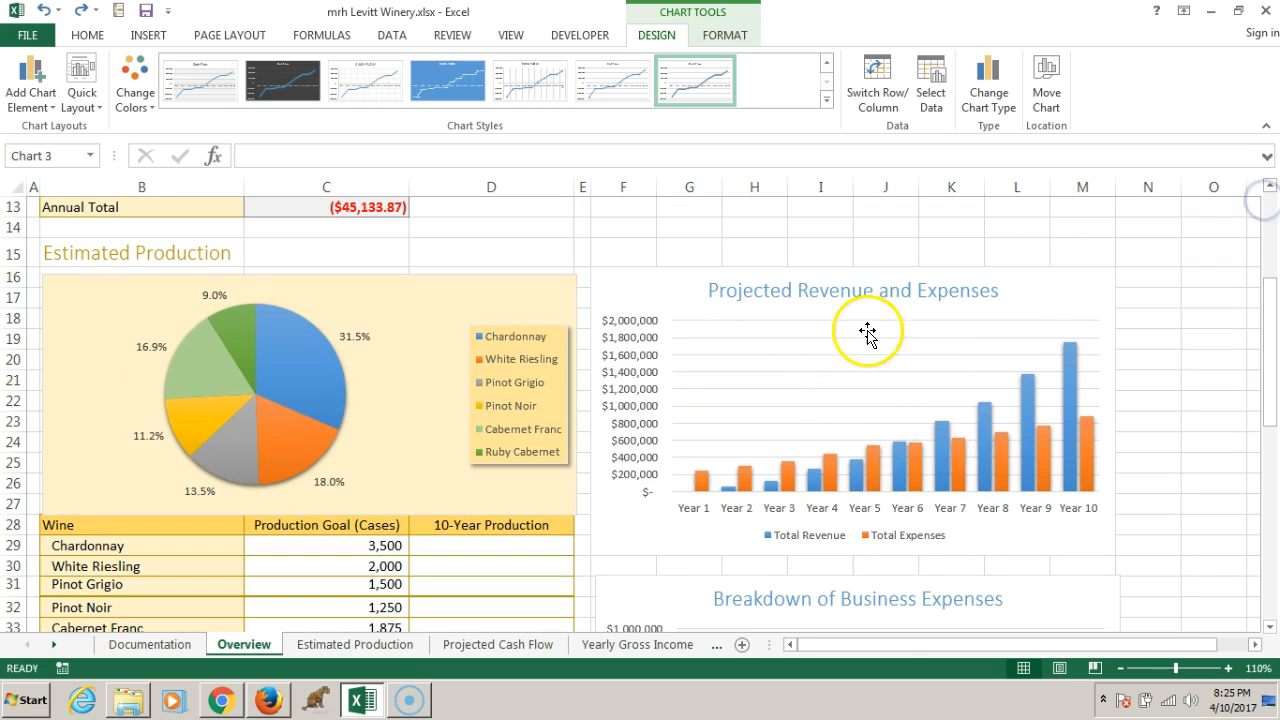
pyautogui.click(700, 305)
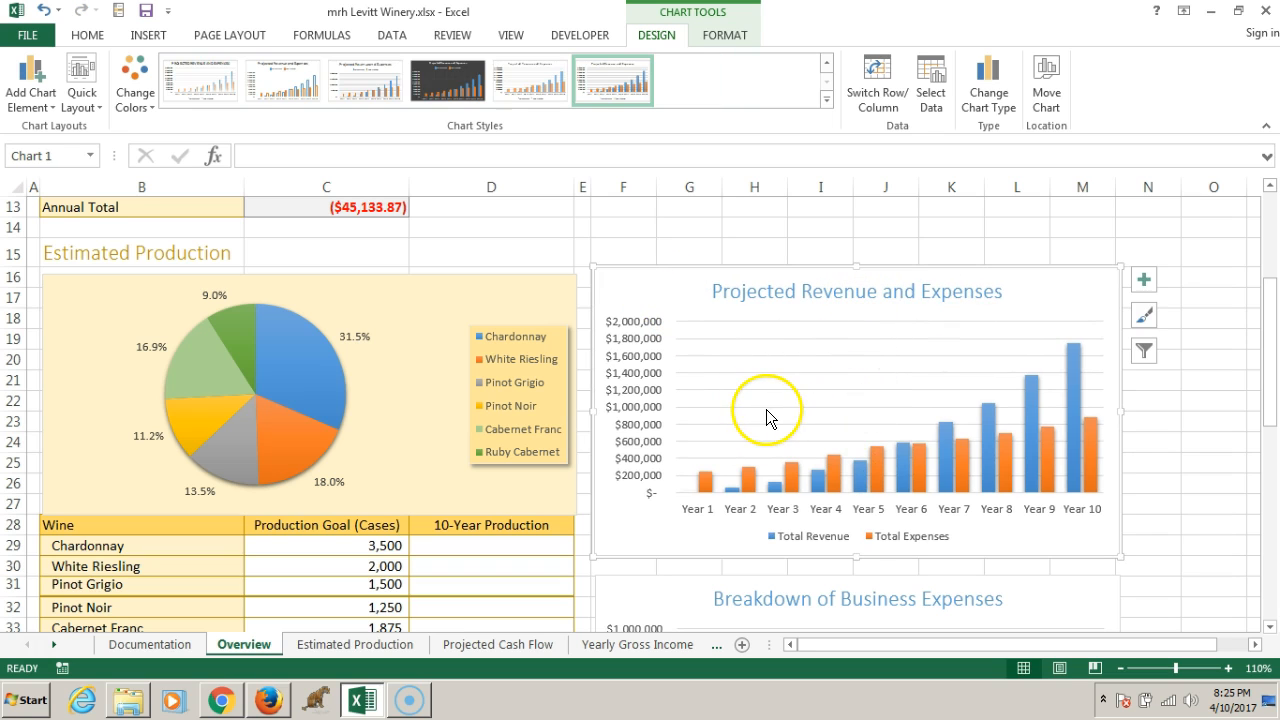
pyautogui.click(646, 392)
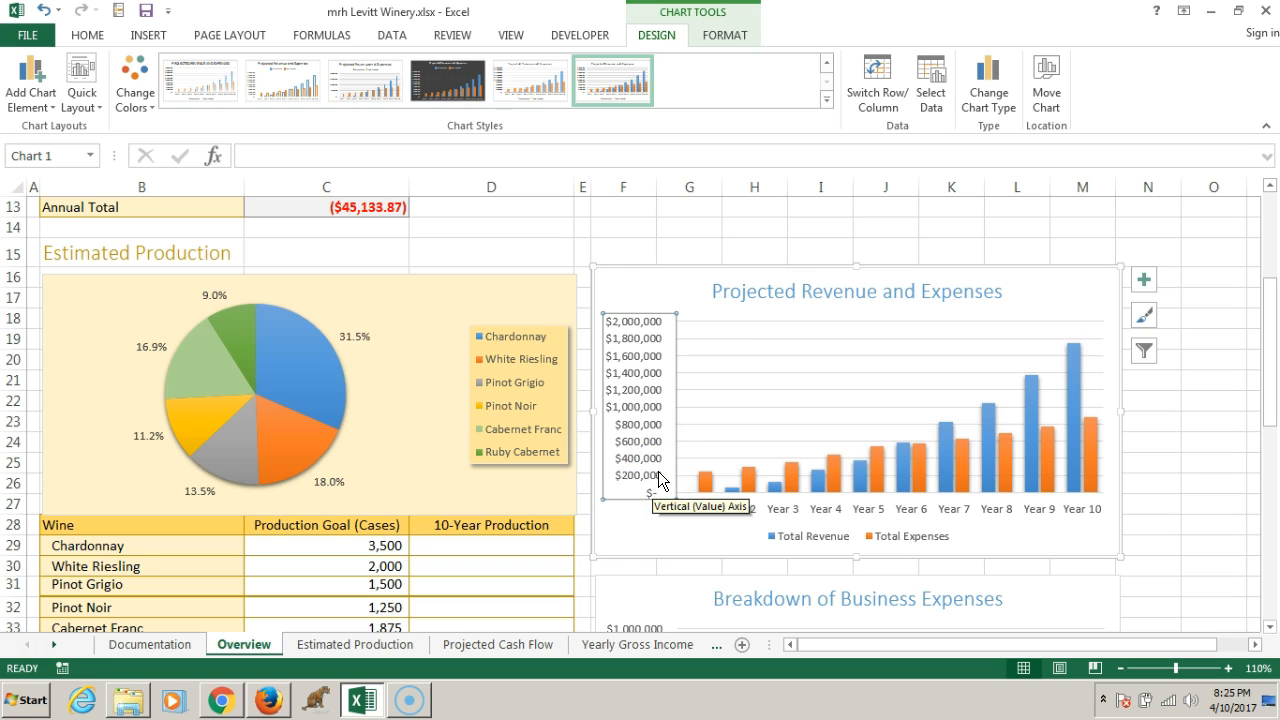
pyautogui.doubleClick(638, 428)
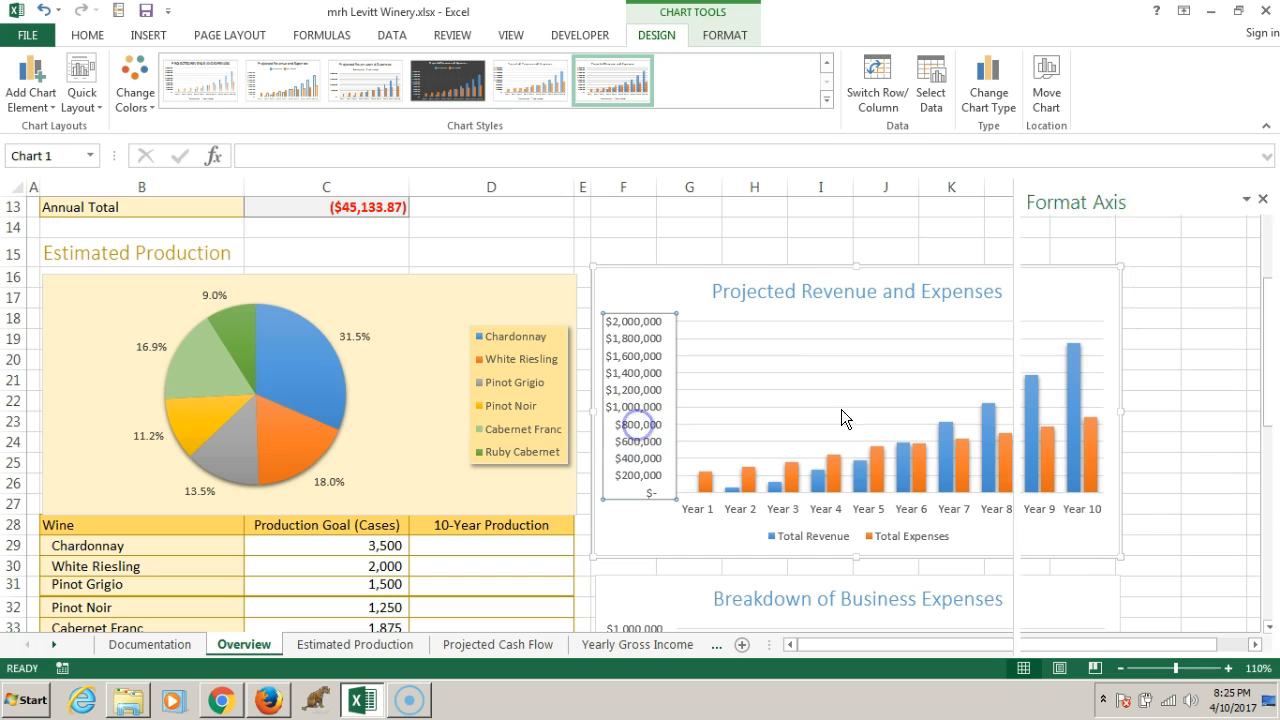
pyautogui.moveTo(1200, 378); pyautogui.dragTo(1118, 378)
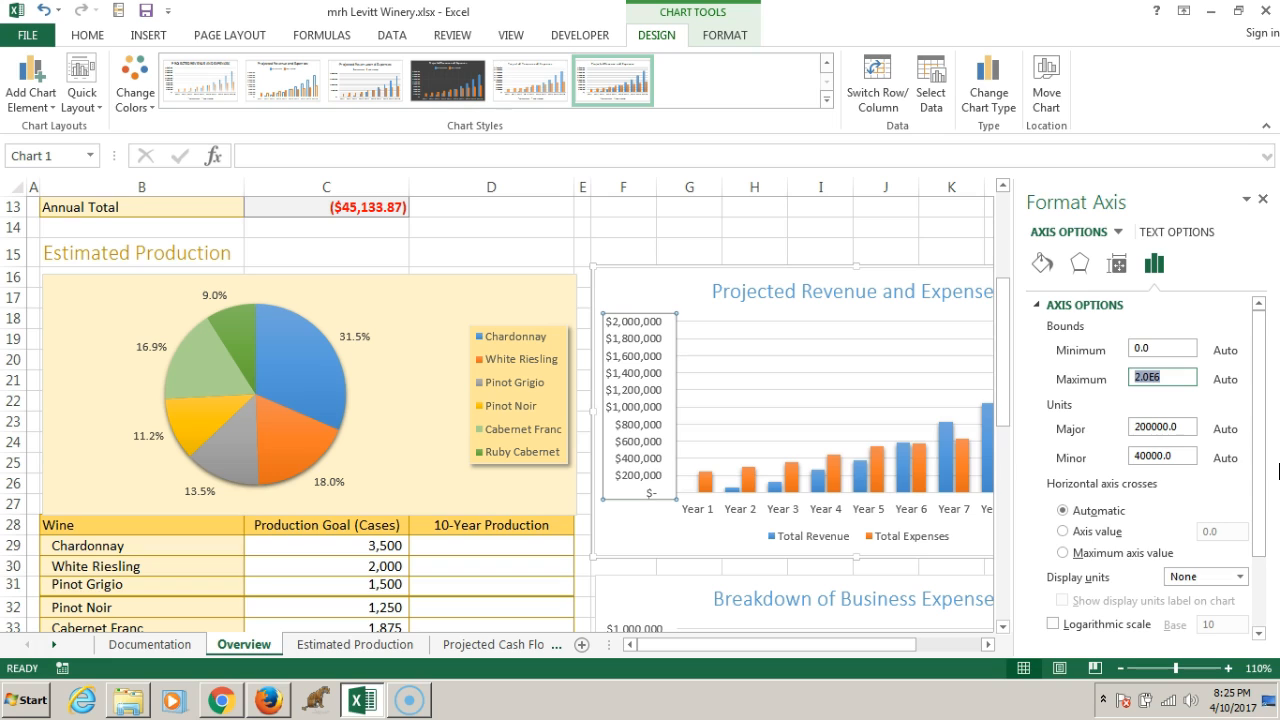
pyautogui.write('1')
pyautogui.press('Return')
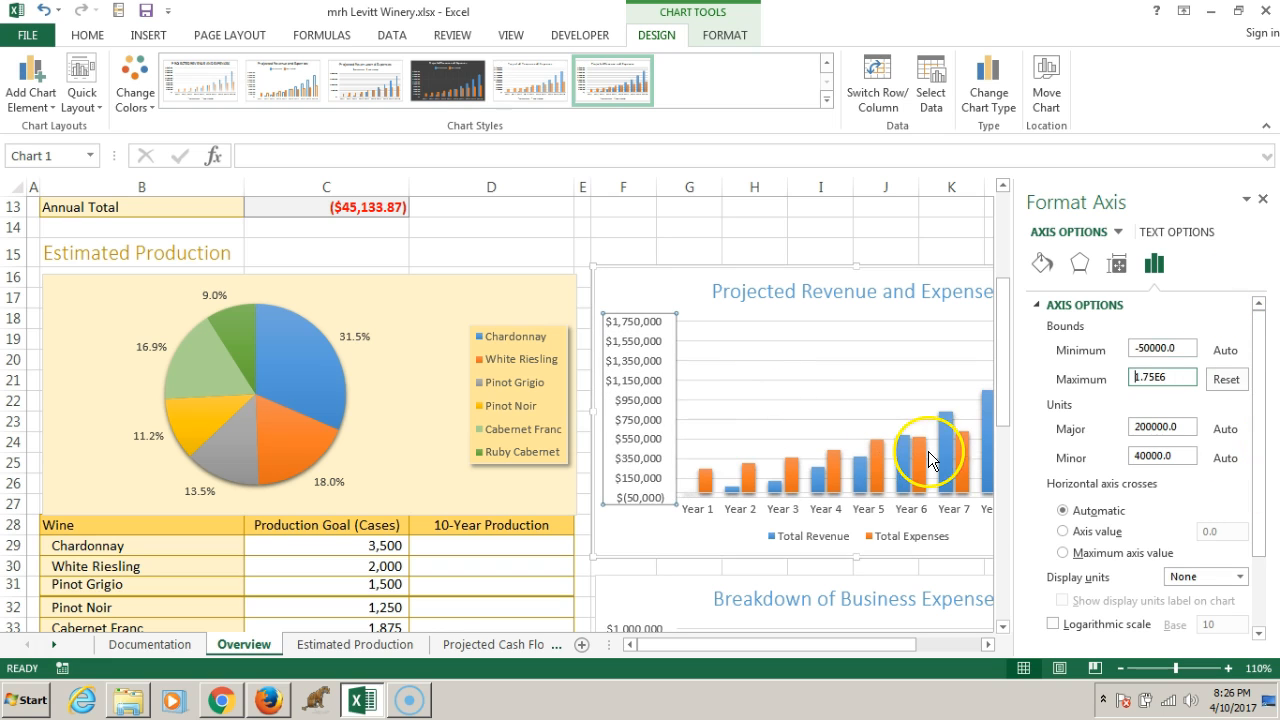
# Step: Set the major unit of the Projected Revenue and Expenses chart's vertical axis to 250000
pyautogui.moveTo(840, 645); pyautogui.dragTo(914, 645)
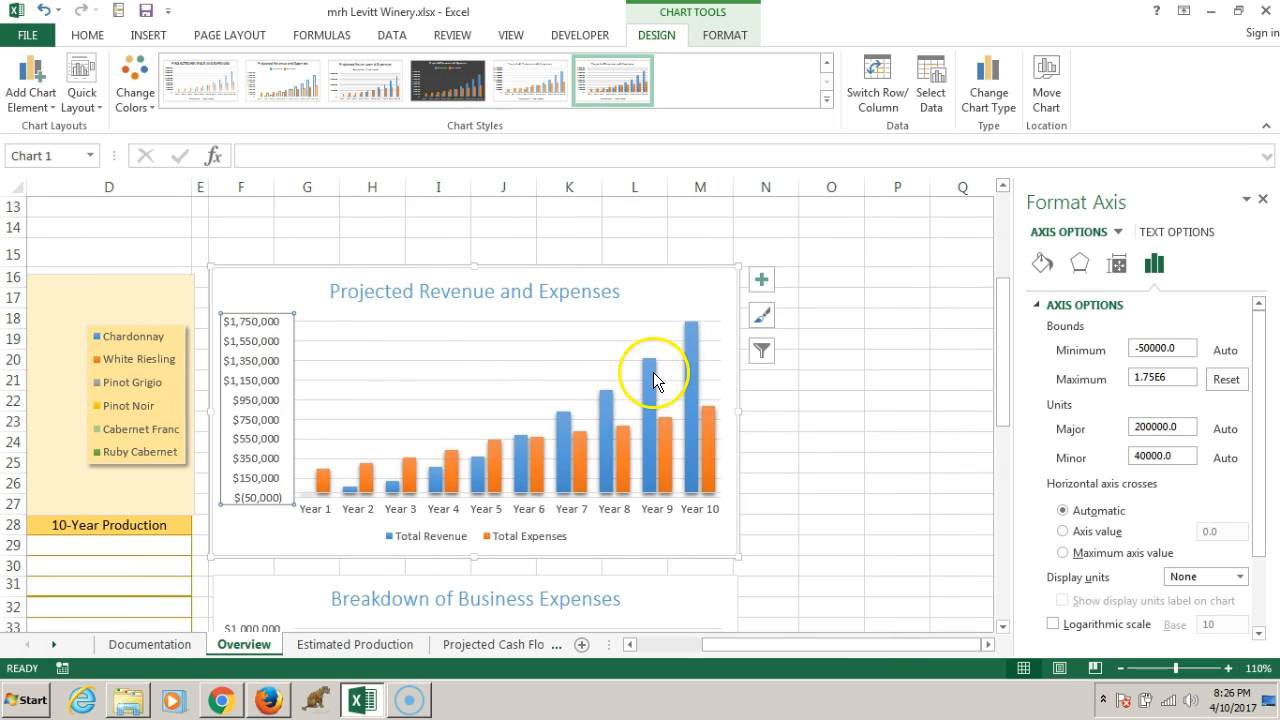
pyautogui.moveTo(694, 320)
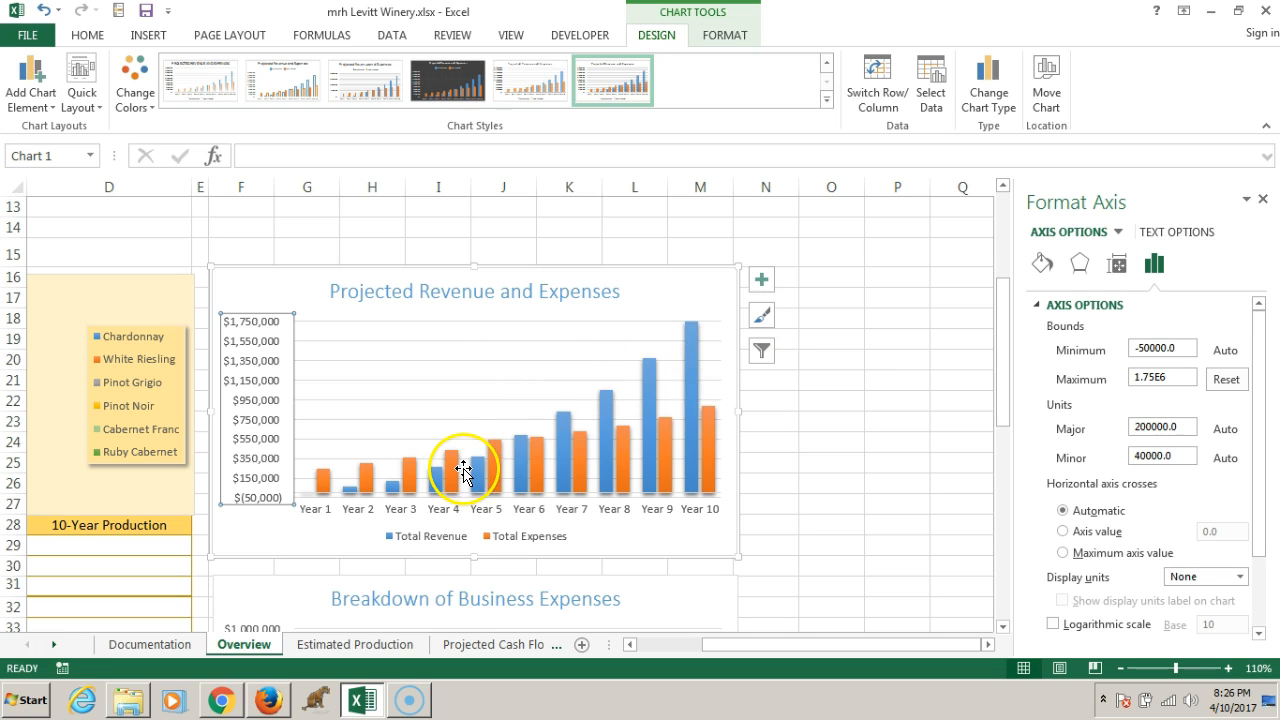
pyautogui.moveTo(455, 462)
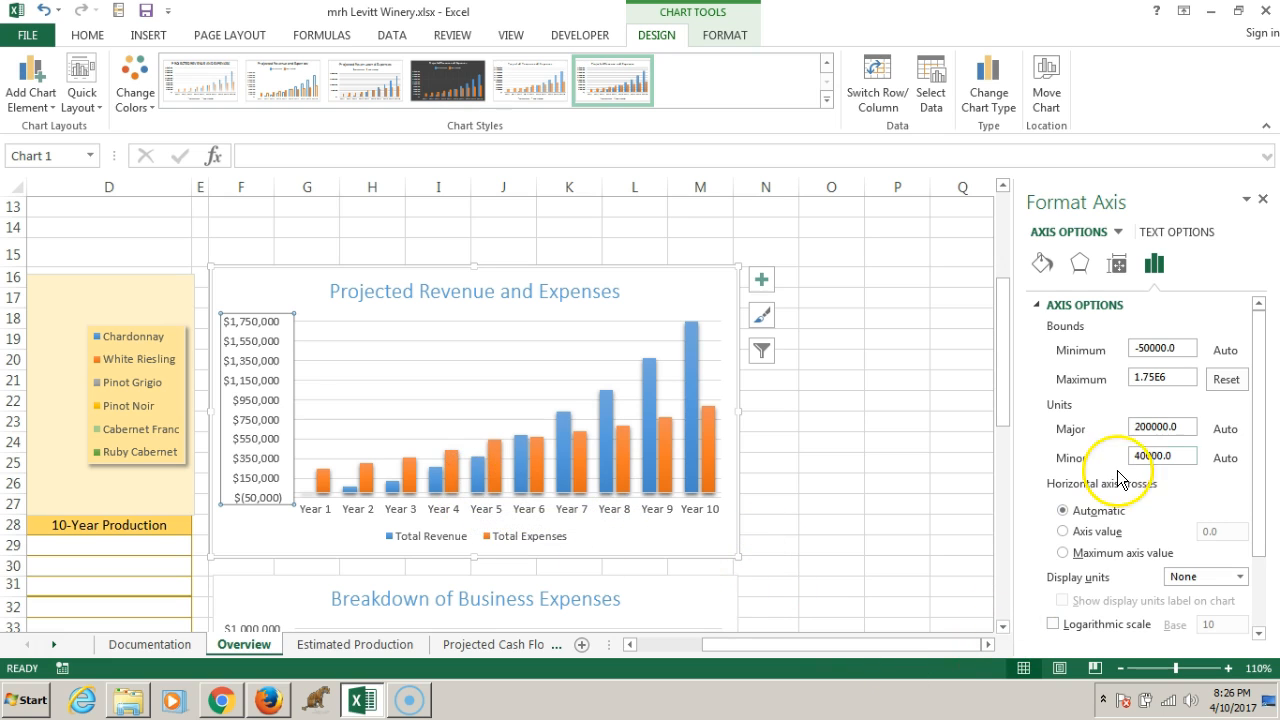
pyautogui.doubleClick(1187, 426)
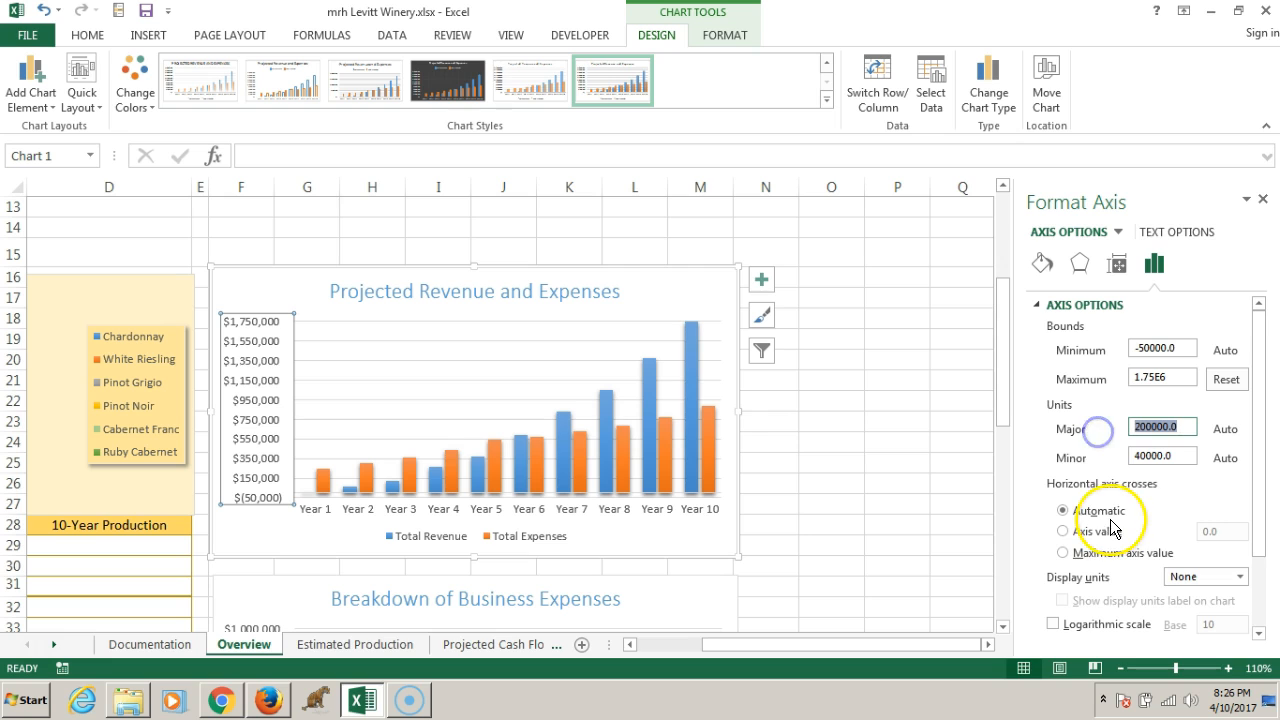
pyautogui.write('2500')
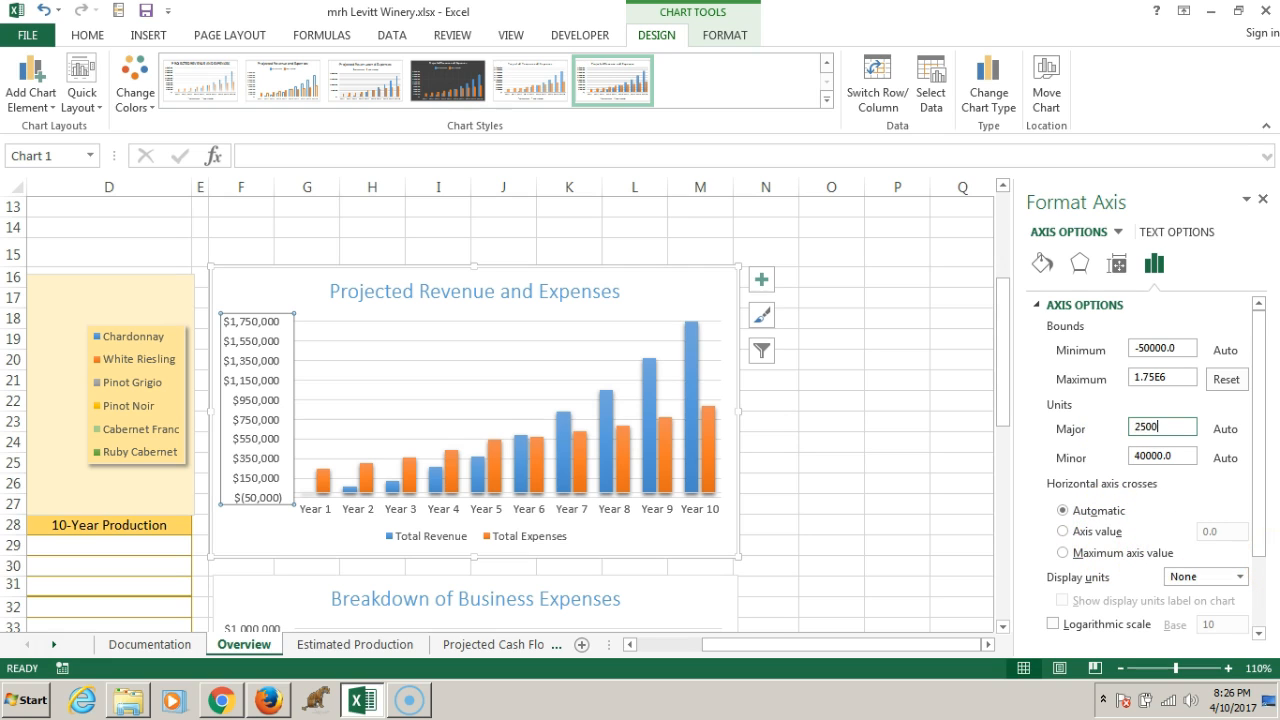
pyautogui.press('Return')
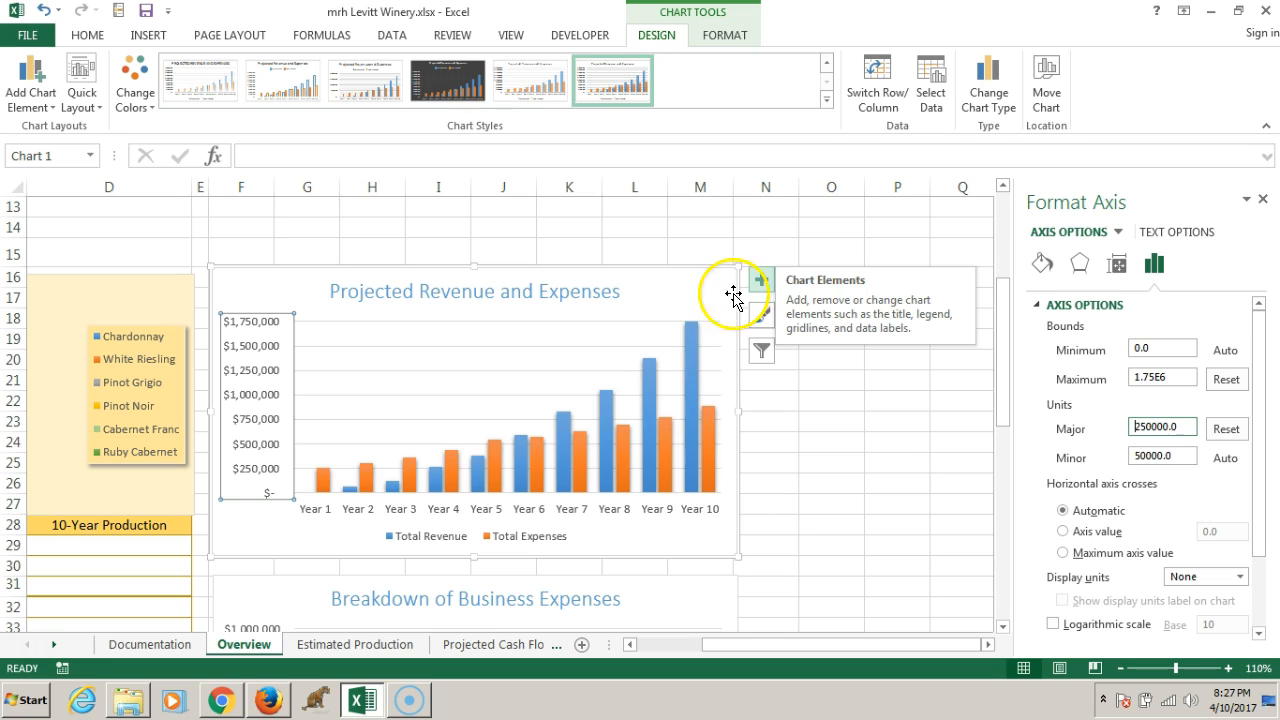
# Step: Add primary major vertical gridlines to the Projected Revenue and Expenses chart and close the formatting pane
pyautogui.click(688, 284)
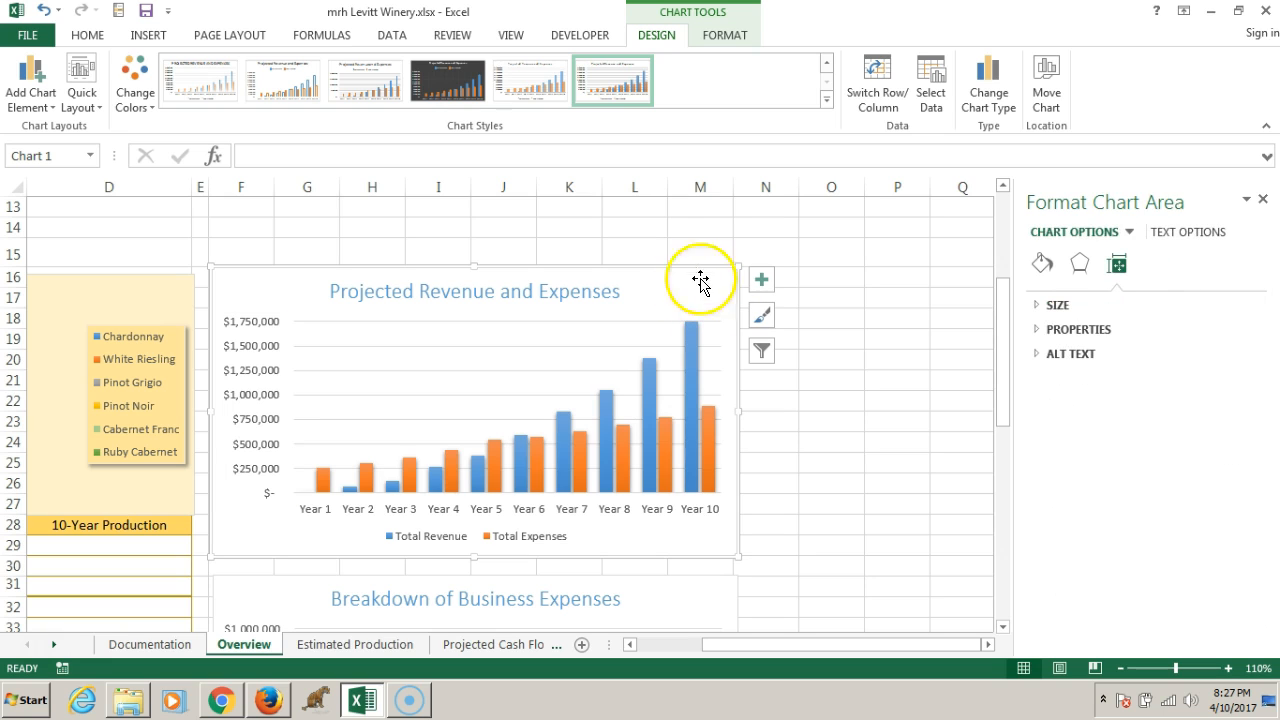
pyautogui.click(761, 281)
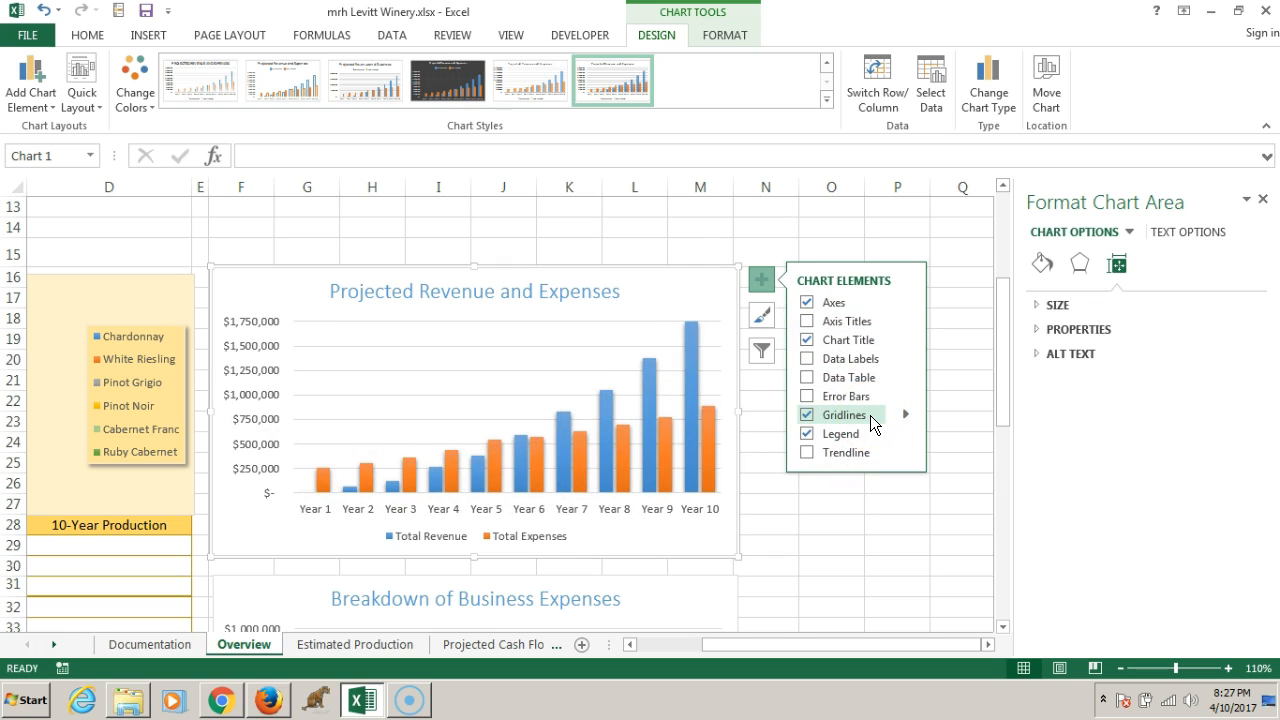
pyautogui.click(904, 414)
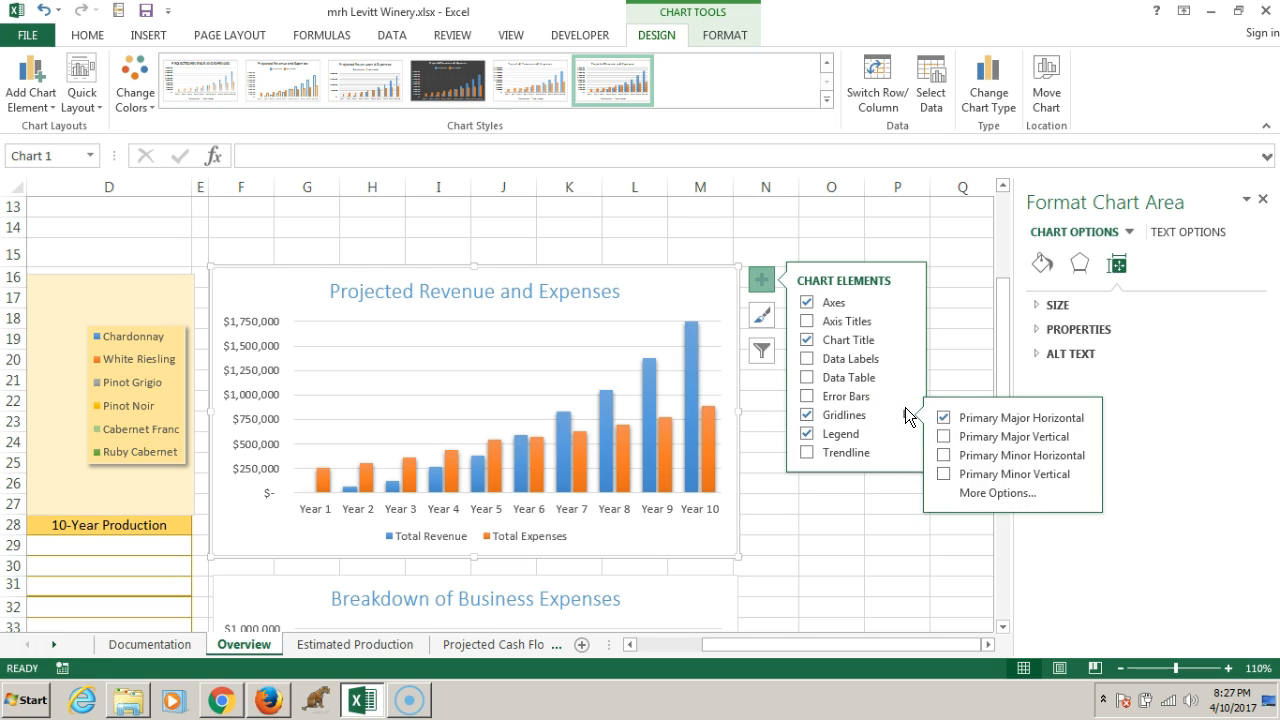
pyautogui.click(988, 440)
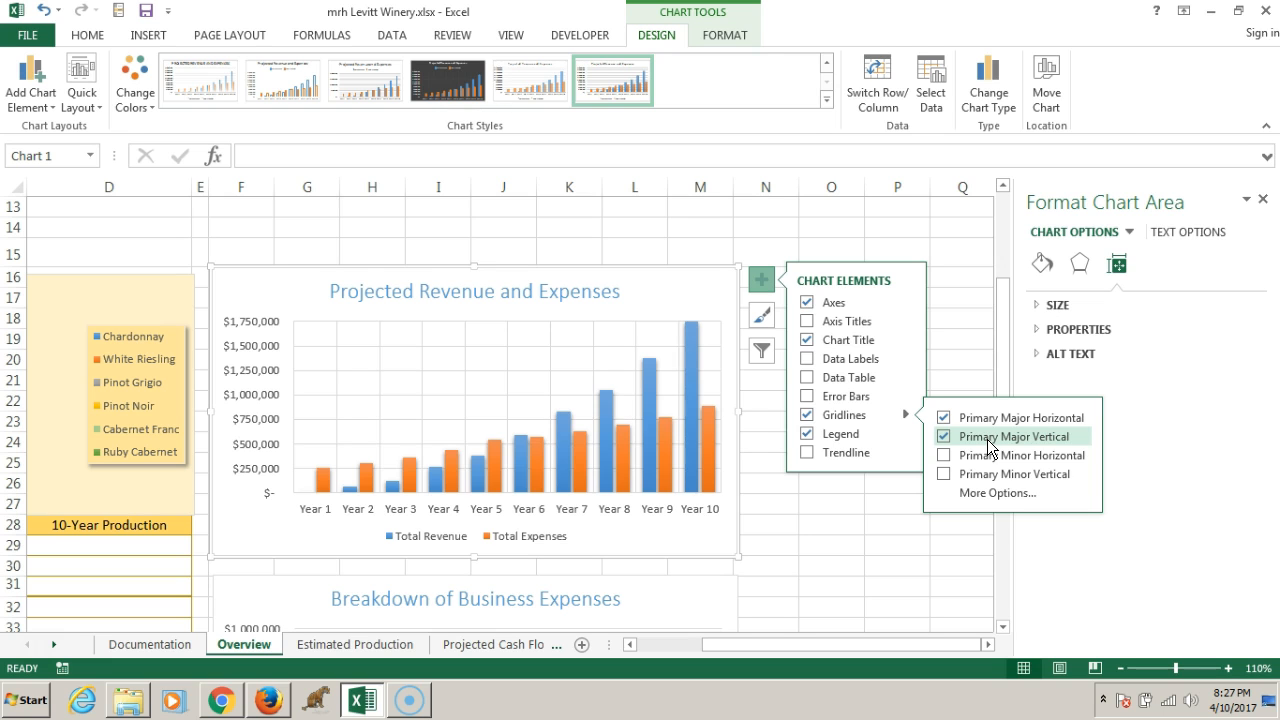
pyautogui.click(992, 449)
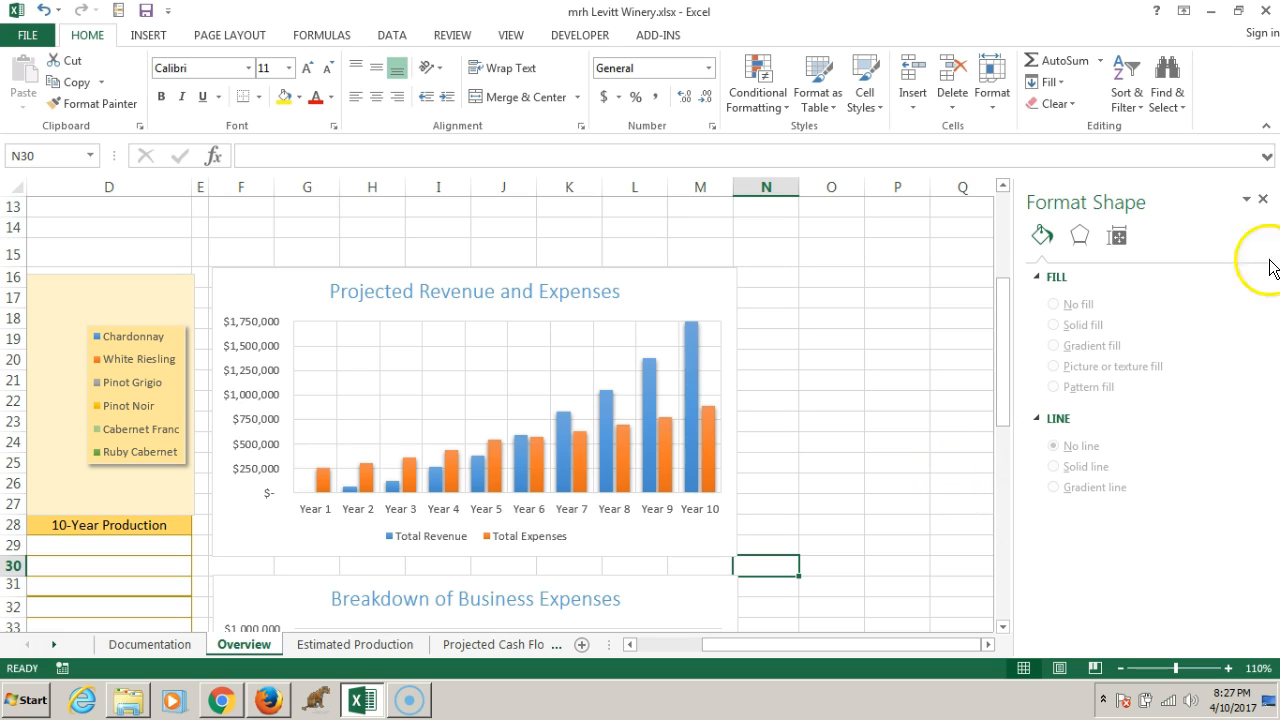
pyautogui.click(1263, 199)
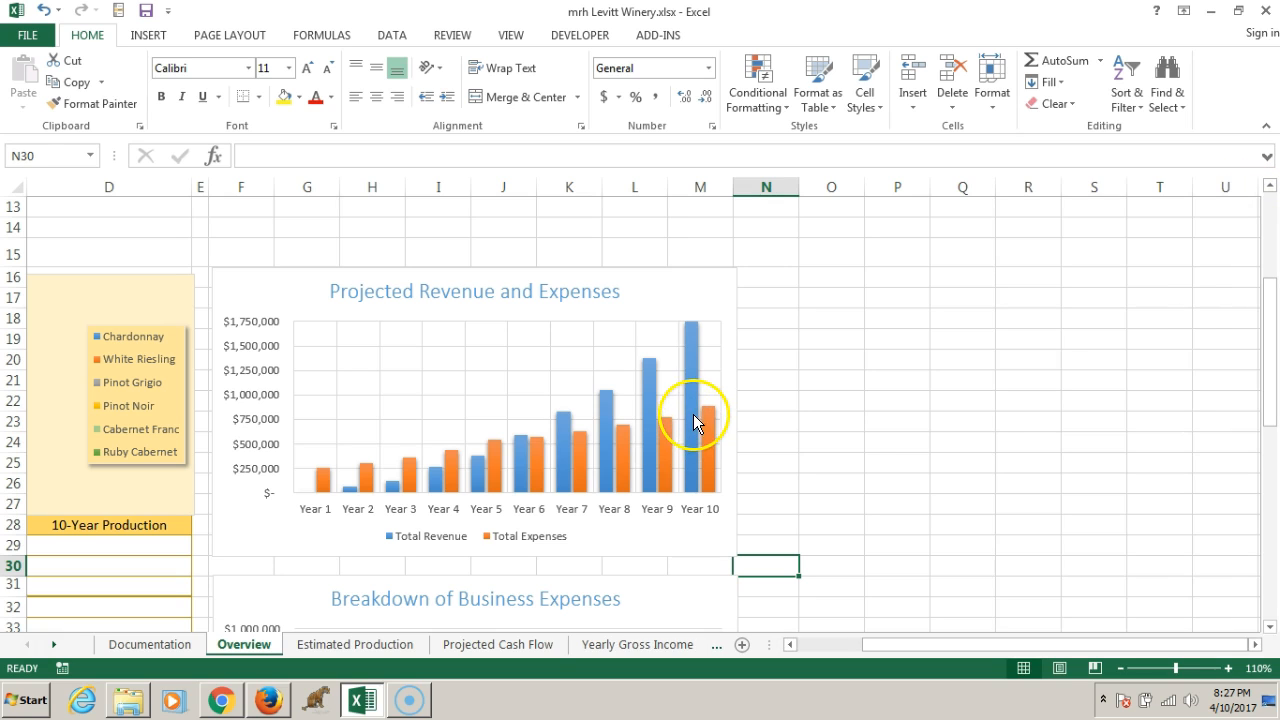
# Step: Open the formatting options for the Total Revenue series of the Projected Revenue and Expenses chart
pyautogui.moveTo(693, 420)
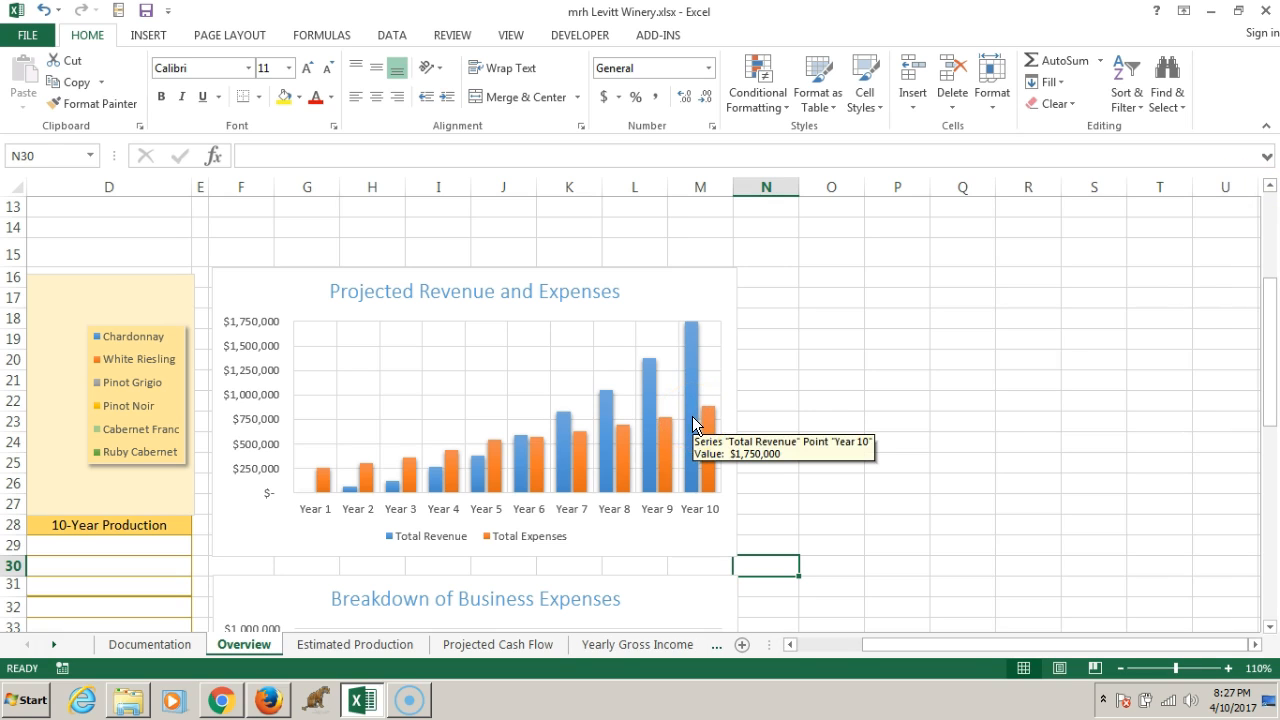
pyautogui.click(649, 289)
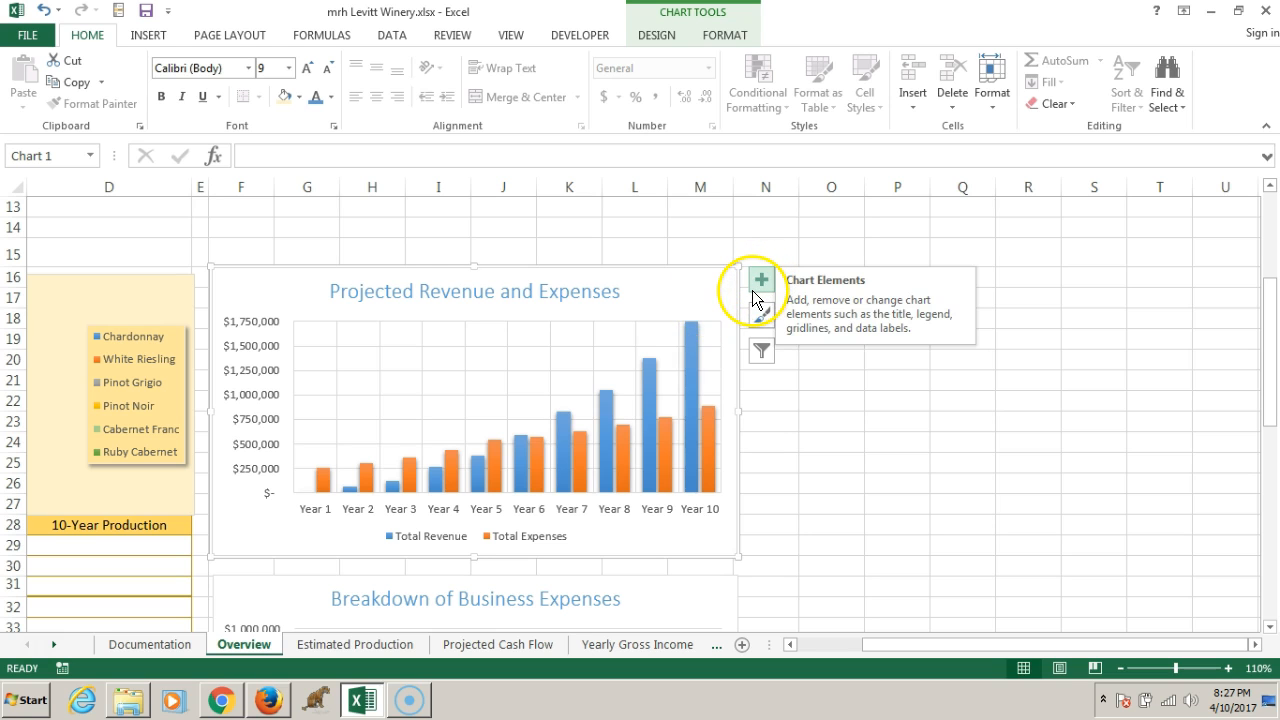
pyautogui.doubleClick(700, 286)
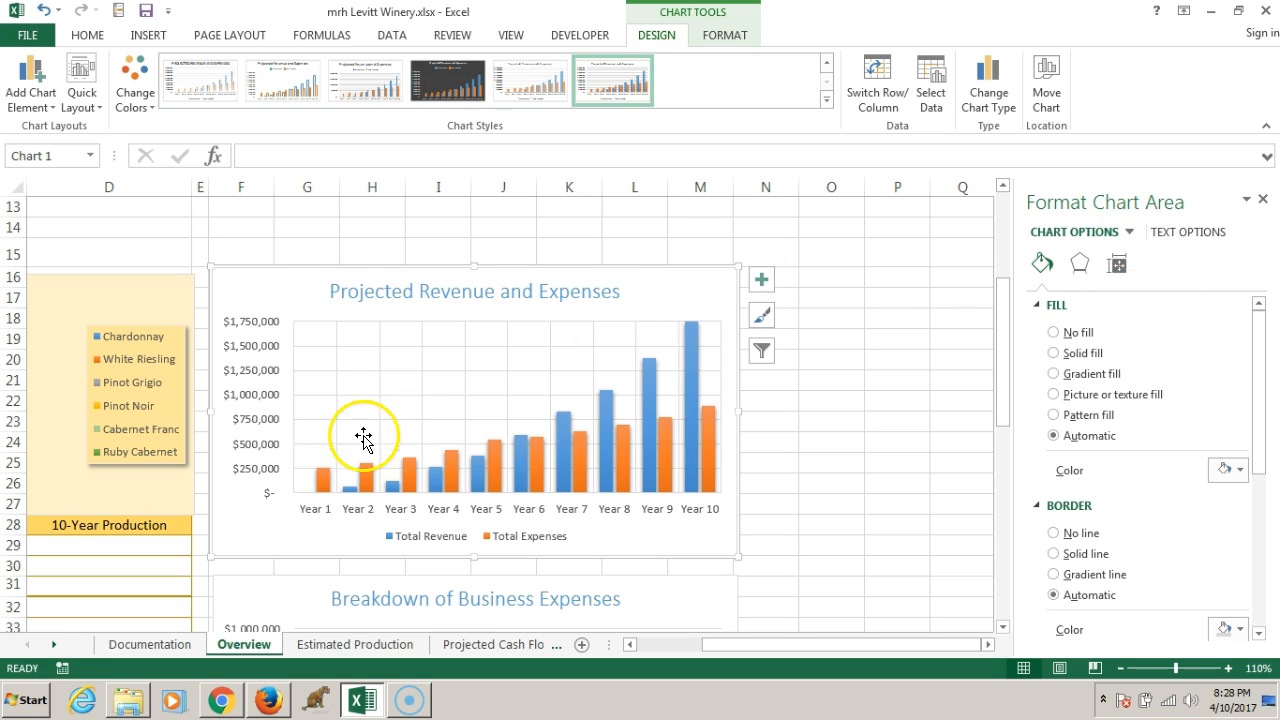
pyautogui.click(268, 428)
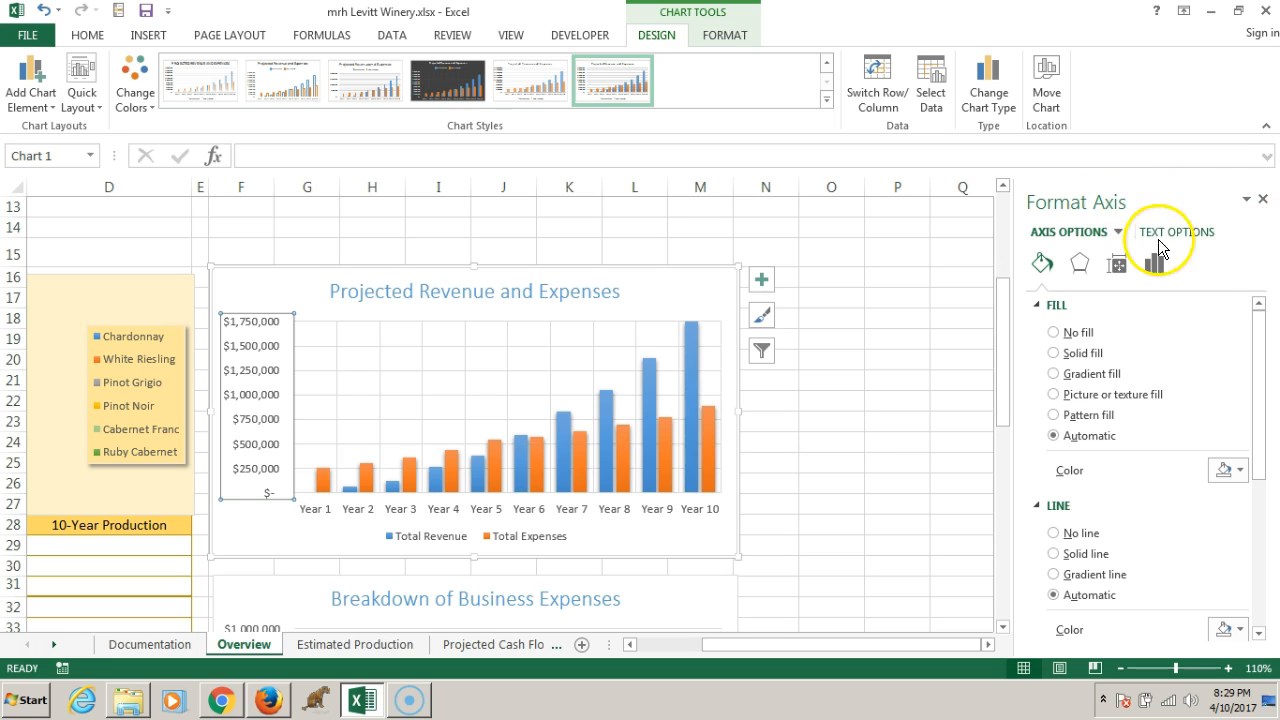
pyautogui.click(1246, 199)
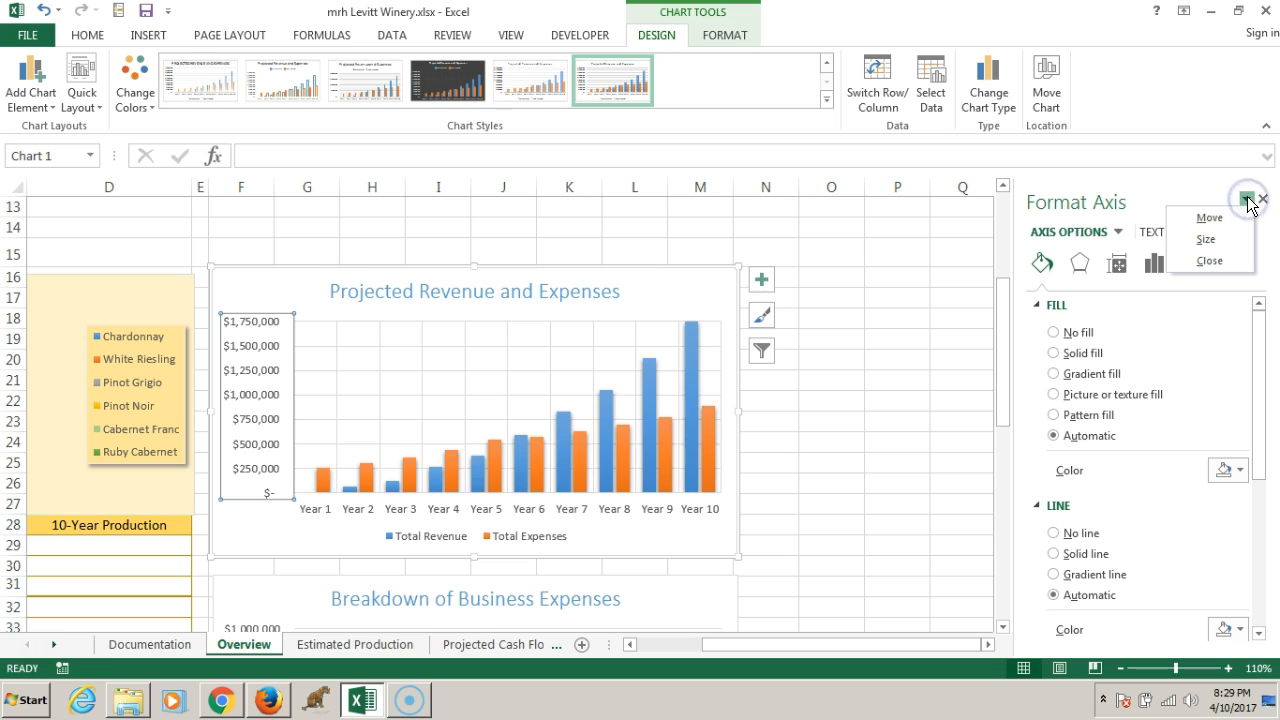
pyautogui.click(1246, 199)
pyautogui.click(1118, 232)
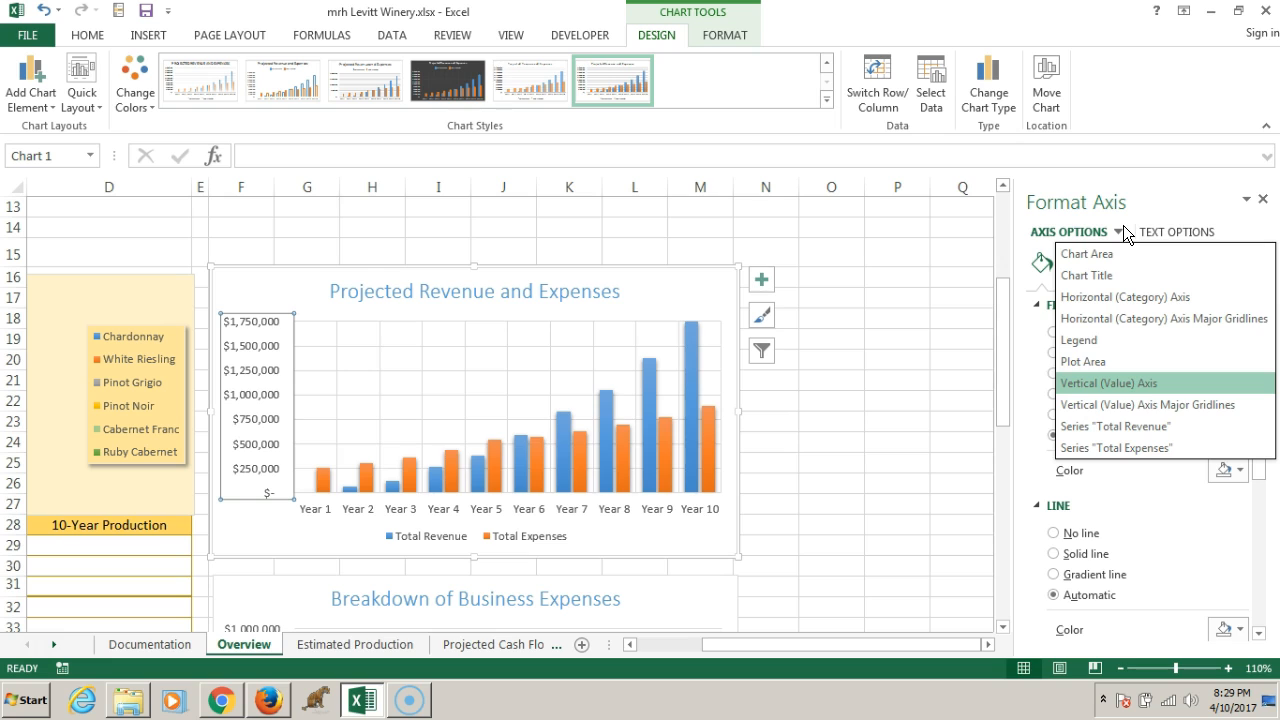
pyautogui.click(1130, 426)
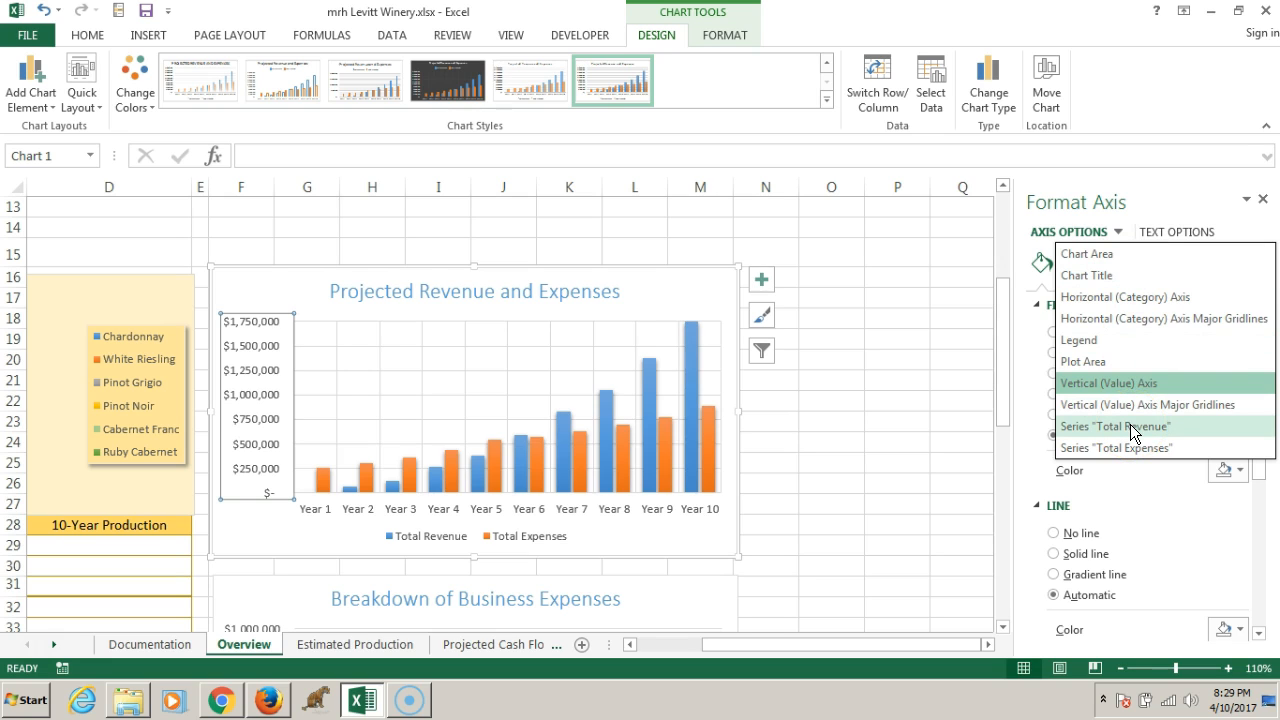
pyautogui.click(1130, 426)
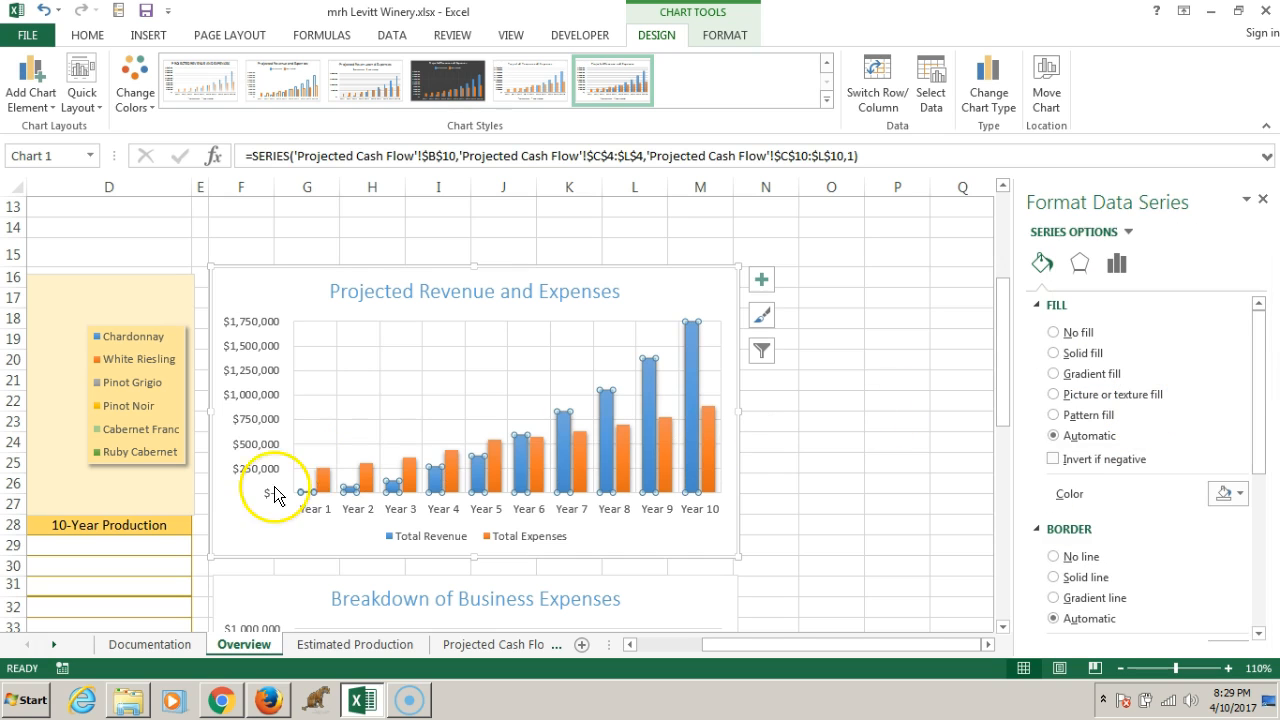
pyautogui.moveTo(695, 385)
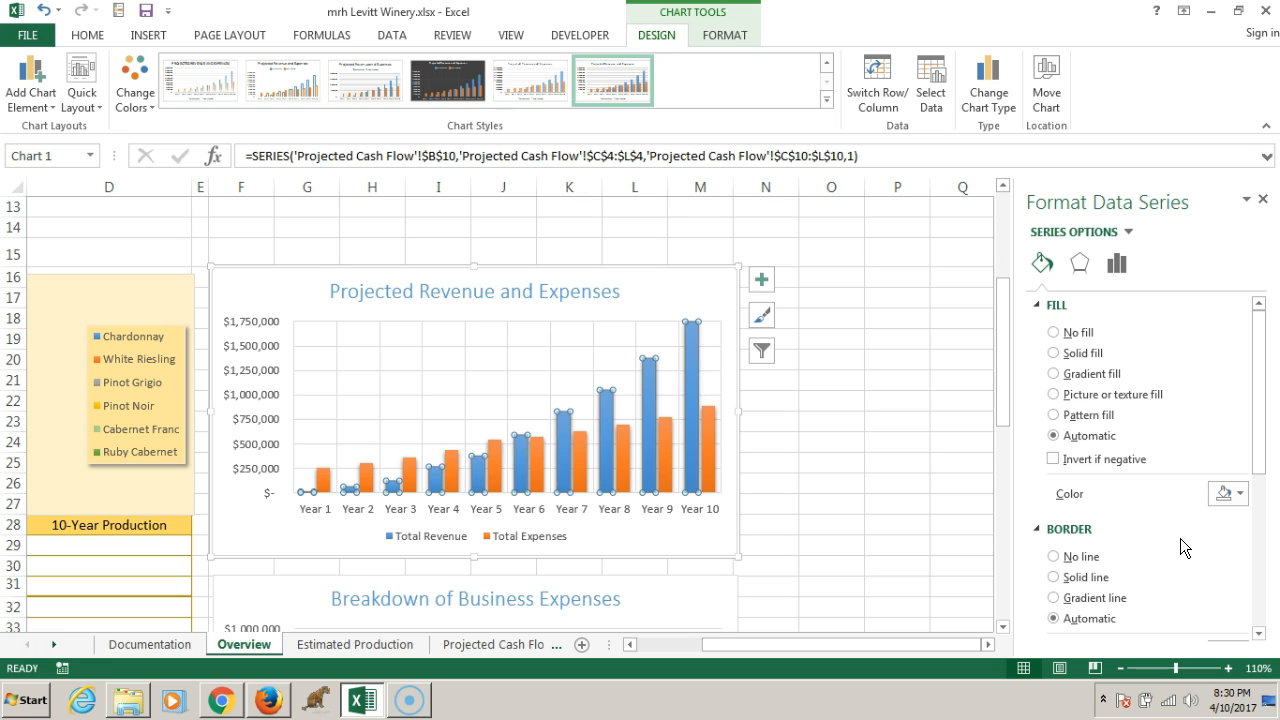
pyautogui.click(1128, 236)
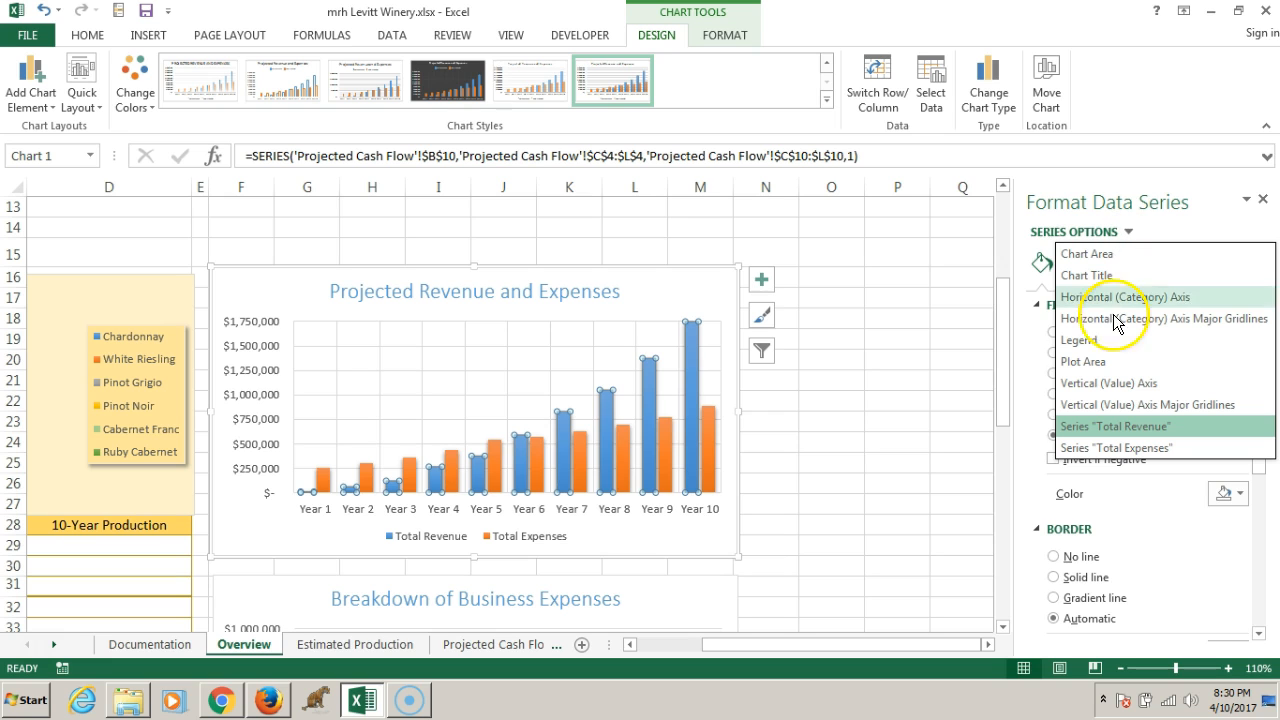
pyautogui.click(1086, 426)
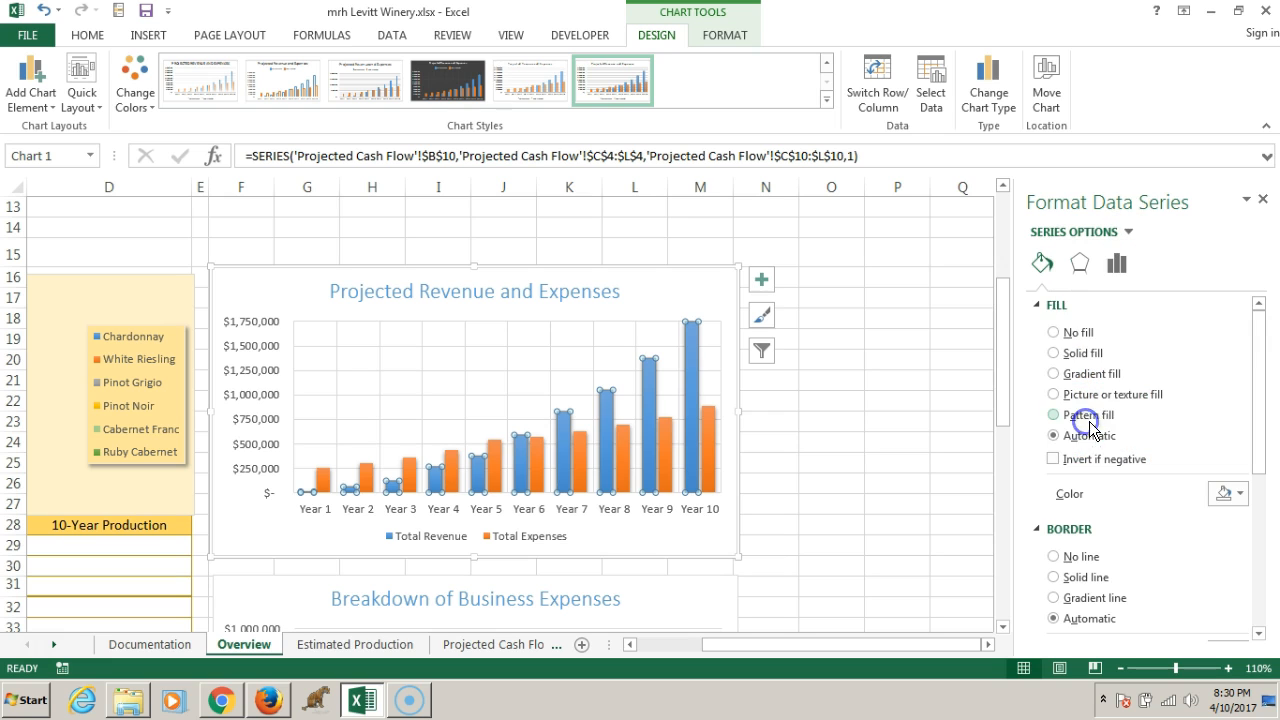
# Step: Set the gap width of the Total Revenue series to 150% and deselect the chart
pyautogui.click(1117, 264)
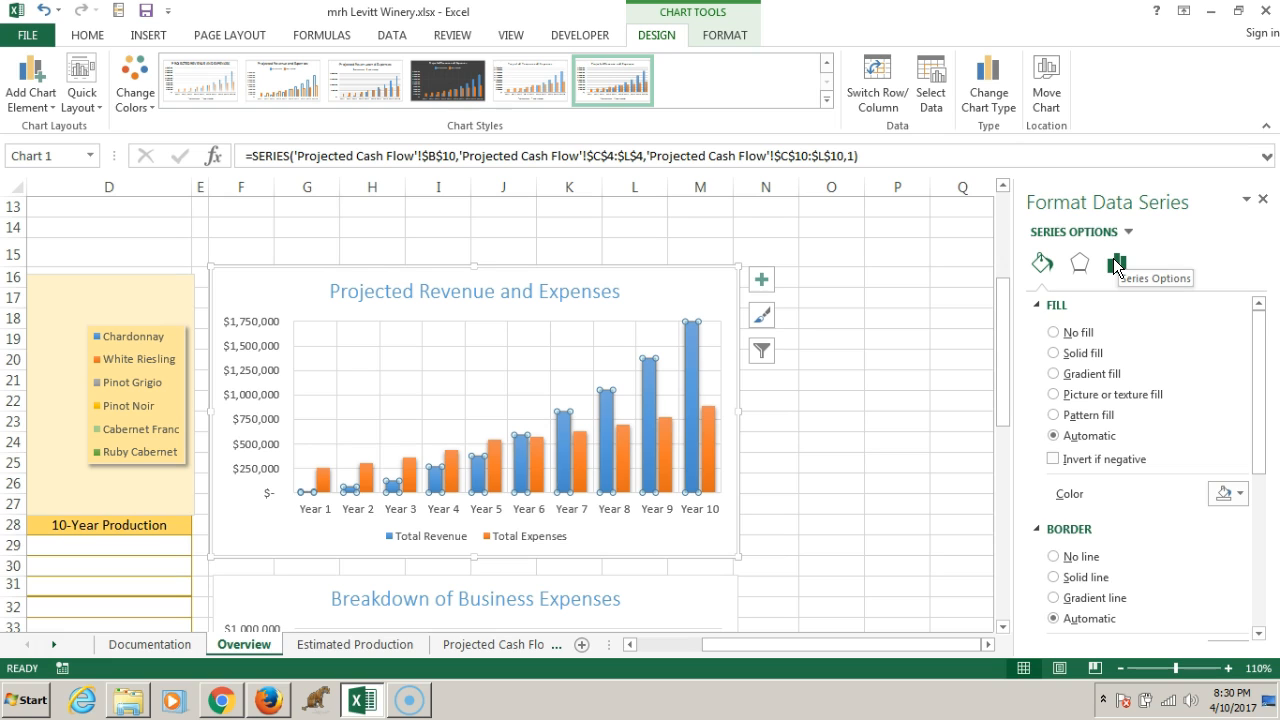
pyautogui.click(1117, 264)
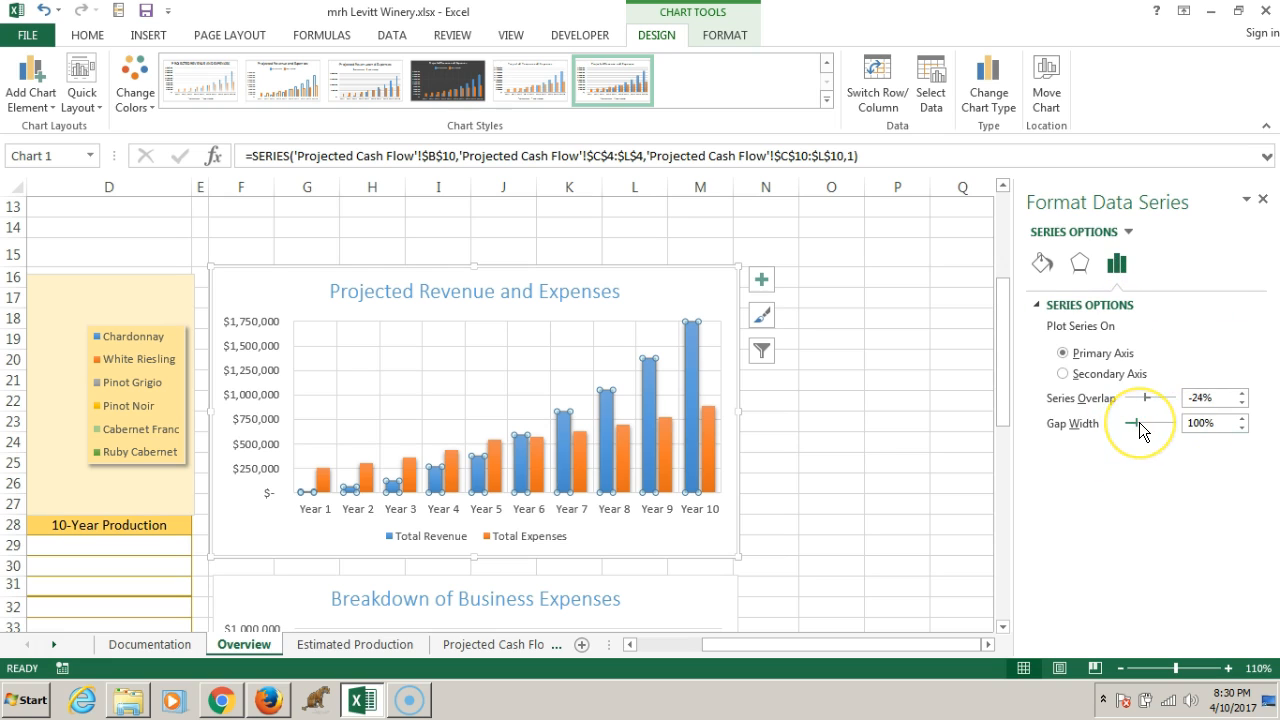
pyautogui.click(1200, 423)
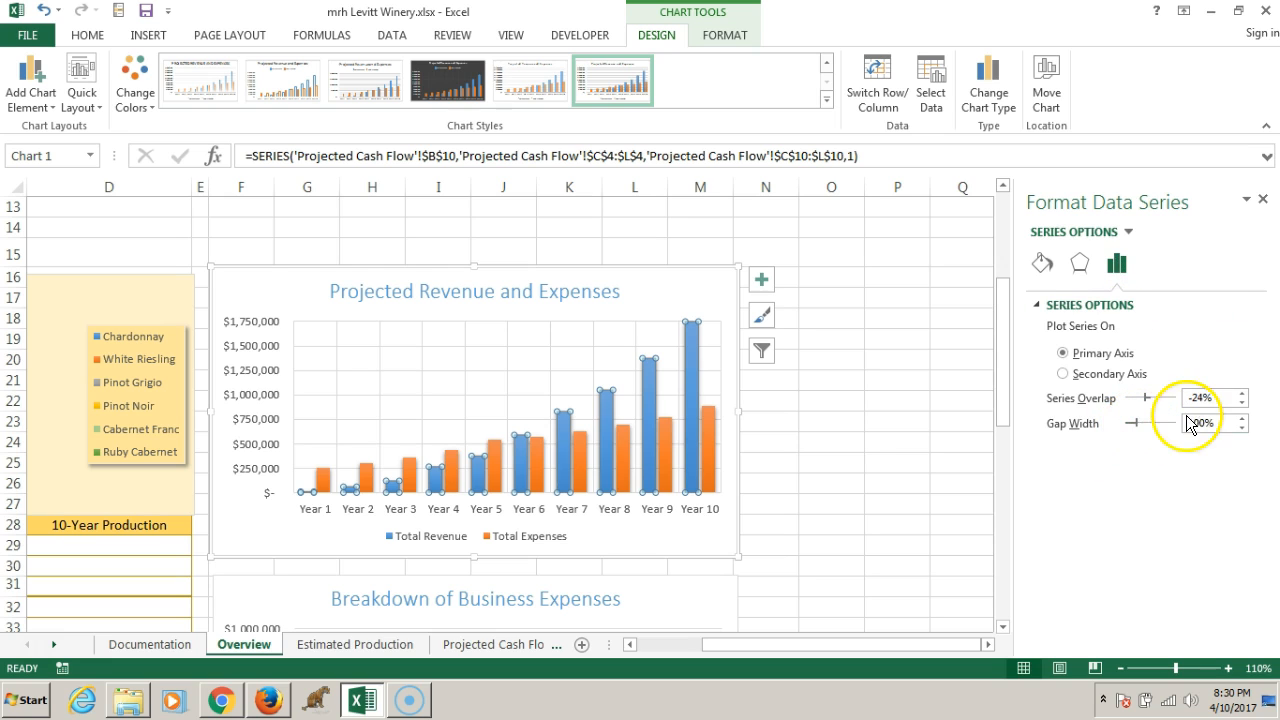
pyautogui.press('BackSpace')
pyautogui.write('5')
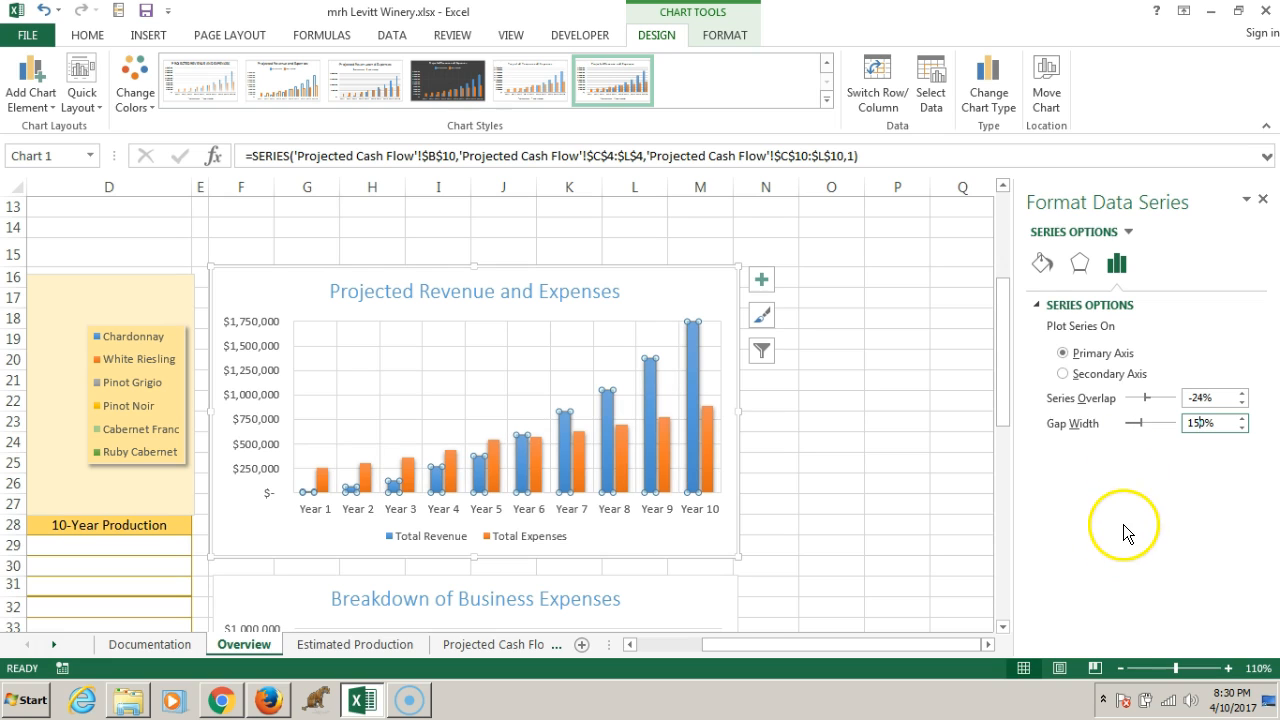
pyautogui.click(1237, 522)
pyautogui.click(1240, 522)
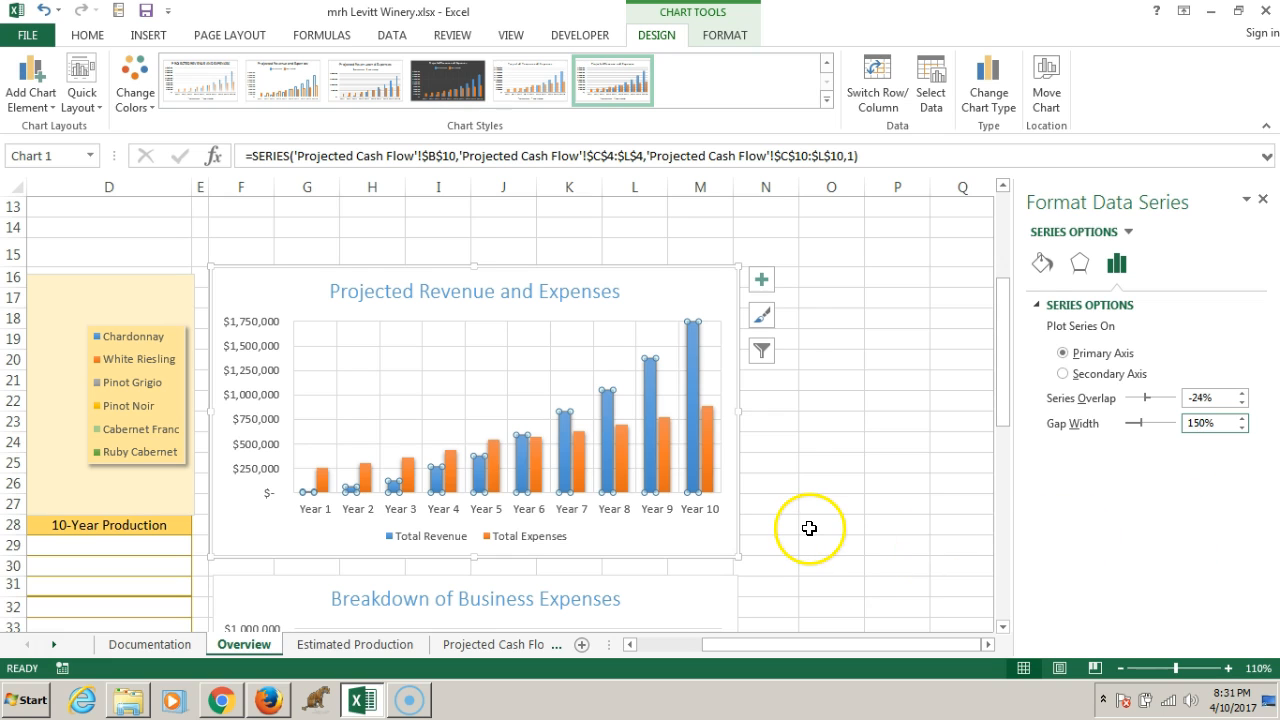
pyautogui.click(912, 525)
pyautogui.scroll(-4, 950, 460)
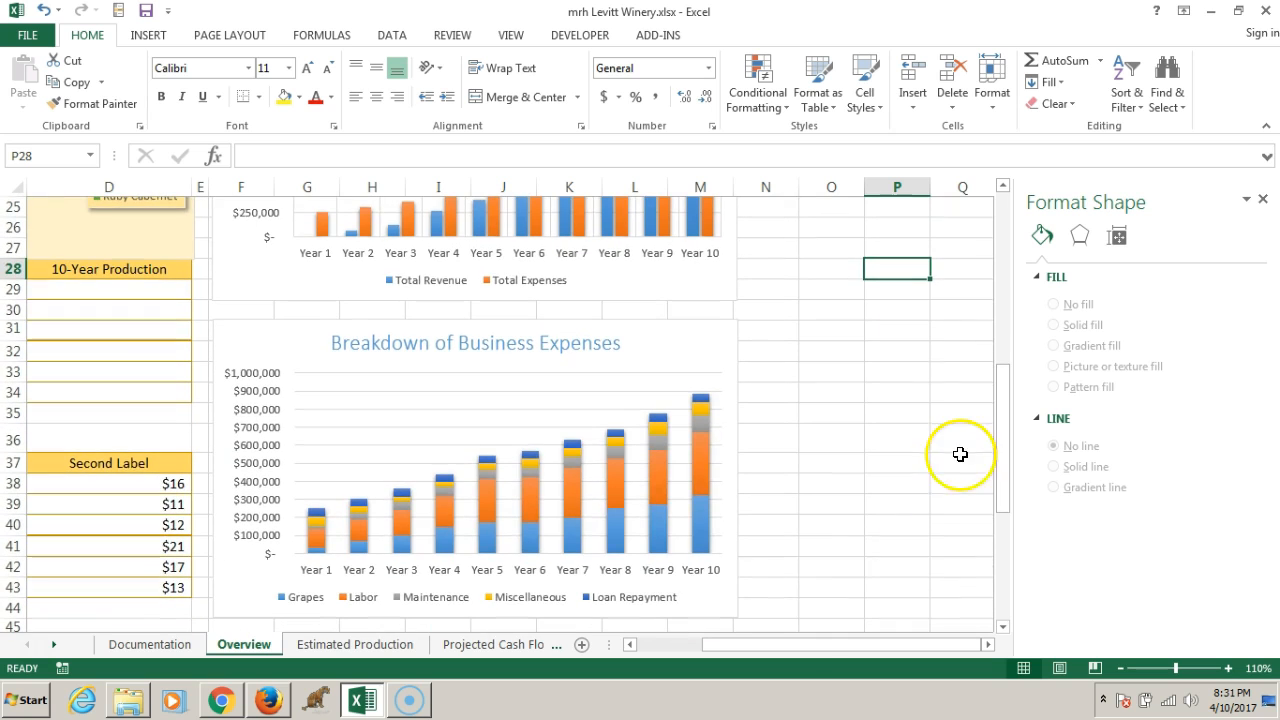
# Step: Set the marker type of the Cash Flow chart's line series to Automatic
pyautogui.moveTo(771, 644); pyautogui.dragTo(589, 714)
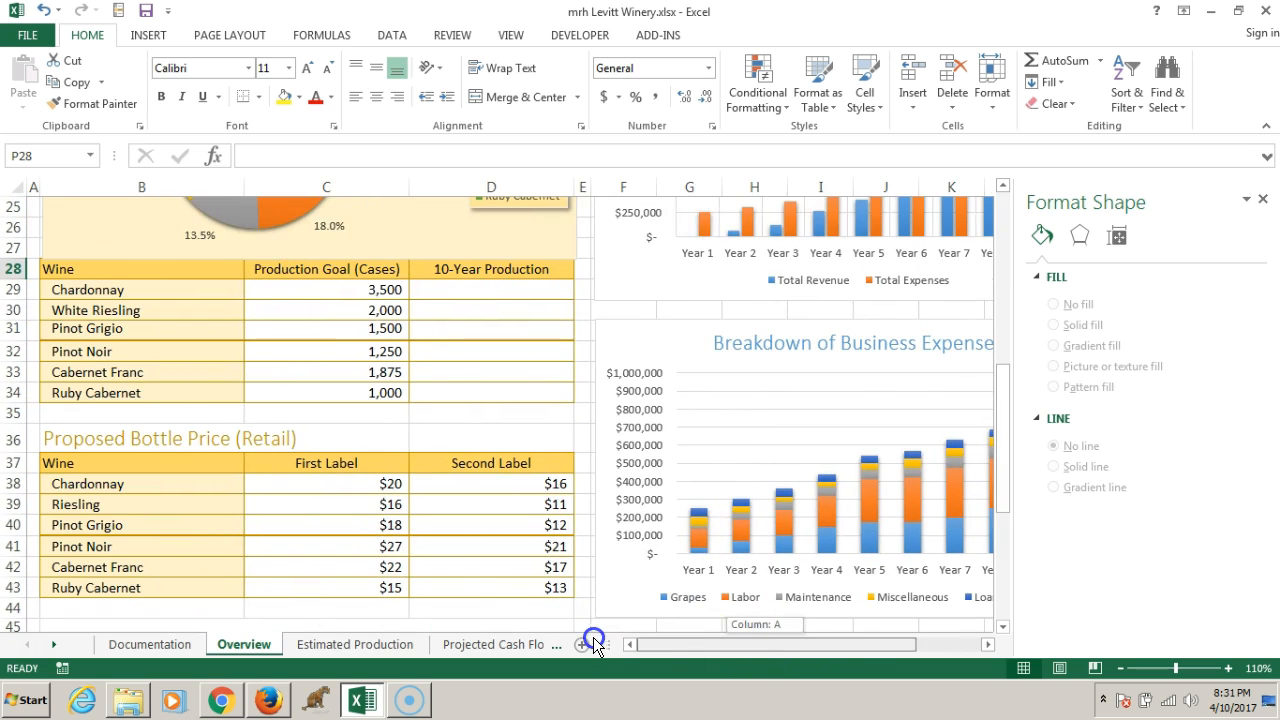
pyautogui.scroll(-5, 597, 540)
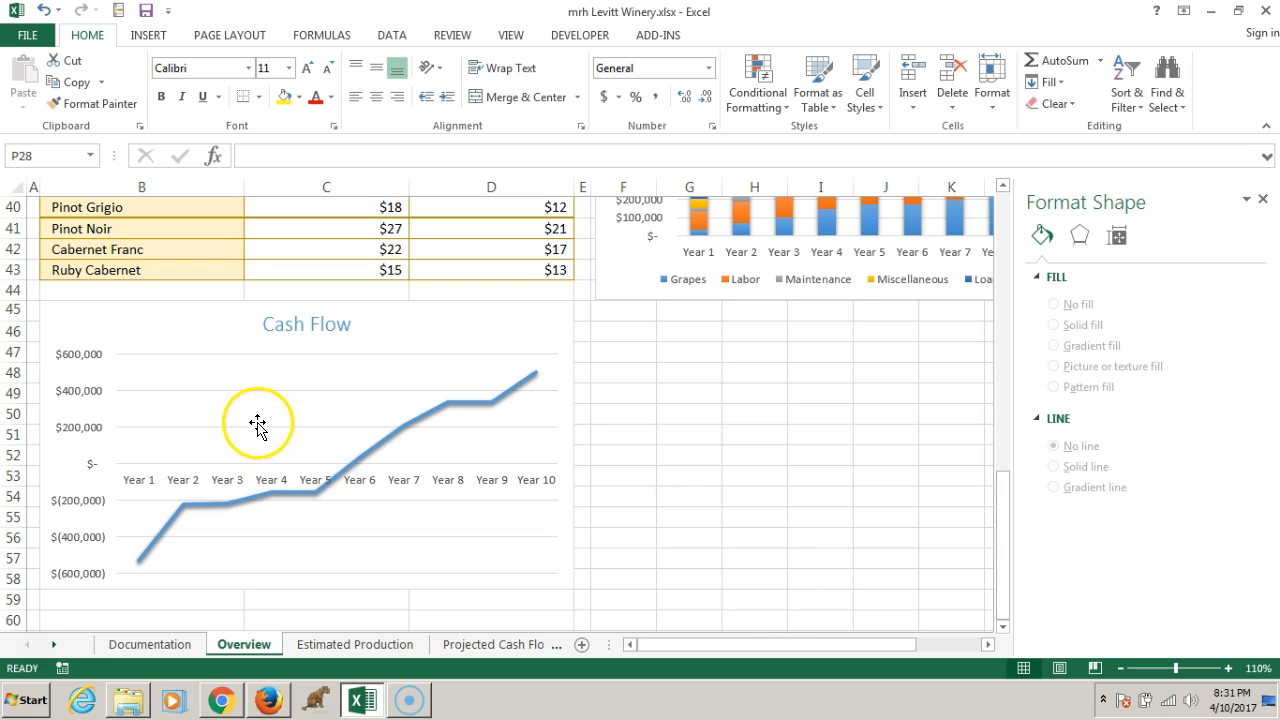
pyautogui.click(411, 418)
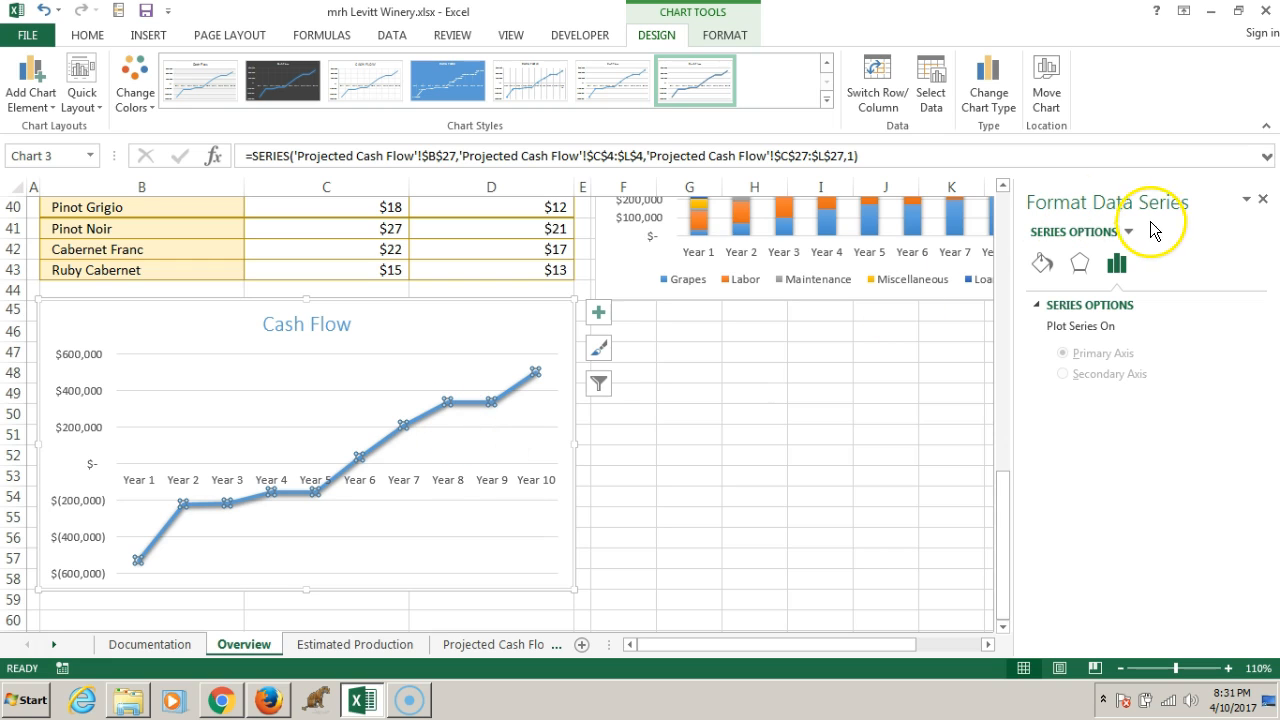
pyautogui.click(1044, 267)
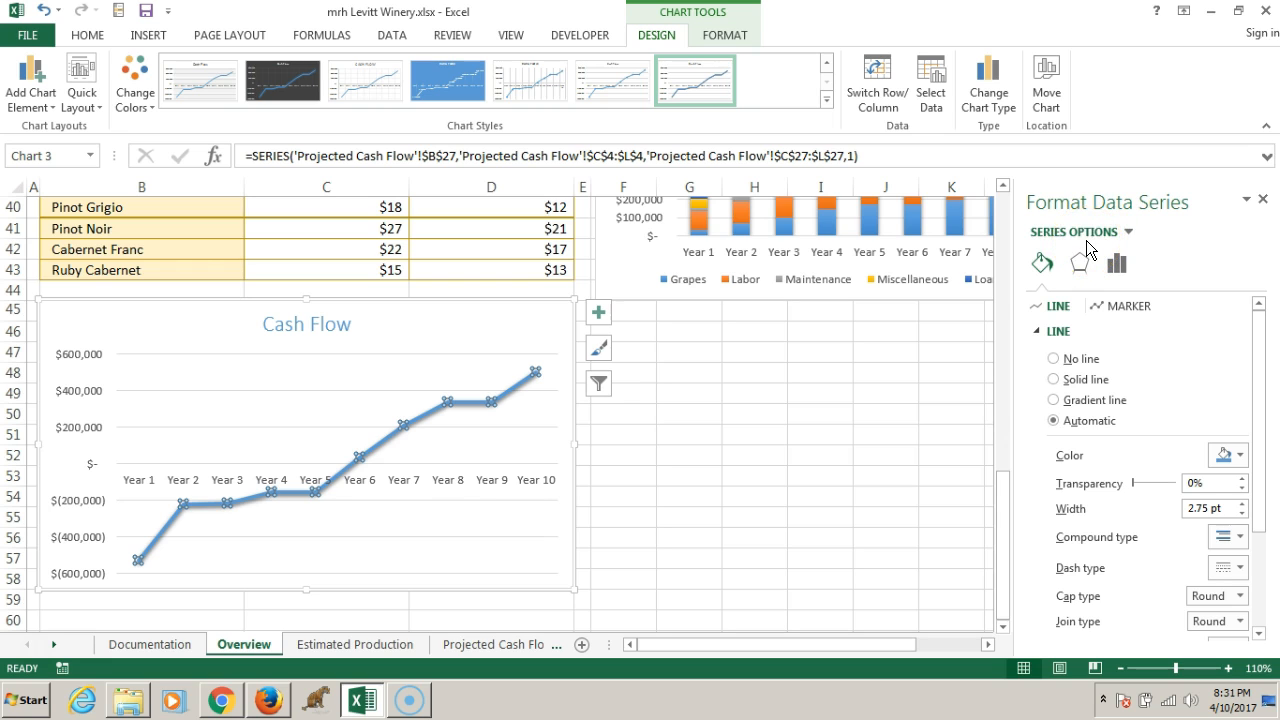
pyautogui.click(1122, 308)
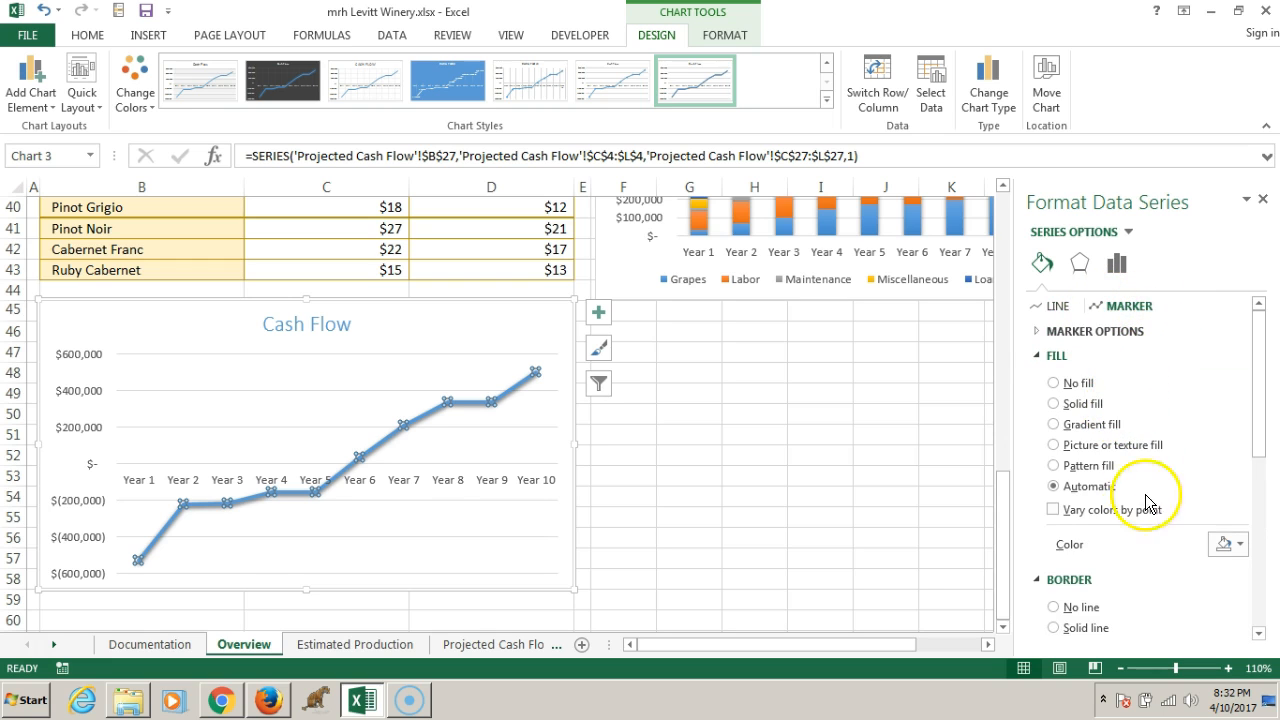
pyautogui.click(1040, 333)
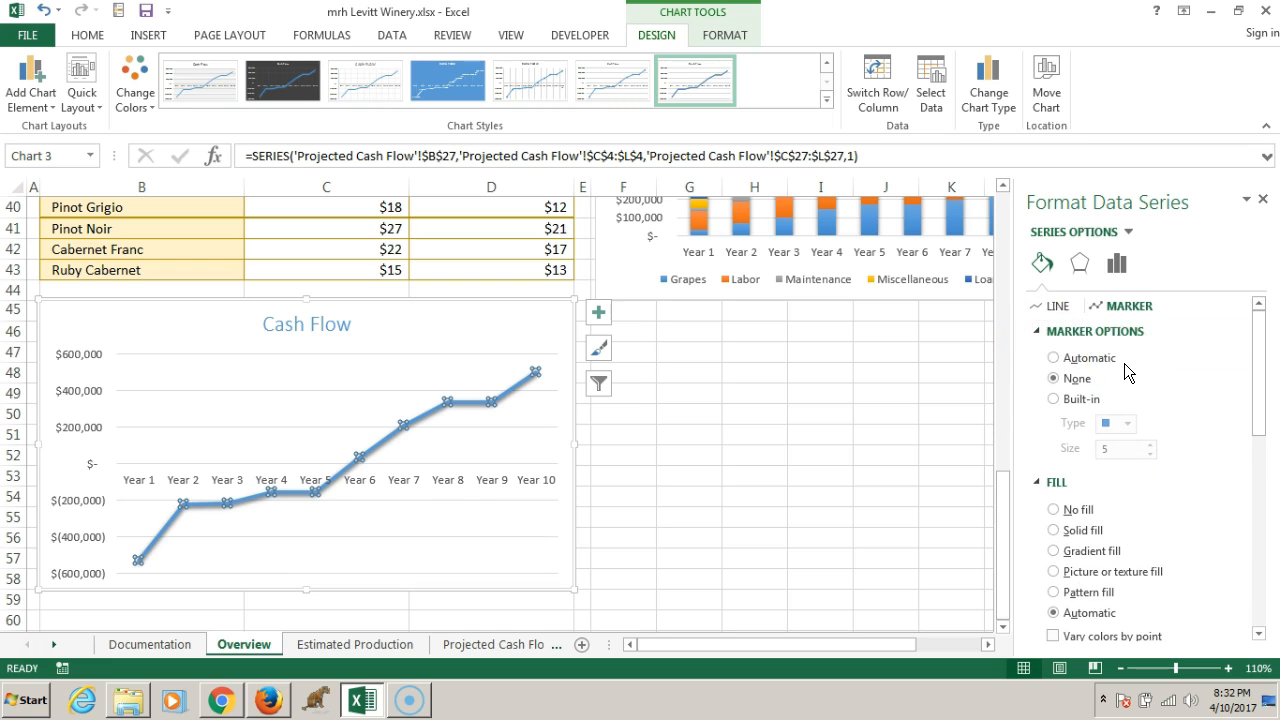
pyautogui.click(1062, 358)
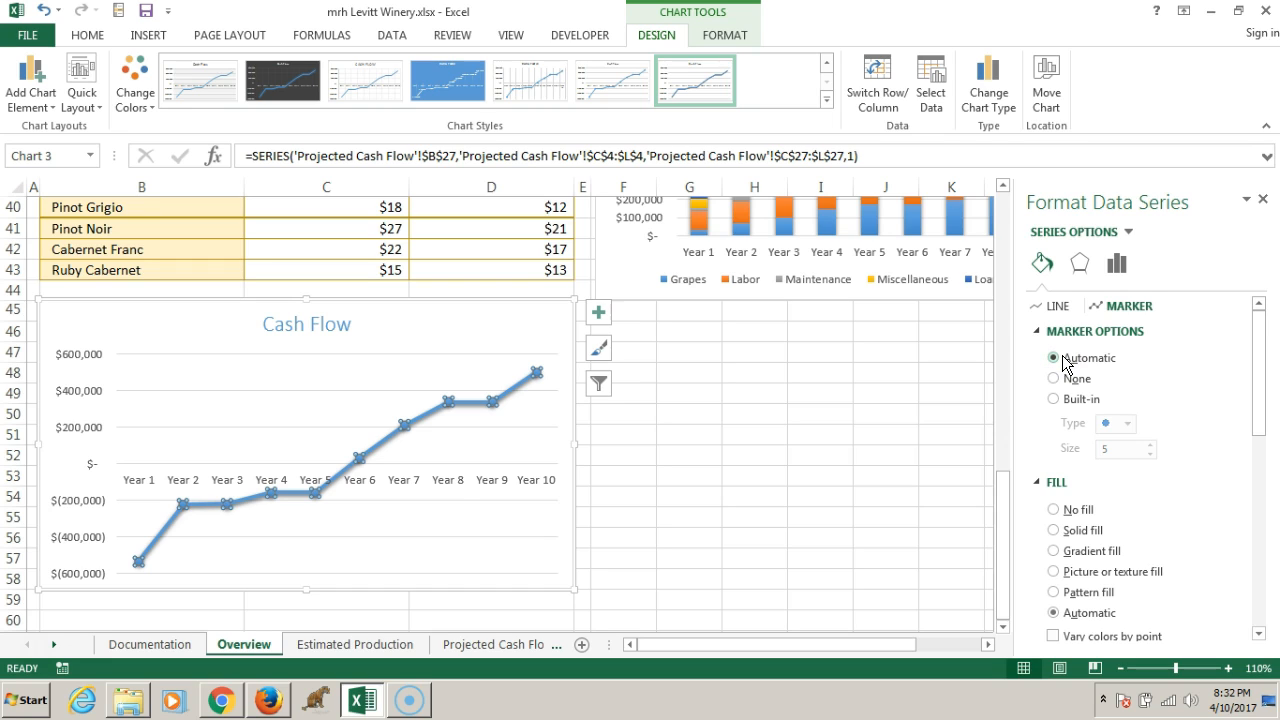
# Step: Give the Cash Flow line's markers a solid white fill and deselect the chart
pyautogui.click(1053, 530)
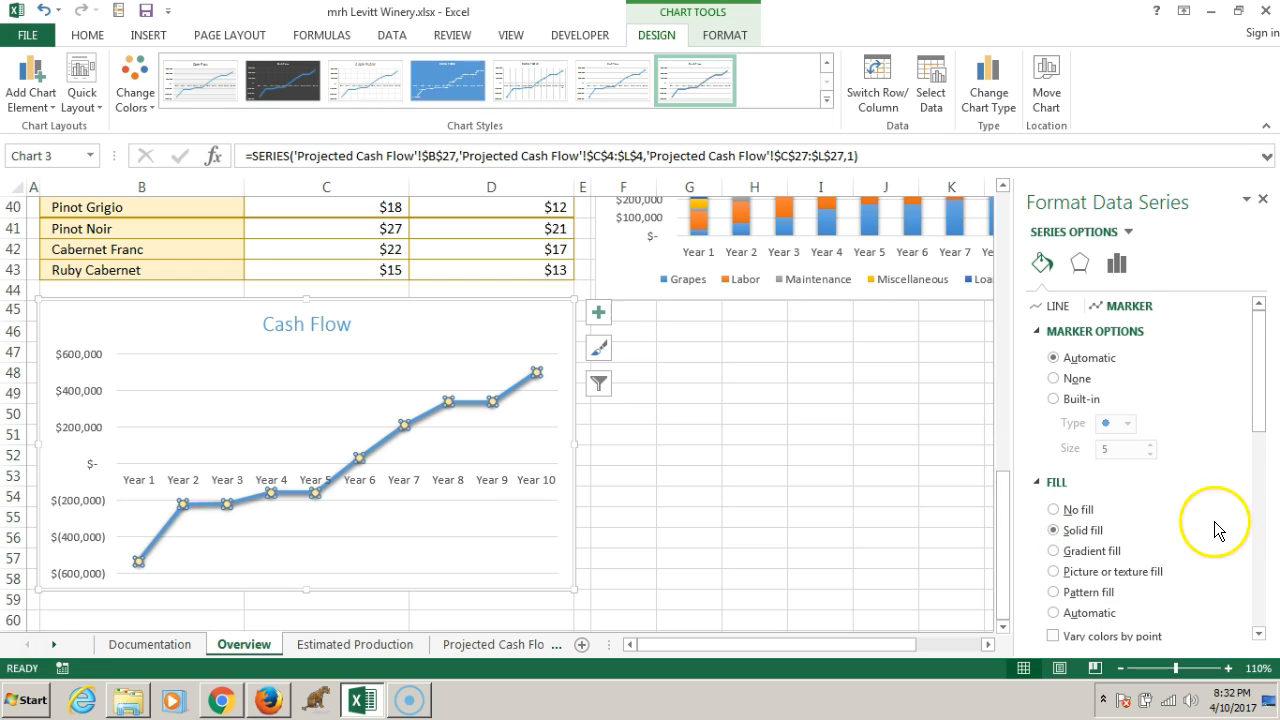
pyautogui.moveTo(1259, 420); pyautogui.dragTo(1260, 478)
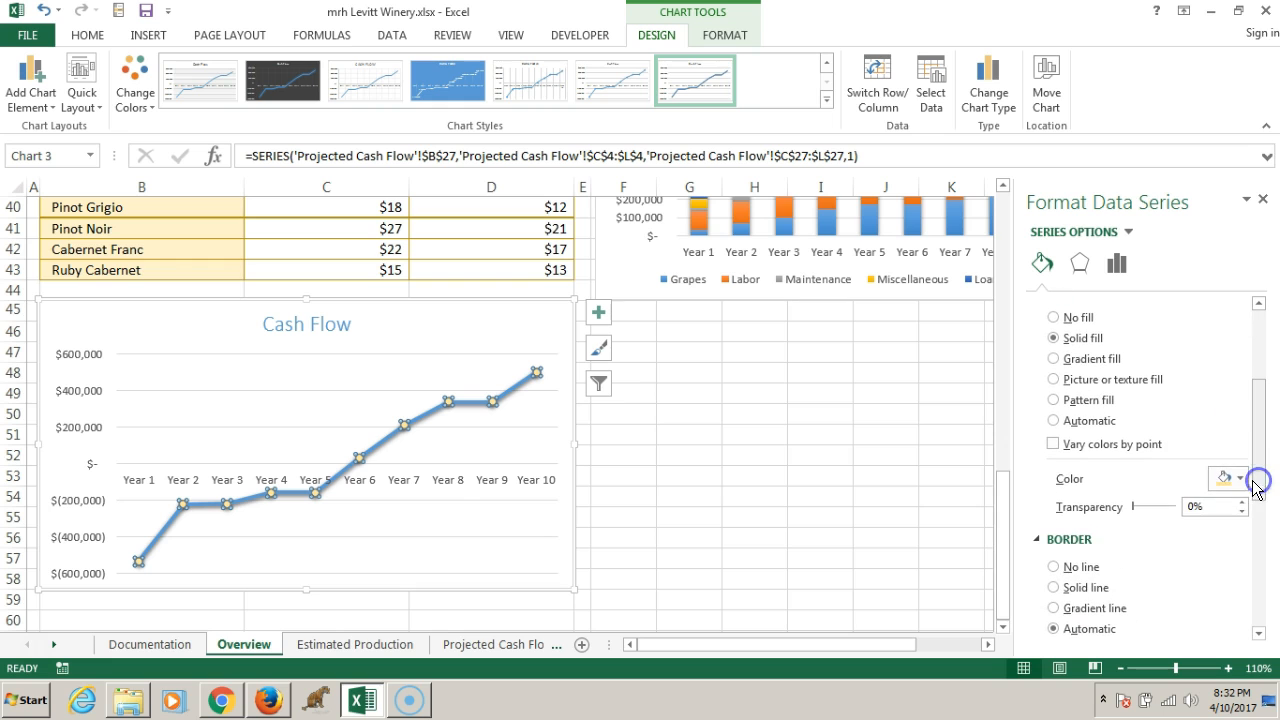
pyautogui.click(1238, 481)
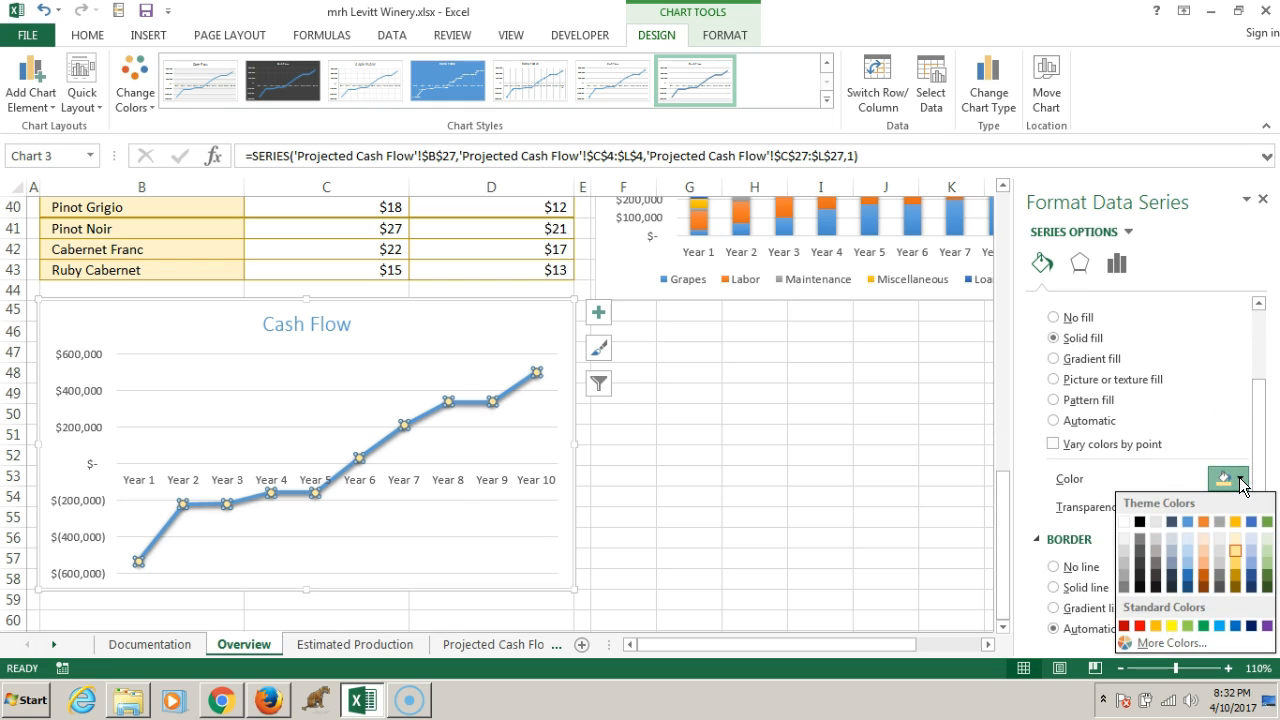
pyautogui.click(1124, 522)
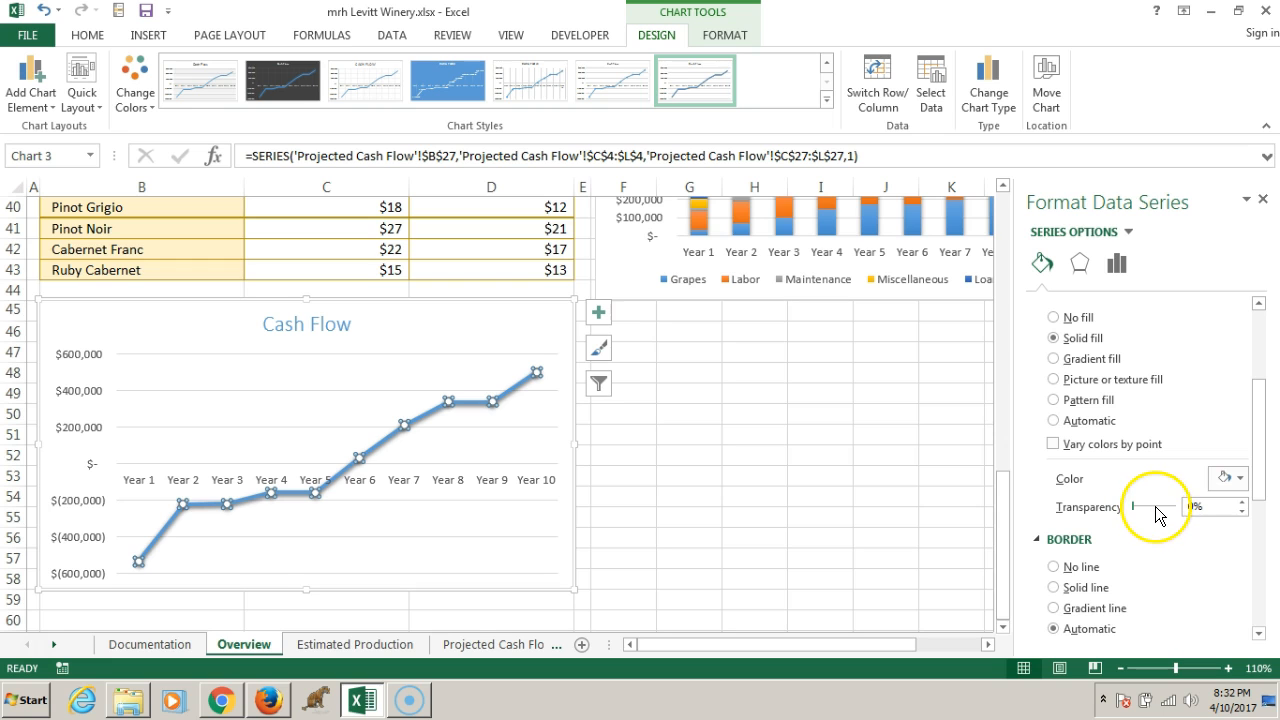
pyautogui.press('Escape')
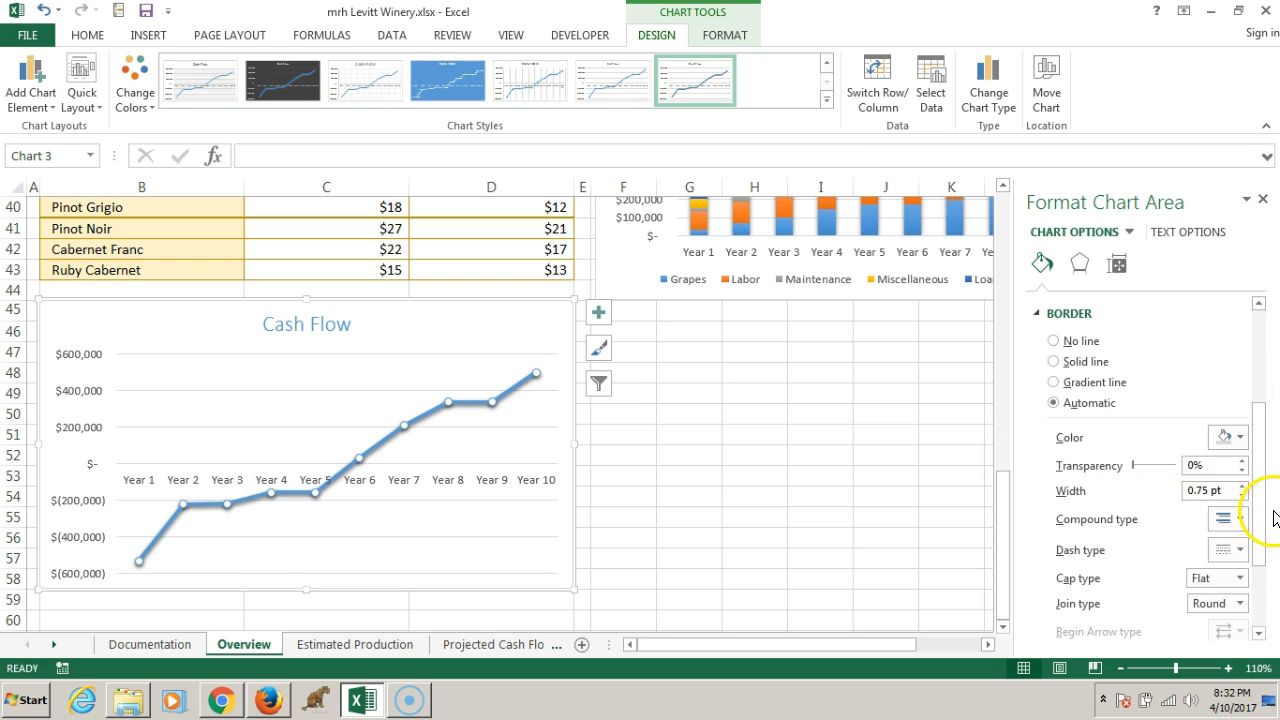
pyautogui.press('Escape')
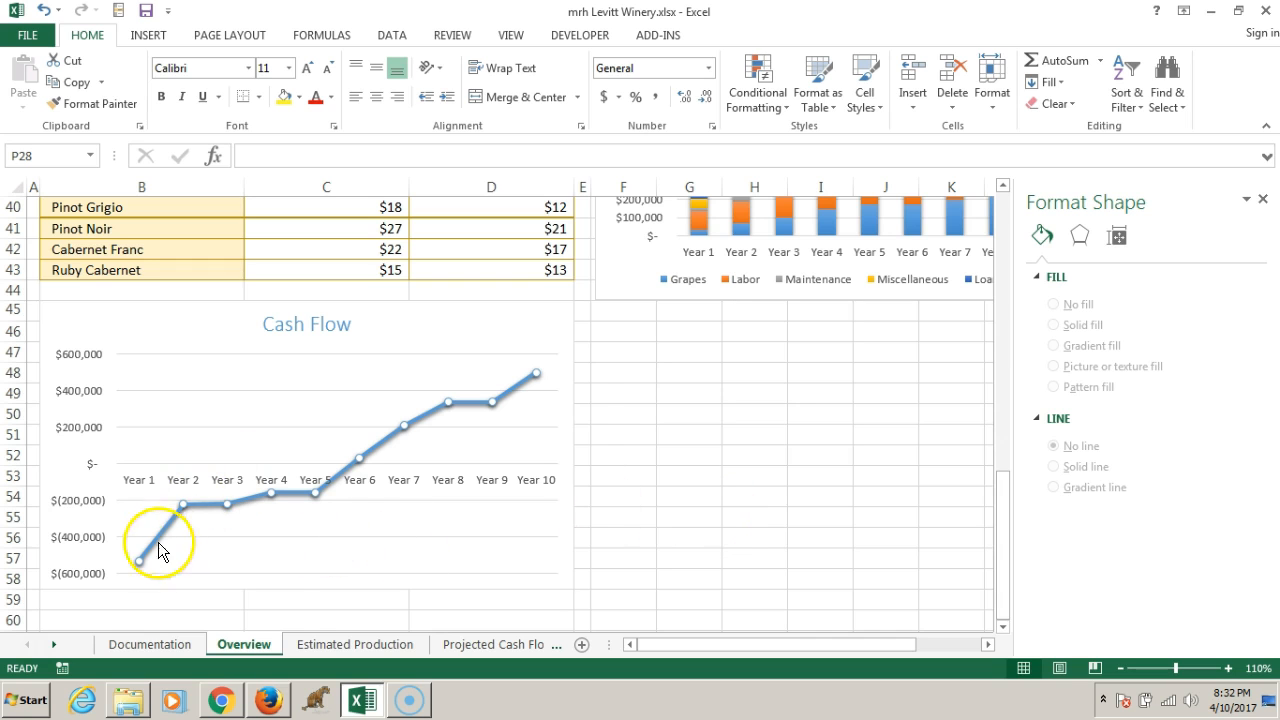
pyautogui.click(250, 428)
pyautogui.click(705, 500)
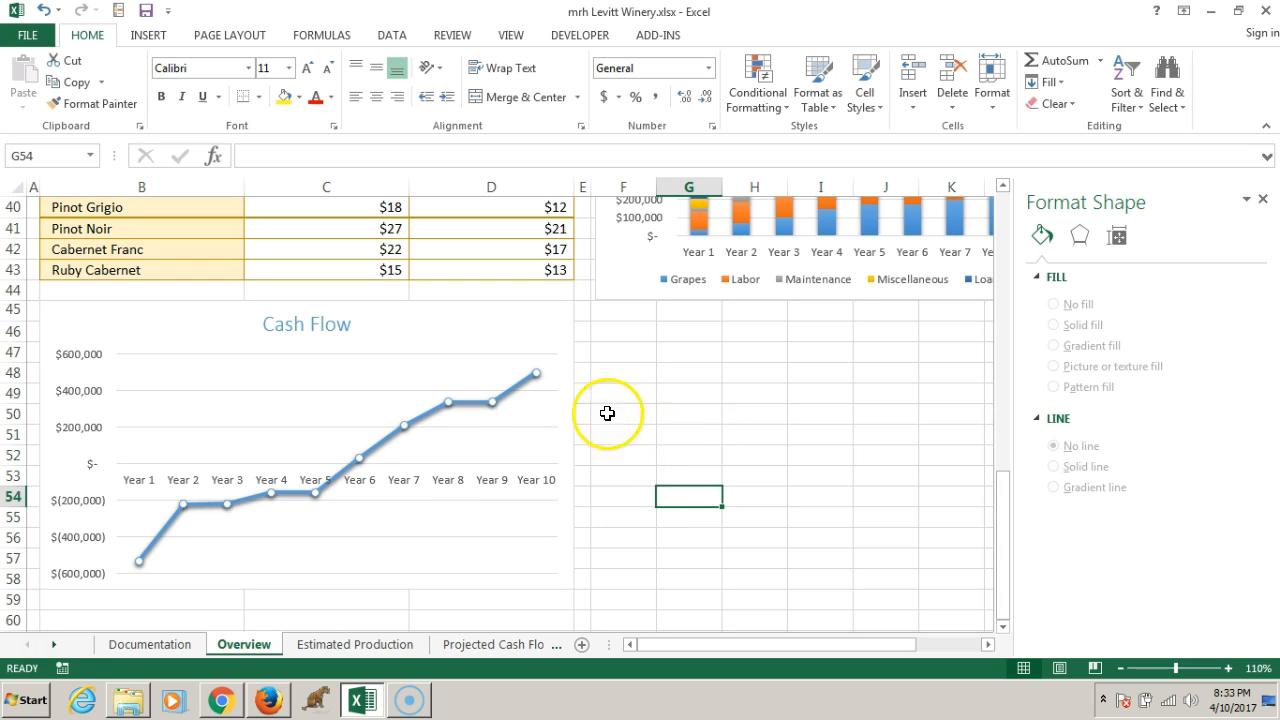
# Step: Add a data callout label to only the Year 10 point of the Cash Flow line
pyautogui.click(381, 441)
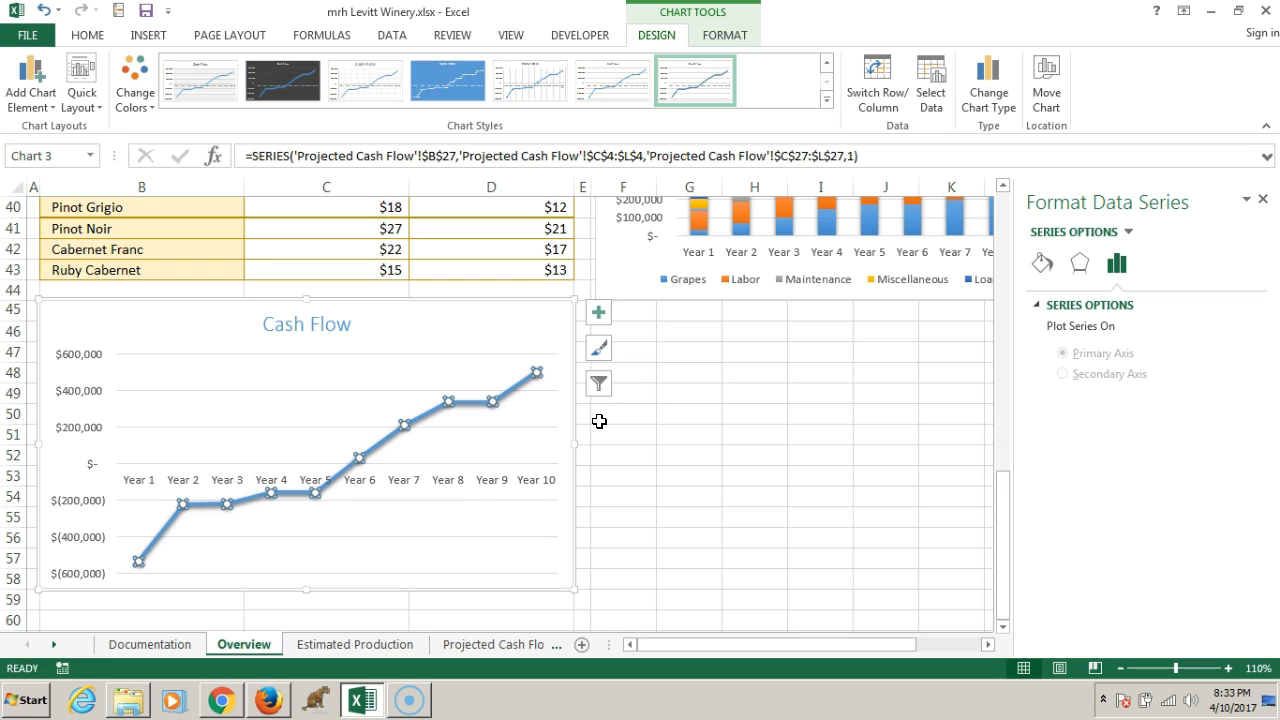
pyautogui.click(537, 373)
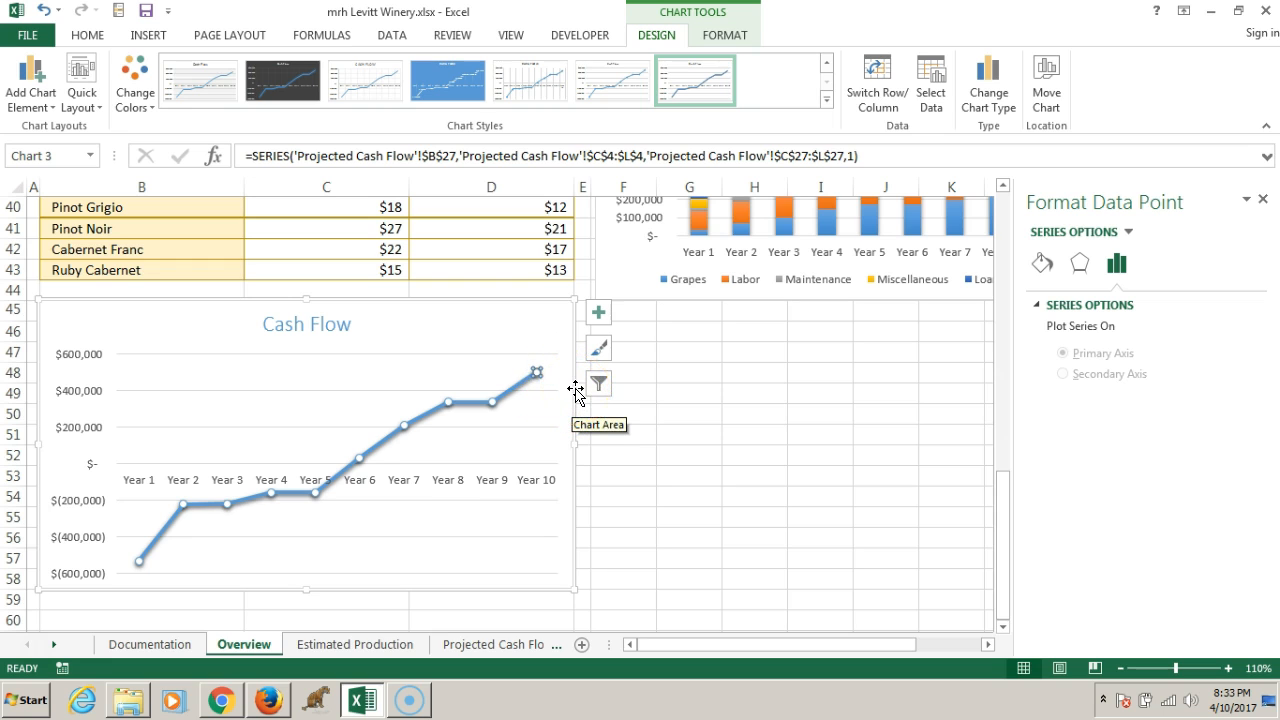
pyautogui.click(598, 312)
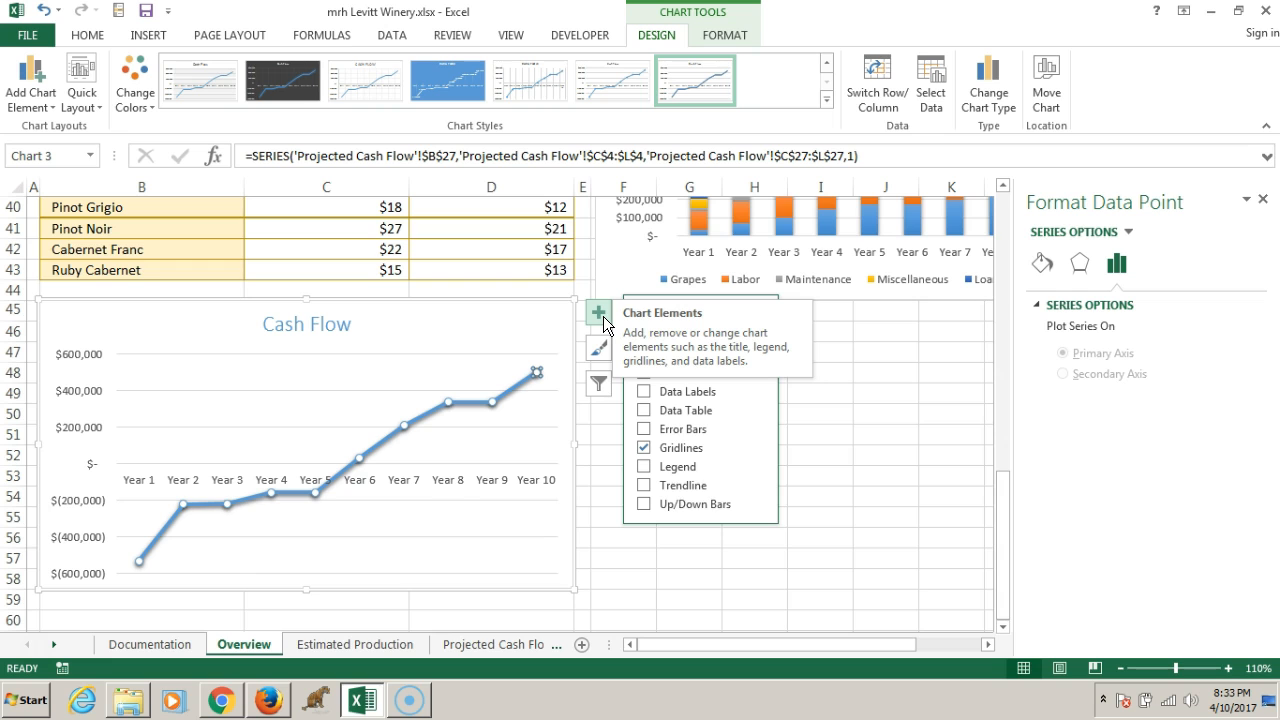
pyautogui.click(644, 392)
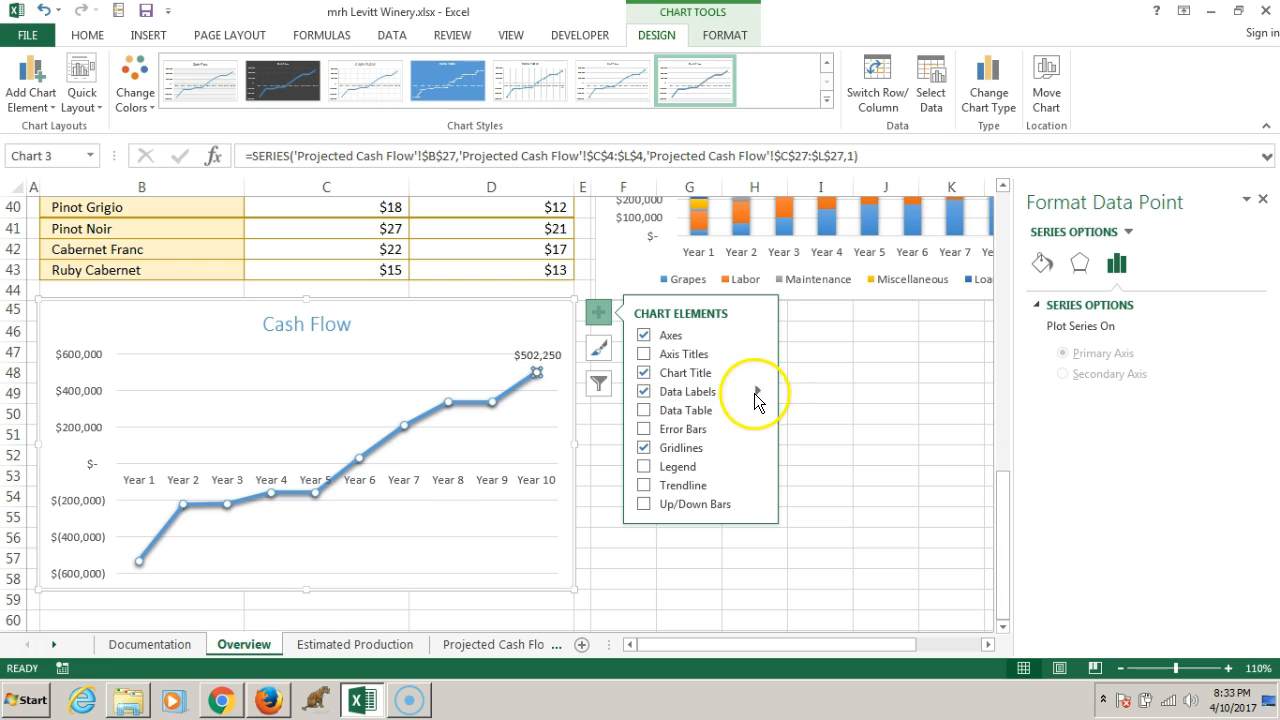
pyautogui.click(758, 391)
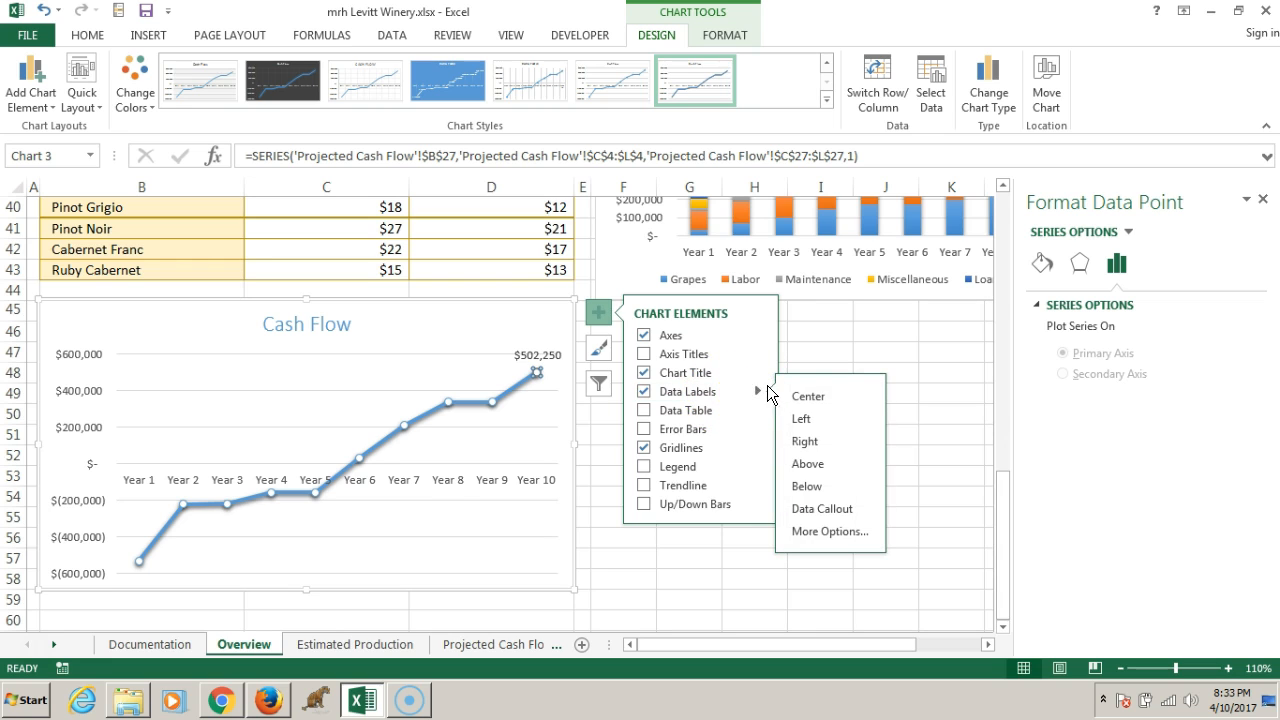
pyautogui.click(823, 507)
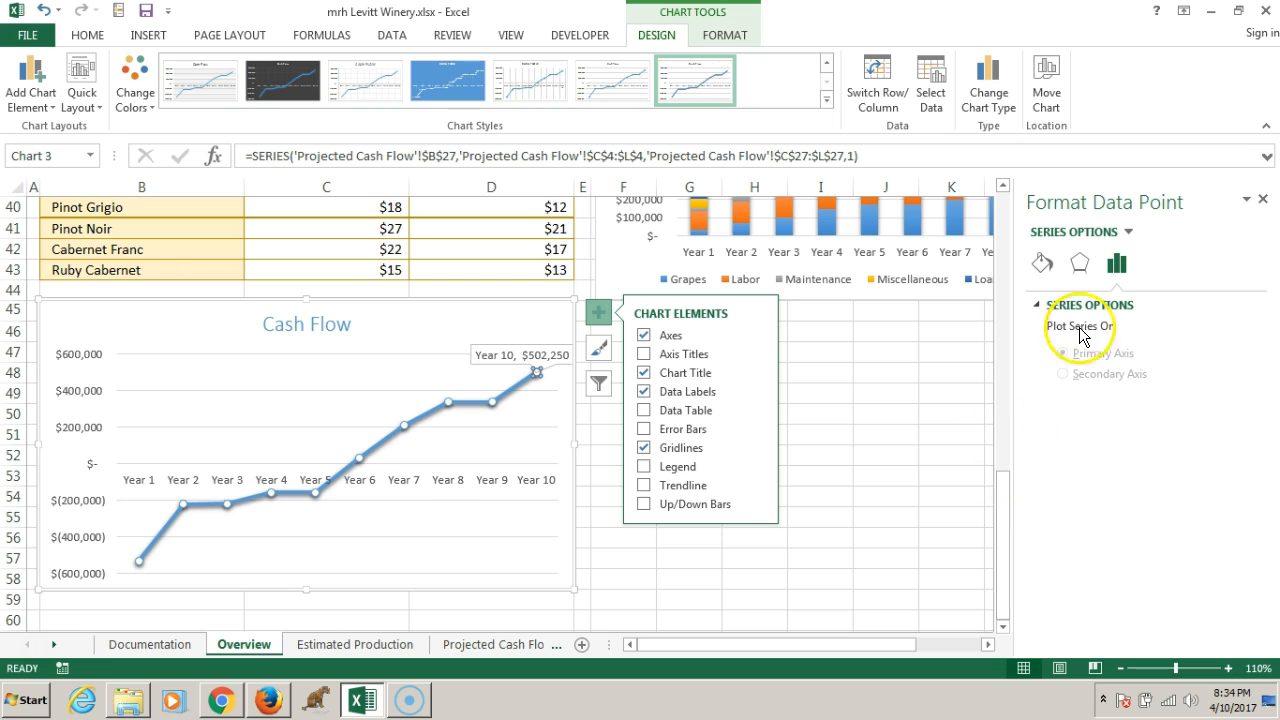
# Step: Turn on the category name in the data labels of the whole Cash Flow series
pyautogui.click(1120, 263)
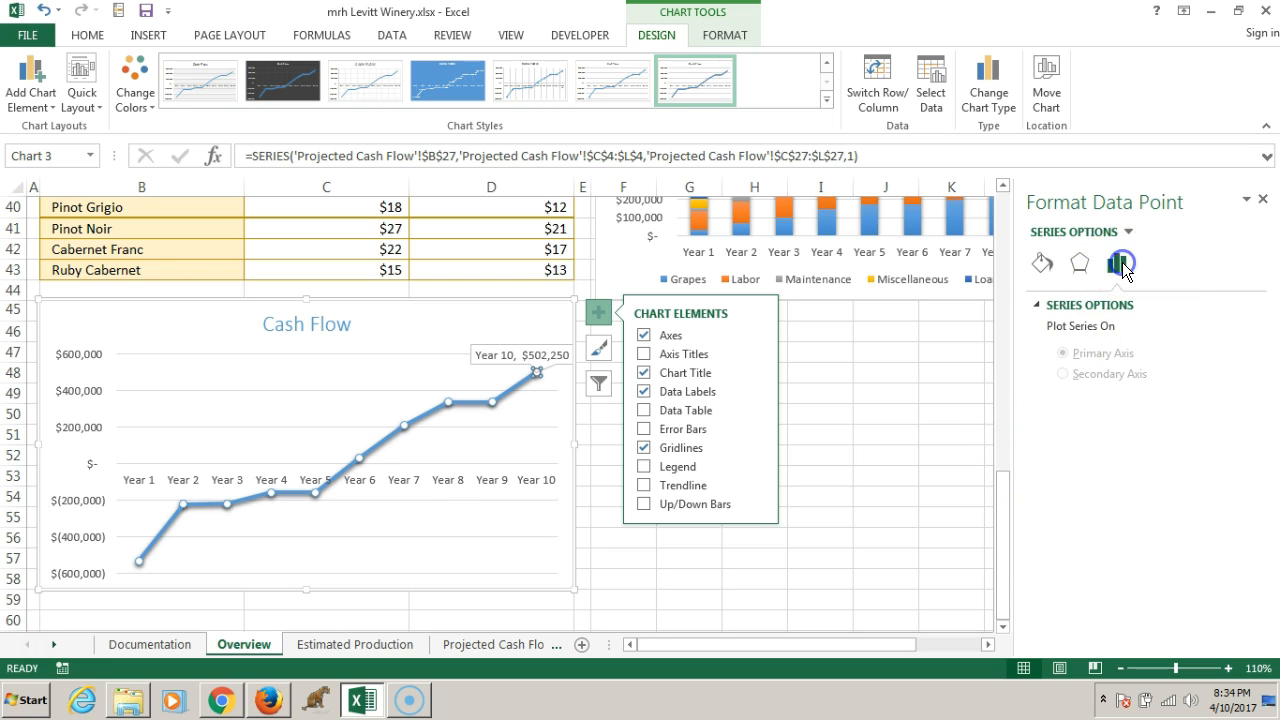
pyautogui.click(1117, 265)
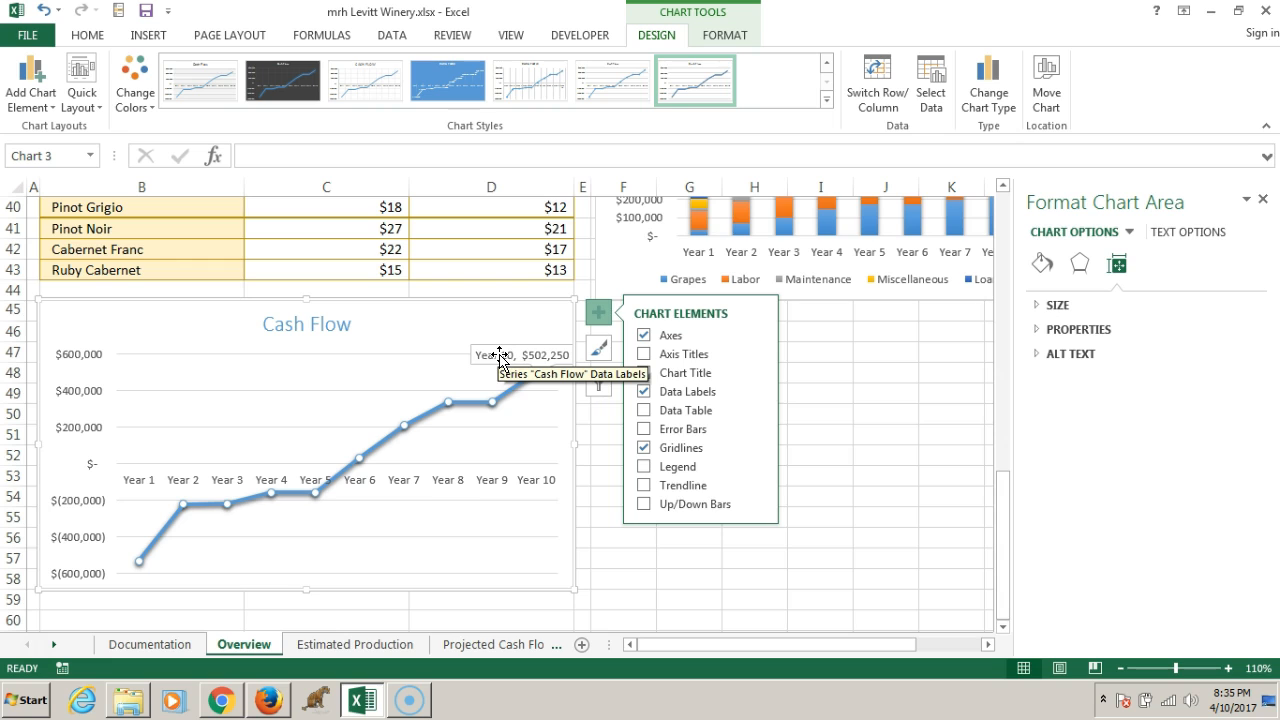
pyautogui.click(500, 355)
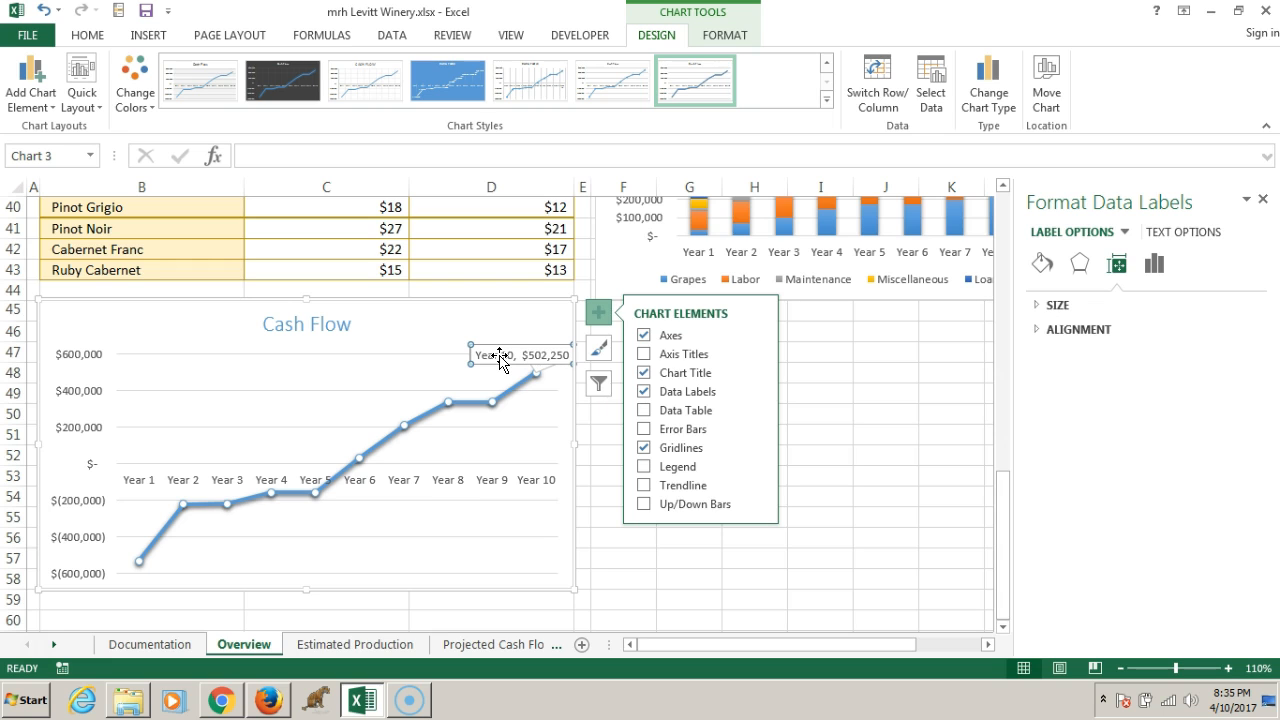
pyautogui.click(1154, 265)
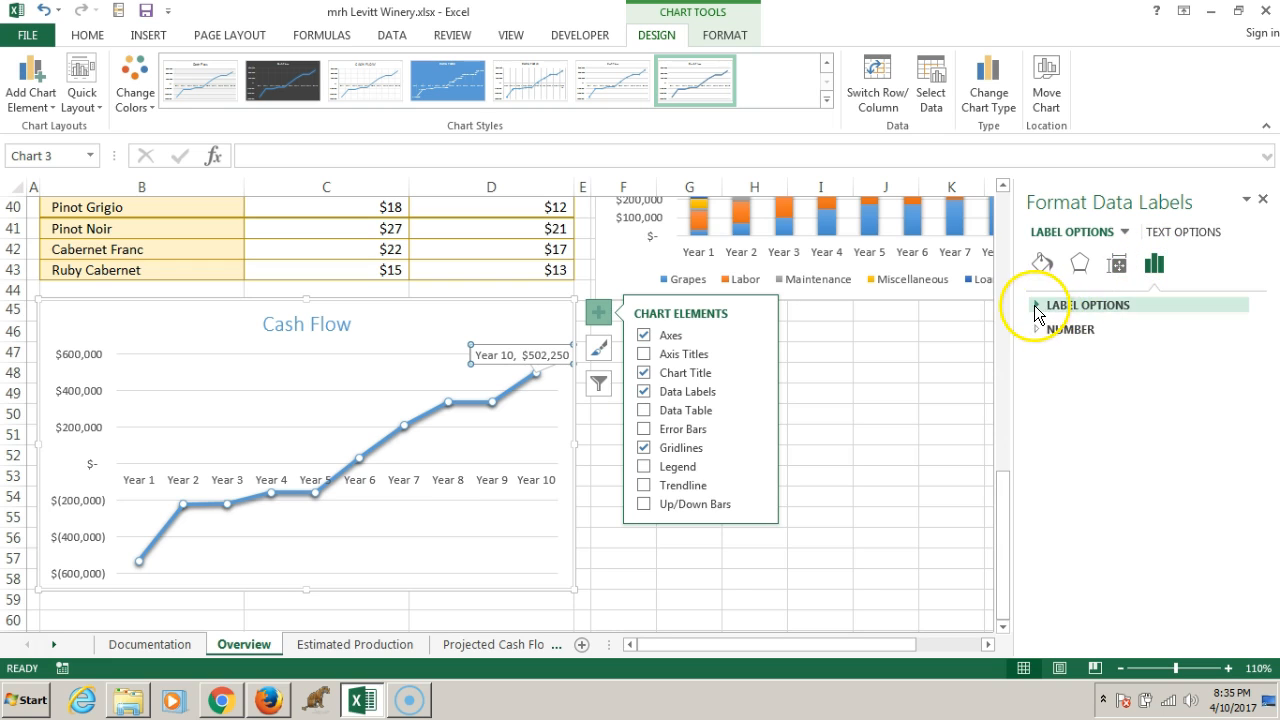
pyautogui.click(1038, 305)
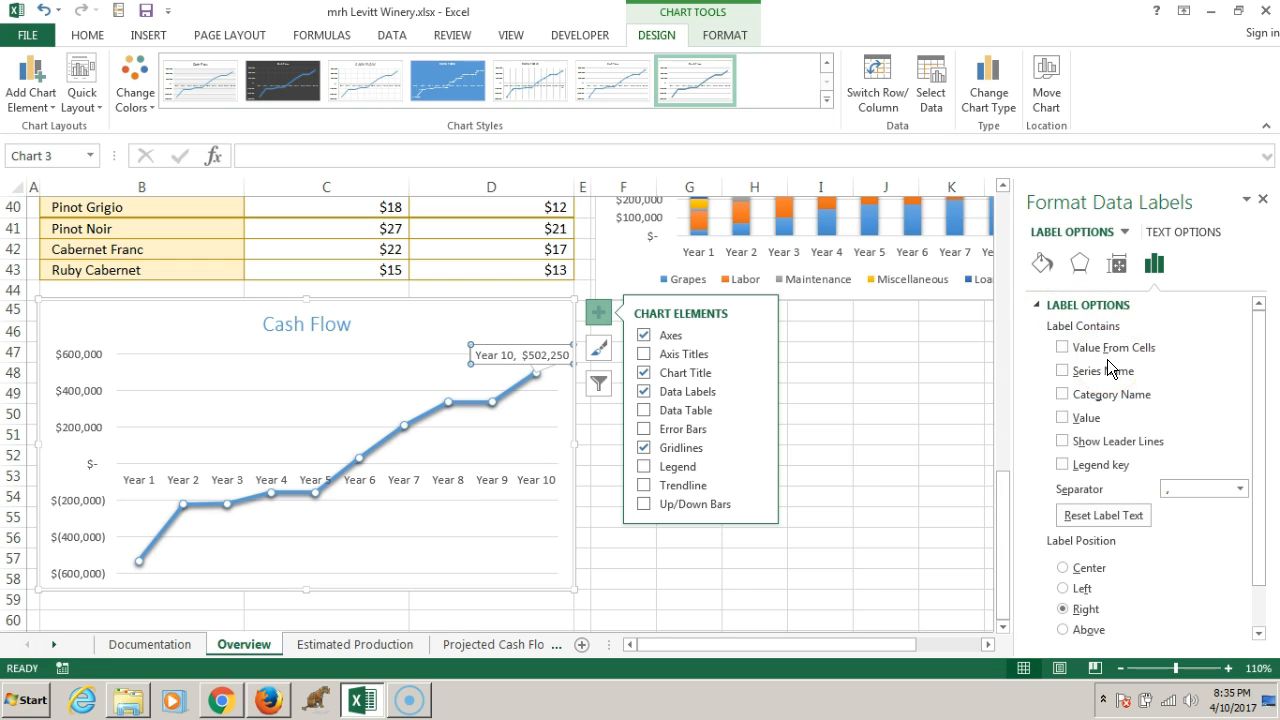
pyautogui.click(1066, 395)
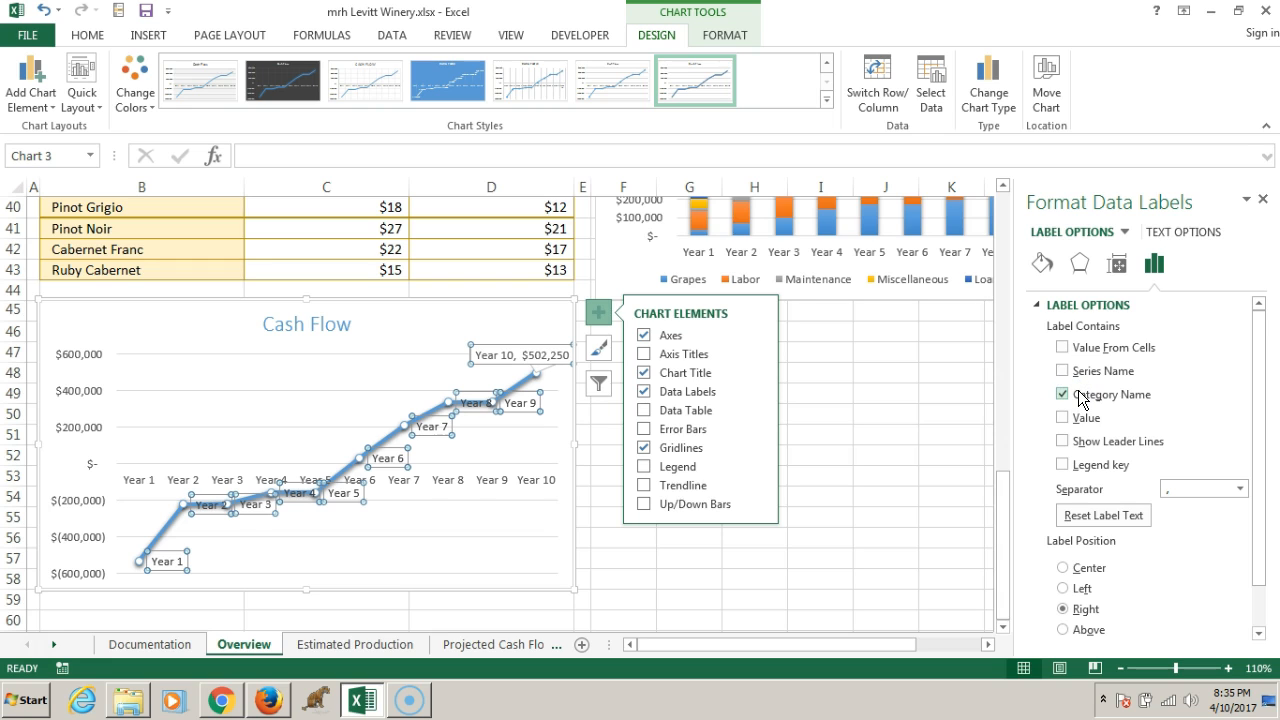
pyautogui.press('Escape')
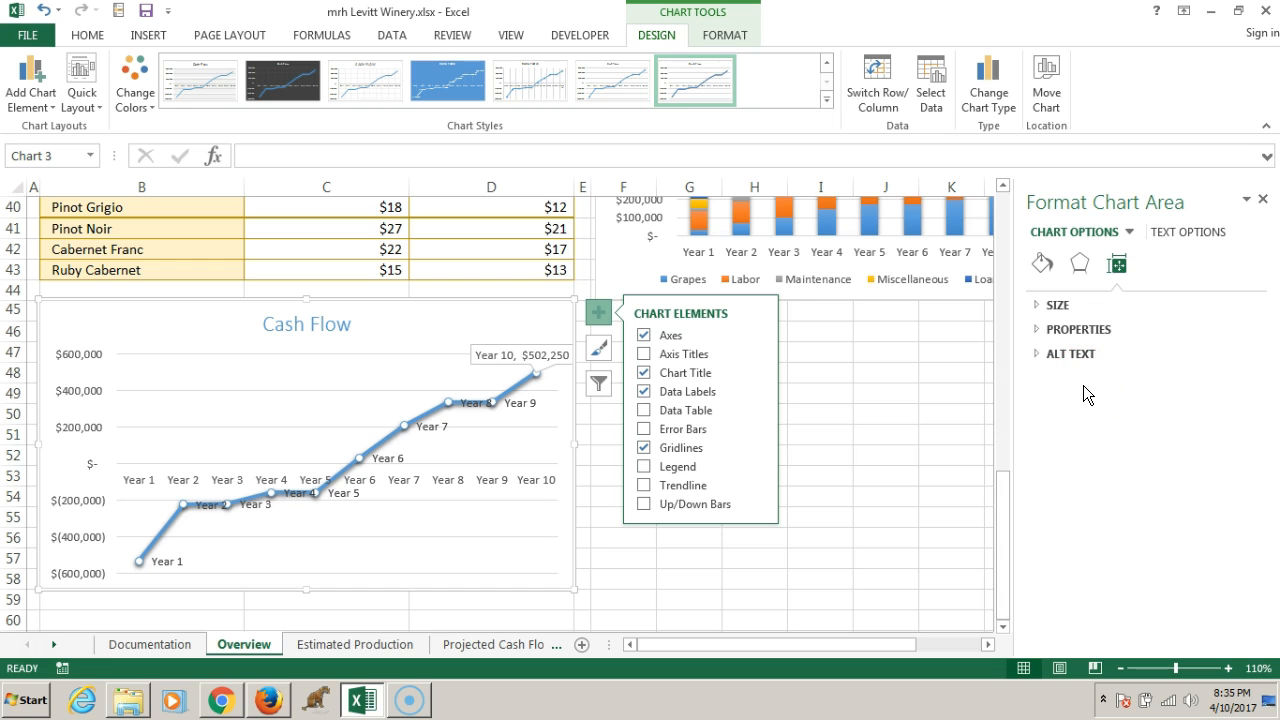
# Step: Remove the category name from the Year 10 callout so that it contains only the value
pyautogui.click(521, 355)
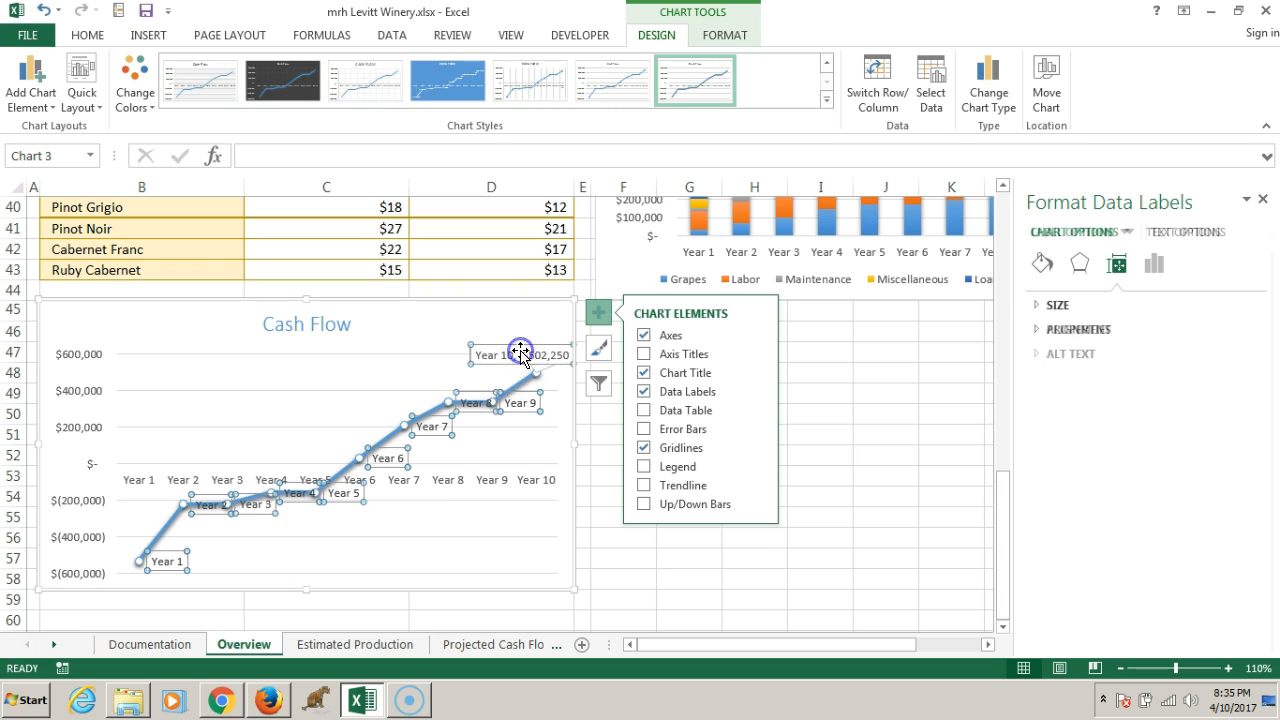
pyautogui.click(1155, 264)
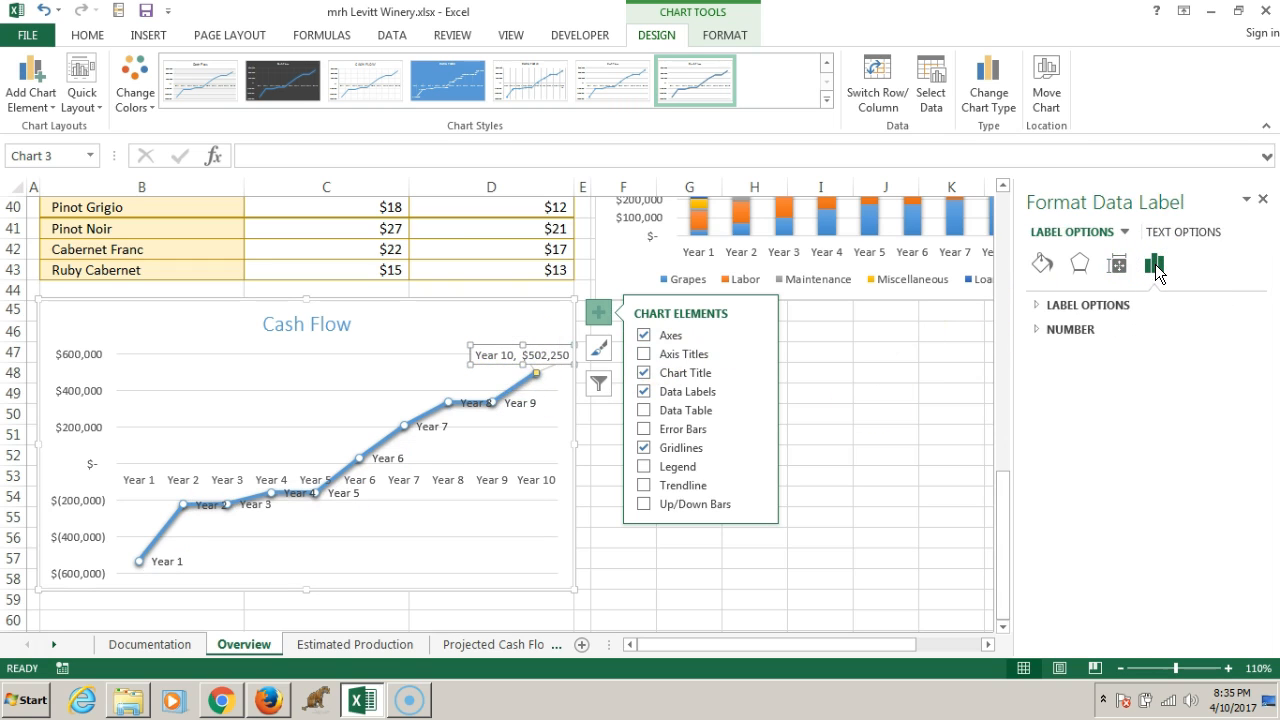
pyautogui.click(1045, 308)
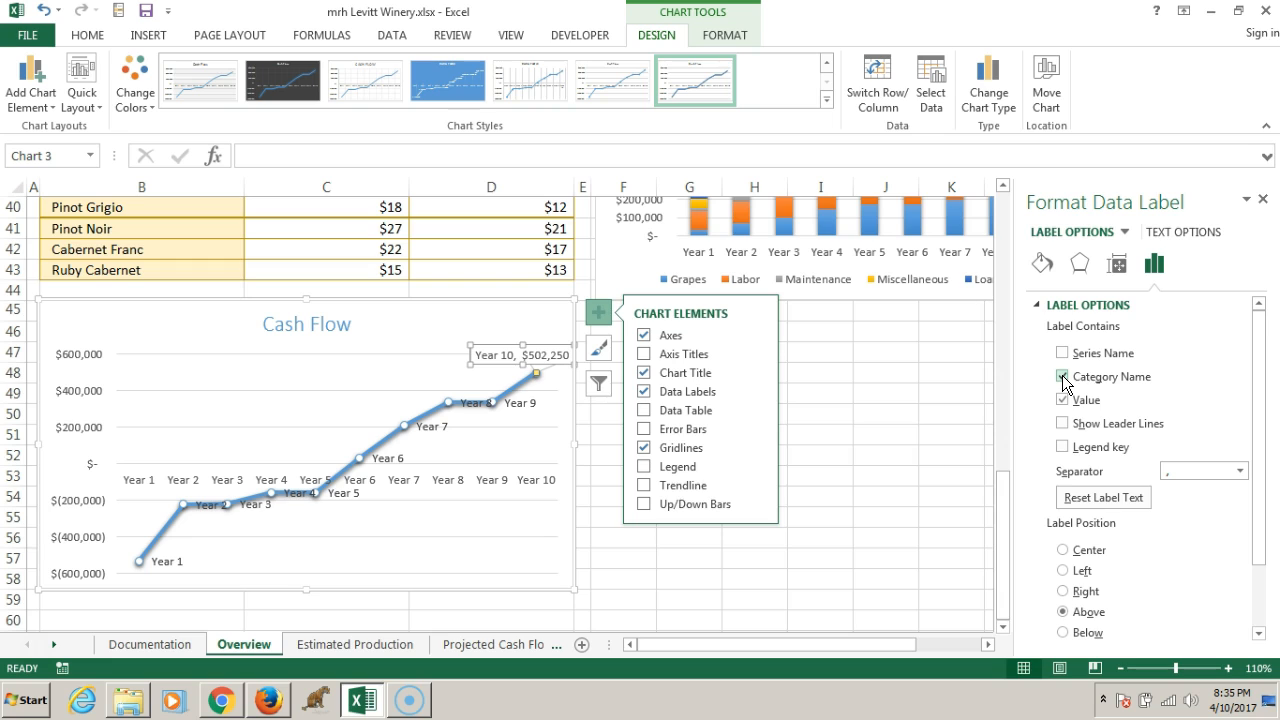
pyautogui.click(1062, 377)
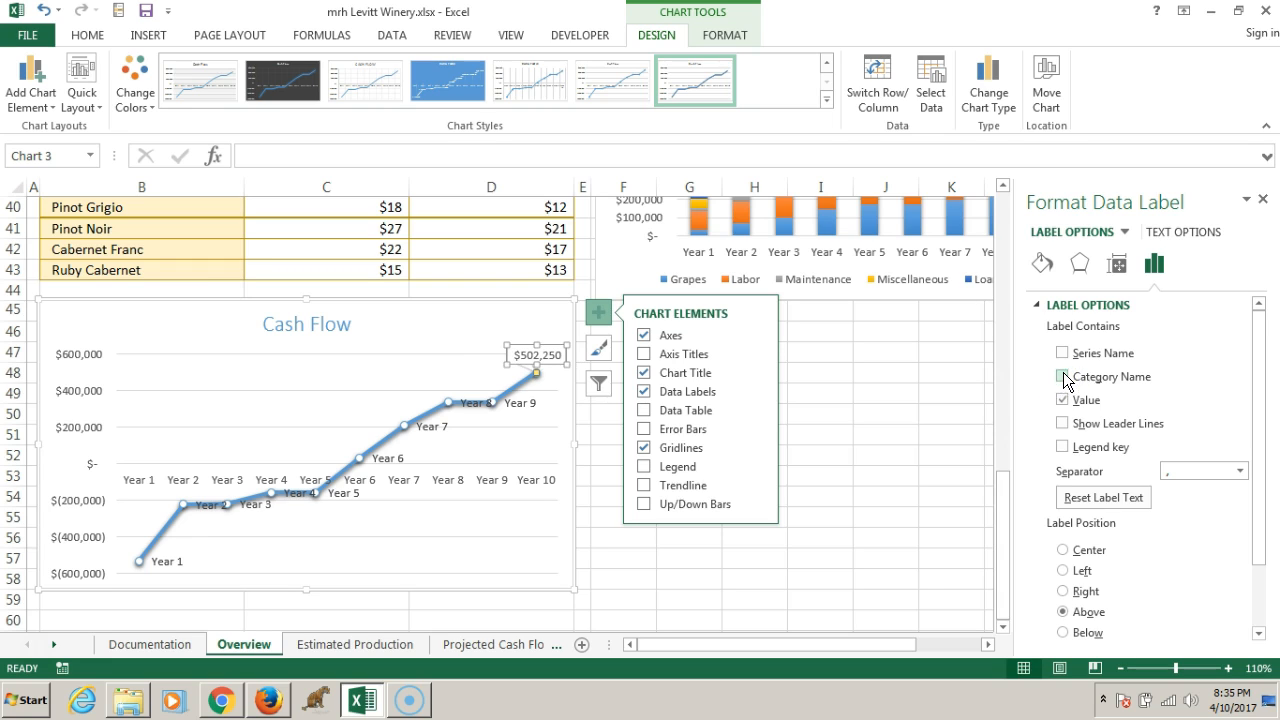
pyautogui.click(1064, 377)
pyautogui.click(1066, 376)
pyautogui.click(486, 533)
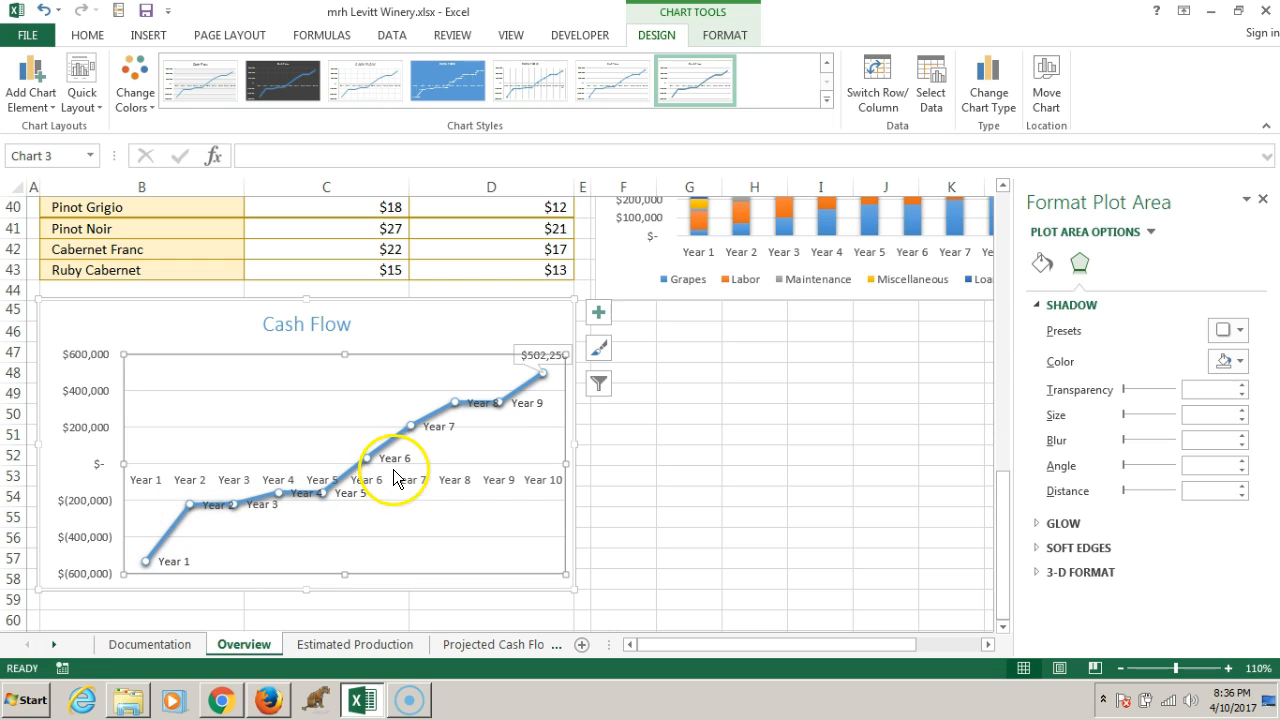
pyautogui.click(442, 406)
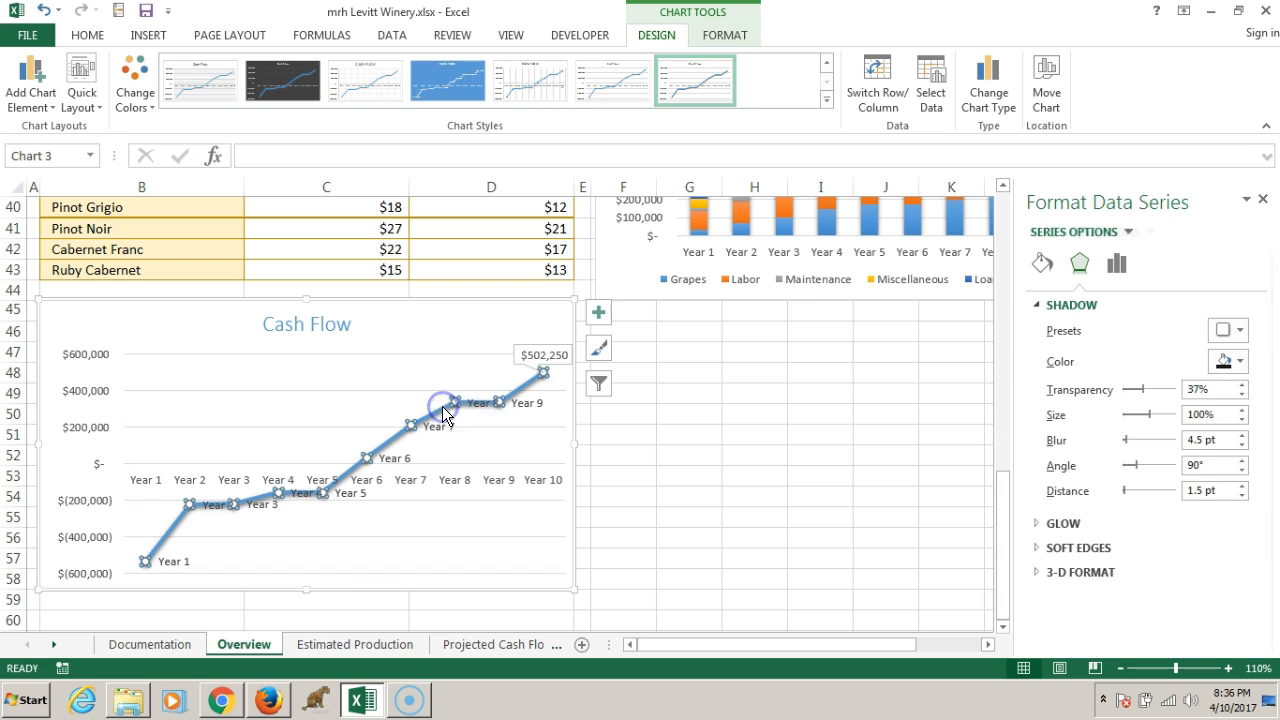
pyautogui.click(1115, 266)
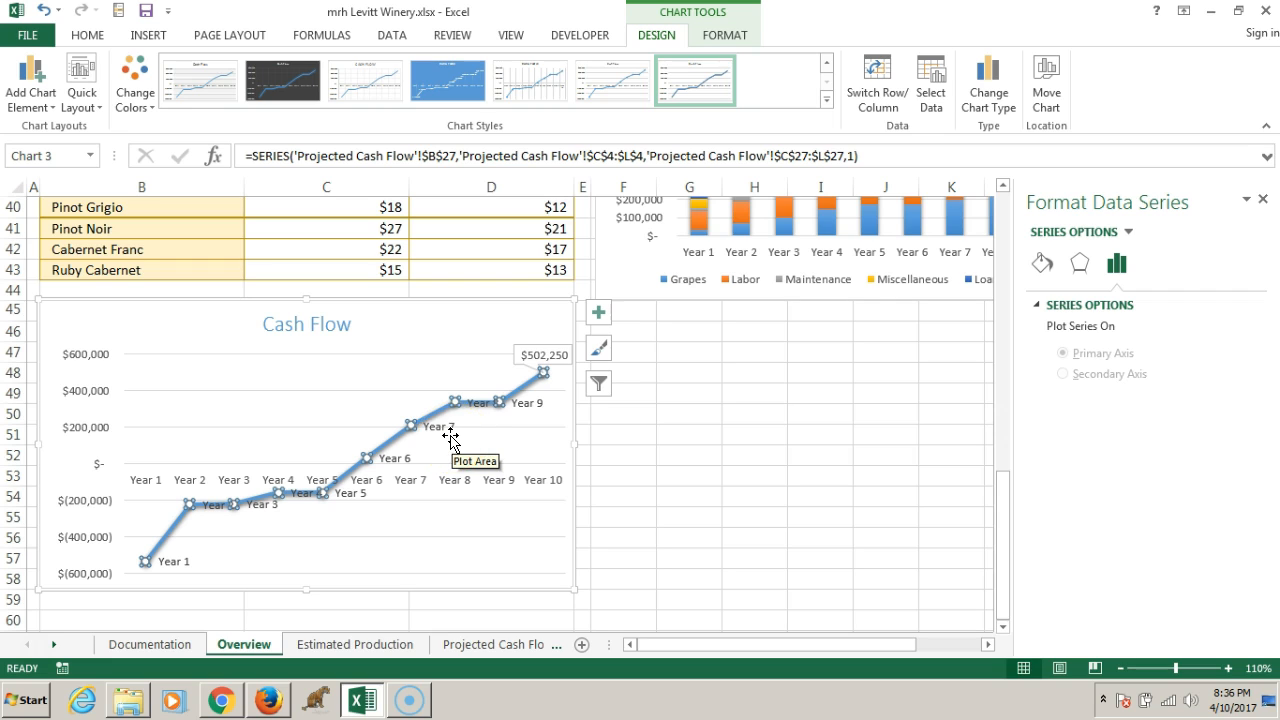
pyautogui.moveTo(456, 394)
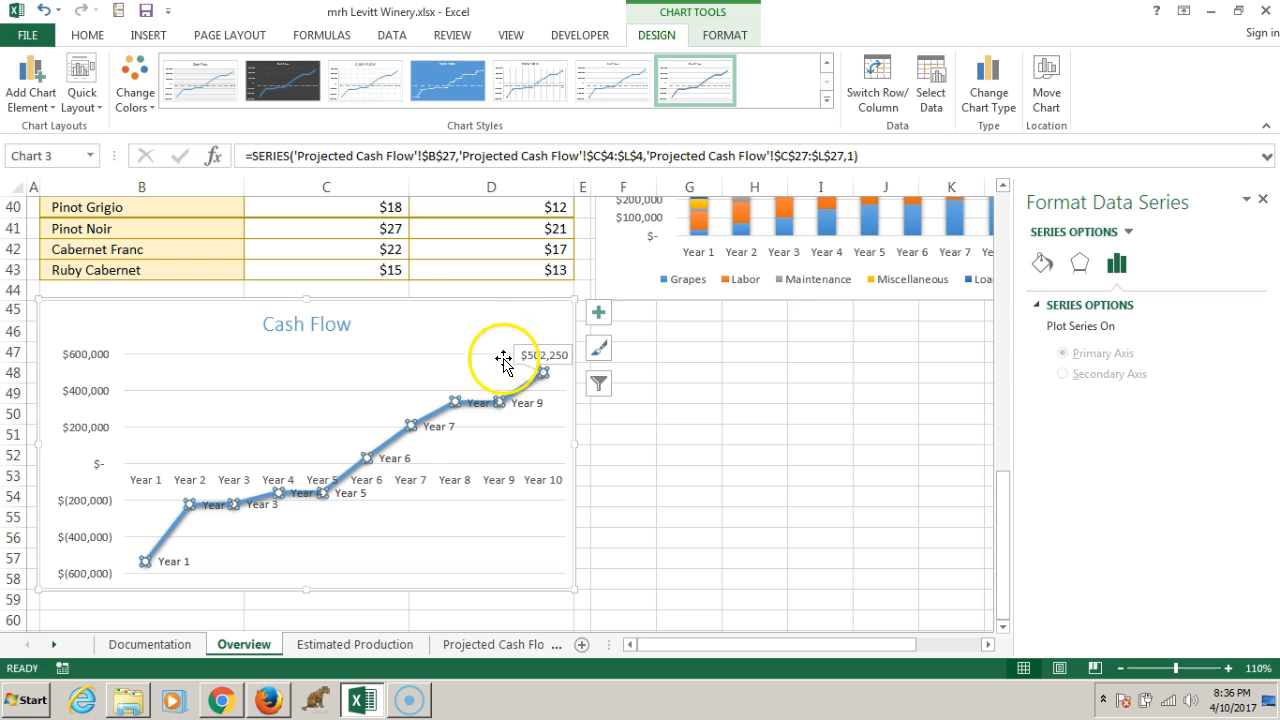
pyautogui.click(500, 540)
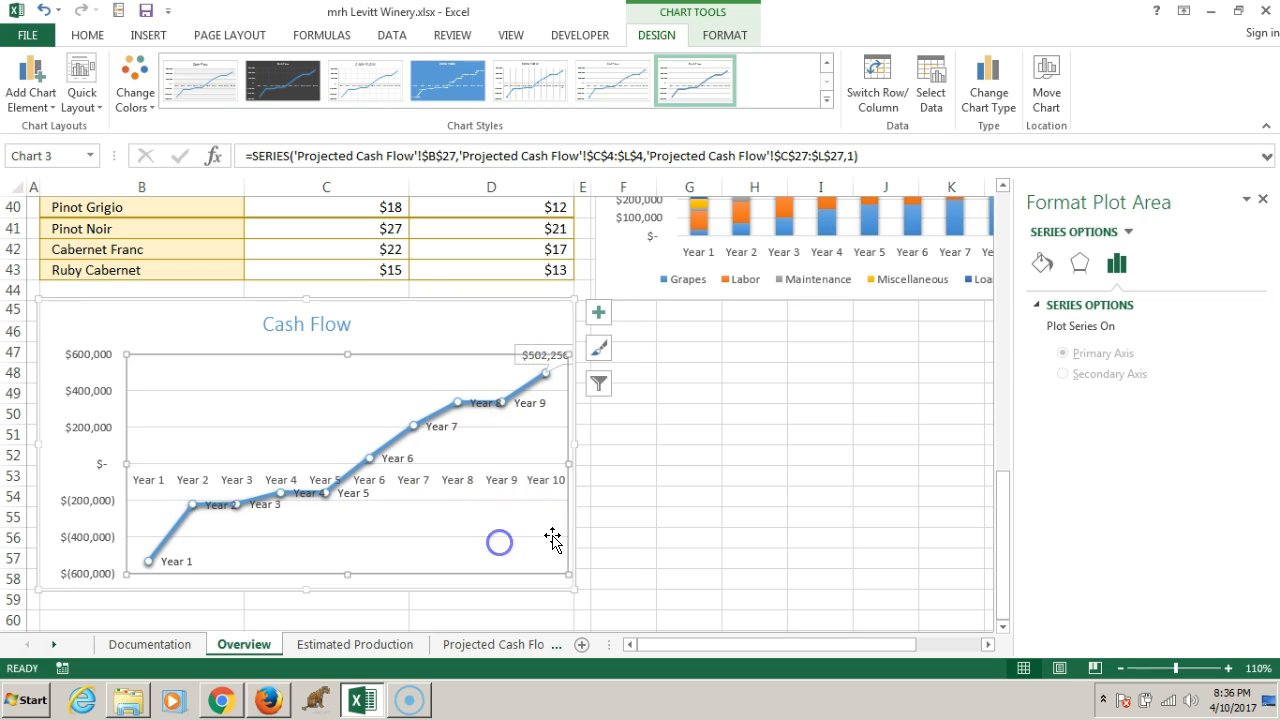
pyautogui.click(62, 320)
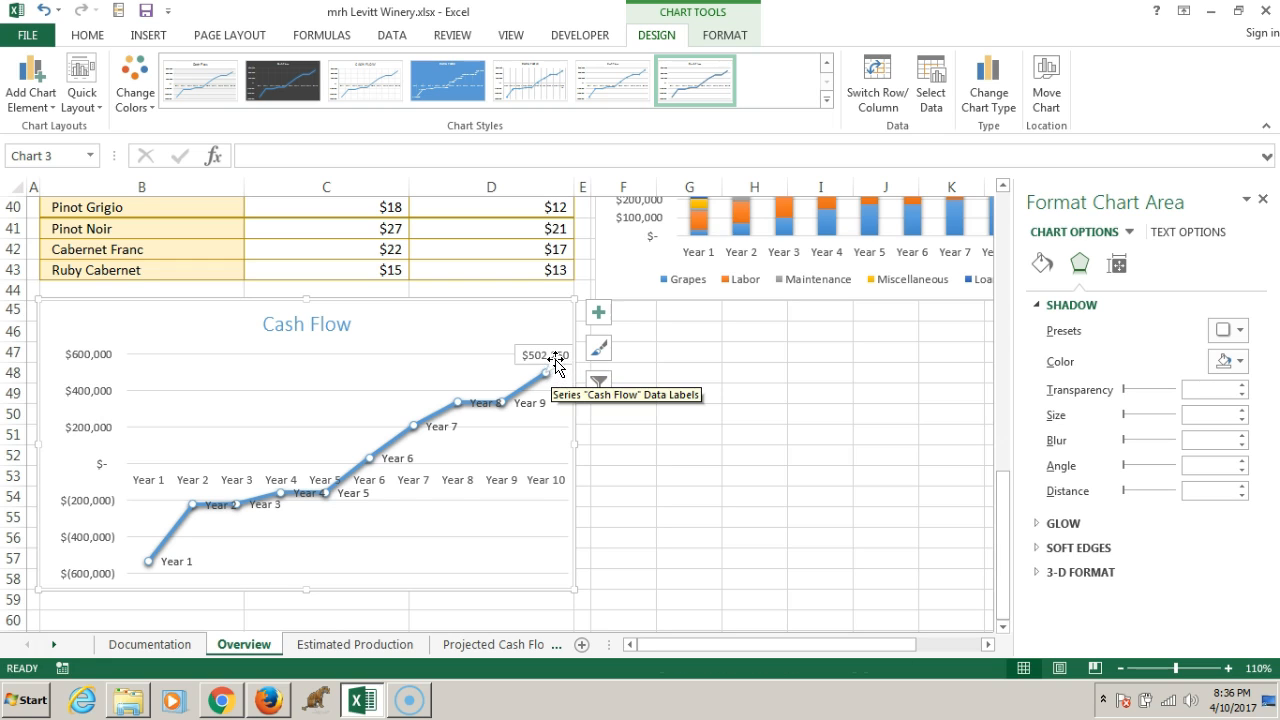
# Step: Select the Projected Revenue and Expenses chart and nudge it slightly toward the right, over columns F to M
pyautogui.scroll(4, 514, 423)
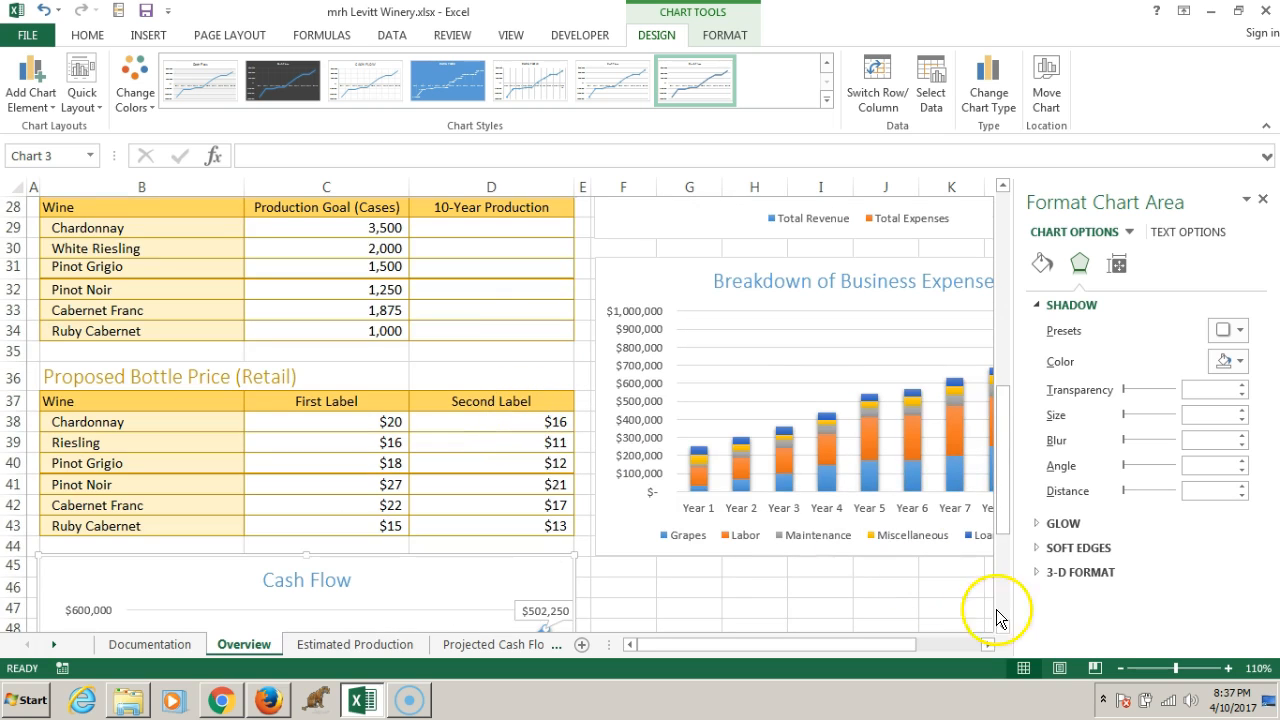
pyautogui.click(937, 644)
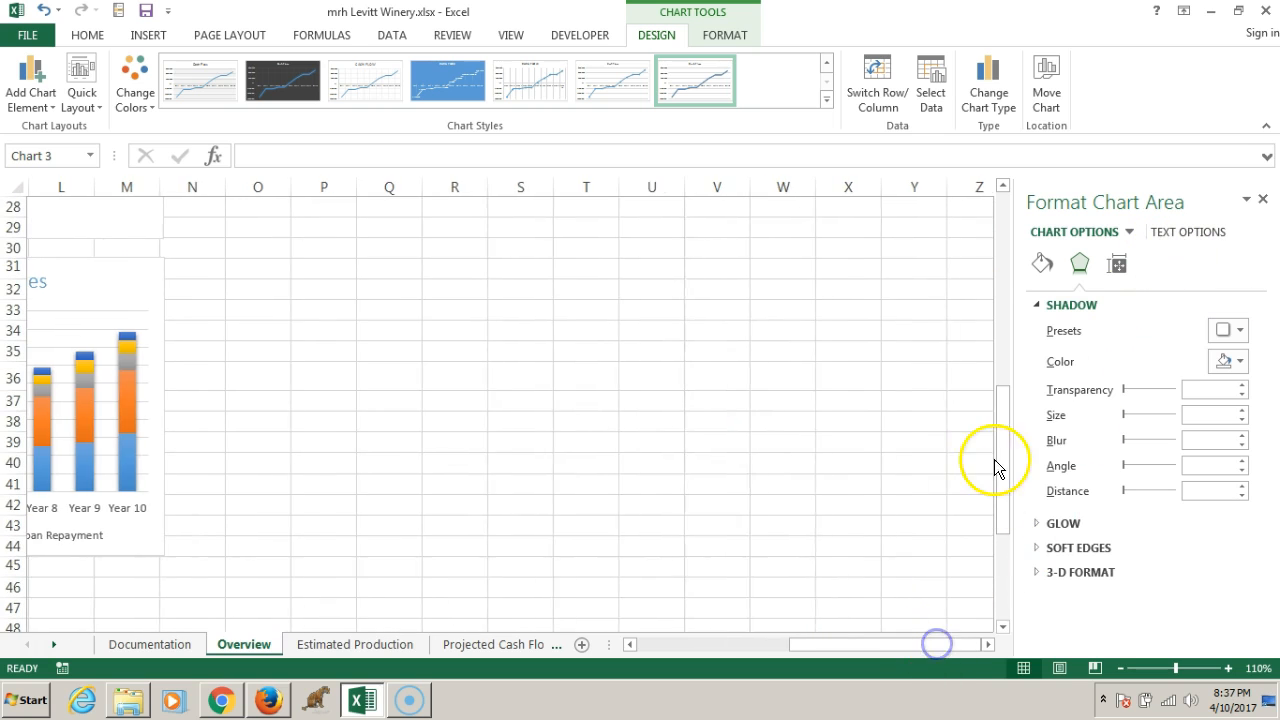
pyautogui.click(712, 645)
pyautogui.scroll(3, 770, 505)
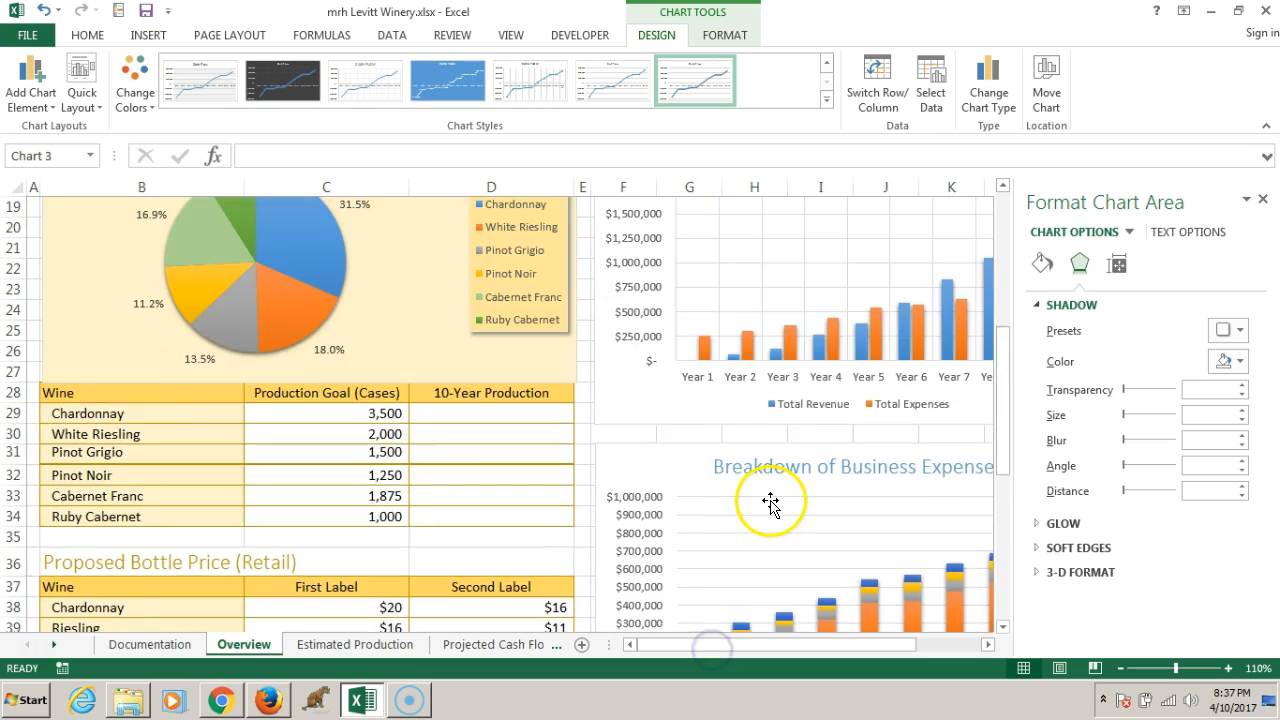
pyautogui.scroll(2, 770, 505)
pyautogui.click(660, 290)
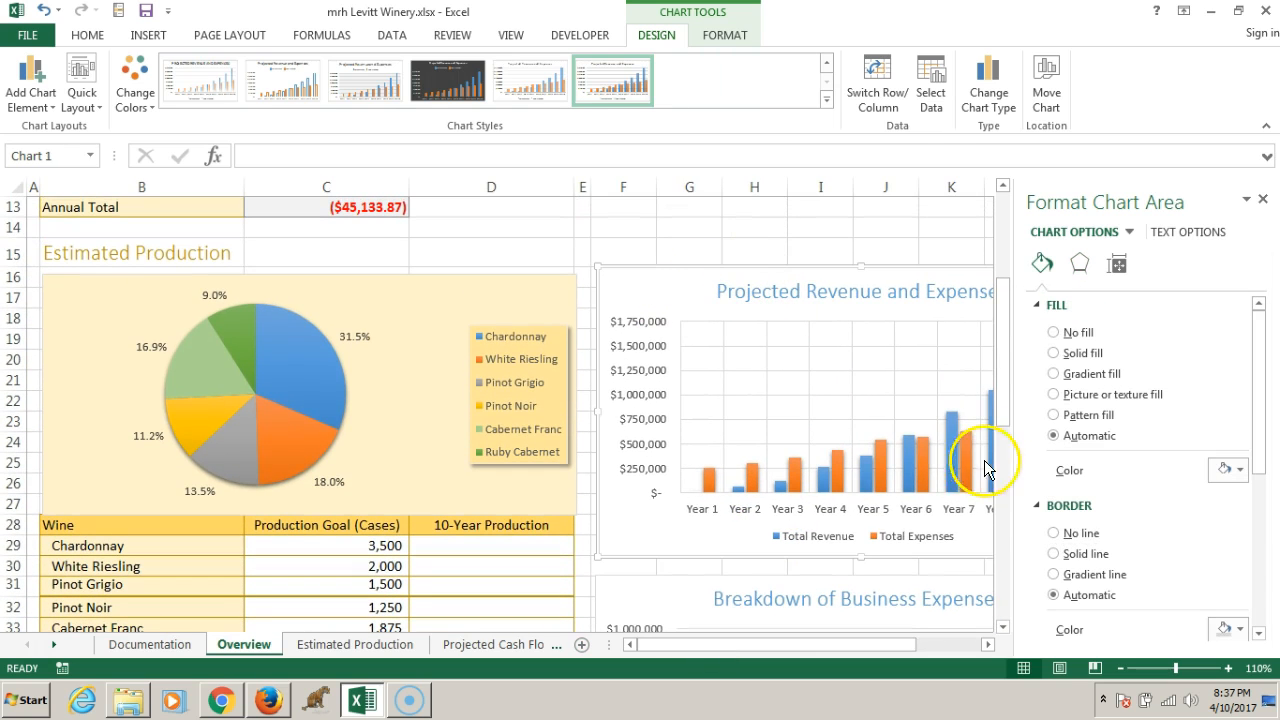
pyautogui.click(988, 645)
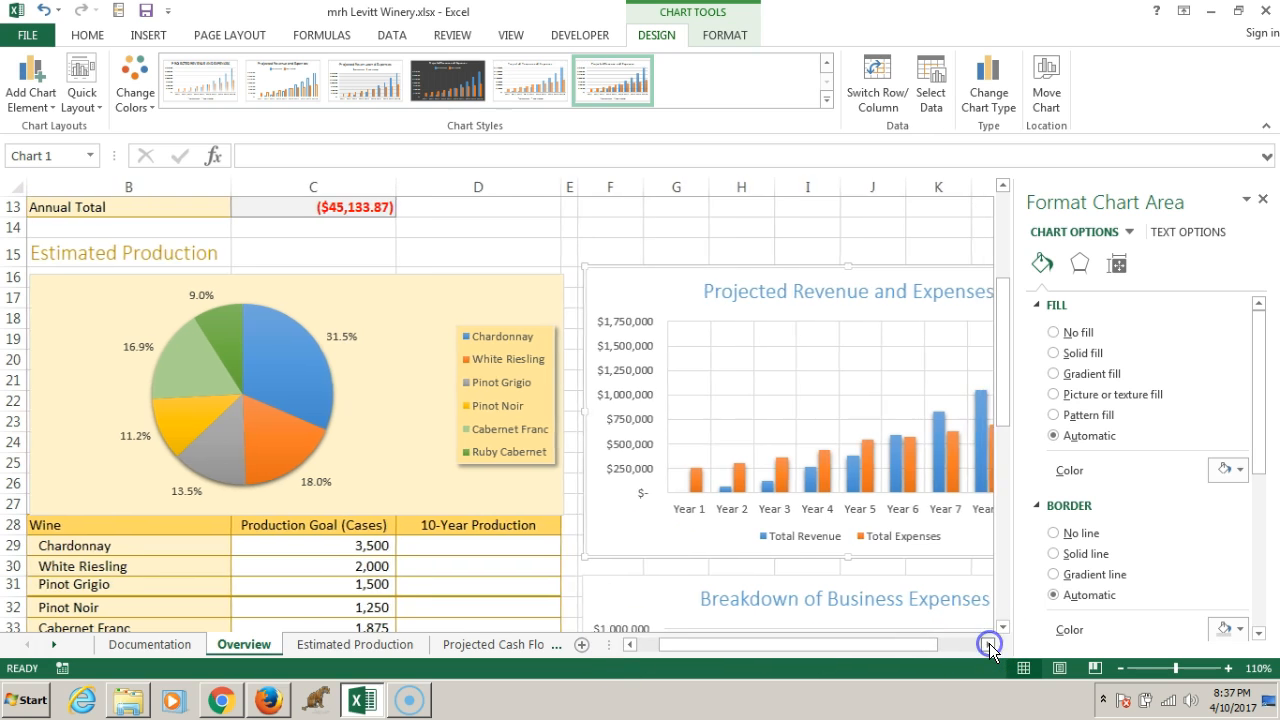
pyautogui.click(988, 645)
pyautogui.click(988, 645)
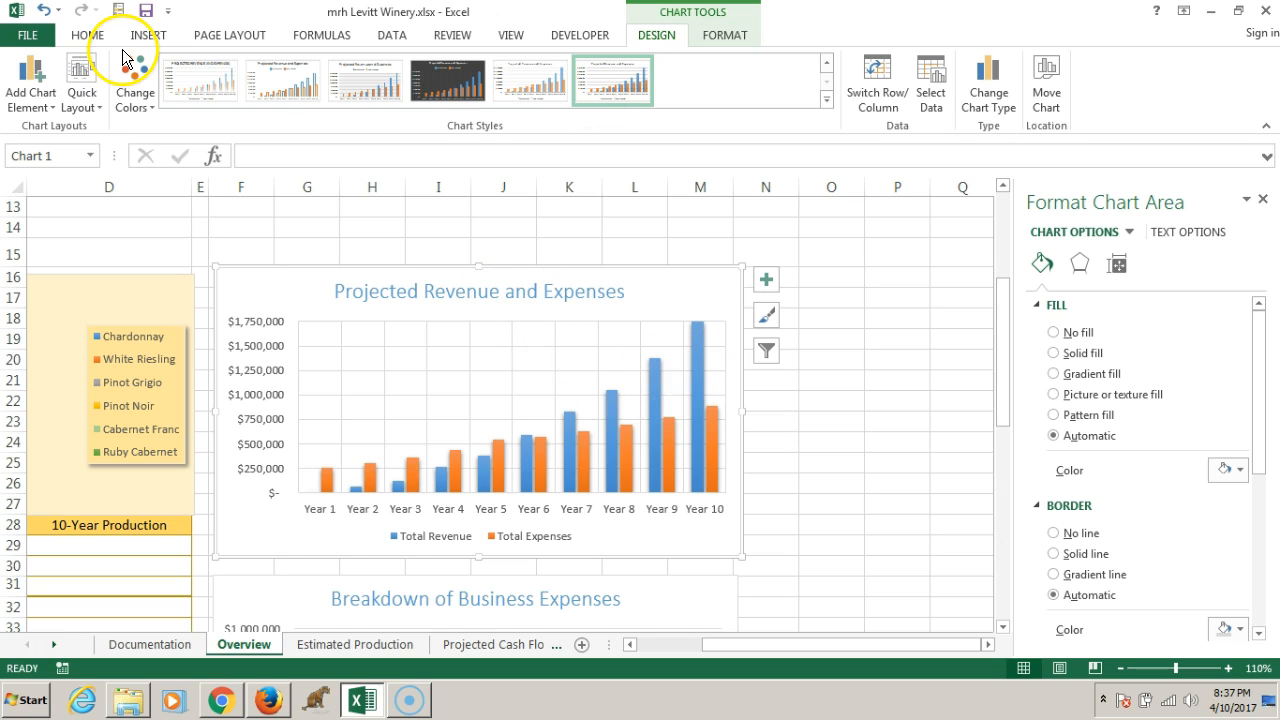
pyautogui.moveTo(264, 279); pyautogui.dragTo(268, 280)
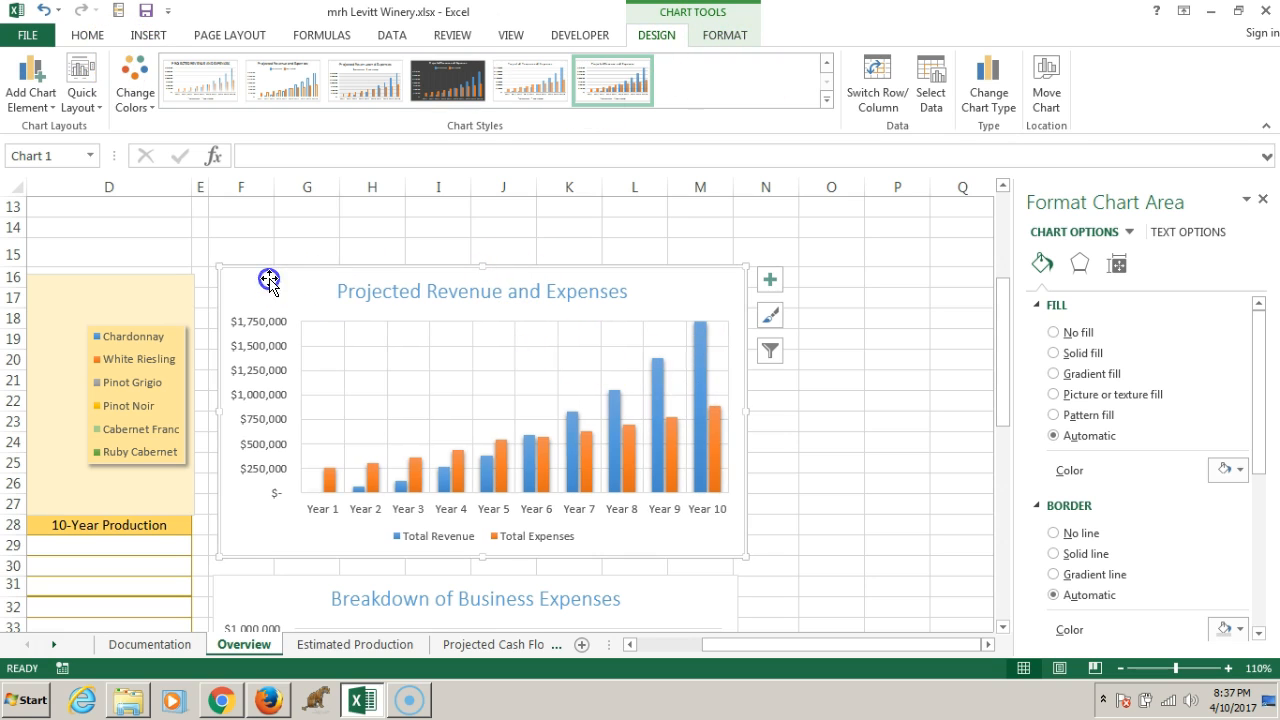
# Step: Fill the chart area of the Projected Revenue and Expenses chart with Gold, Accent 4, Lighter 80%
pyautogui.click(733, 36)
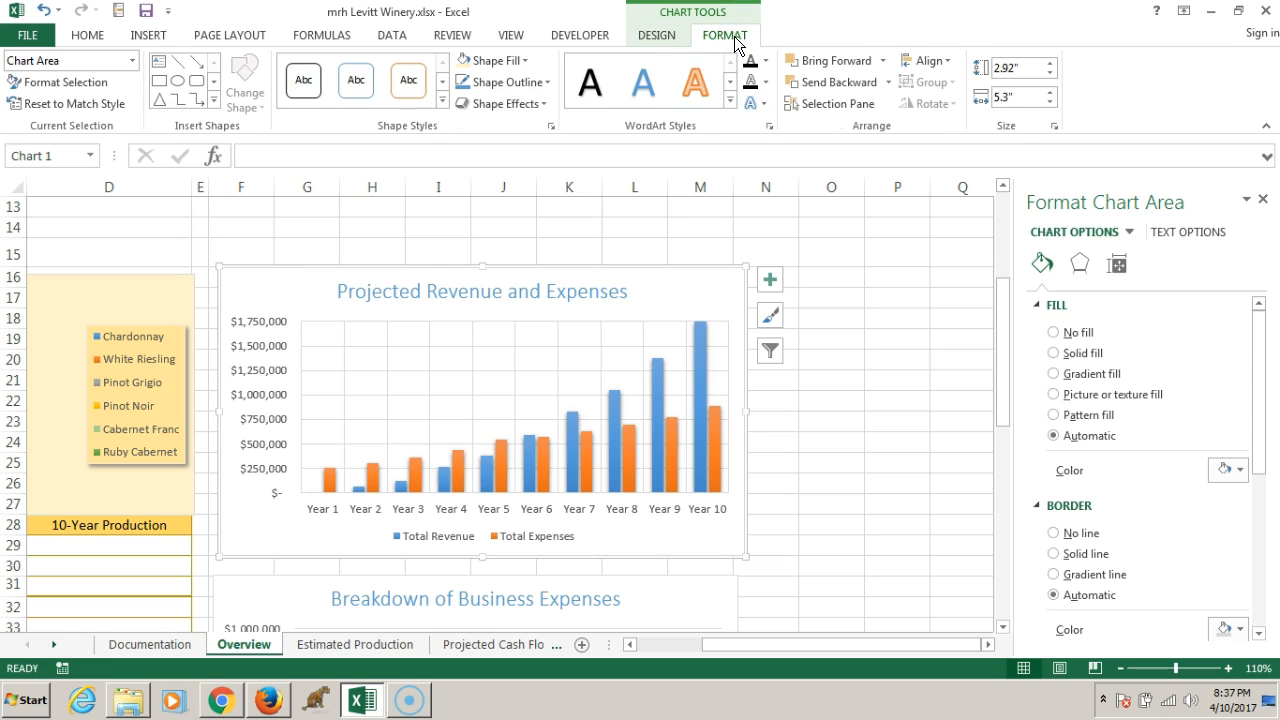
pyautogui.click(720, 44)
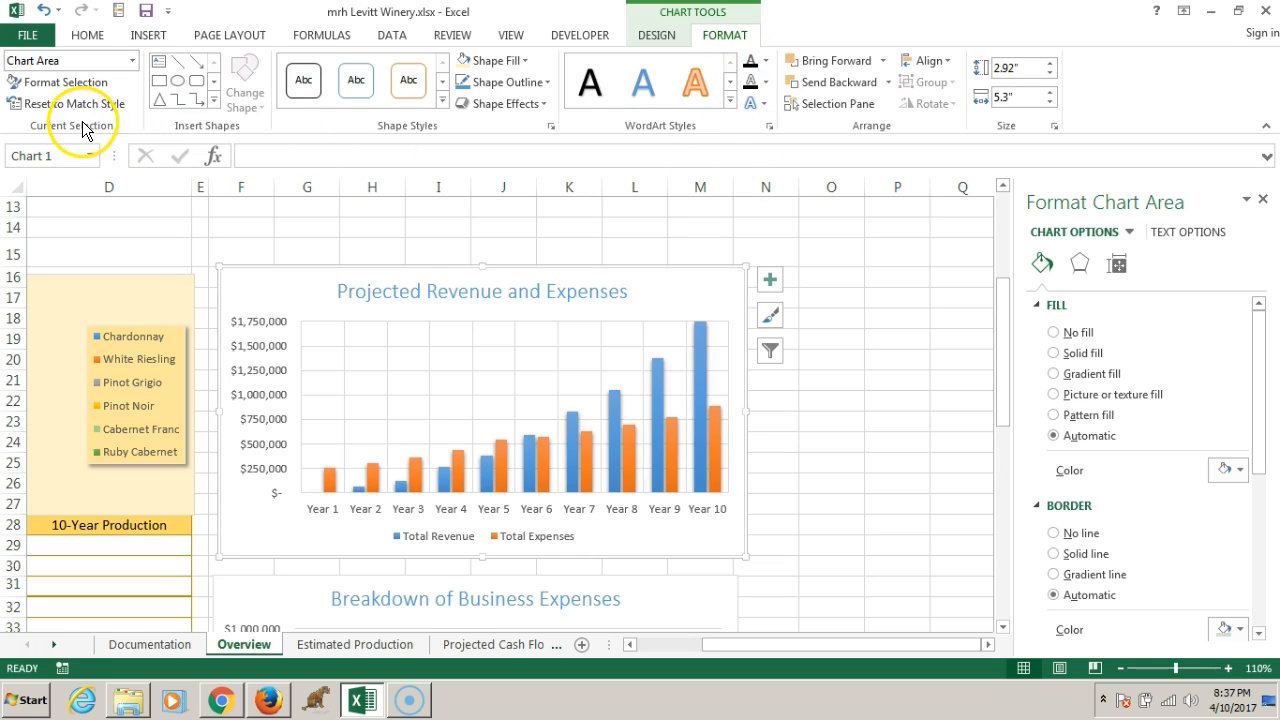
pyautogui.click(132, 60)
pyautogui.click(134, 57)
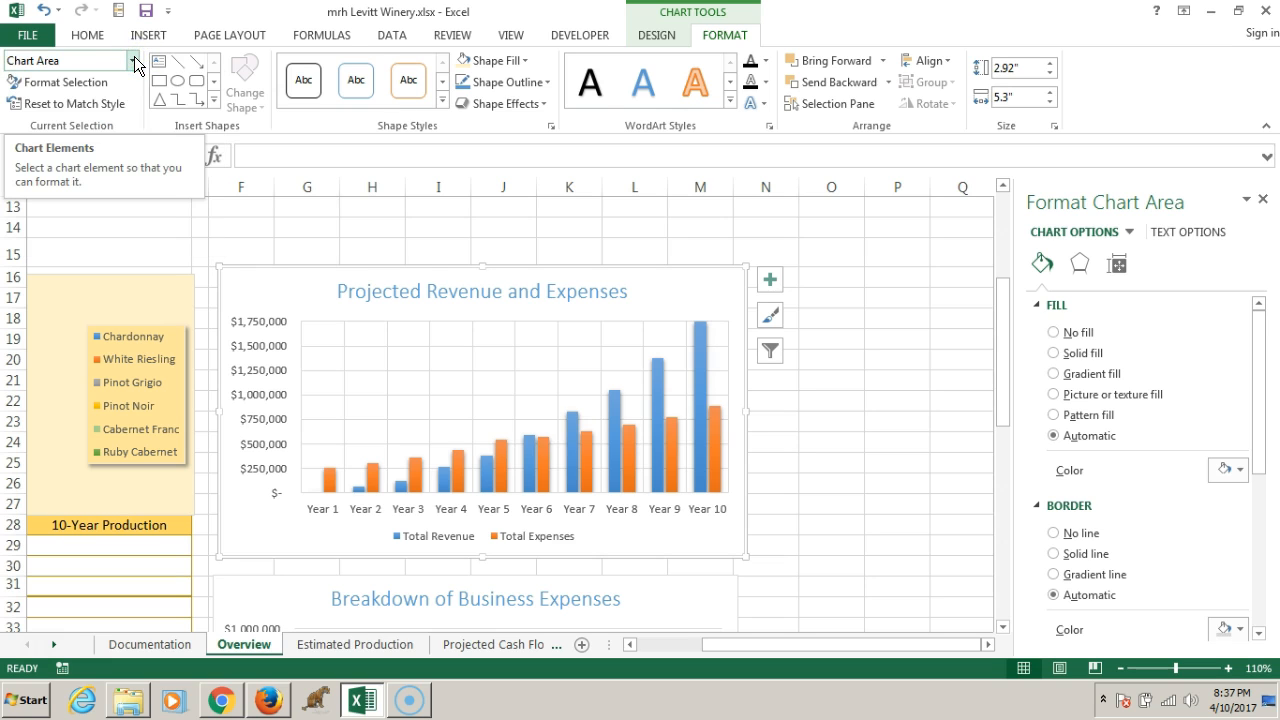
pyautogui.click(134, 60)
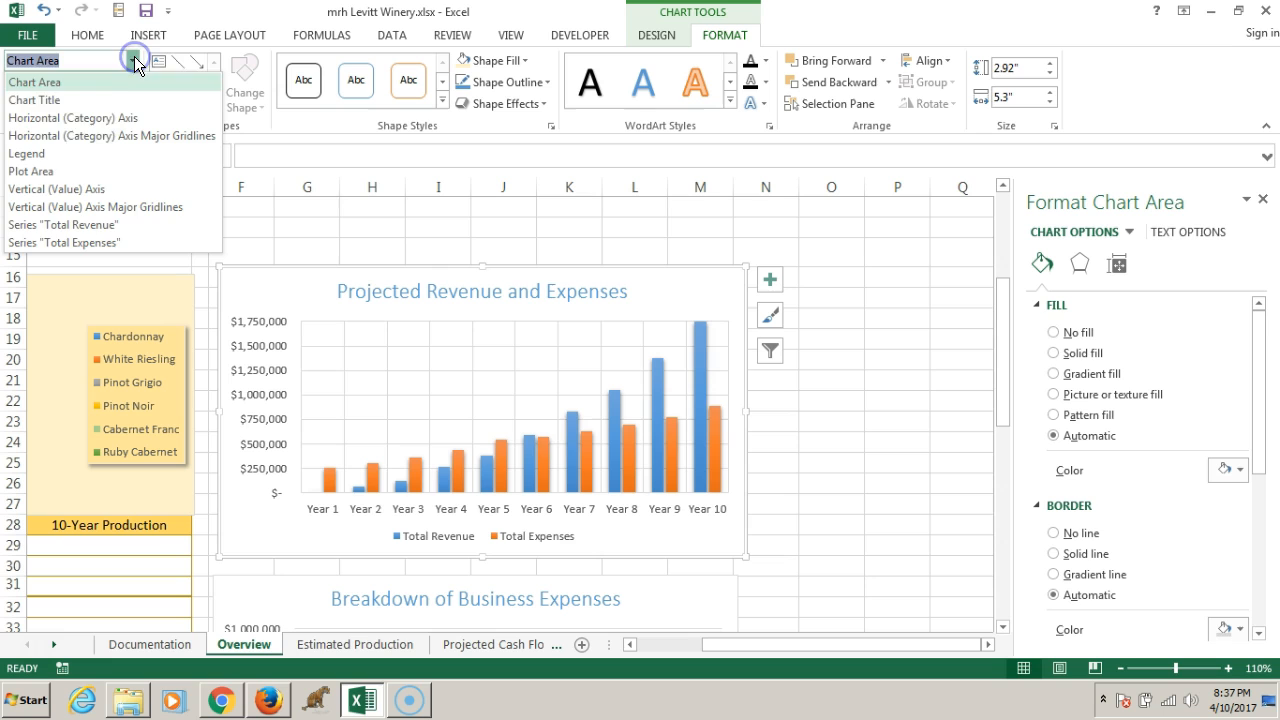
pyautogui.click(82, 88)
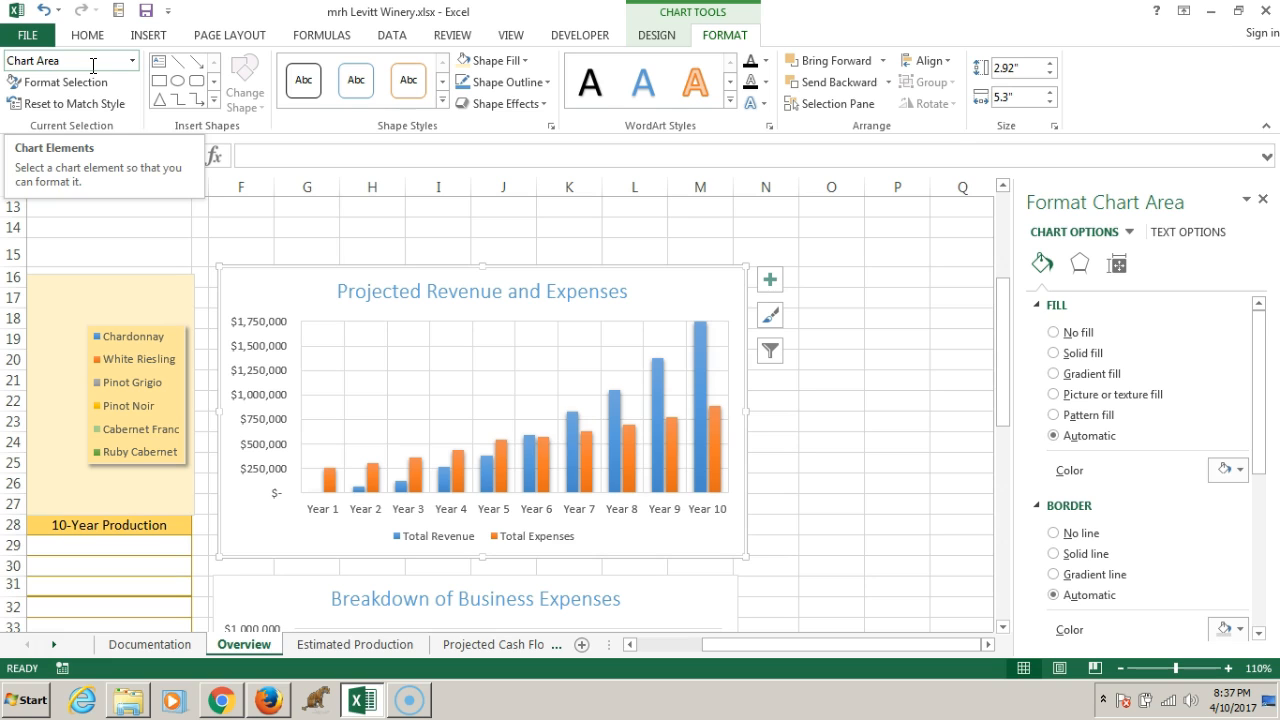
pyautogui.click(132, 61)
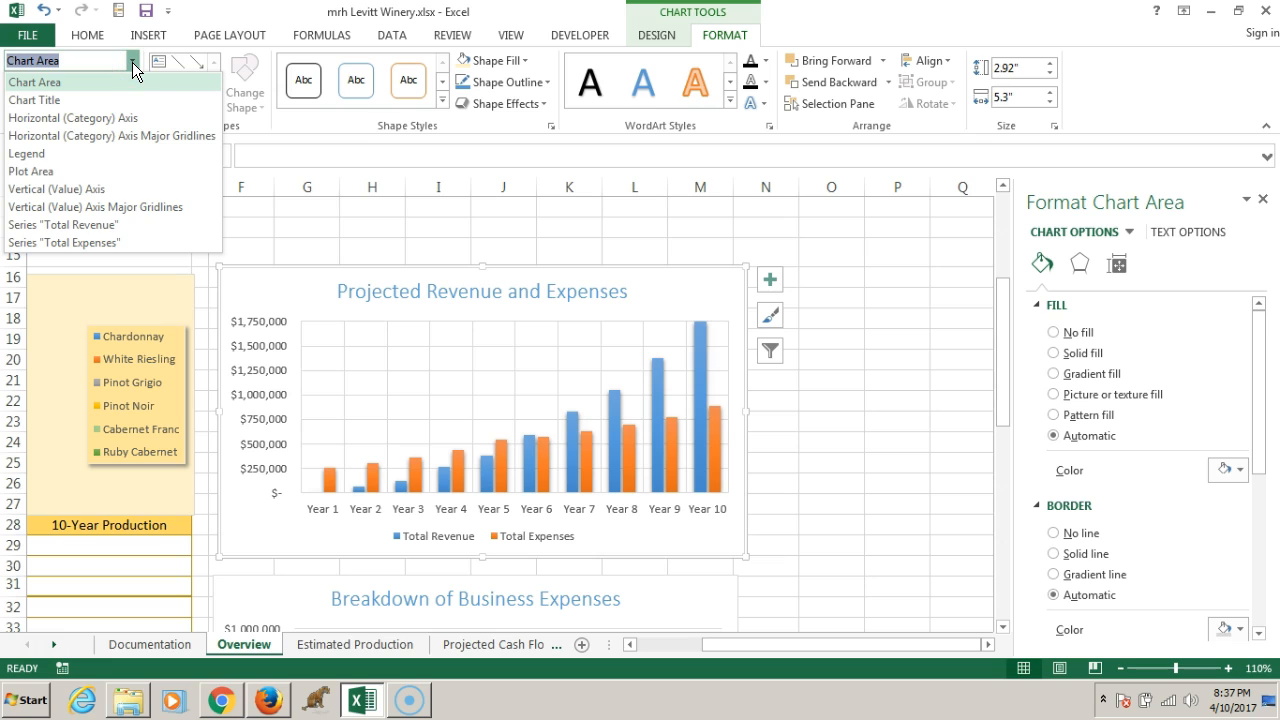
pyautogui.click(132, 62)
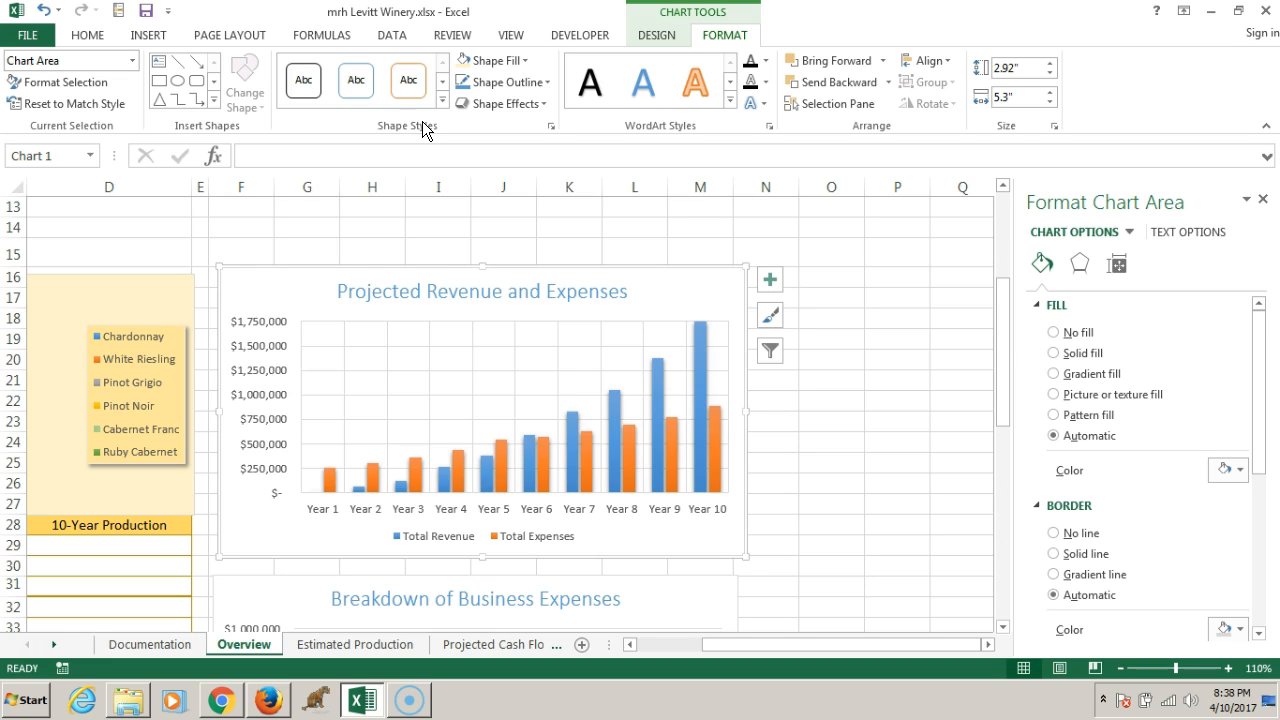
pyautogui.click(525, 60)
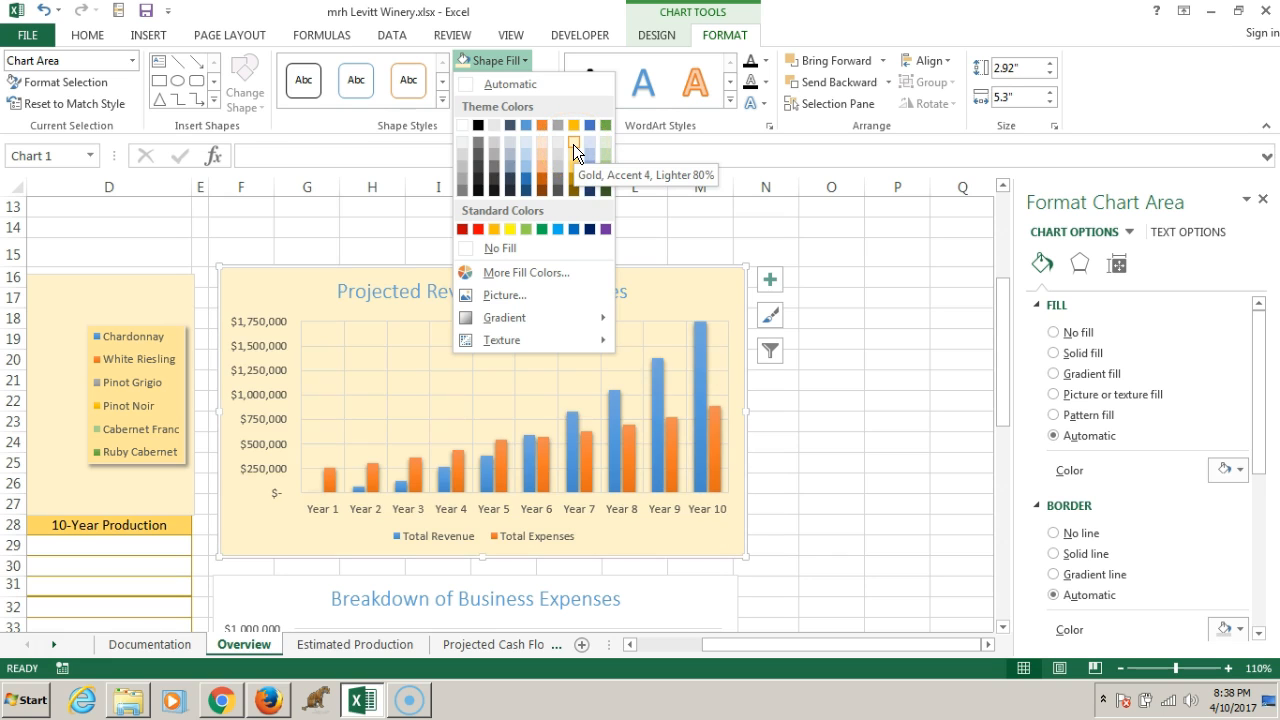
pyautogui.click(573, 144)
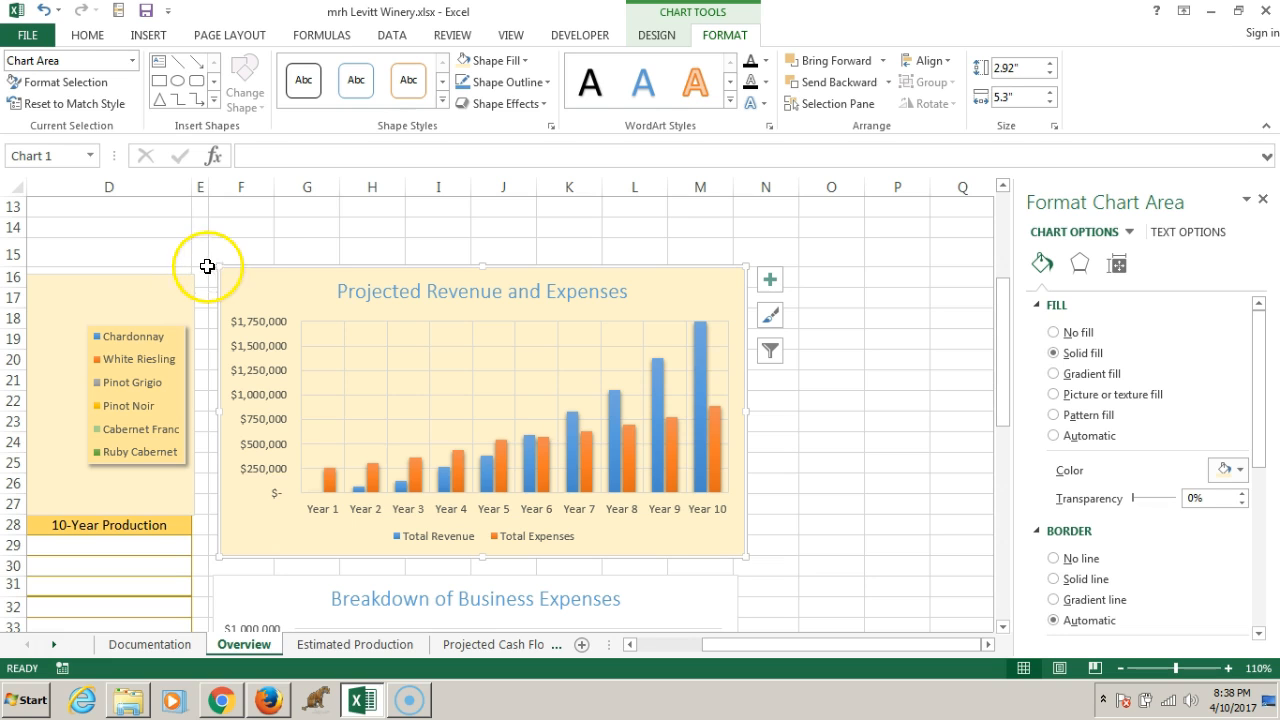
# Step: Give the plot area of the Projected Revenue and Expenses chart a solid white fill
pyautogui.click(131, 61)
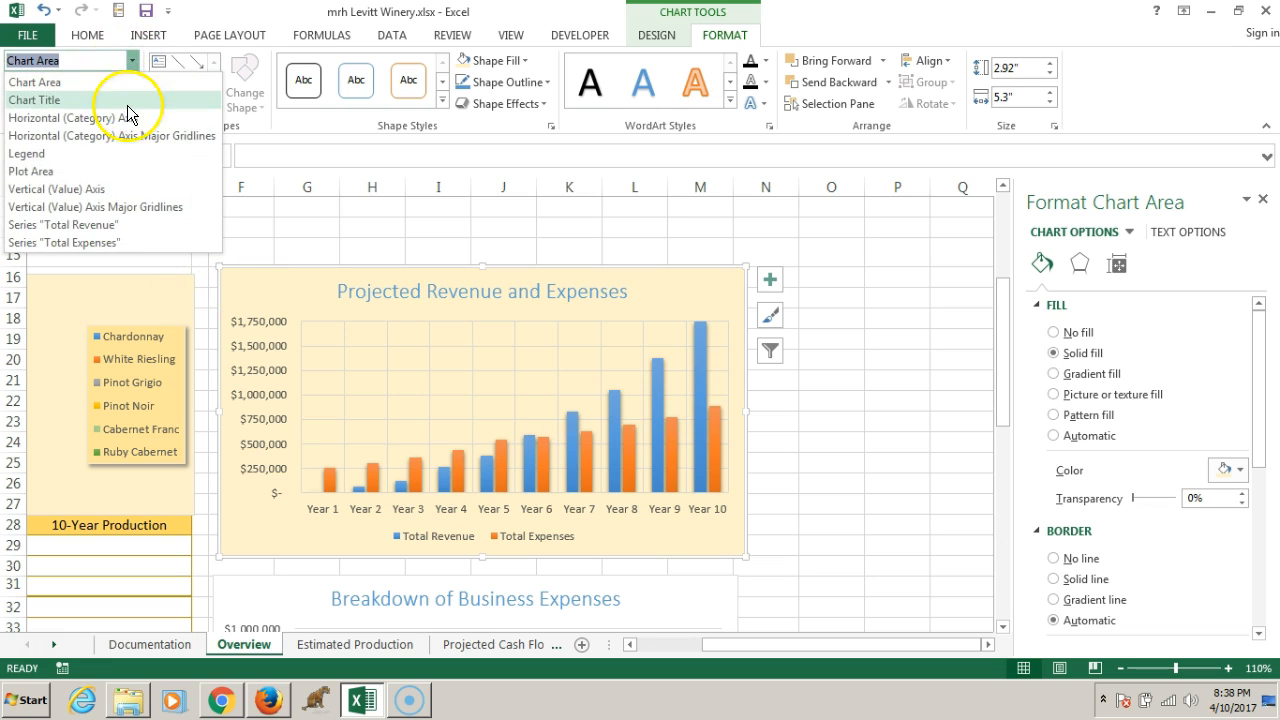
pyautogui.click(116, 173)
pyautogui.click(479, 345)
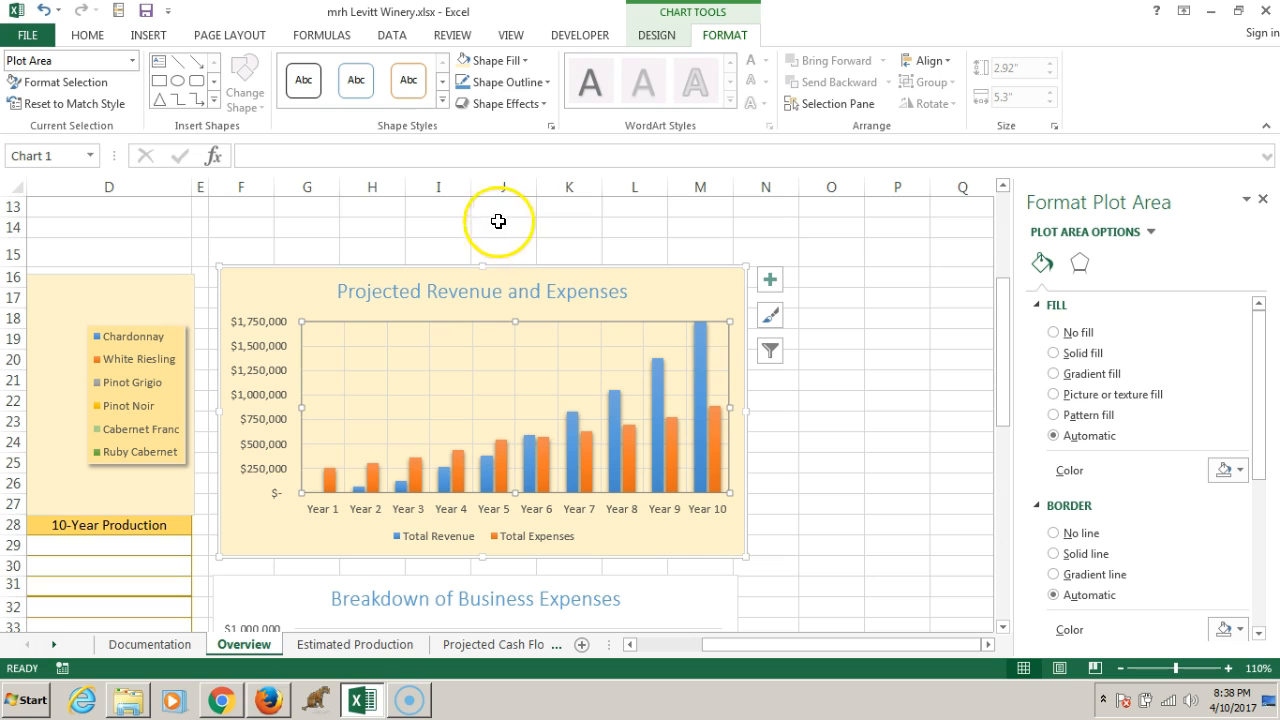
pyautogui.click(529, 62)
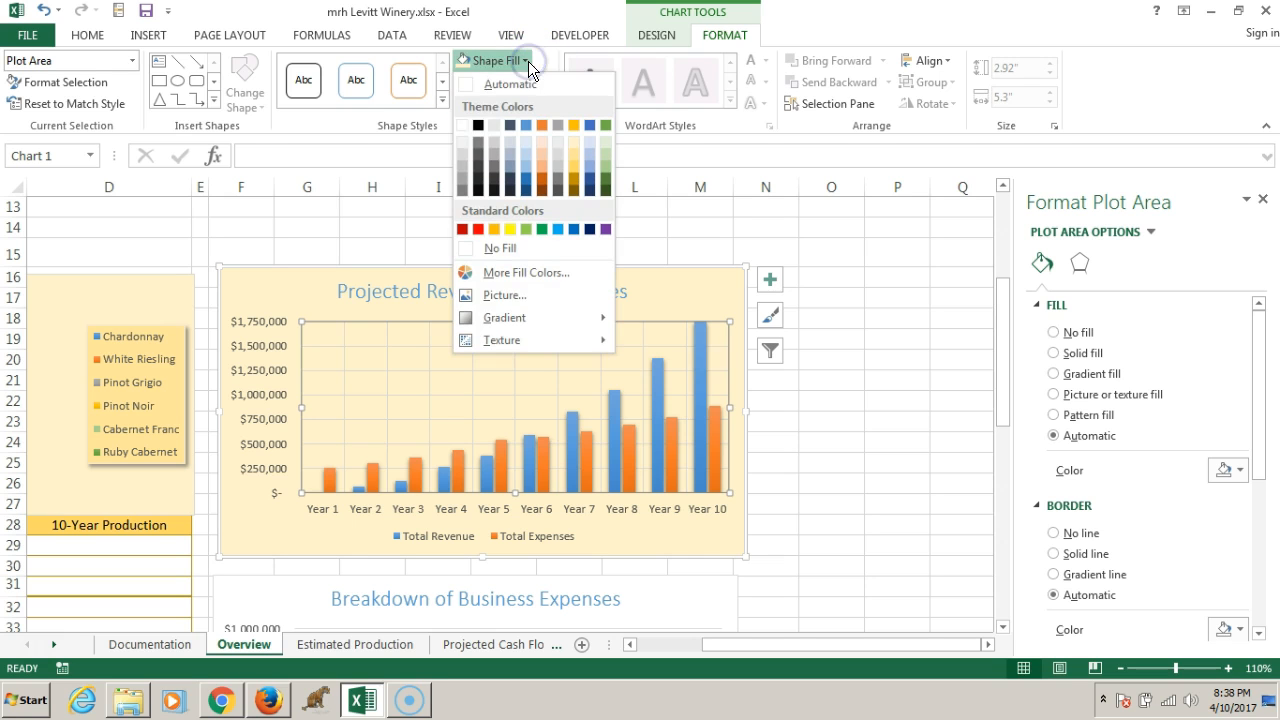
pyautogui.click(462, 126)
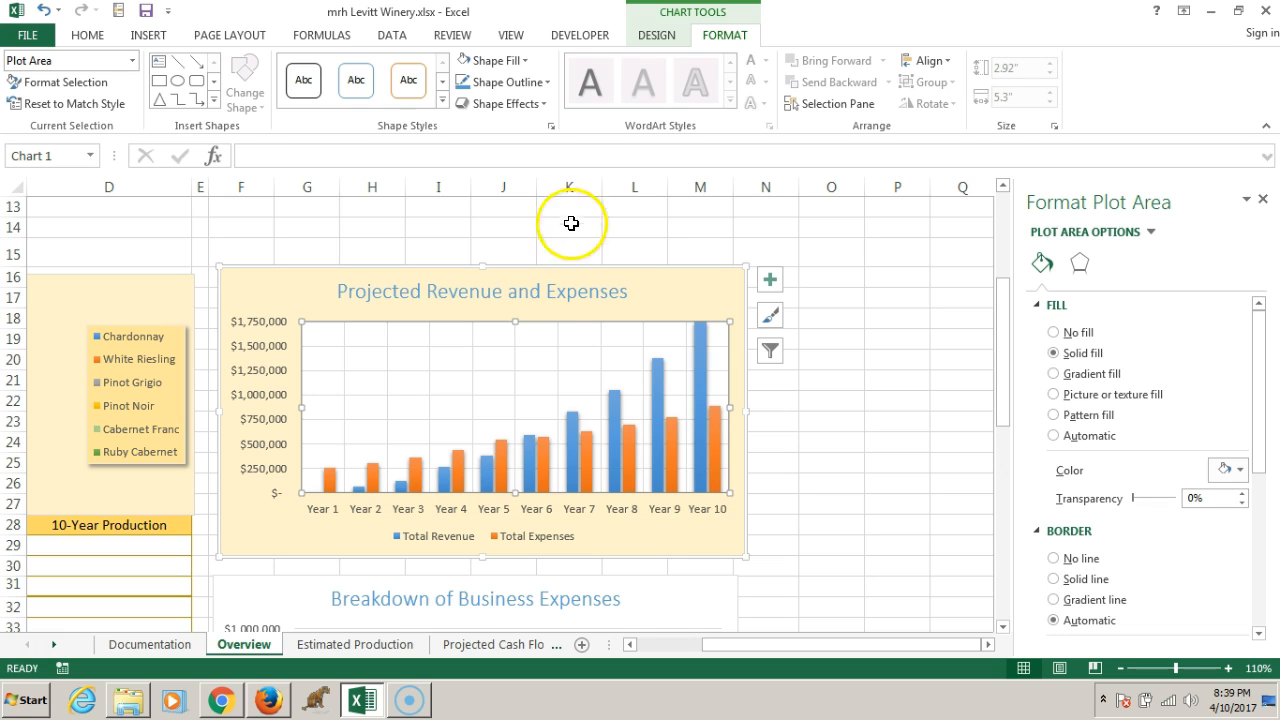
# Step: Fill the chart area of the Breakdown of Business Expenses chart with Gold, Accent 4, Lighter 80%
pyautogui.scroll(-2, 450, 457)
pyautogui.click(261, 473)
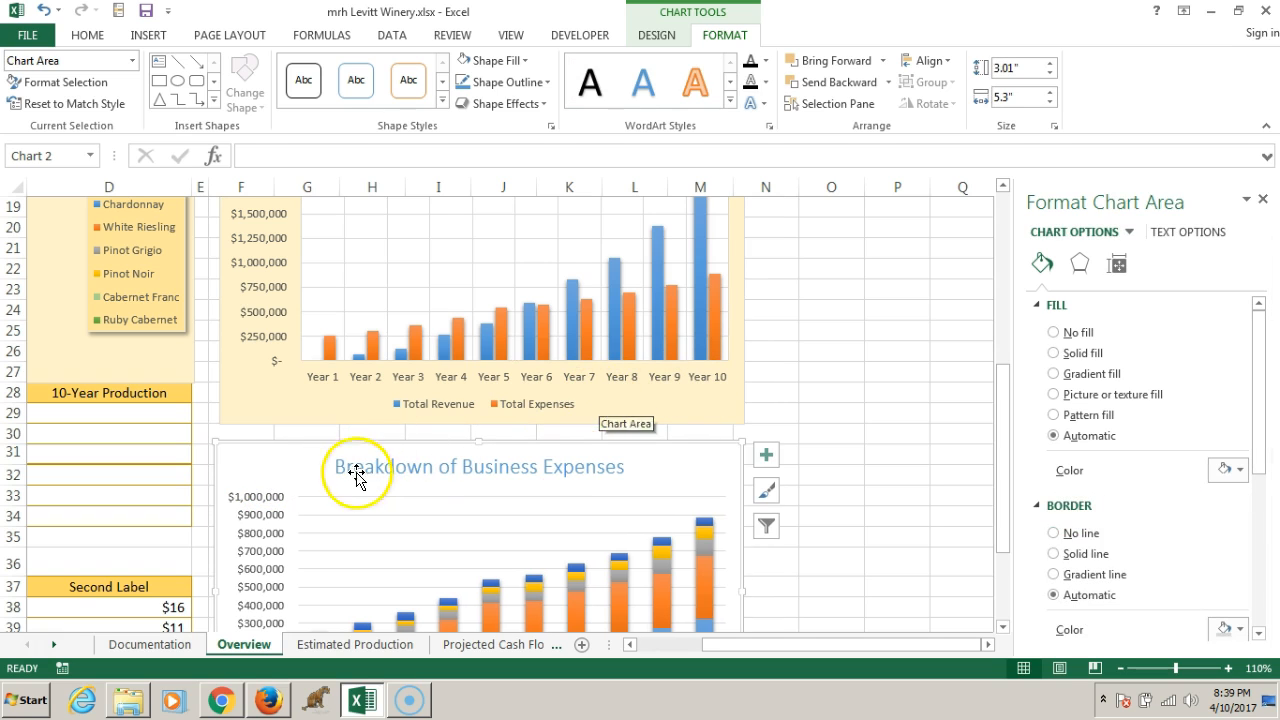
pyautogui.click(255, 460)
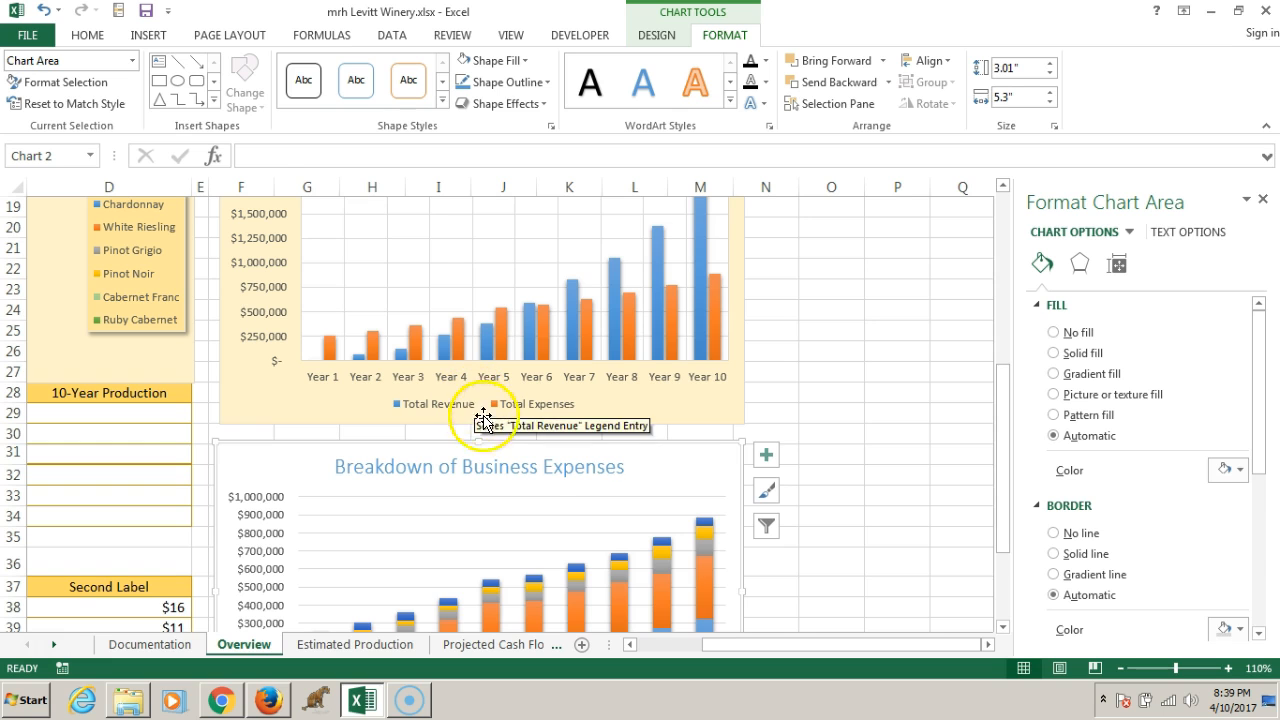
pyautogui.click(132, 61)
pyautogui.click(133, 62)
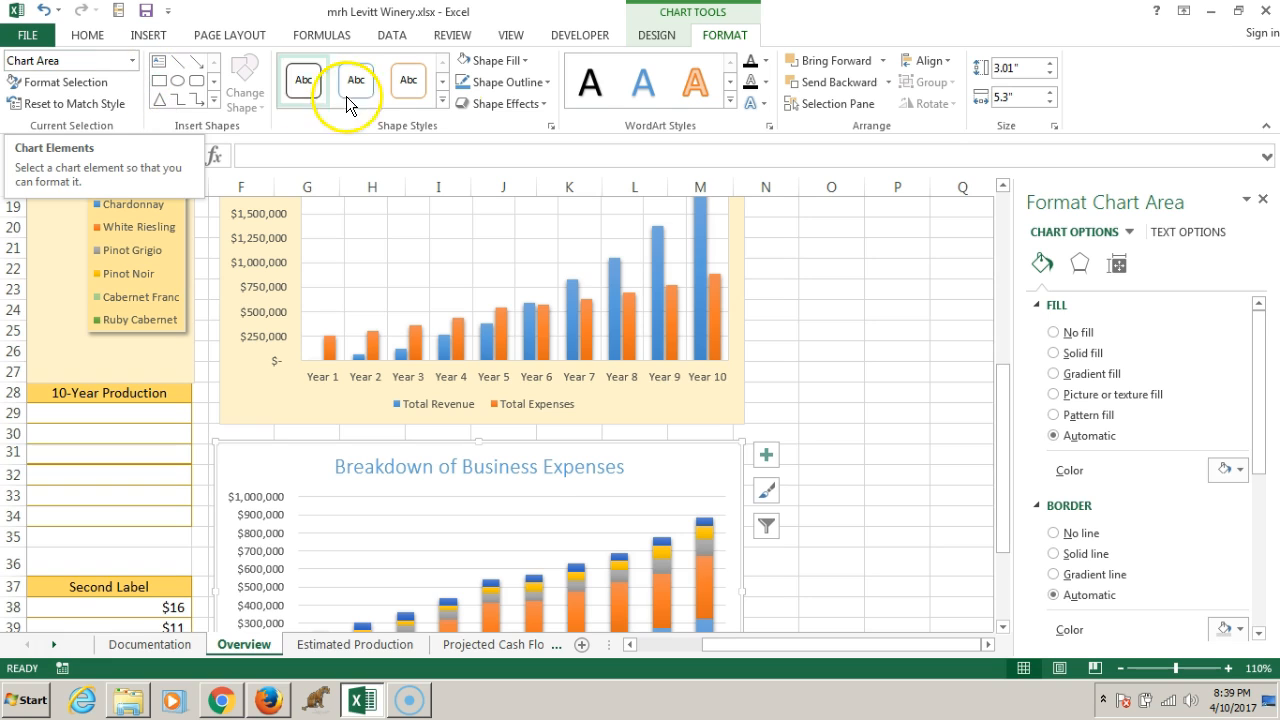
pyautogui.click(525, 61)
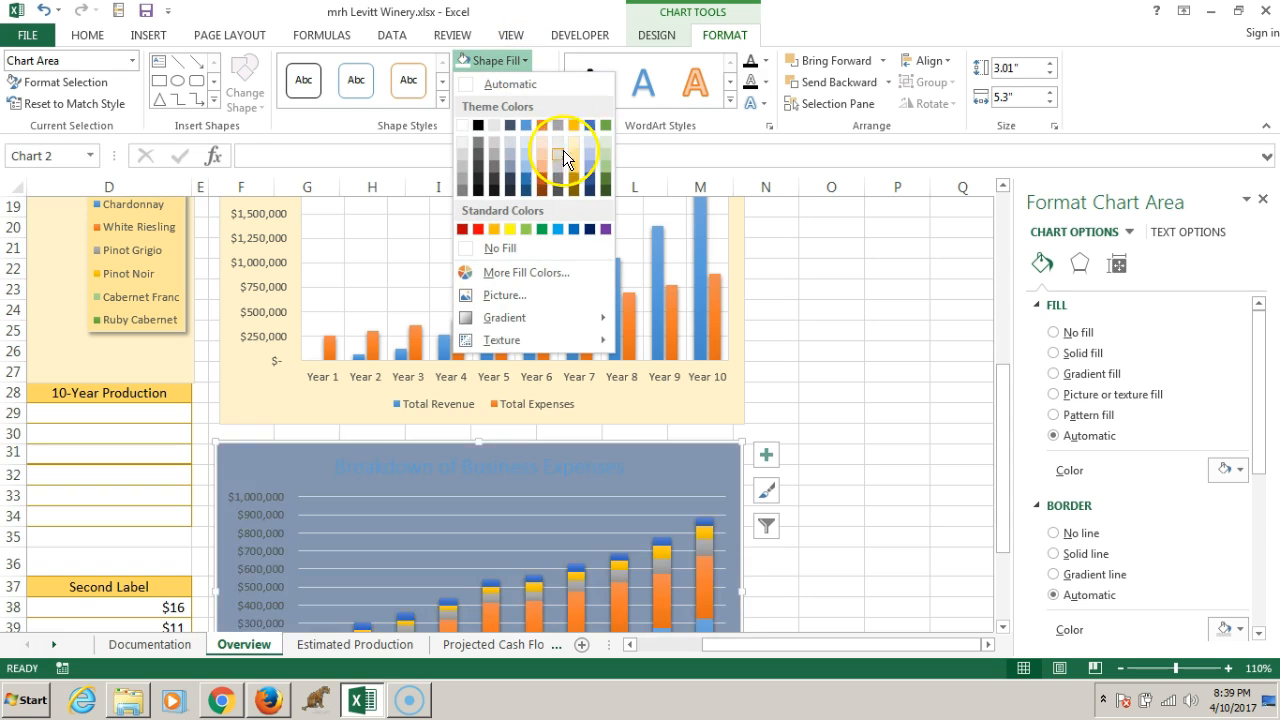
pyautogui.click(573, 139)
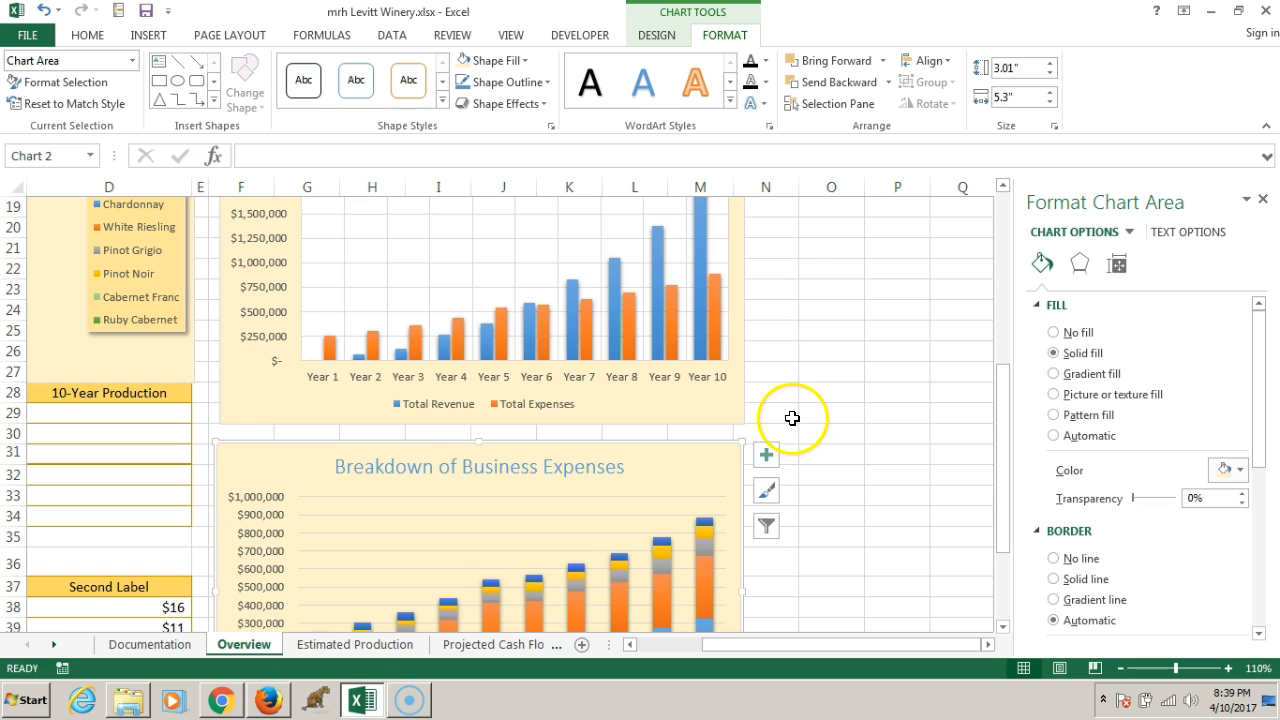
# Step: Give the plot area of the Breakdown of Business Expenses chart a solid white fill
pyautogui.click(131, 60)
pyautogui.click(111, 155)
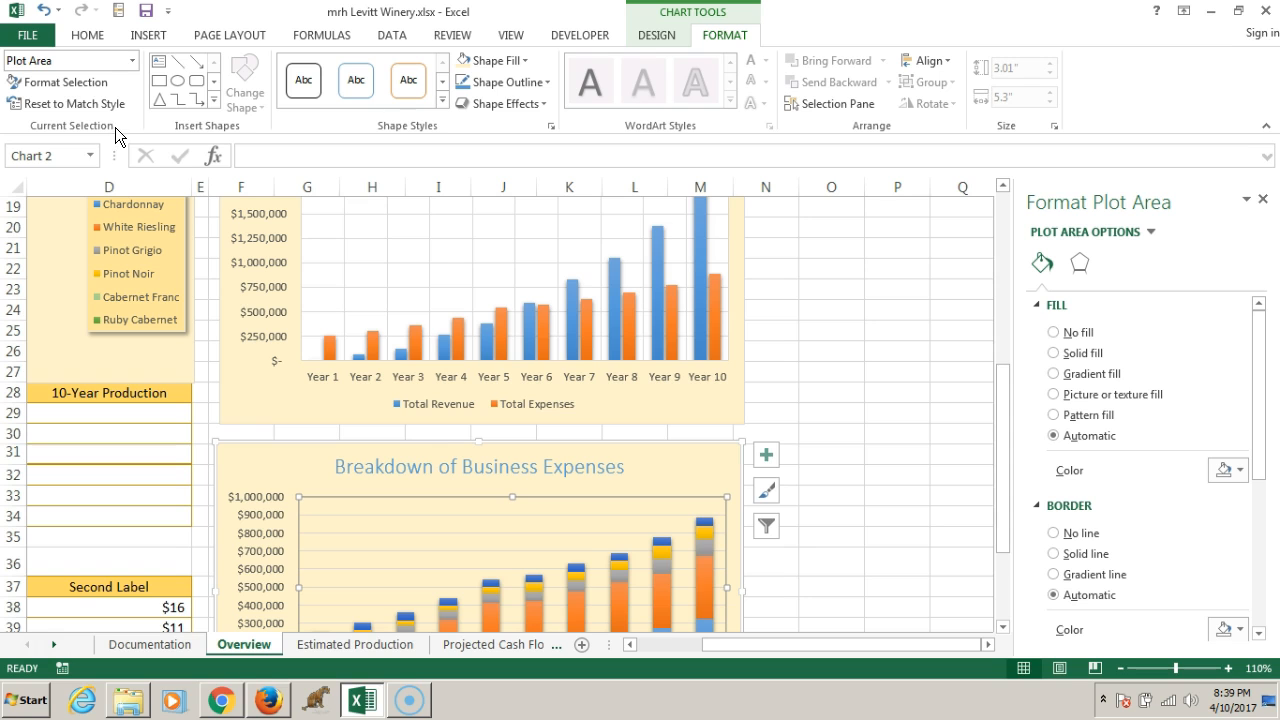
pyautogui.click(523, 60)
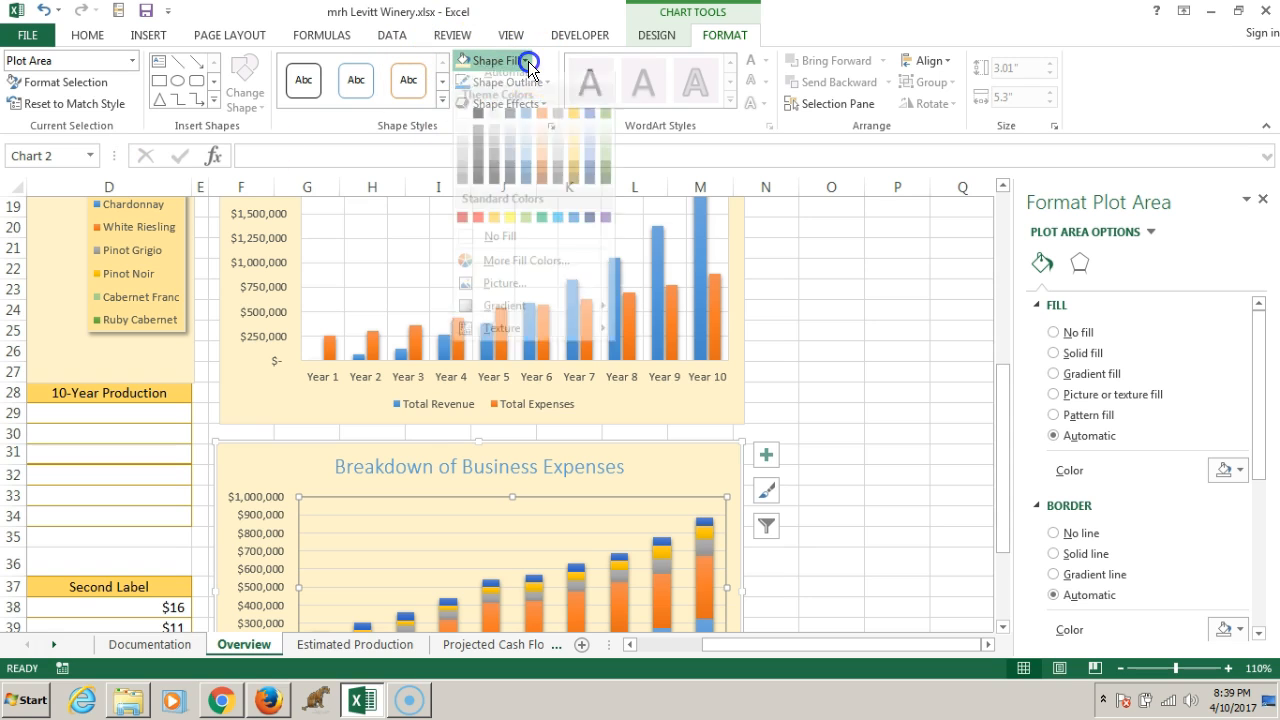
pyautogui.click(459, 122)
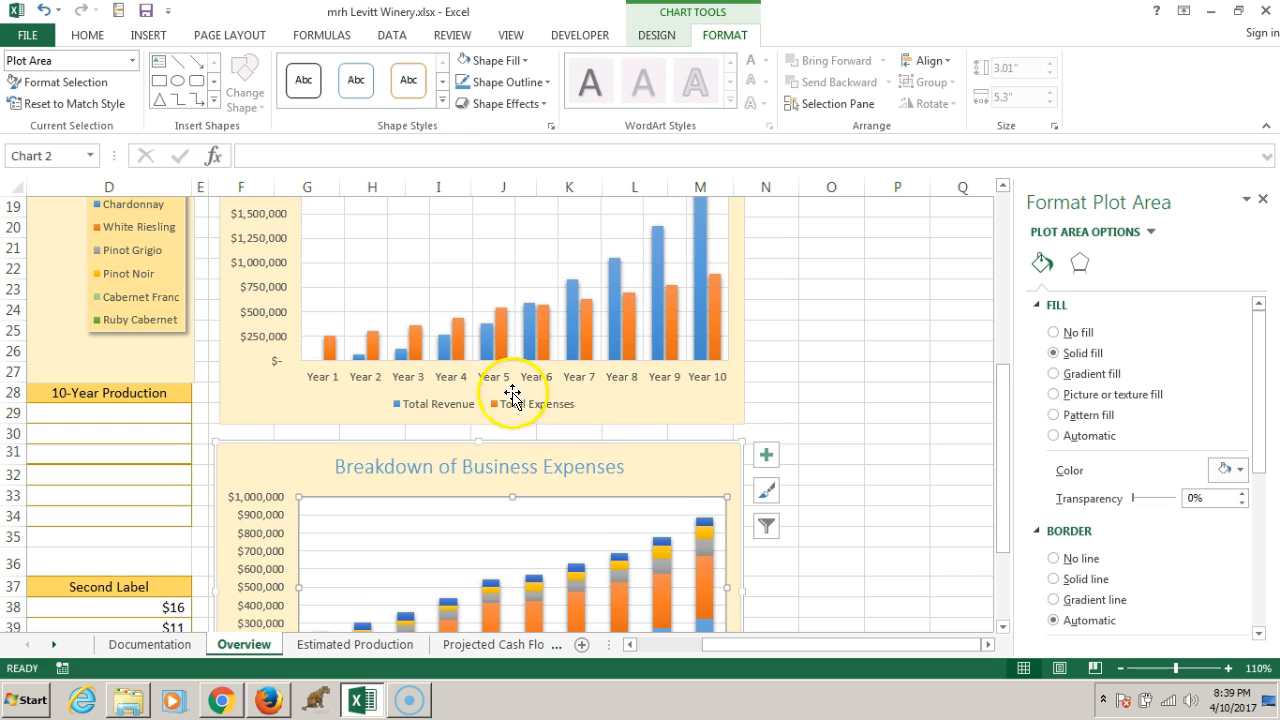
pyautogui.scroll(-2, 514, 390)
pyautogui.scroll(3, 513, 365)
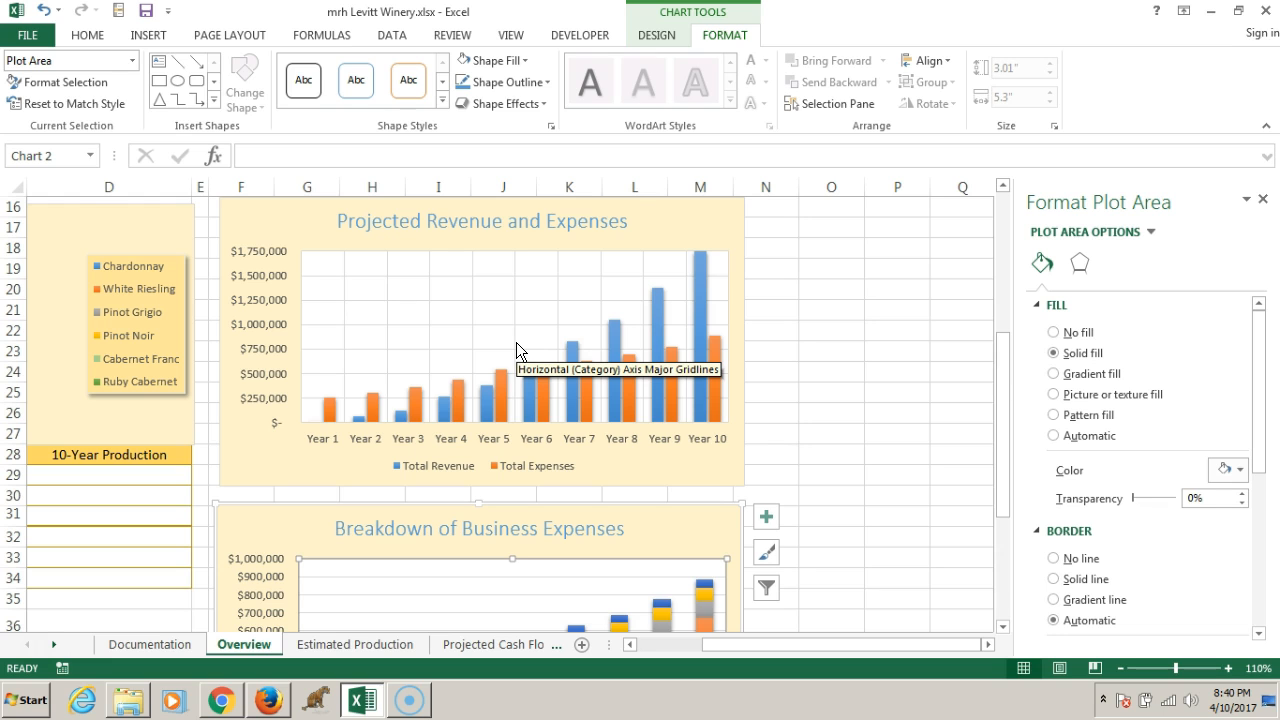
pyautogui.click(648, 38)
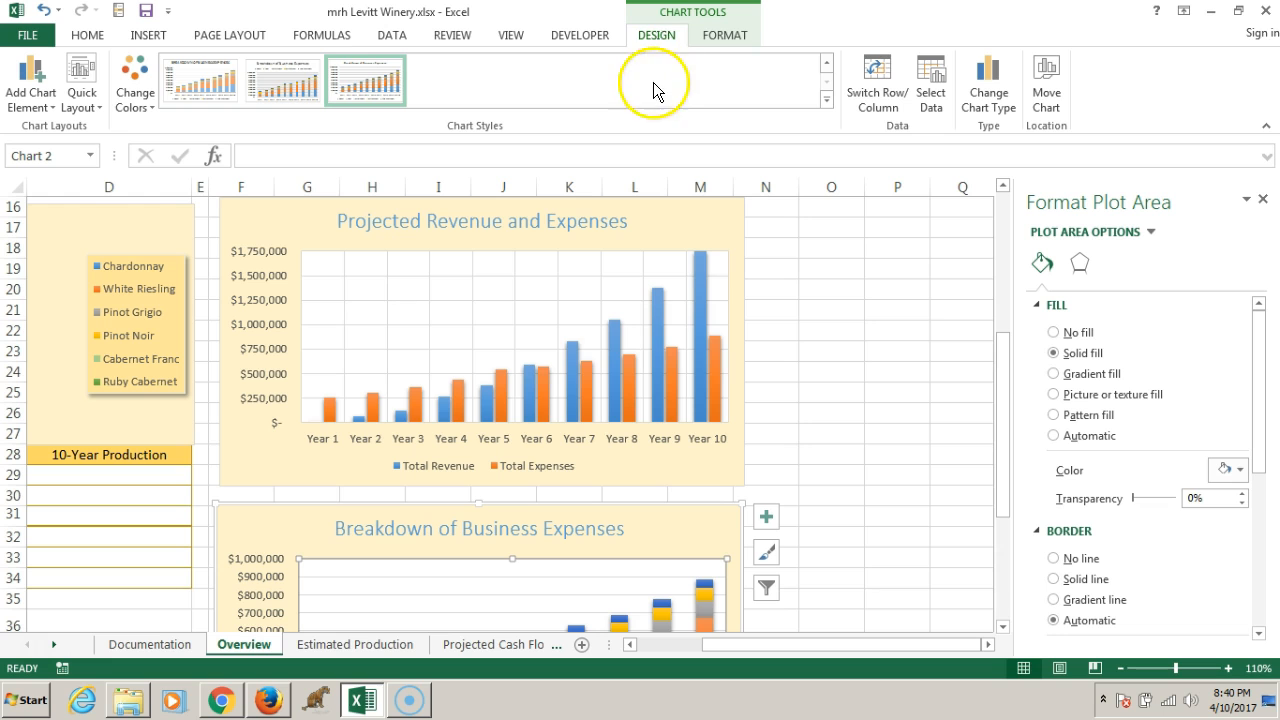
# Step: Add primary major vertical gridlines to the Breakdown of Business Expenses chart
pyautogui.click(52, 108)
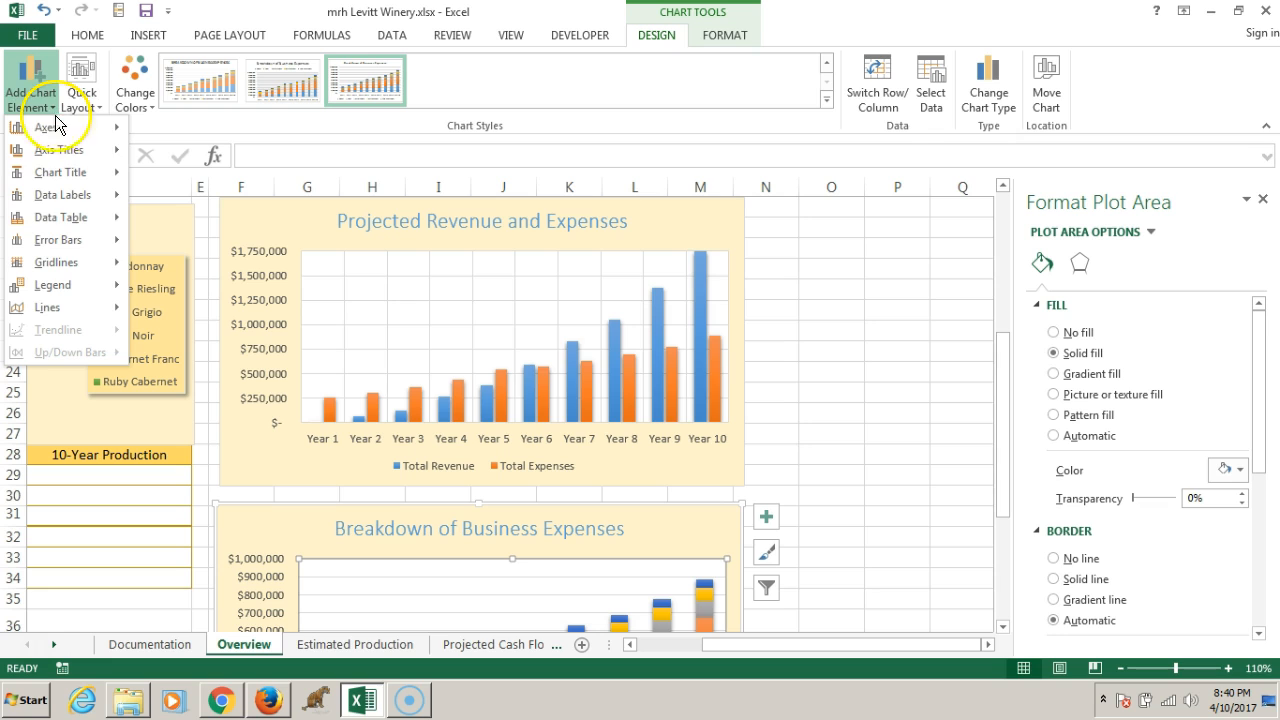
pyautogui.moveTo(76, 269)
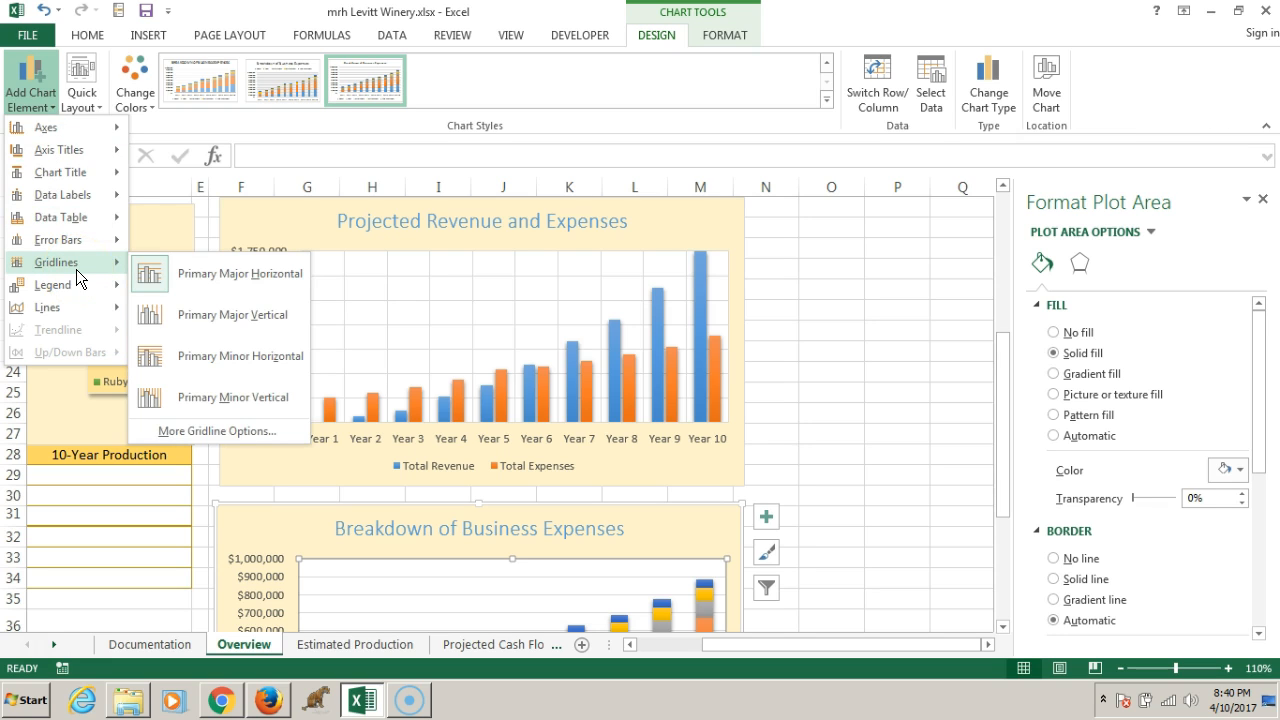
pyautogui.click(220, 318)
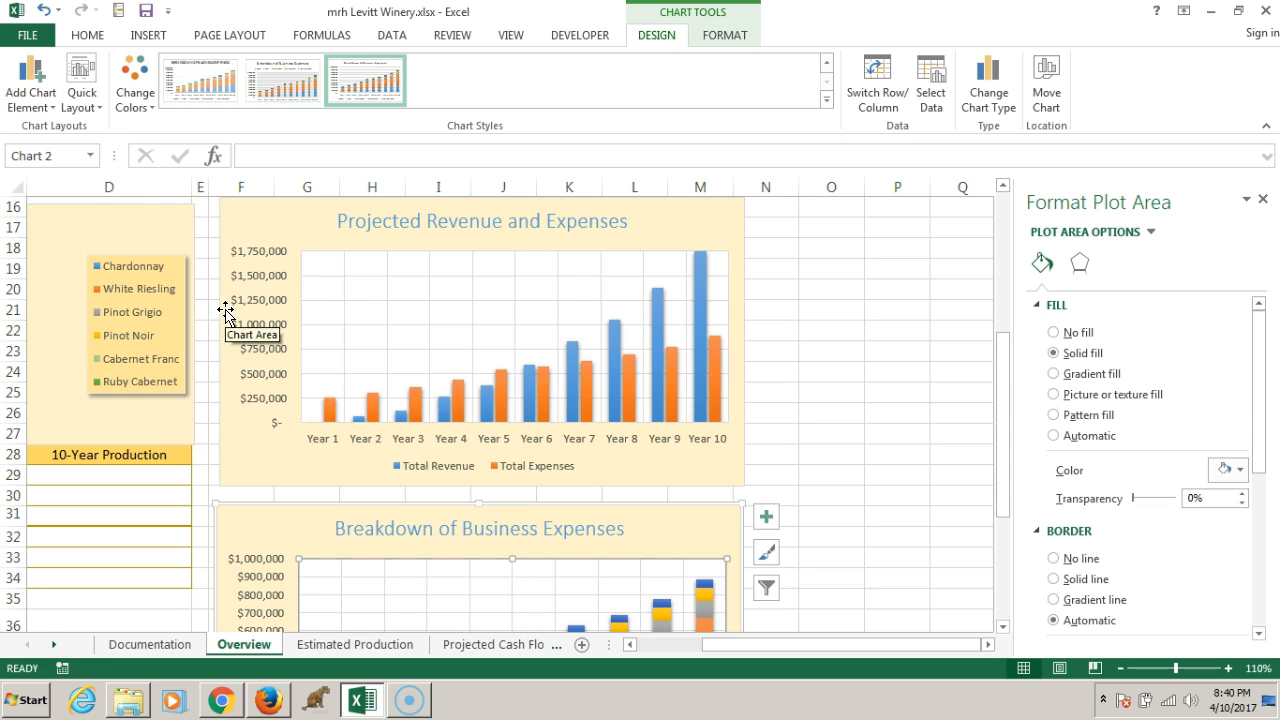
# Step: Review the bounds and major unit in the axis options of the Breakdown of Business Expenses chart's vertical axis
pyautogui.scroll(-2, 734, 450)
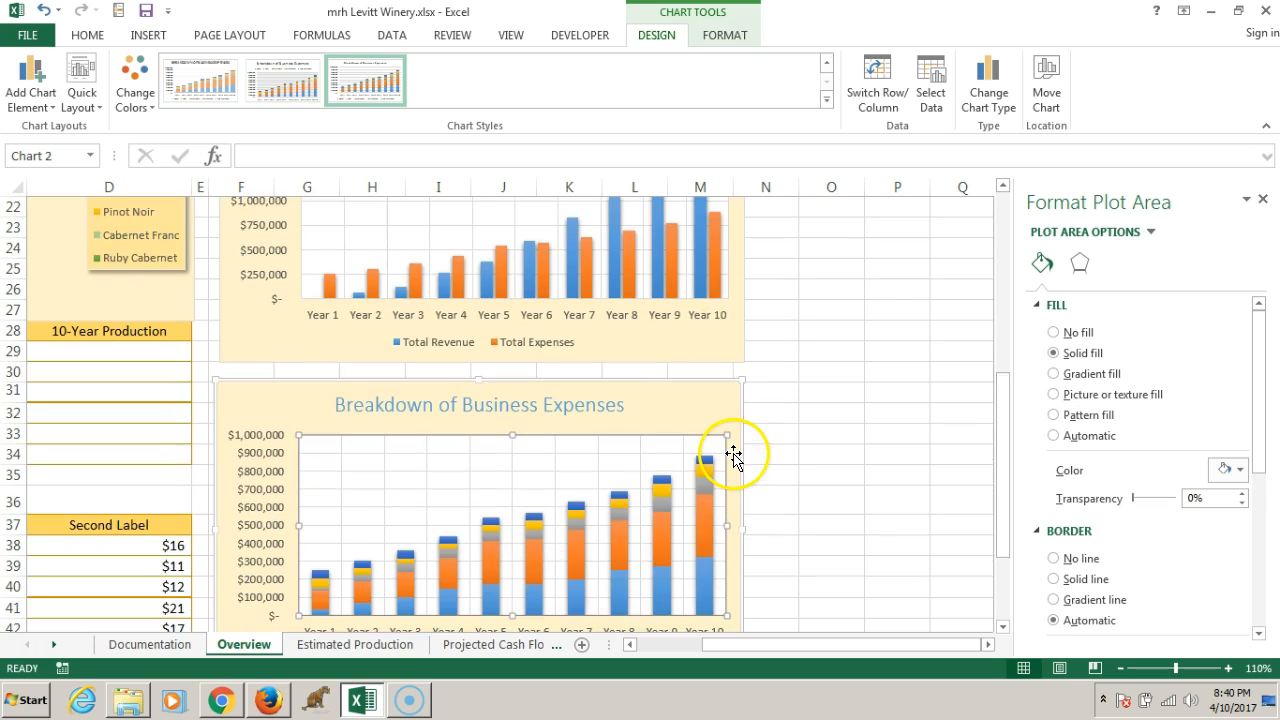
pyautogui.scroll(-1, 734, 450)
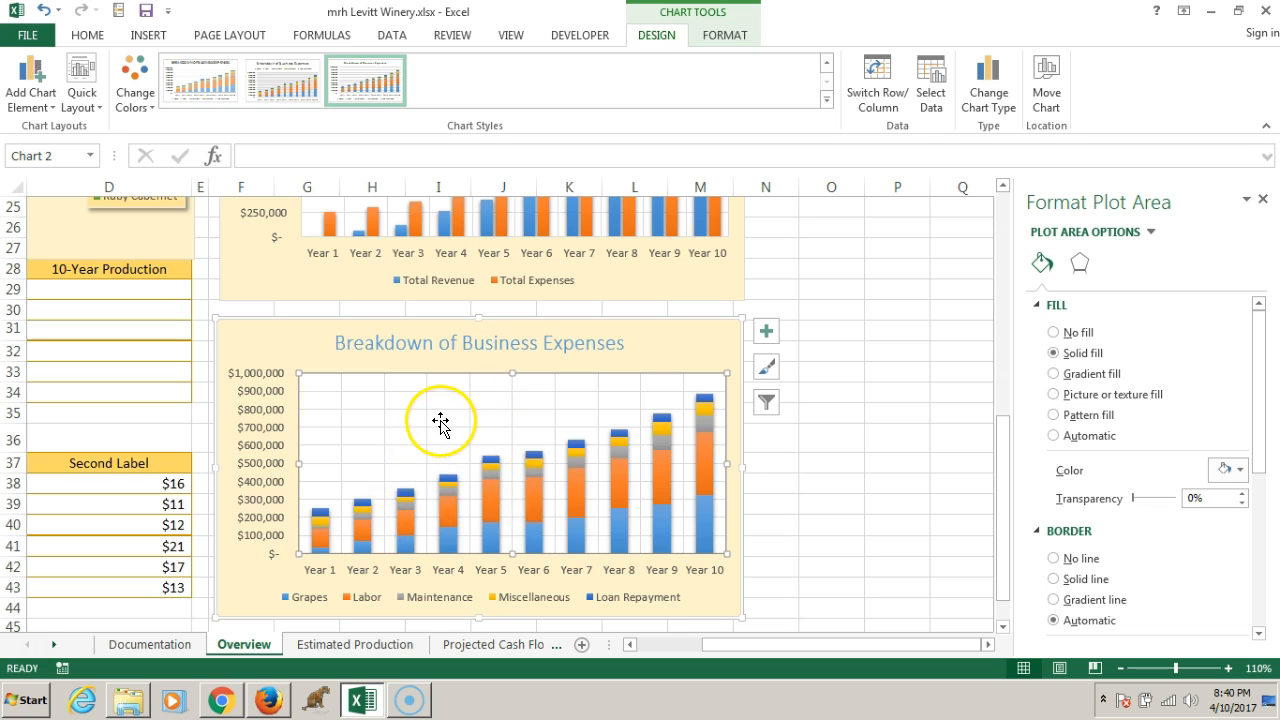
pyautogui.click(258, 397)
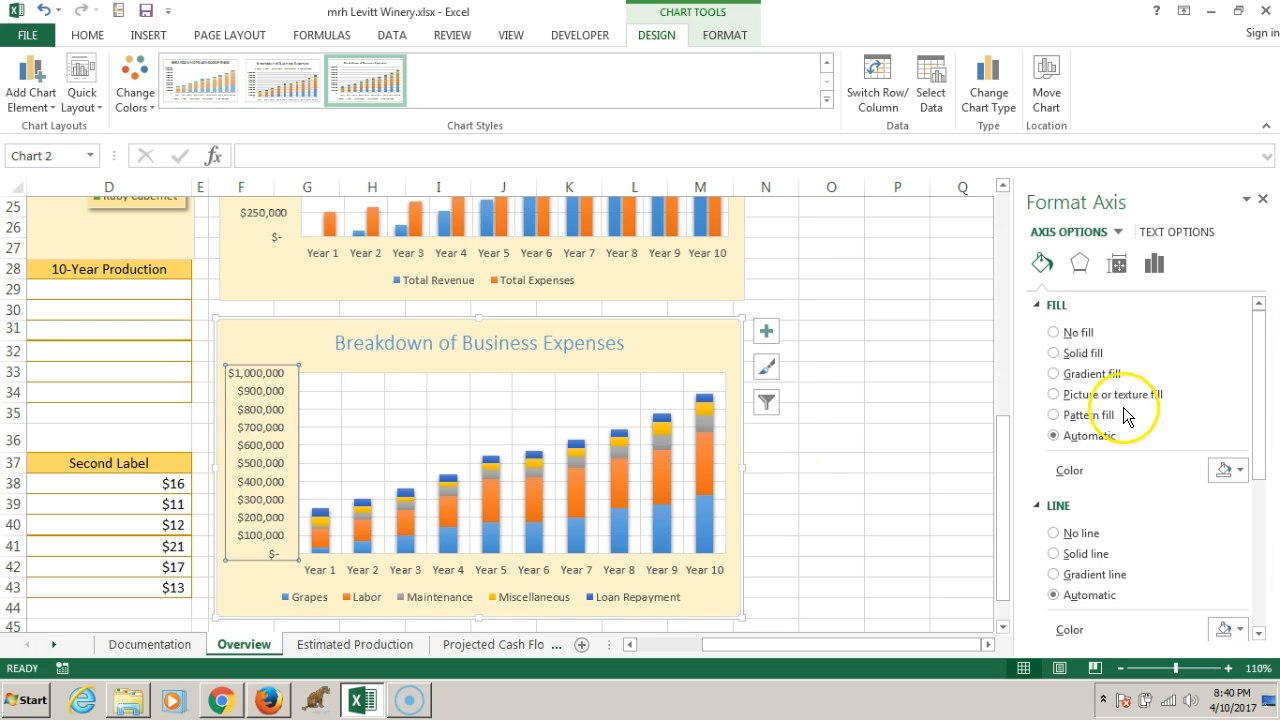
pyautogui.click(1154, 263)
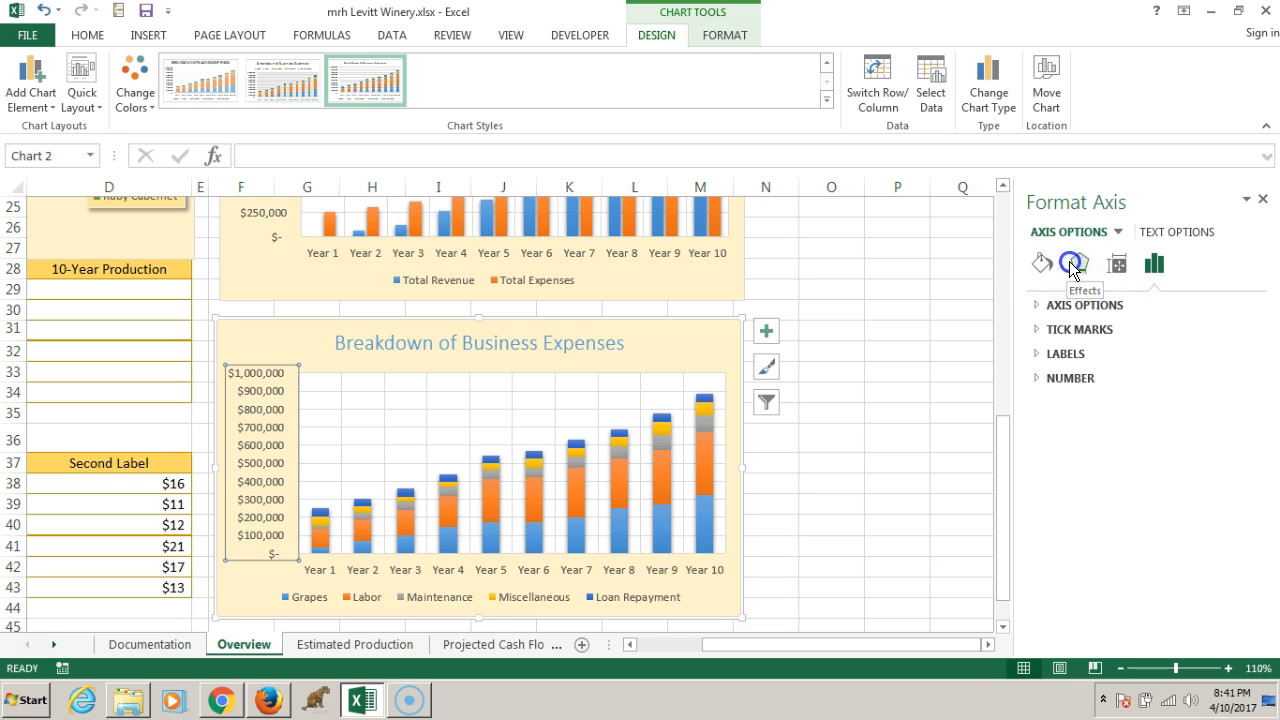
pyautogui.click(1076, 262)
pyautogui.click(1120, 265)
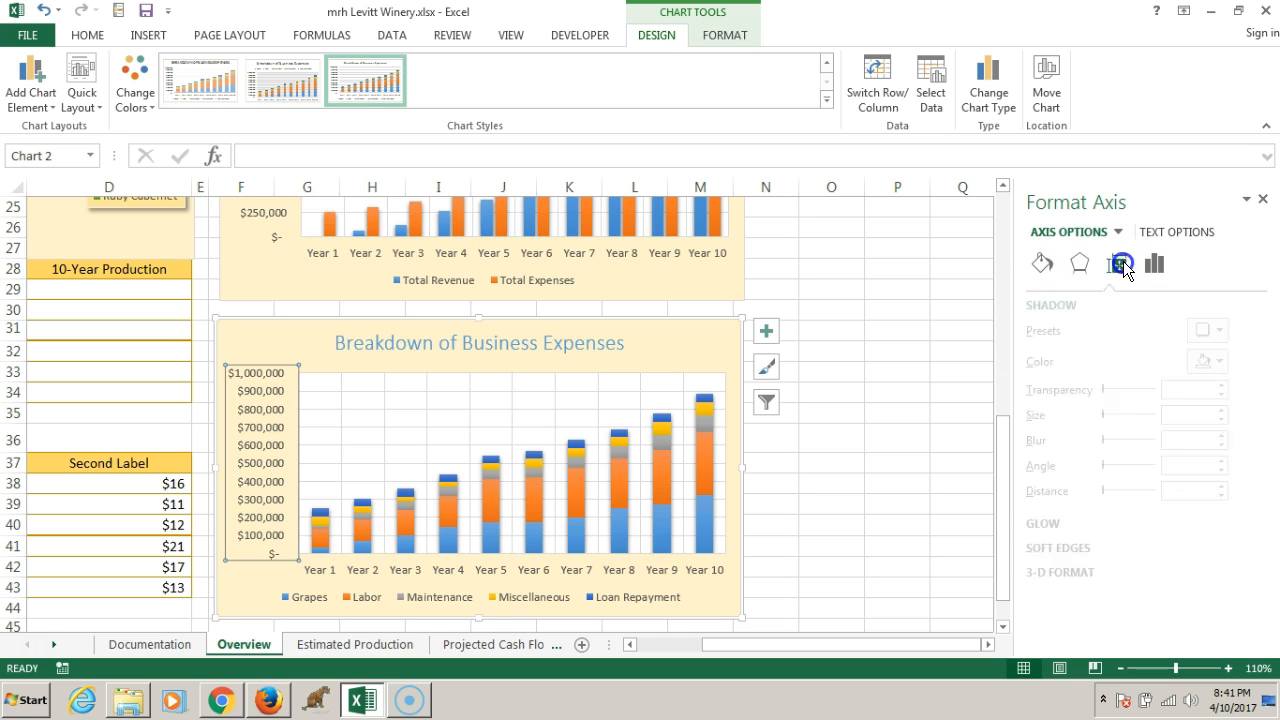
pyautogui.click(1154, 263)
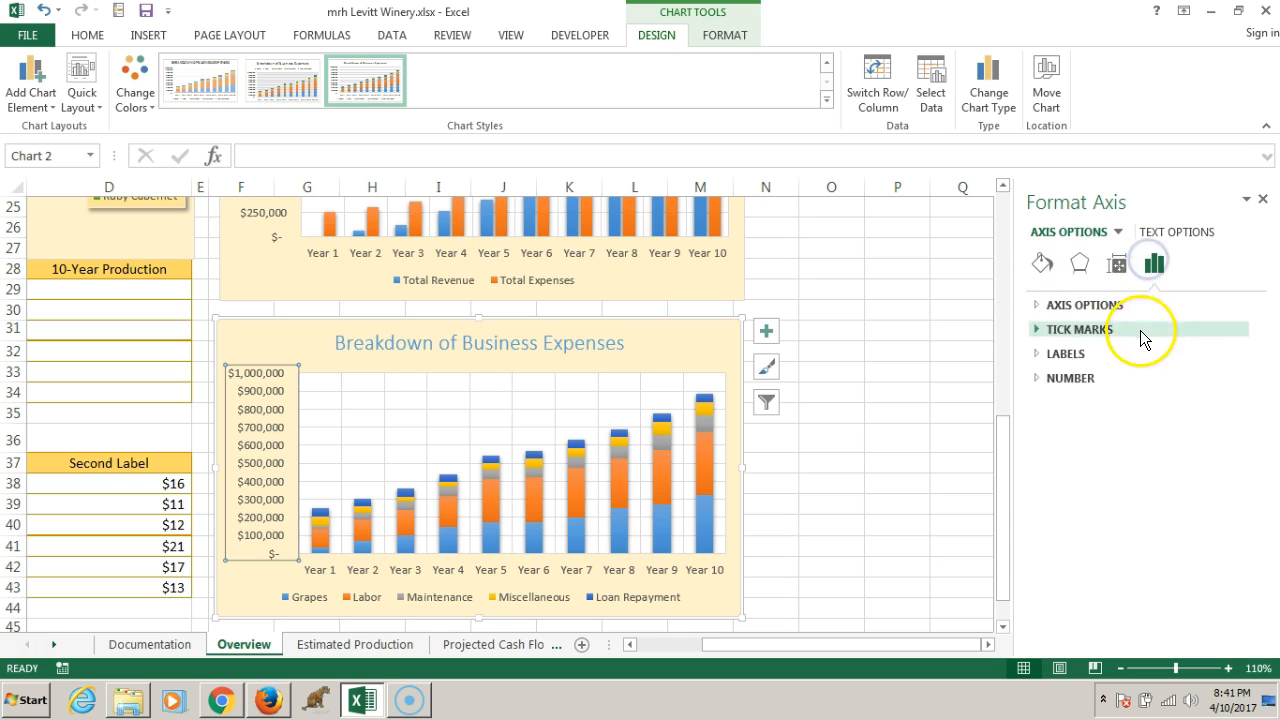
pyautogui.click(1040, 303)
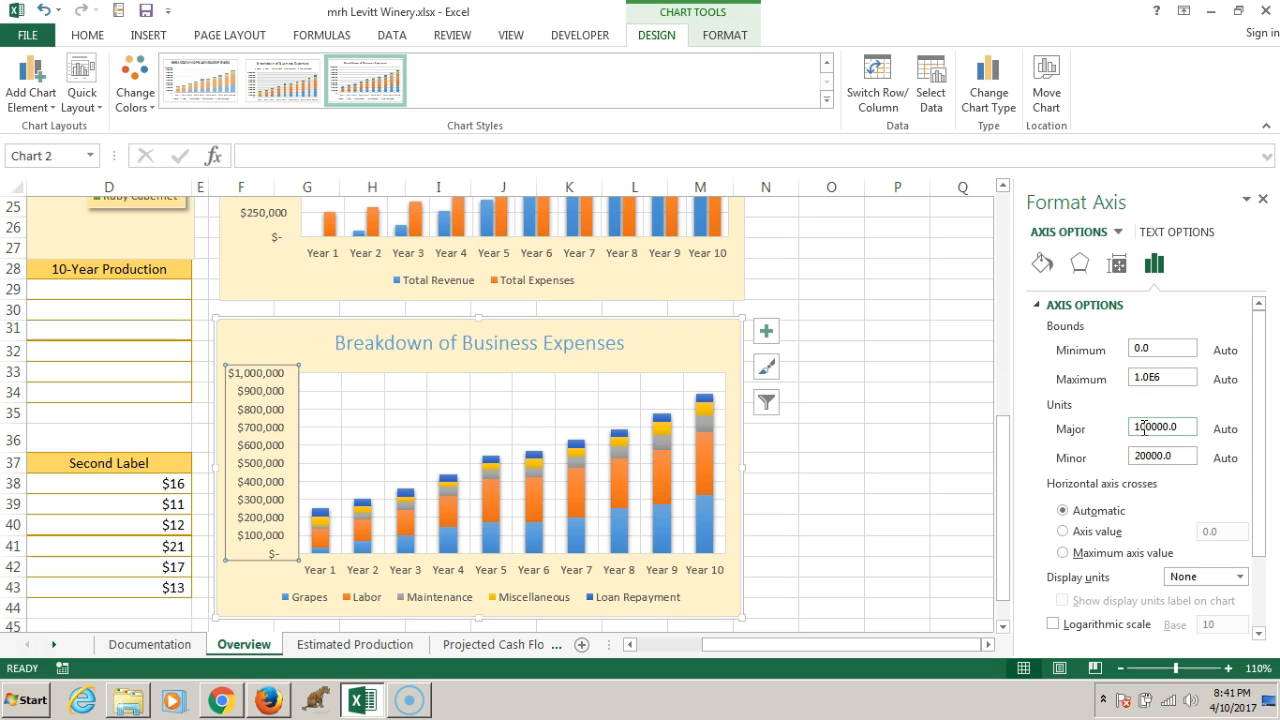
pyautogui.moveTo(1141, 428); pyautogui.dragTo(1132, 430)
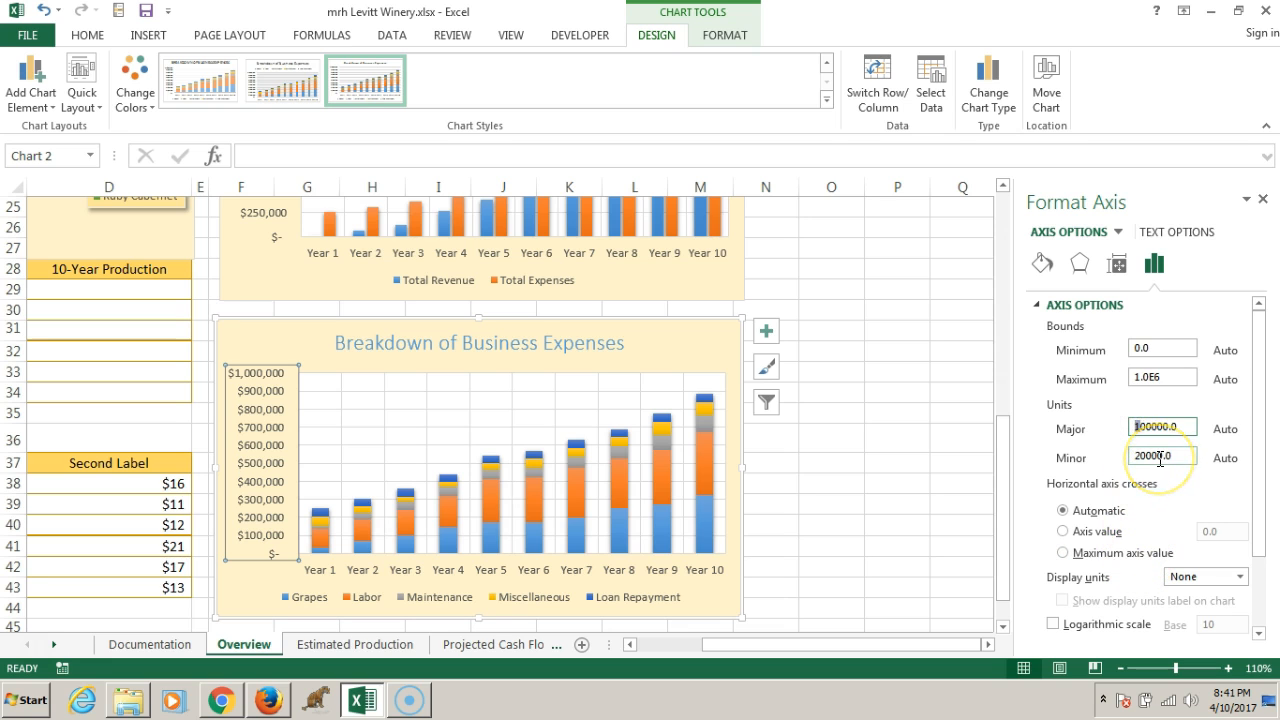
pyautogui.click(822, 486)
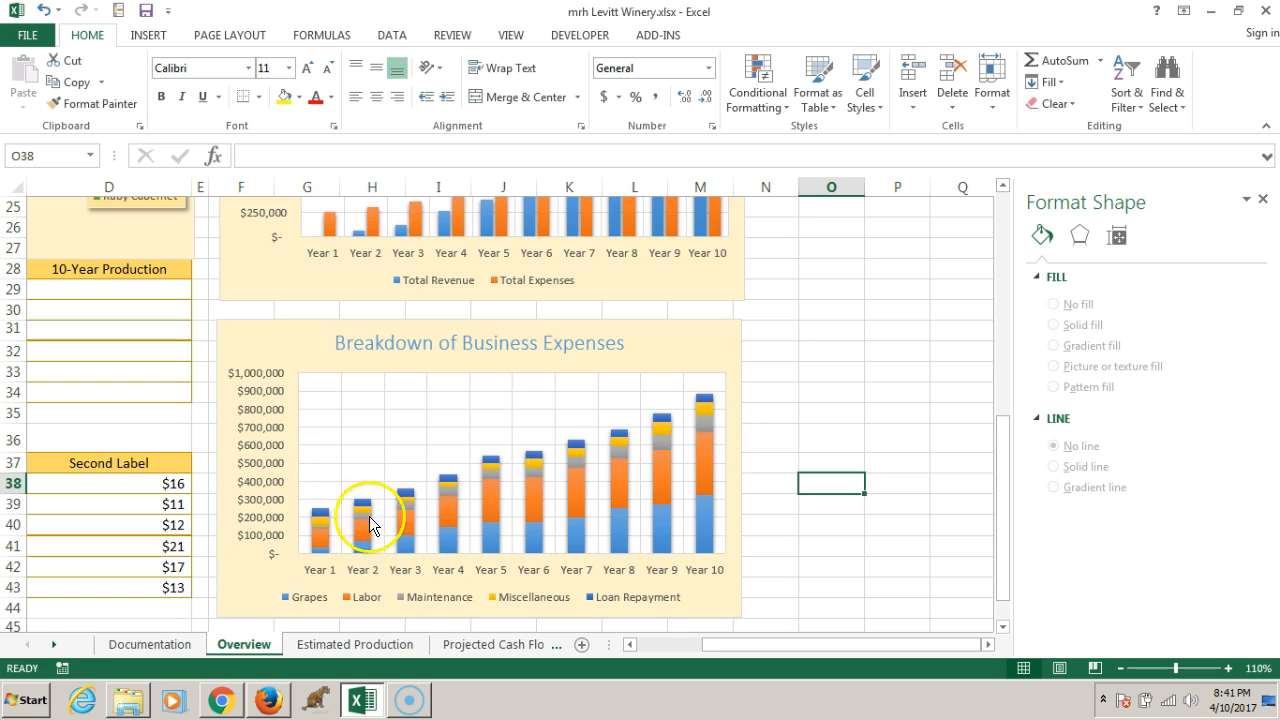
pyautogui.moveTo(707, 403)
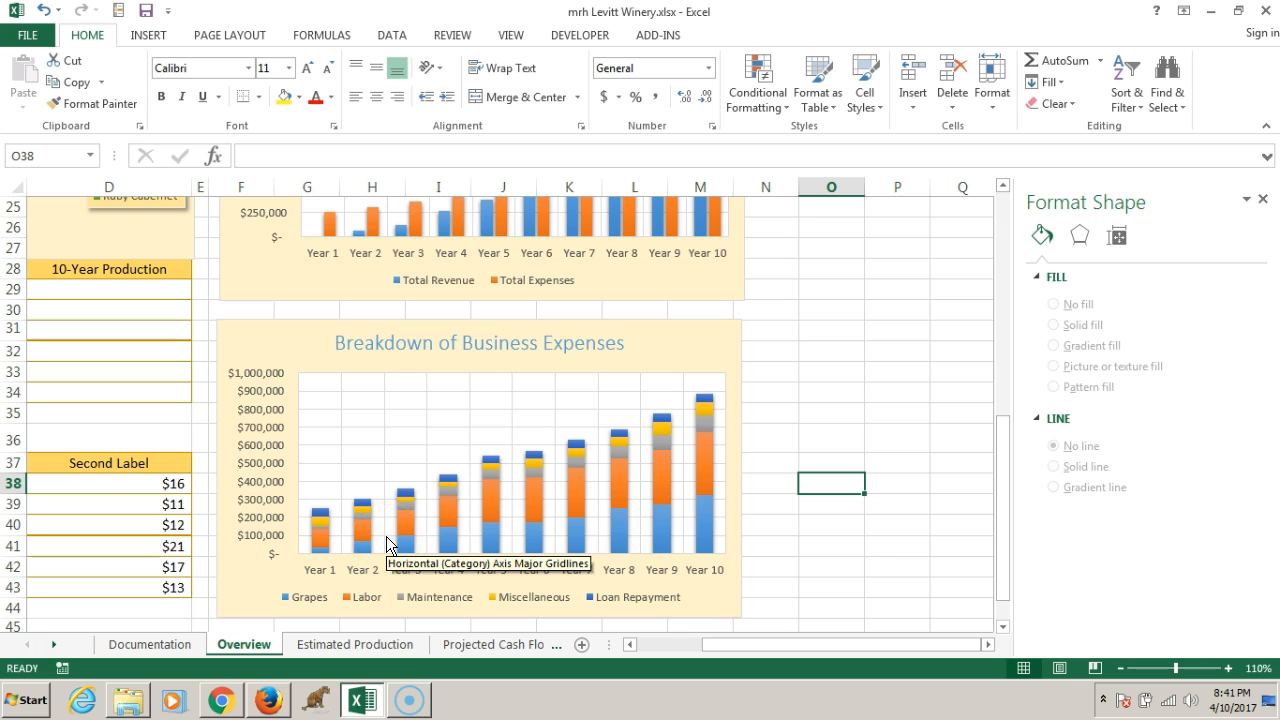
pyautogui.click(867, 438)
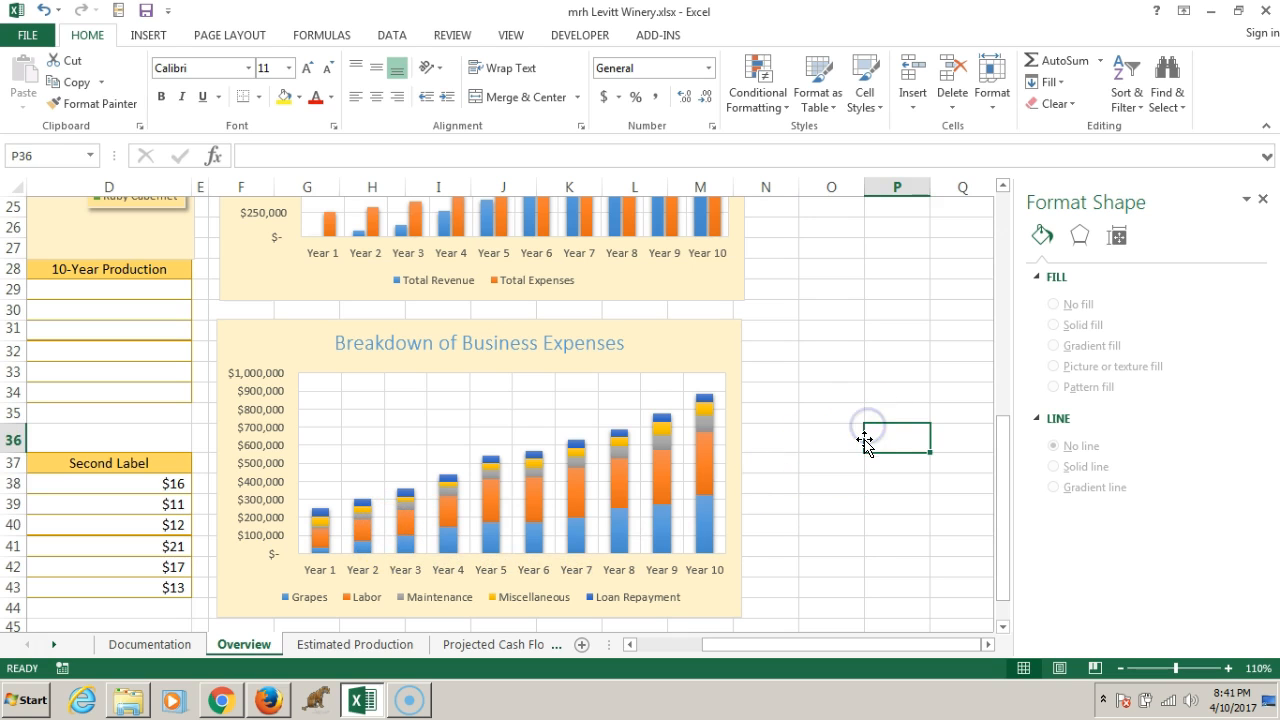
# Step: Examine the Cash Flow line chart below the wine price table on the Overview sheet, selecting its chart area
pyautogui.scroll(-1, 865, 443)
pyautogui.scroll(-2, 865, 443)
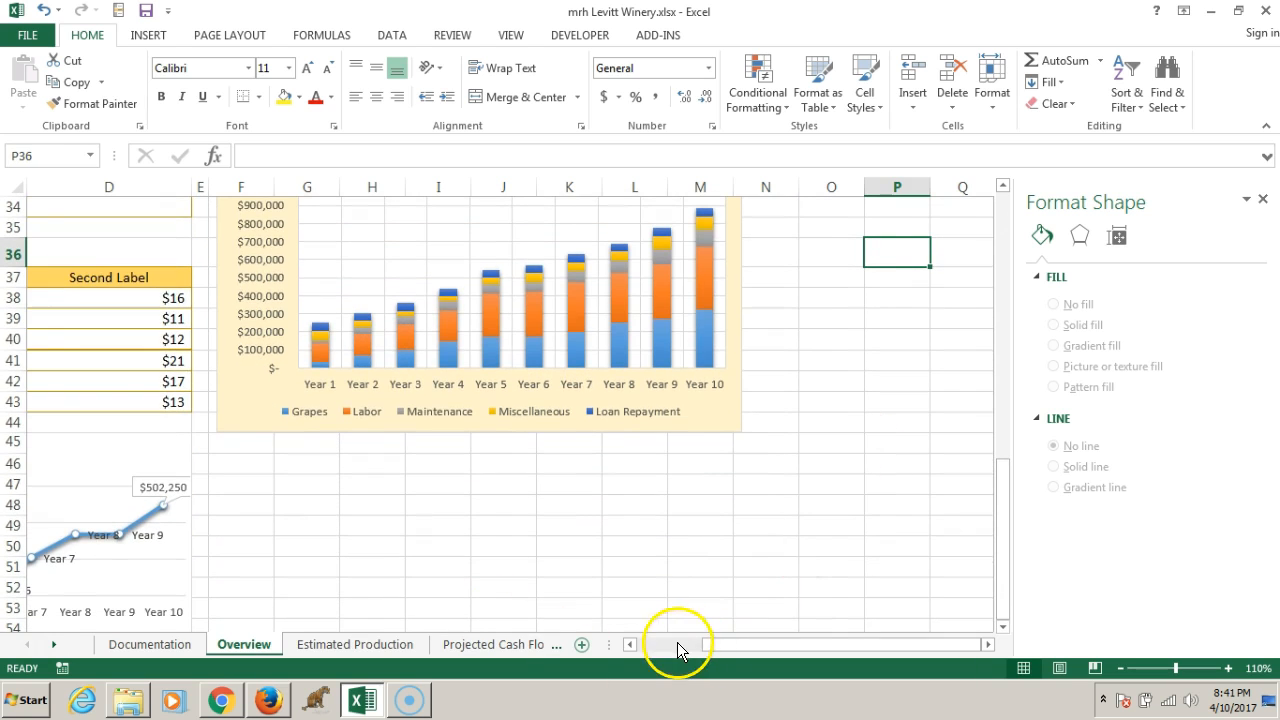
pyautogui.click(679, 643)
pyautogui.scroll(-2, 386, 549)
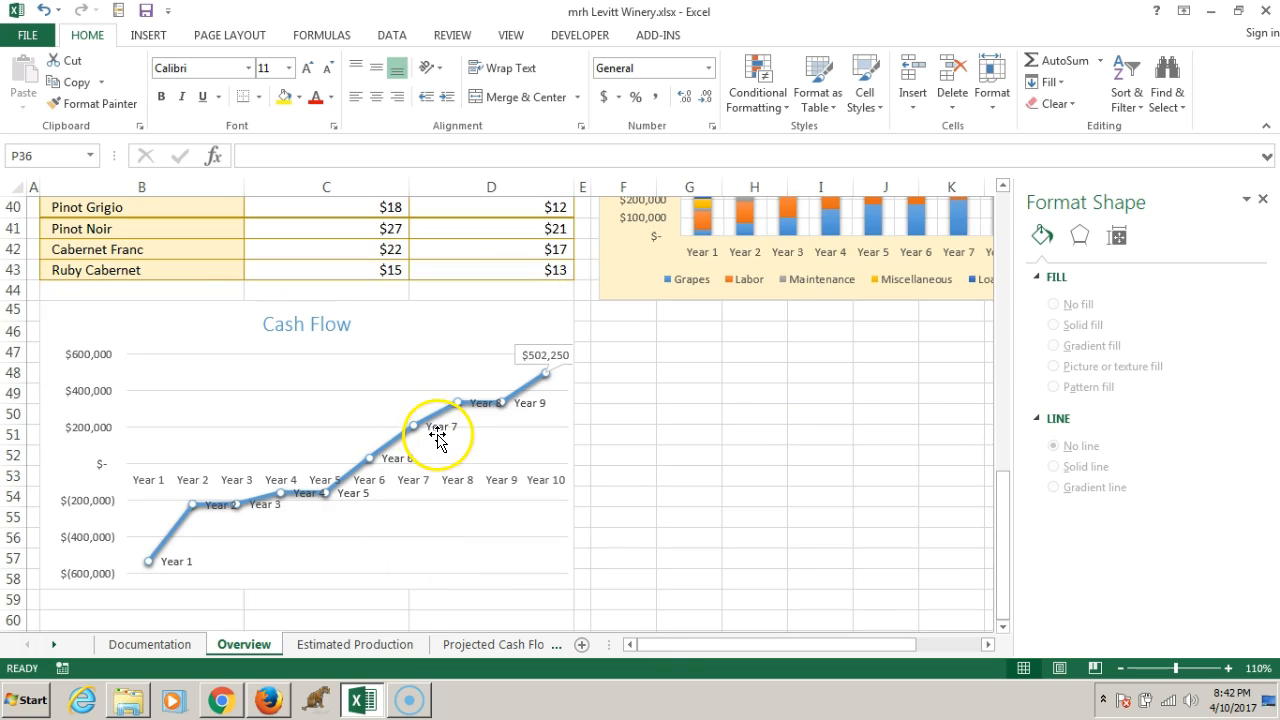
pyautogui.click(104, 328)
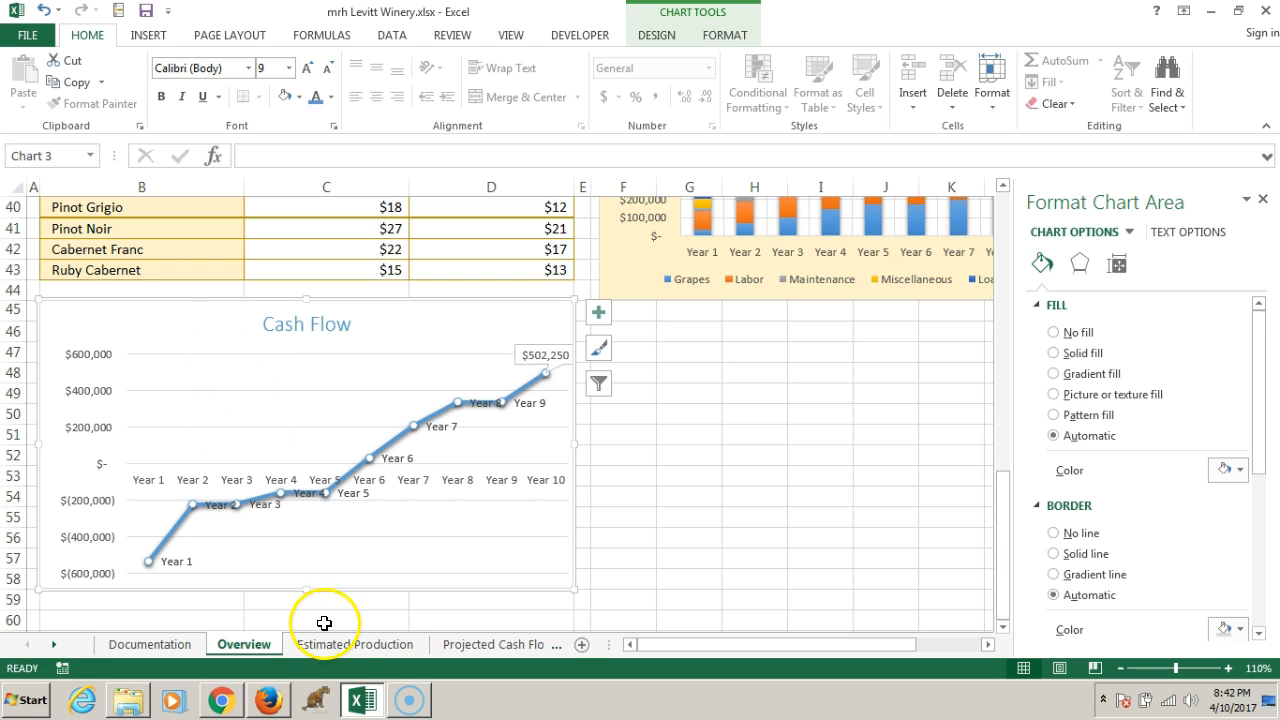
# Step: On the Projected Cash Flow sheet, close the formatting pane and select B4:L5 together with the Net Income row B23:L23
pyautogui.click(460, 644)
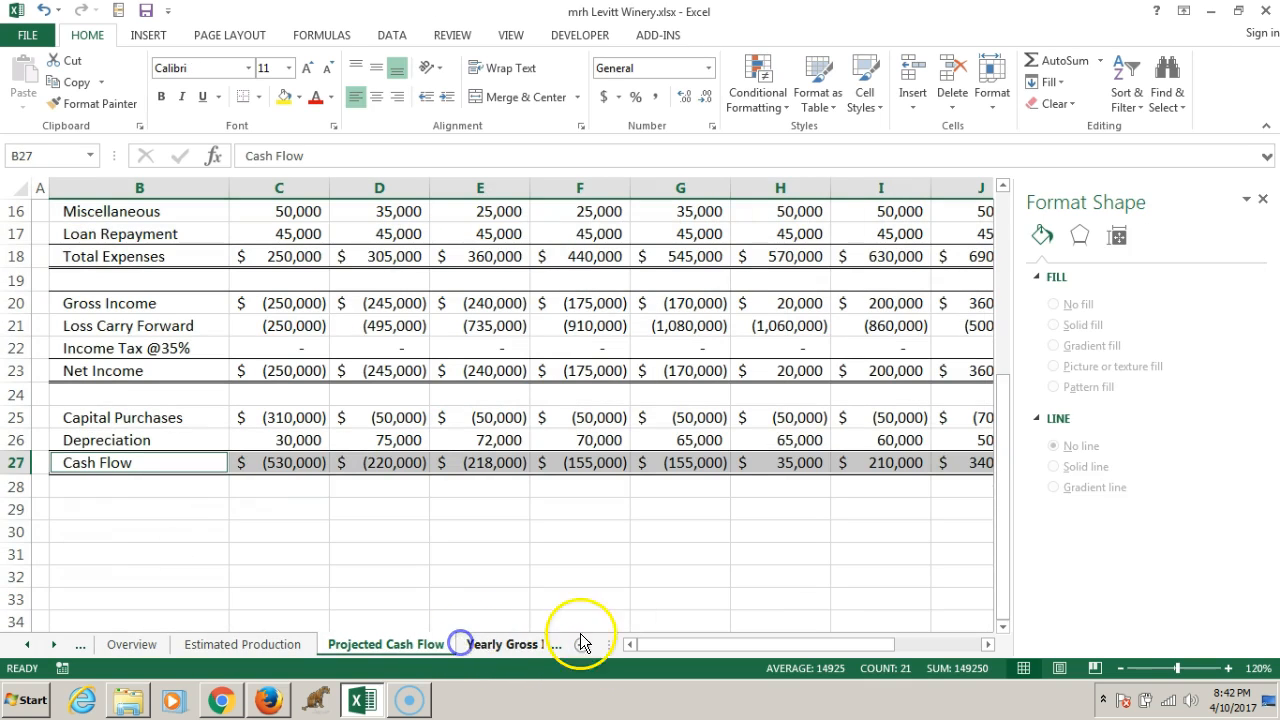
pyautogui.click(1263, 199)
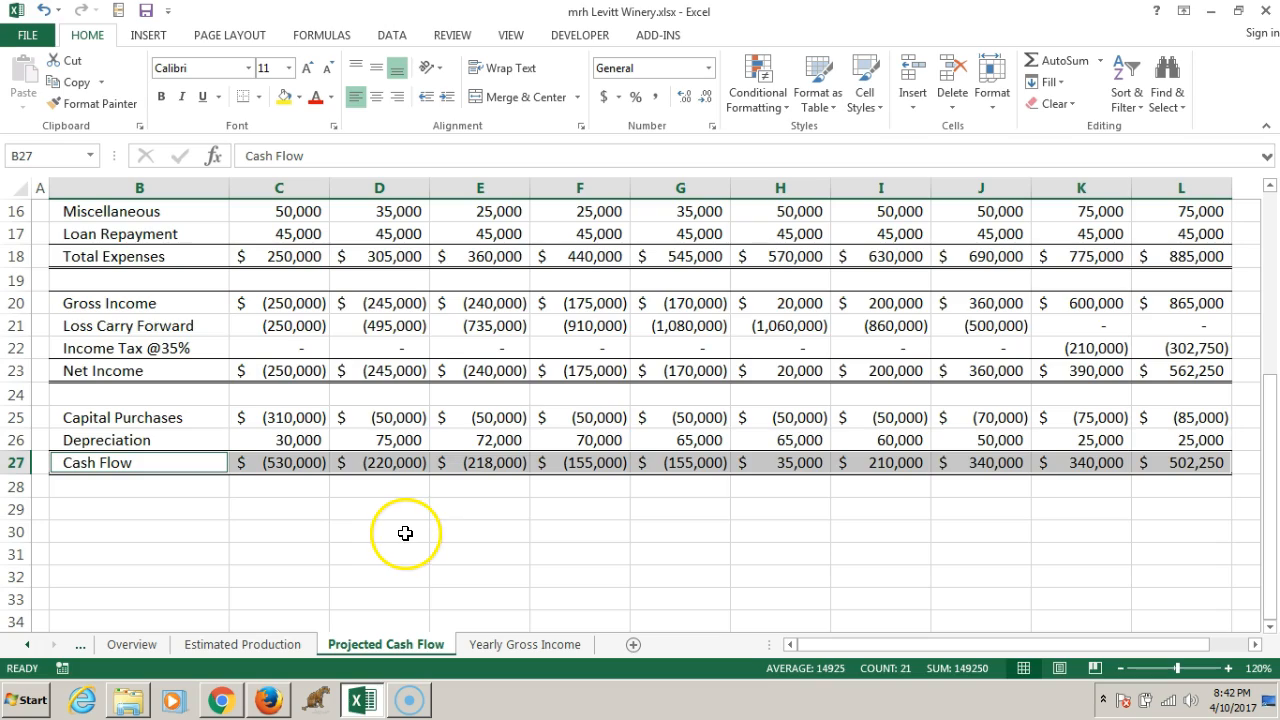
pyautogui.scroll(3, 405, 533)
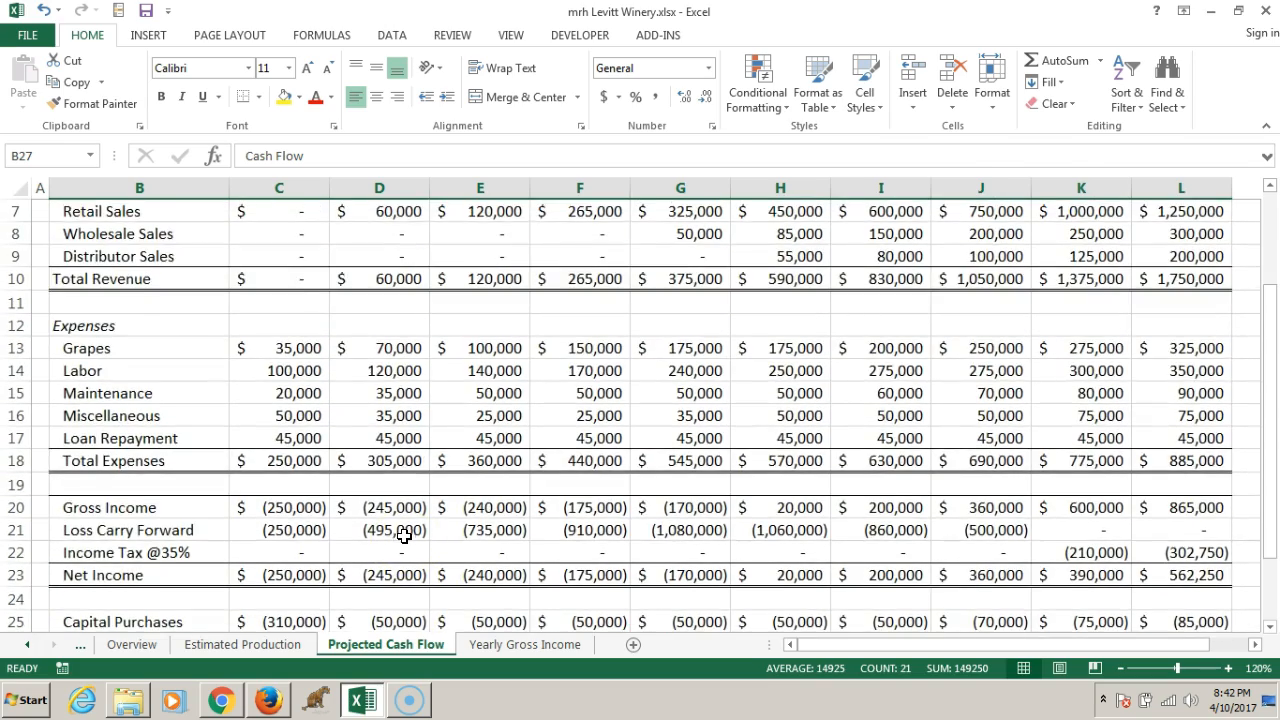
pyautogui.scroll(1, 404, 536)
pyautogui.scroll(1, 400, 538)
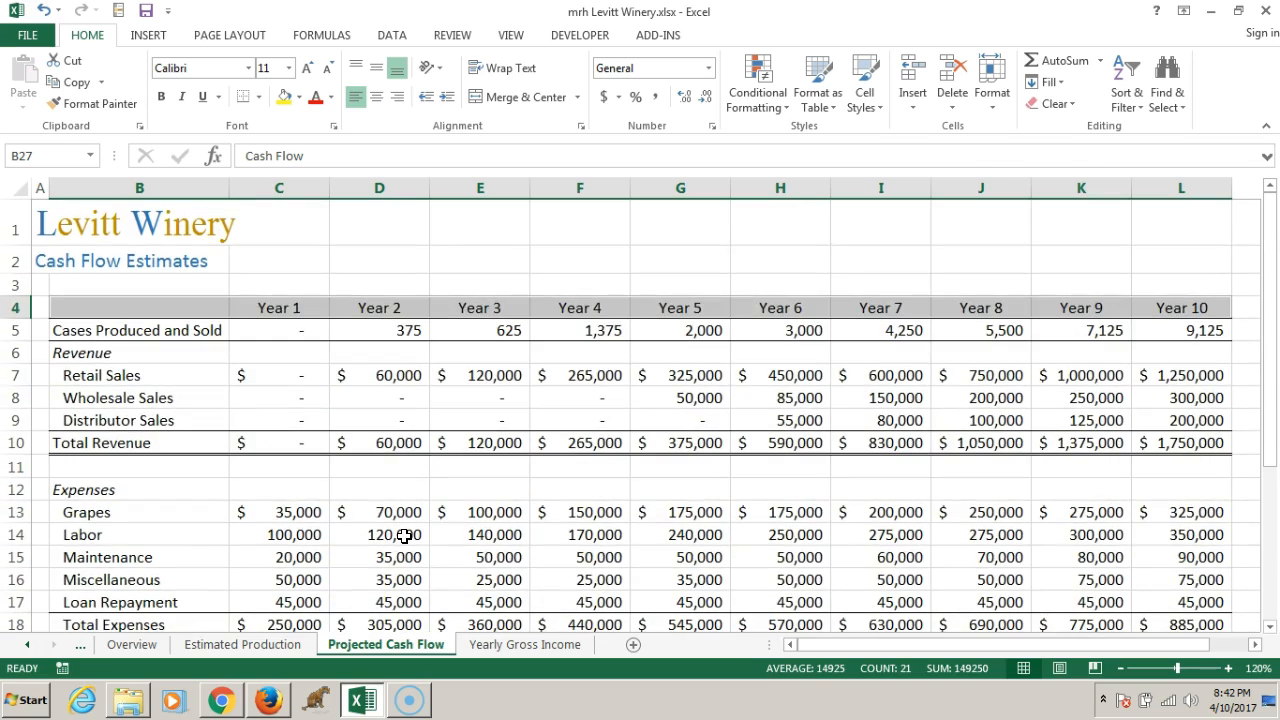
pyautogui.click(152, 308)
pyautogui.moveTo(152, 308); pyautogui.dragTo(1172, 330)
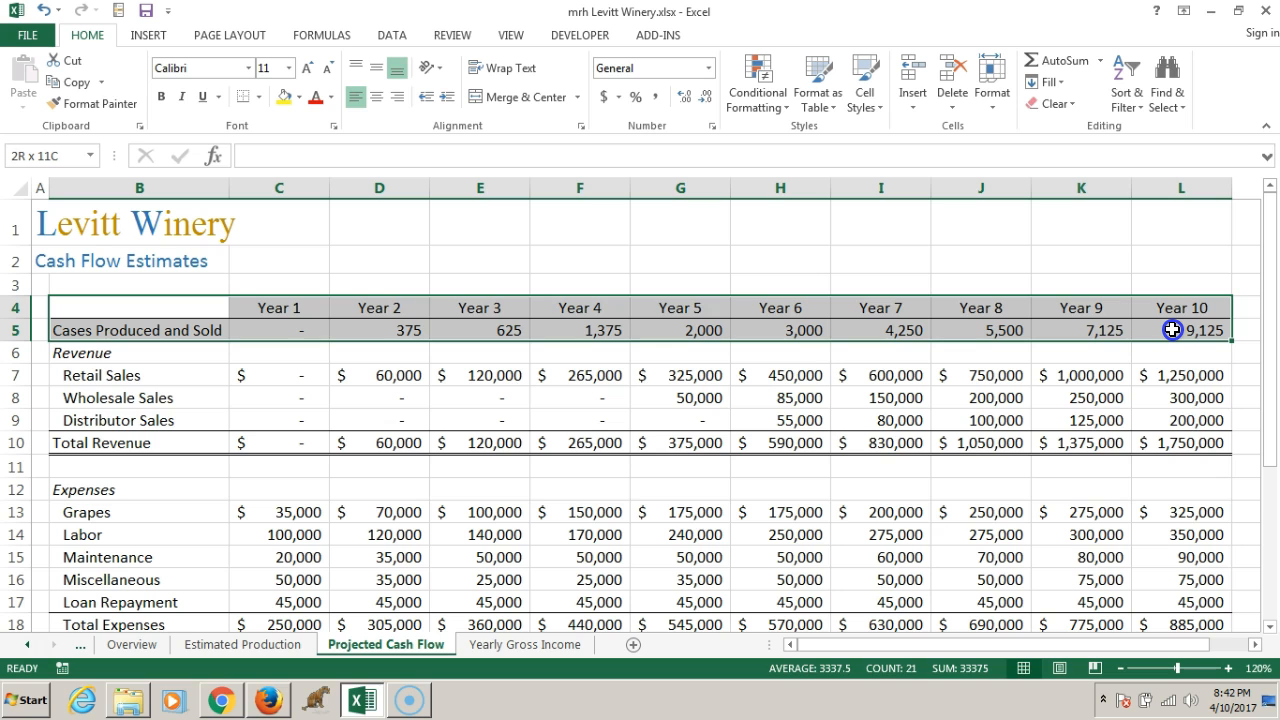
pyautogui.moveTo(1172, 330); pyautogui.dragTo(1172, 330)
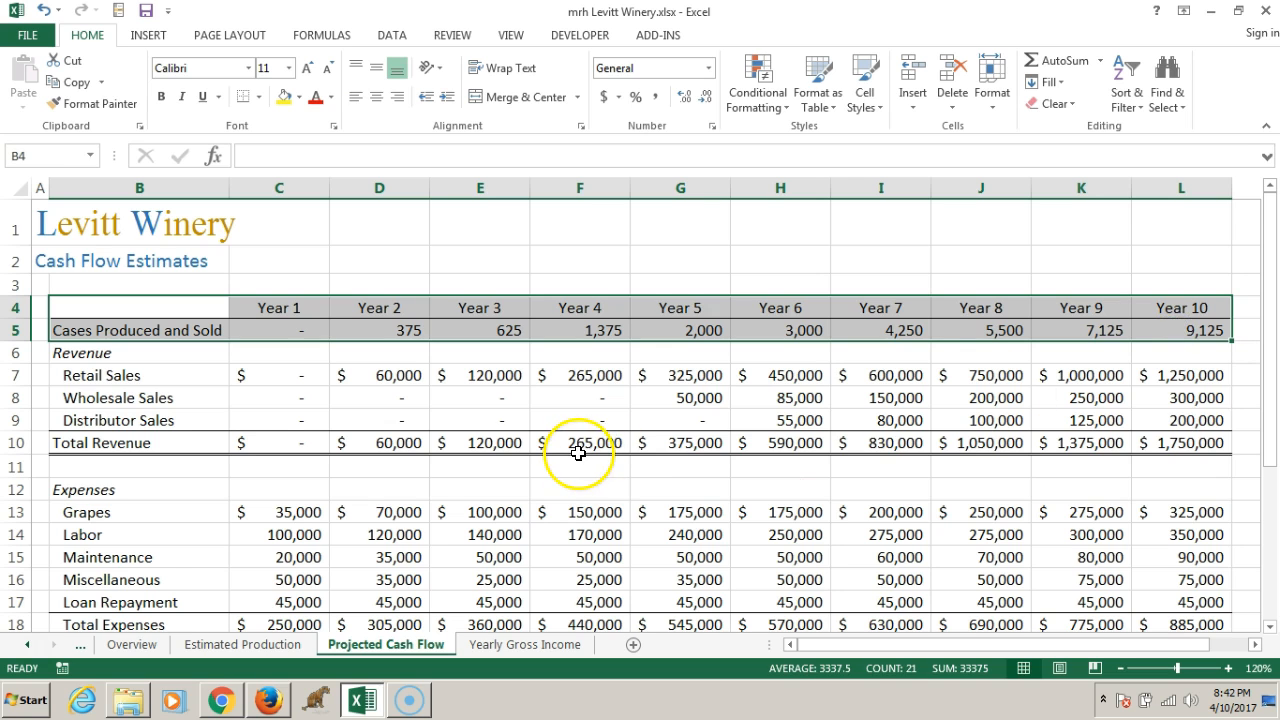
pyautogui.scroll(-3, 584, 457)
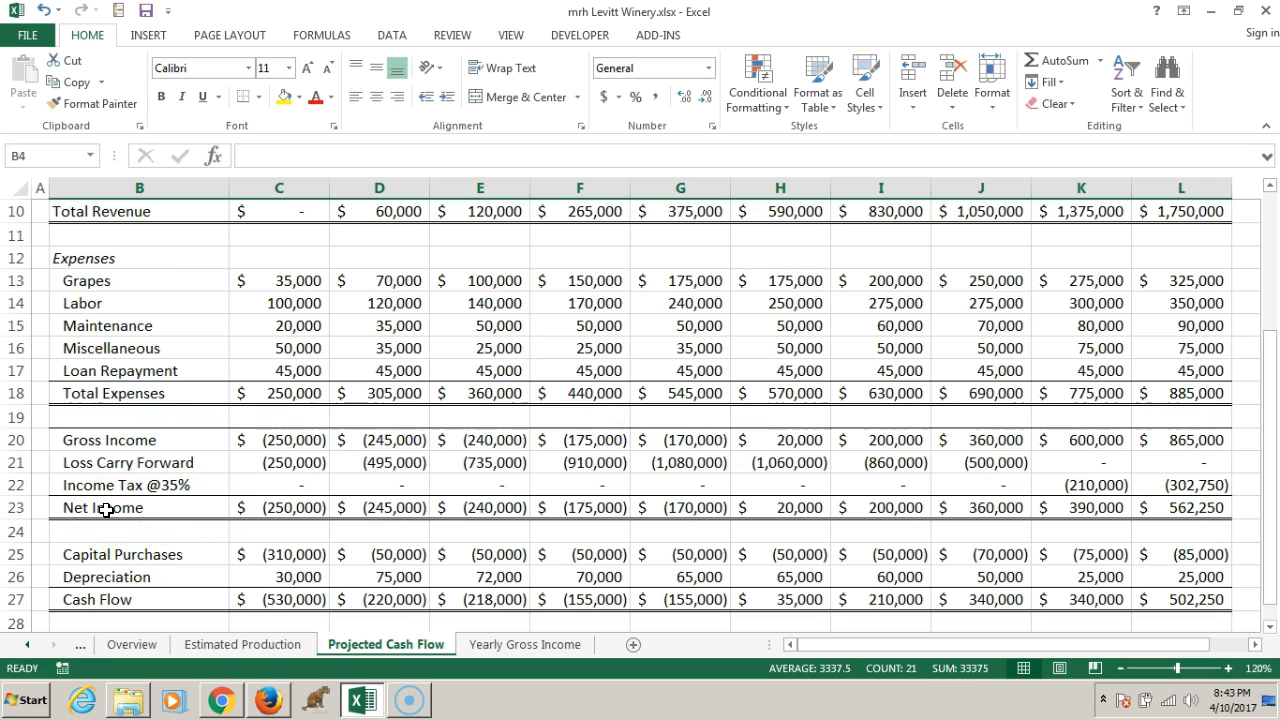
pyautogui.moveTo(106, 510); pyautogui.dragTo(1183, 501)
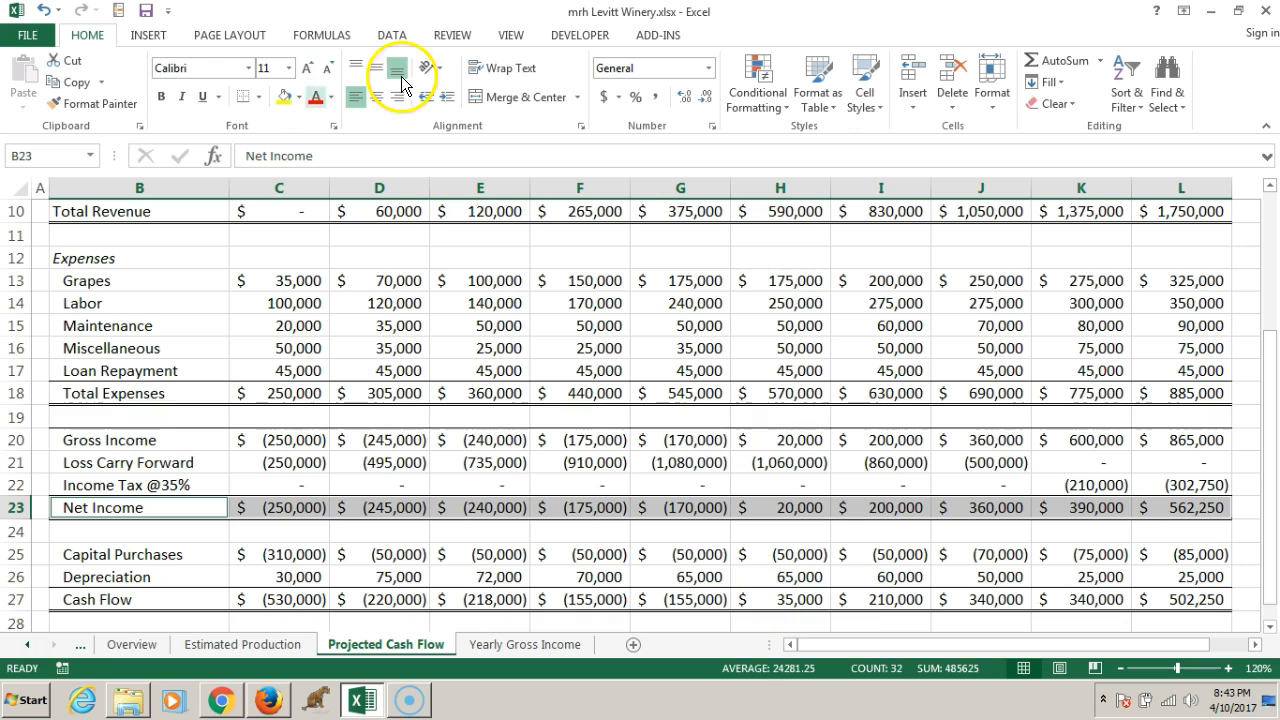
# Step: Begin inserting a chart from the selected ranges, choosing the Combo type with the Custom Combination subtype
pyautogui.click(150, 35)
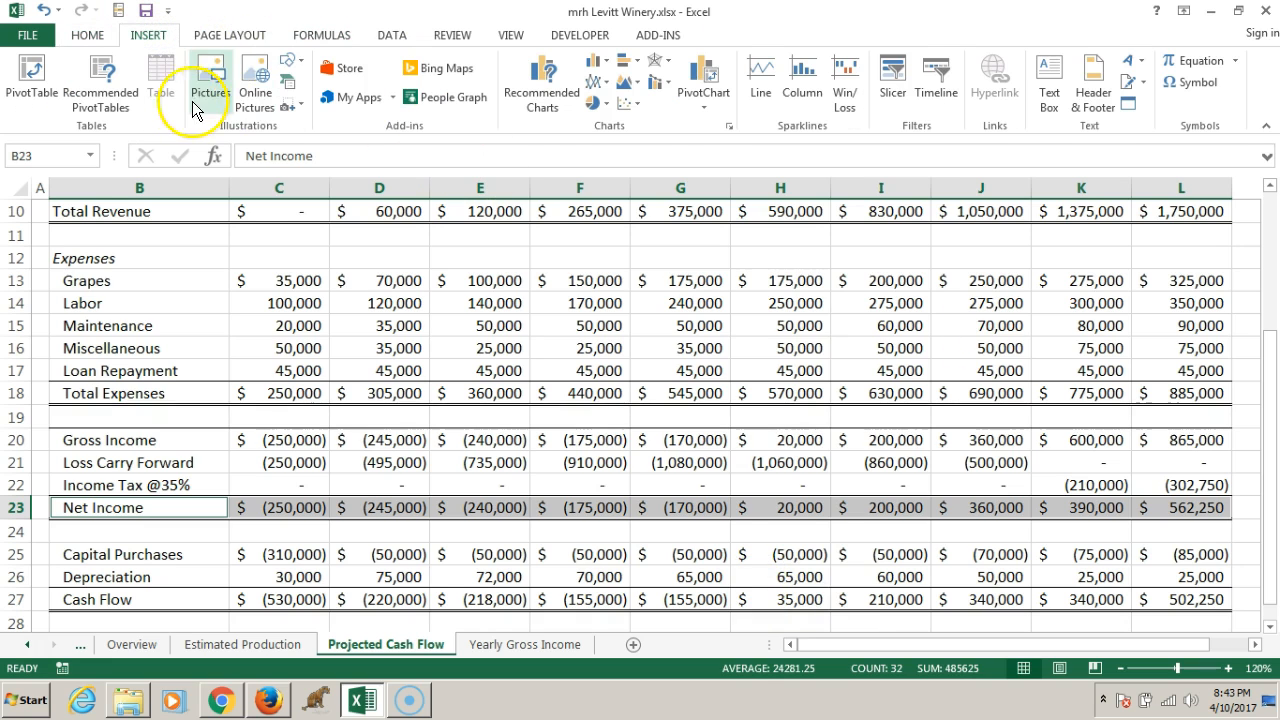
pyautogui.click(548, 103)
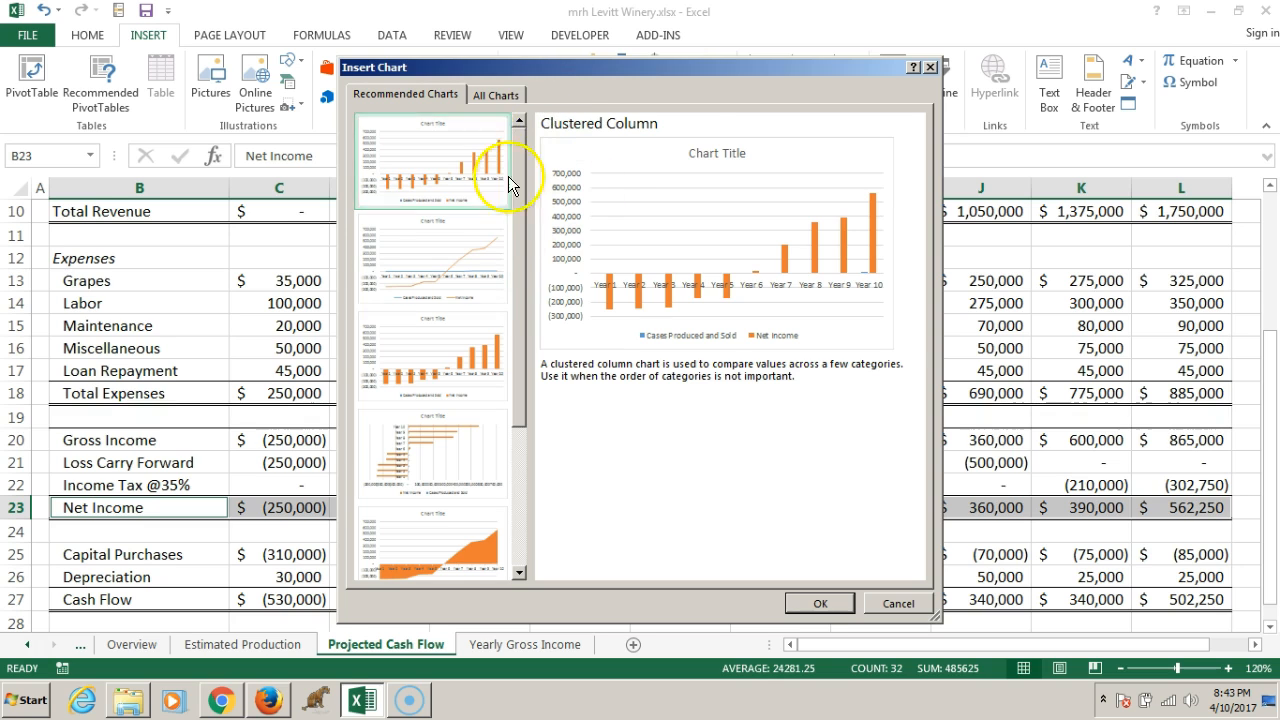
pyautogui.click(498, 92)
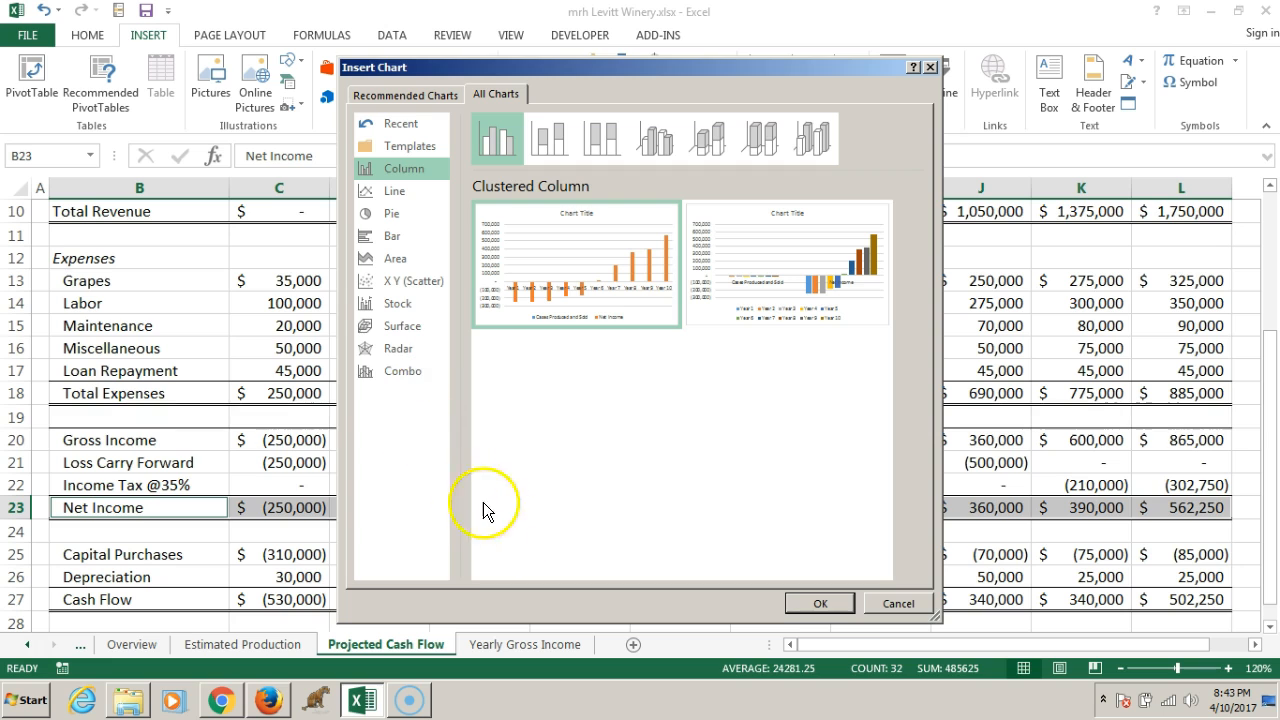
pyautogui.click(403, 371)
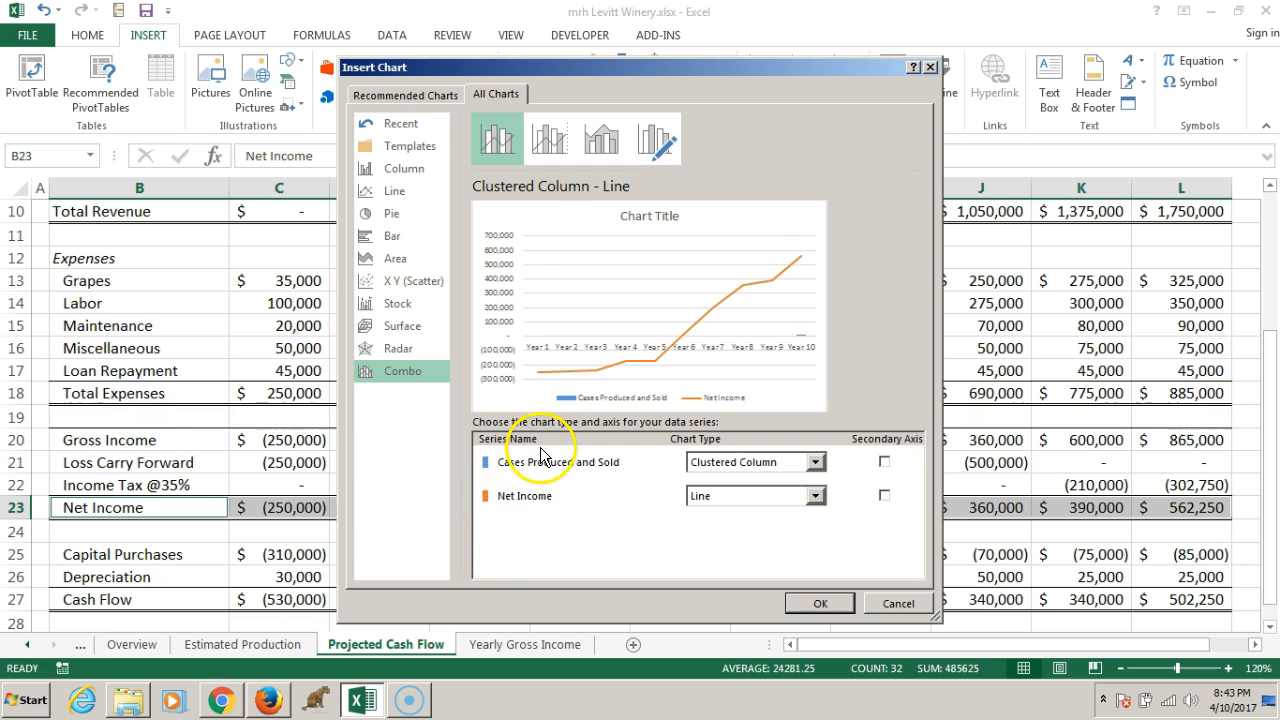
pyautogui.click(657, 146)
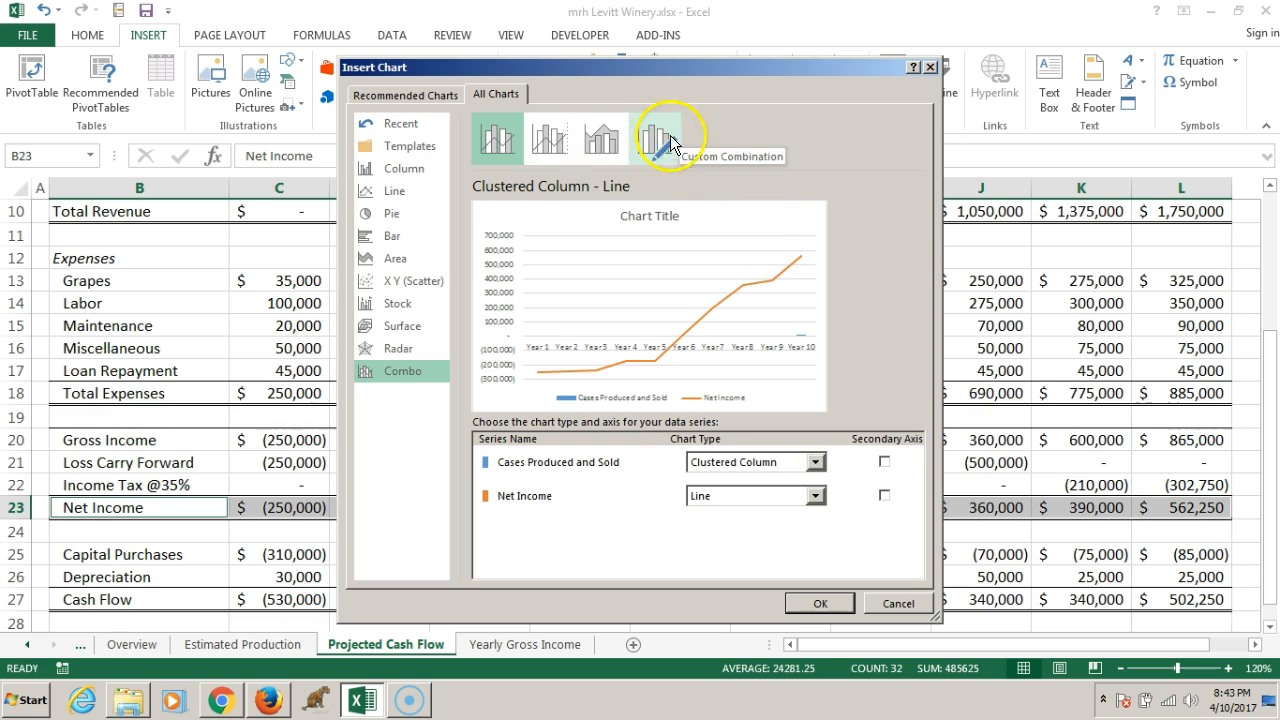
pyautogui.click(653, 143)
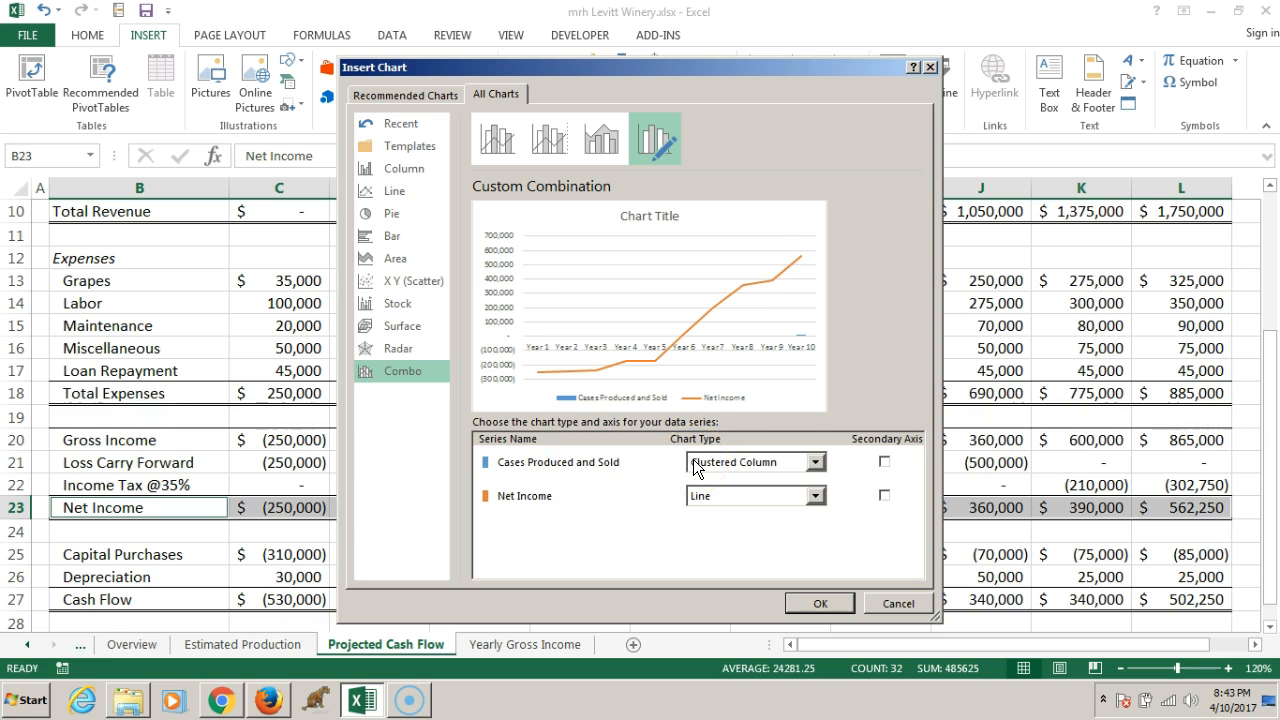
# Step: Set the Cases Produced and Sold series to the Line chart type and plot it on the secondary axis
pyautogui.click(817, 462)
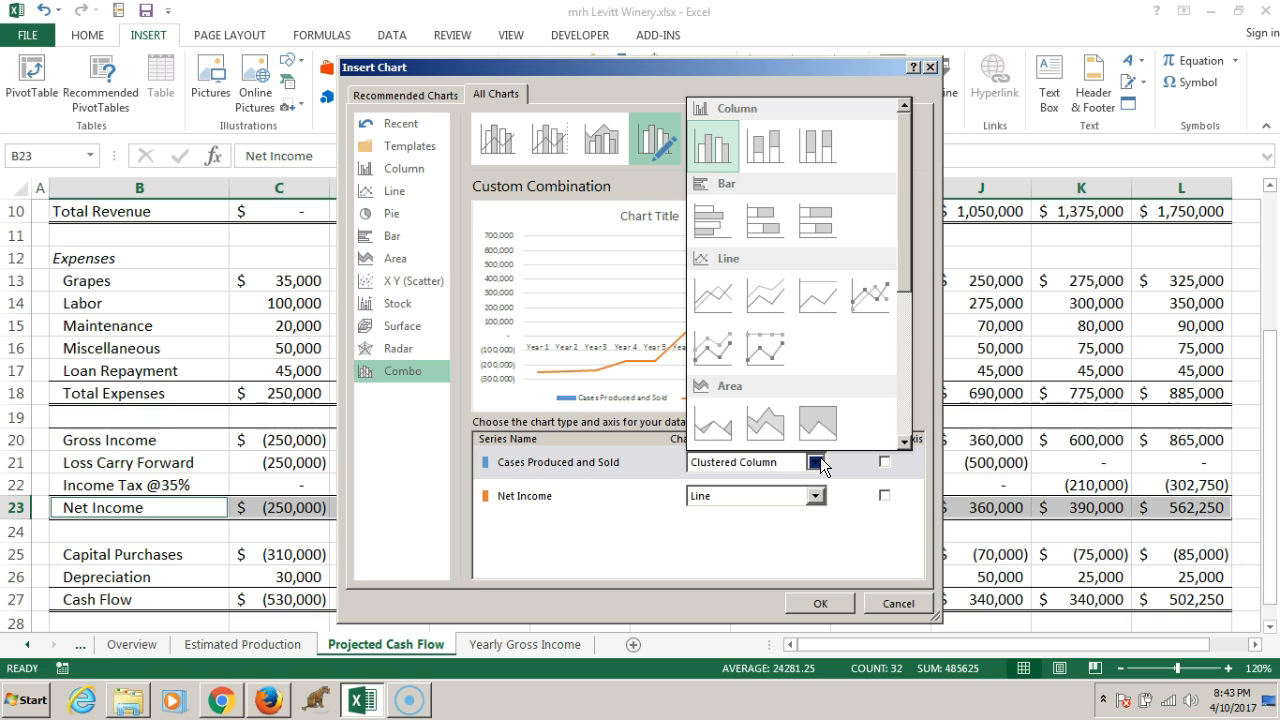
pyautogui.click(741, 349)
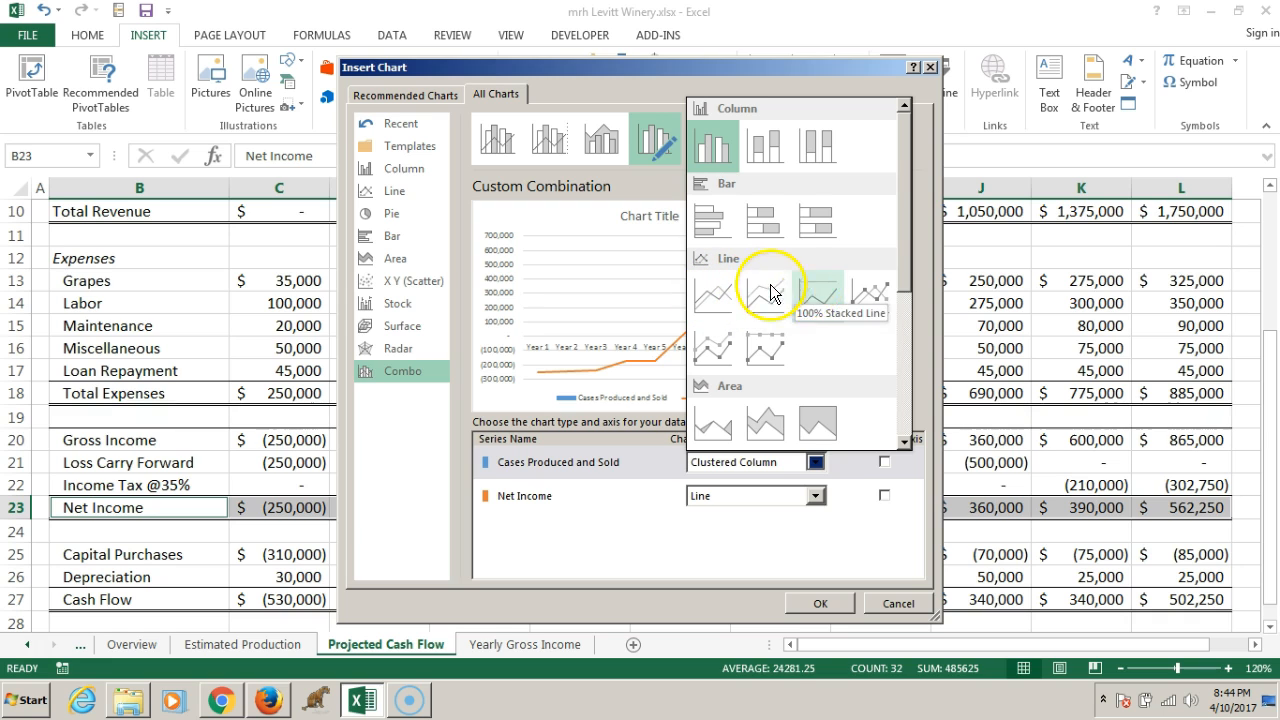
pyautogui.click(733, 291)
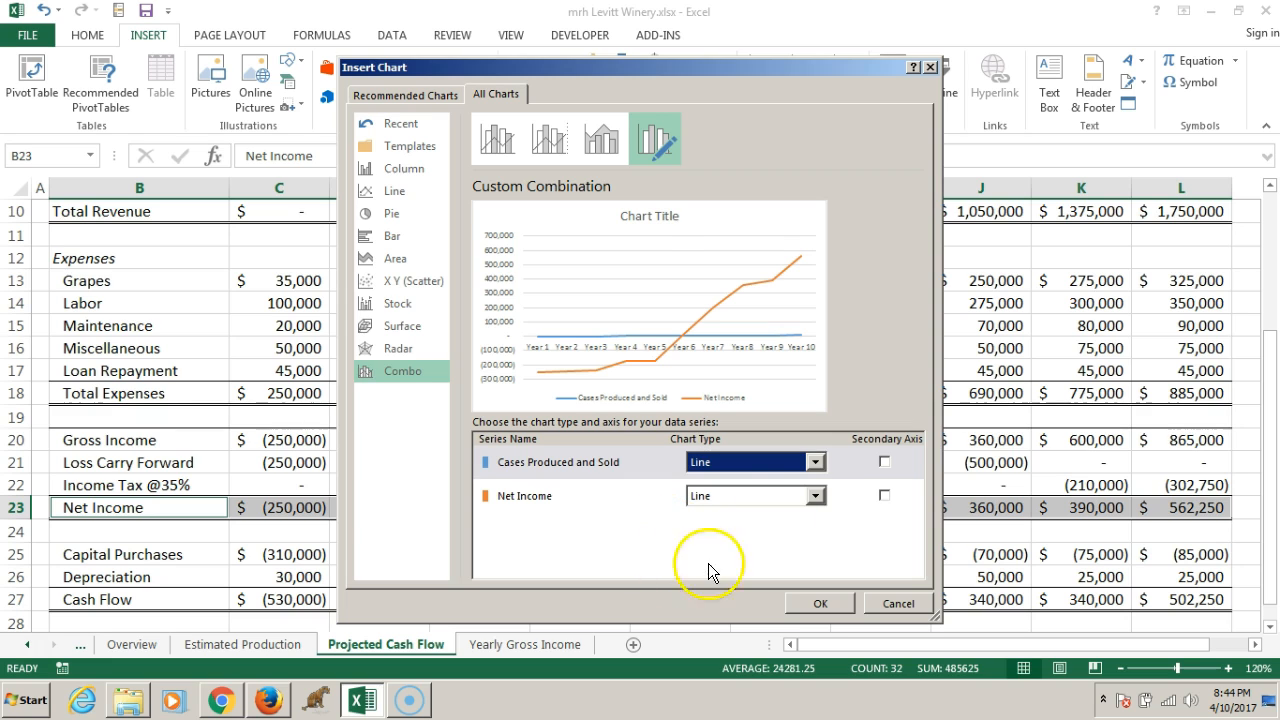
pyautogui.click(815, 496)
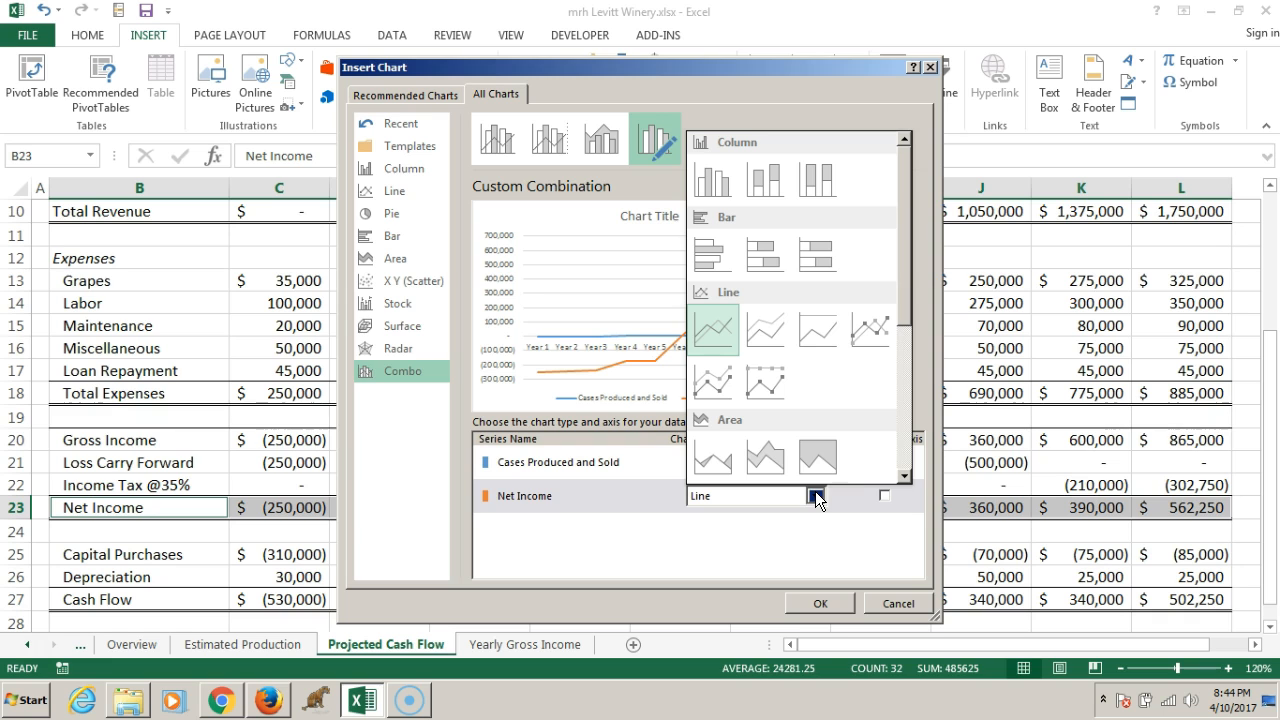
pyautogui.click(544, 536)
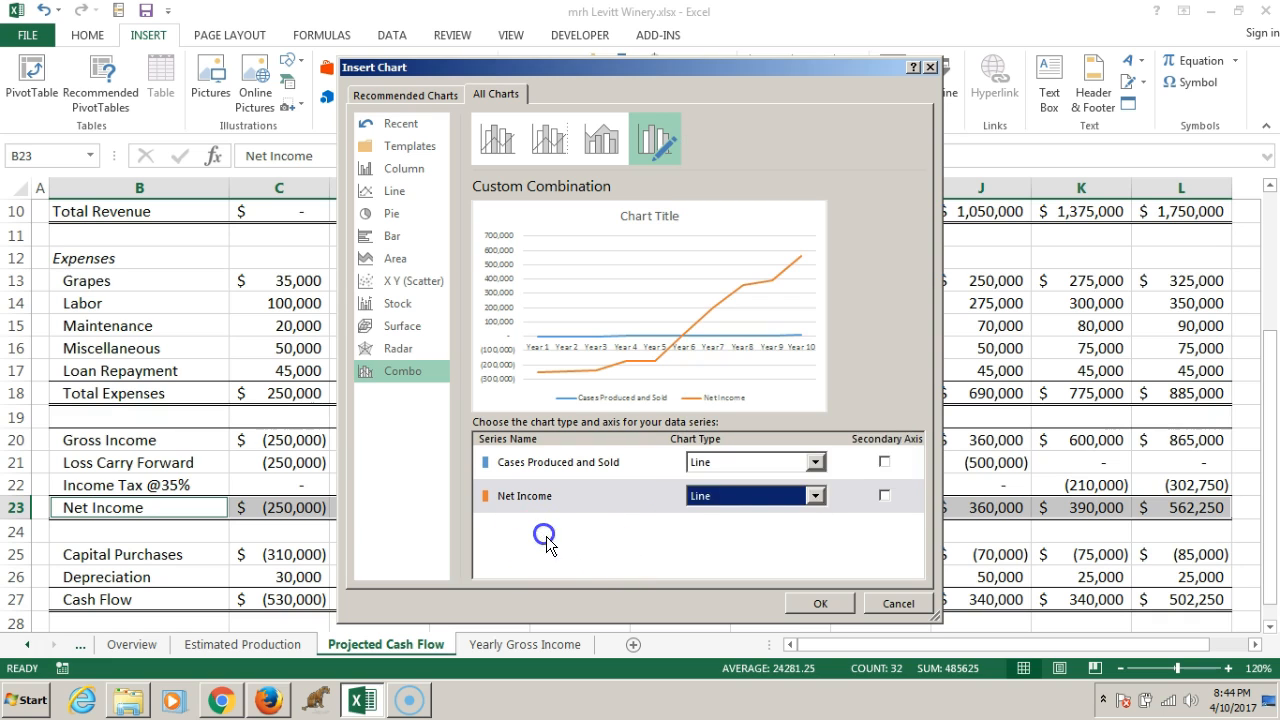
pyautogui.click(884, 463)
# Step: Set the Net Income series to Clustered Column on the primary axis and insert the combo chart
pyautogui.click(816, 496)
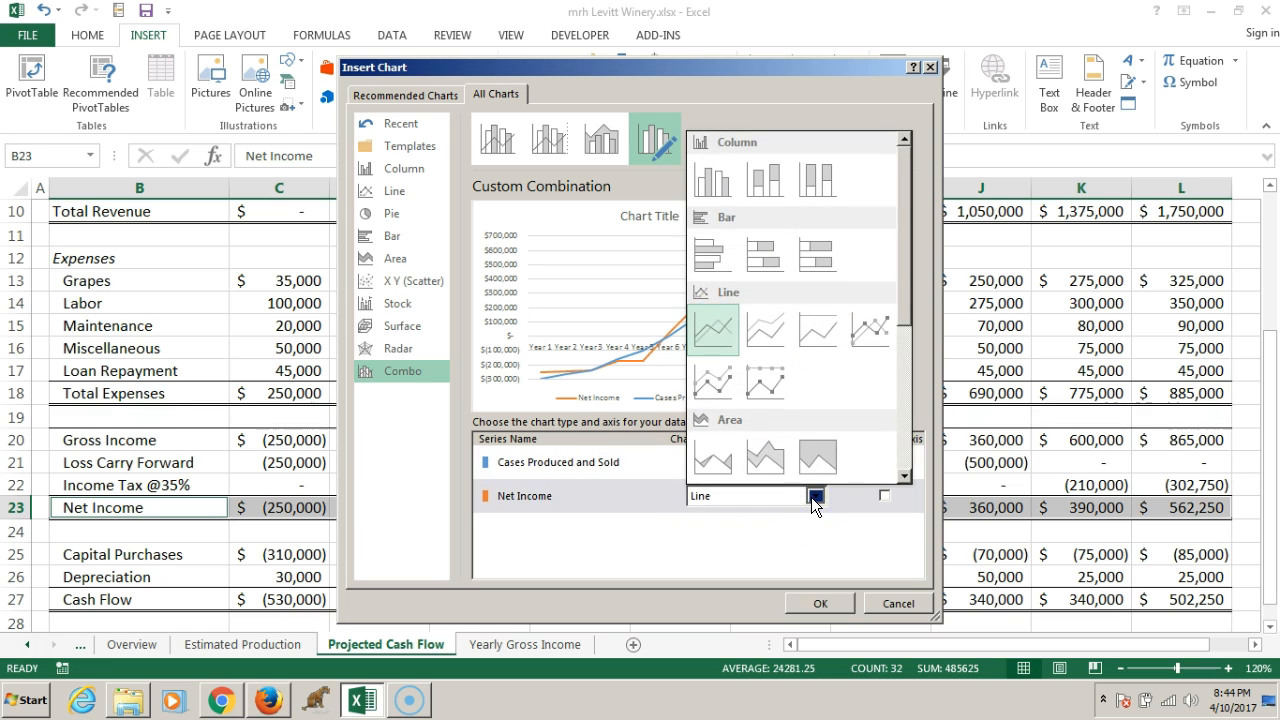
pyautogui.click(902, 425)
pyautogui.moveTo(902, 425); pyautogui.dragTo(908, 237)
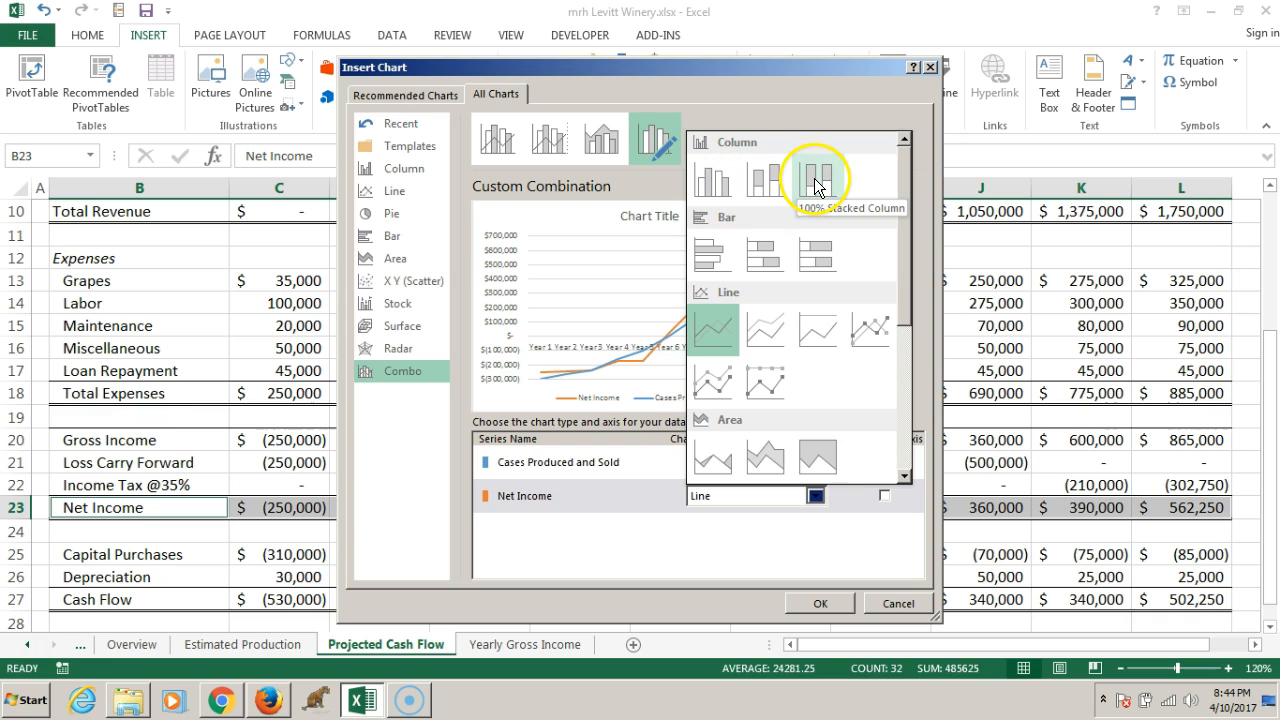
pyautogui.click(709, 183)
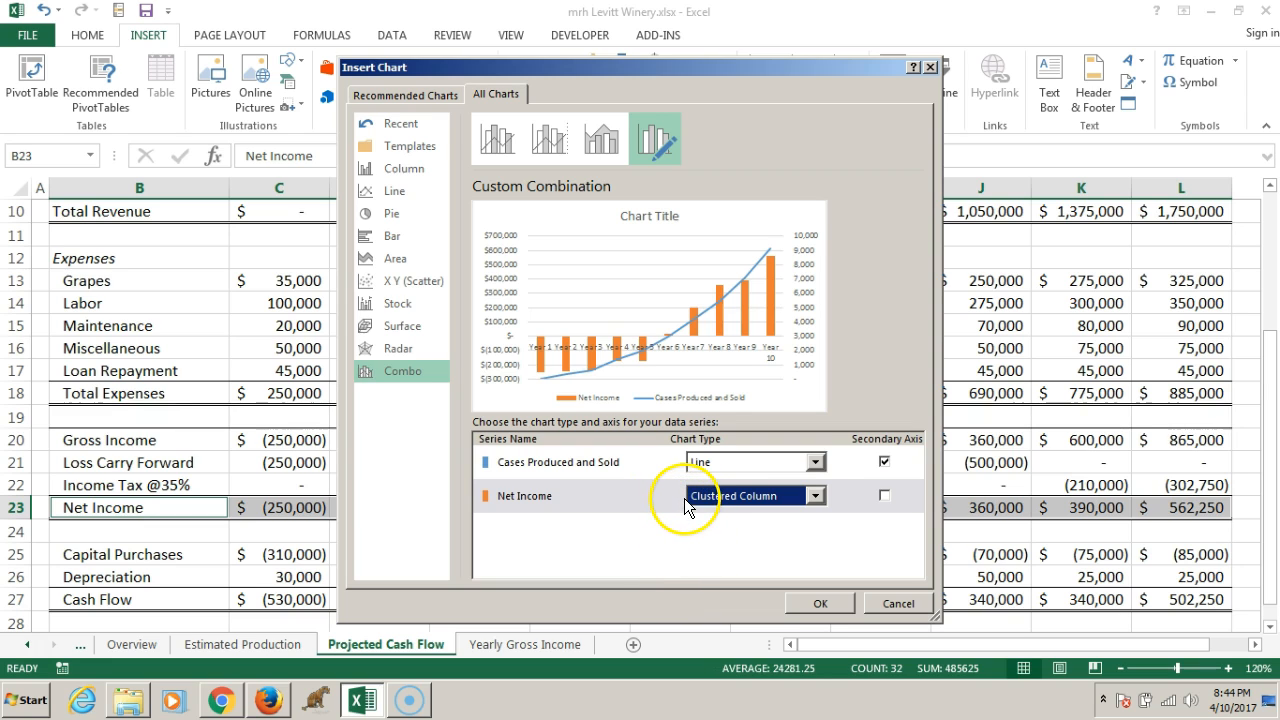
pyautogui.click(884, 461)
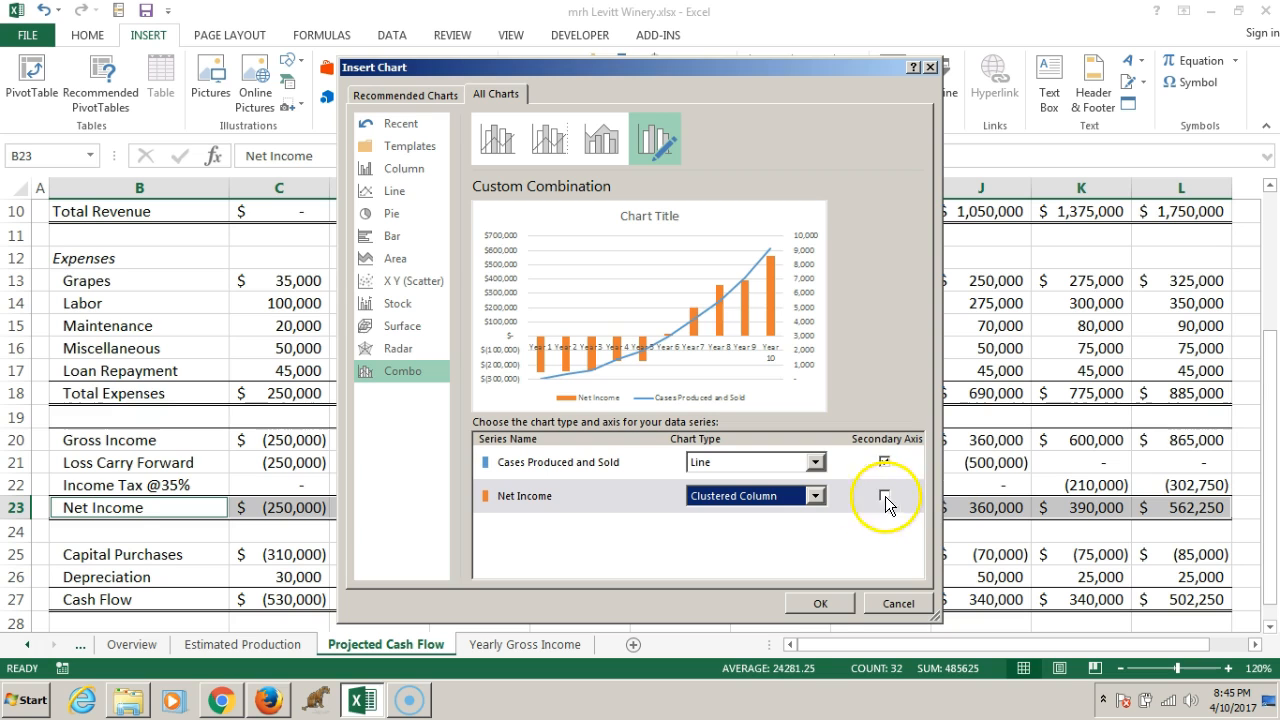
pyautogui.click(820, 604)
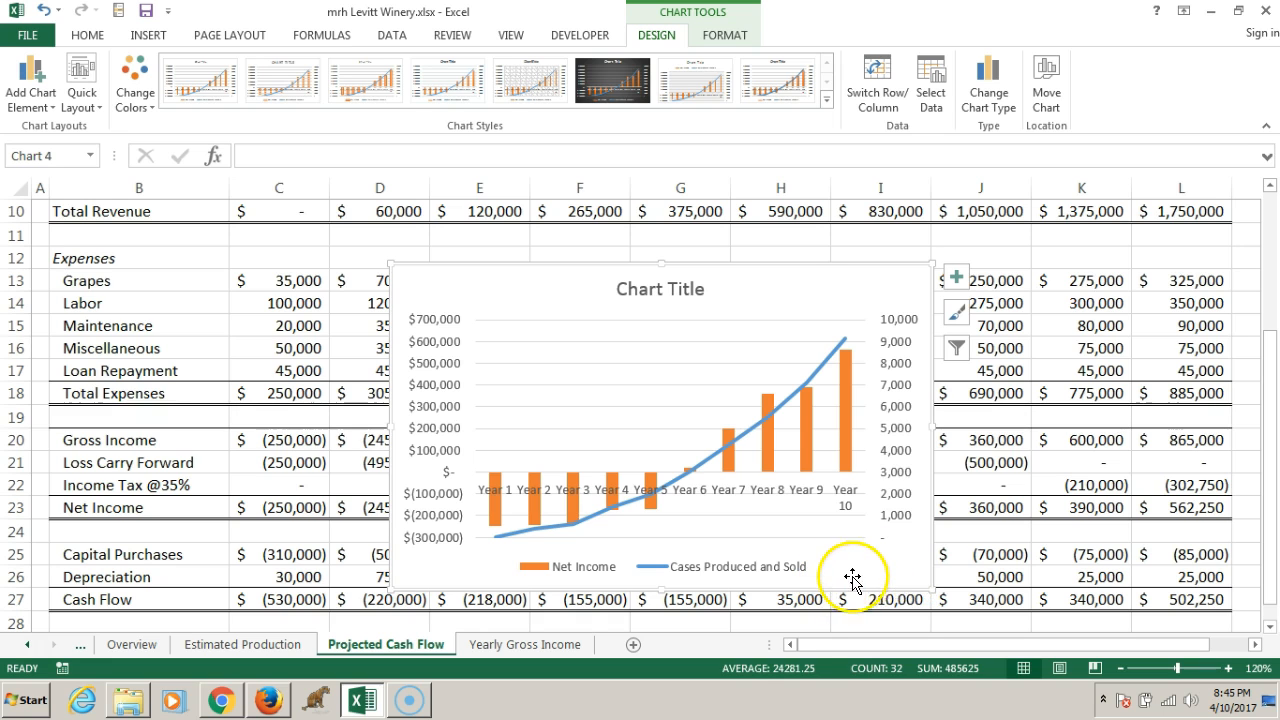
# Step: Apply the last chart style in the gallery, with shaded columns and a bold title, to the new combo chart
pyautogui.click(957, 313)
pyautogui.moveTo(1176, 395); pyautogui.dragTo(1198, 590)
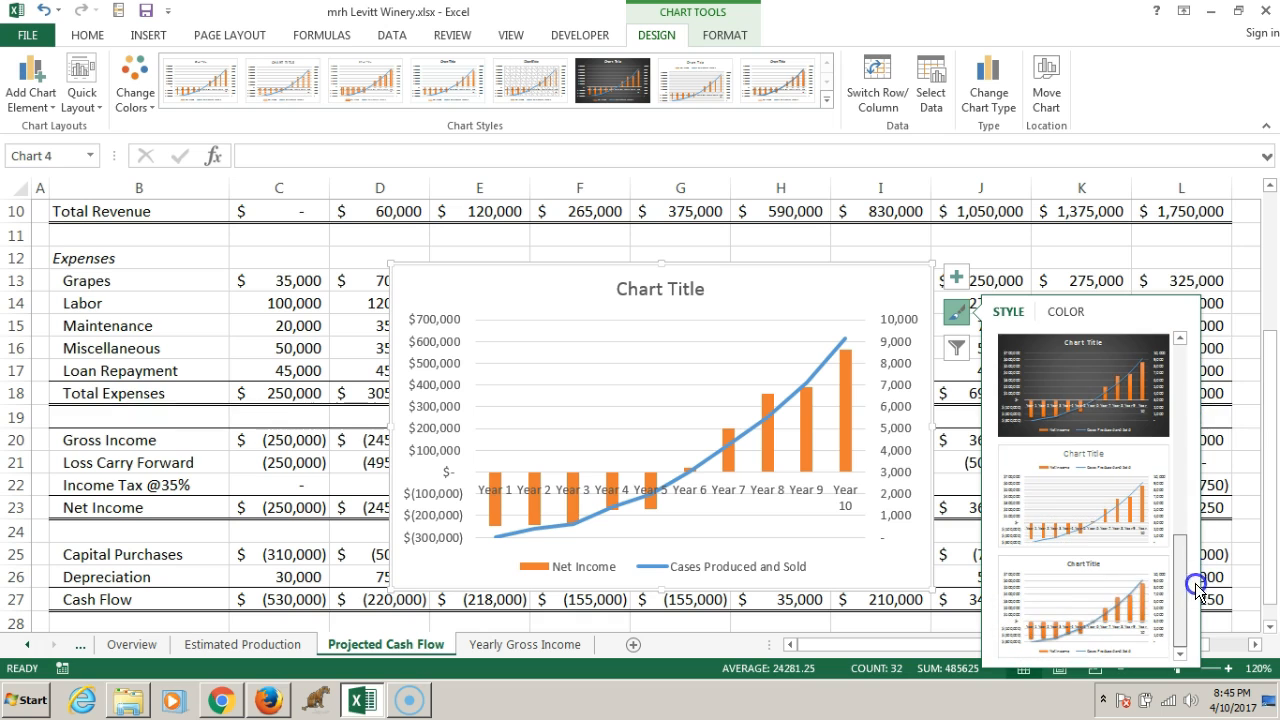
pyautogui.click(1065, 590)
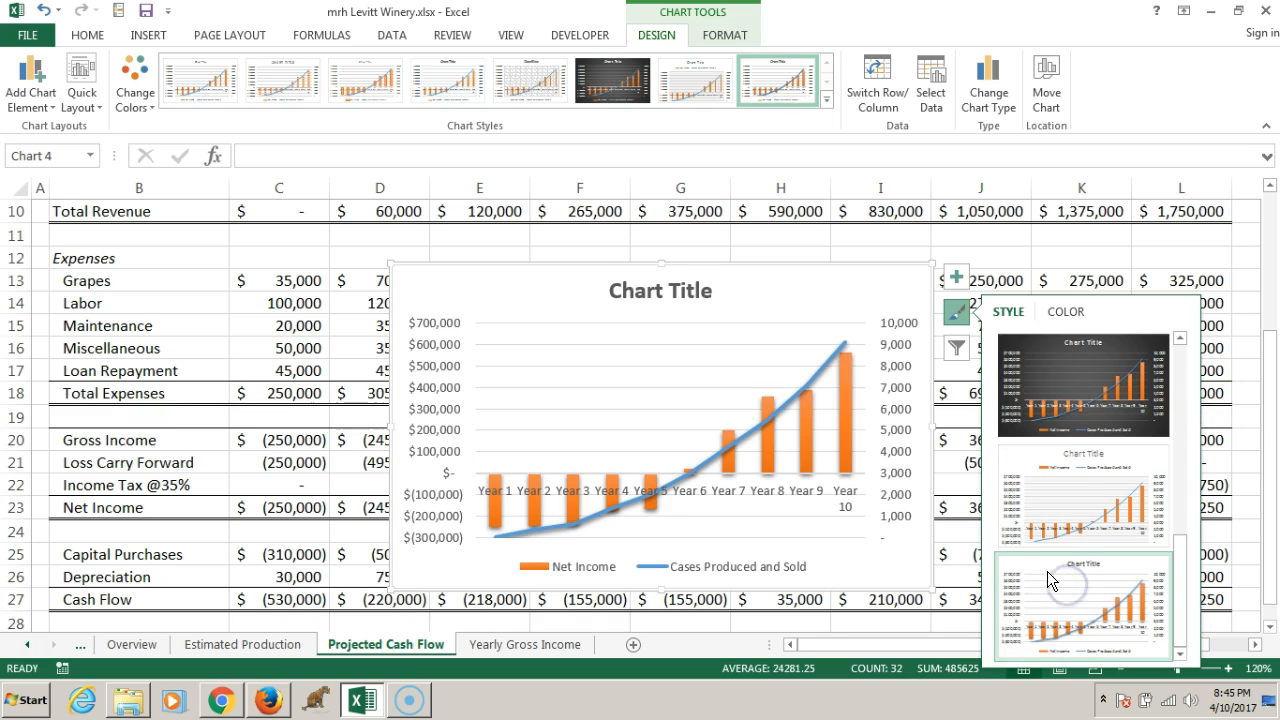
pyautogui.click(955, 322)
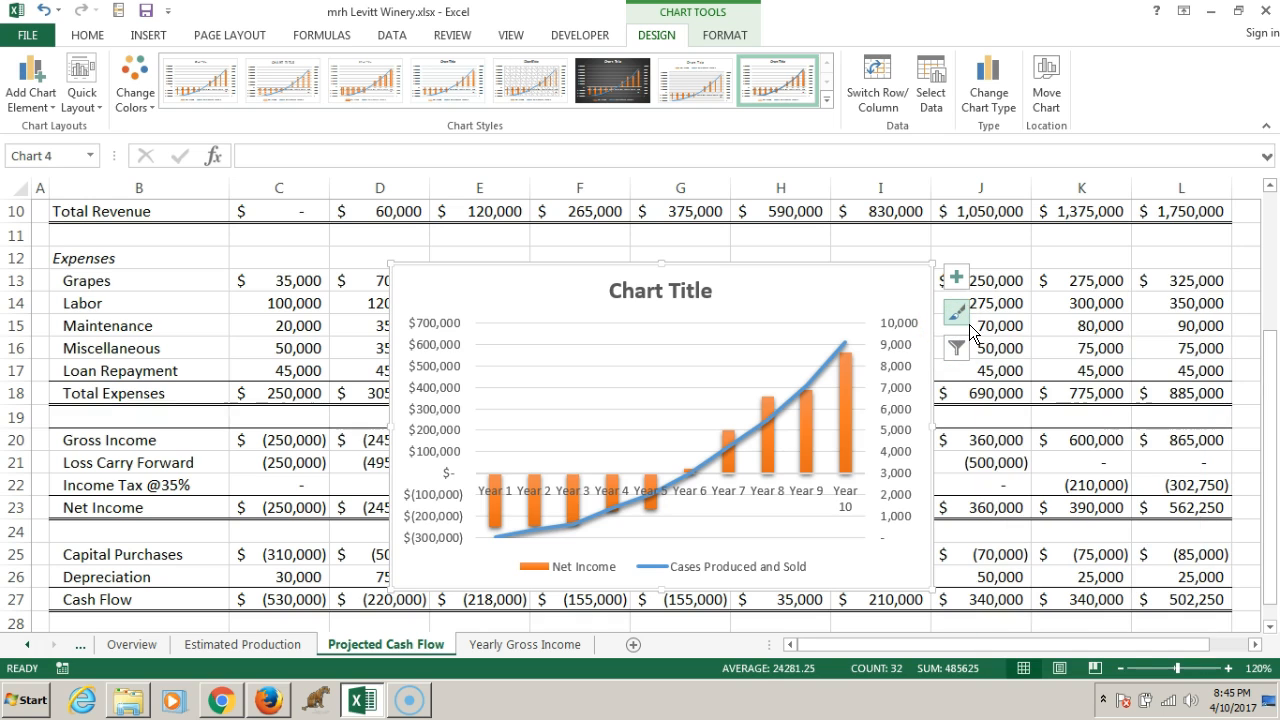
# Step: Move the combo chart to the Overview sheet as an embedded object
pyautogui.click(638, 387)
pyautogui.click(1045, 110)
pyautogui.click(761, 420)
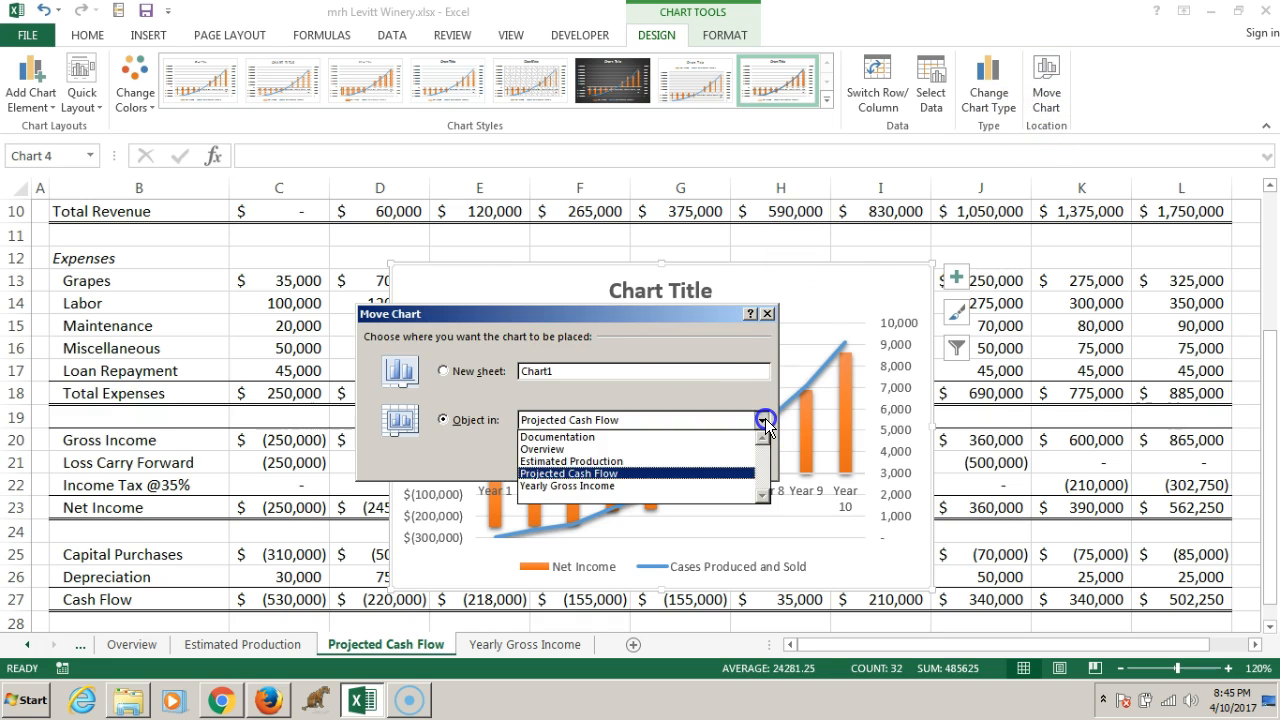
pyautogui.click(619, 450)
pyautogui.click(658, 461)
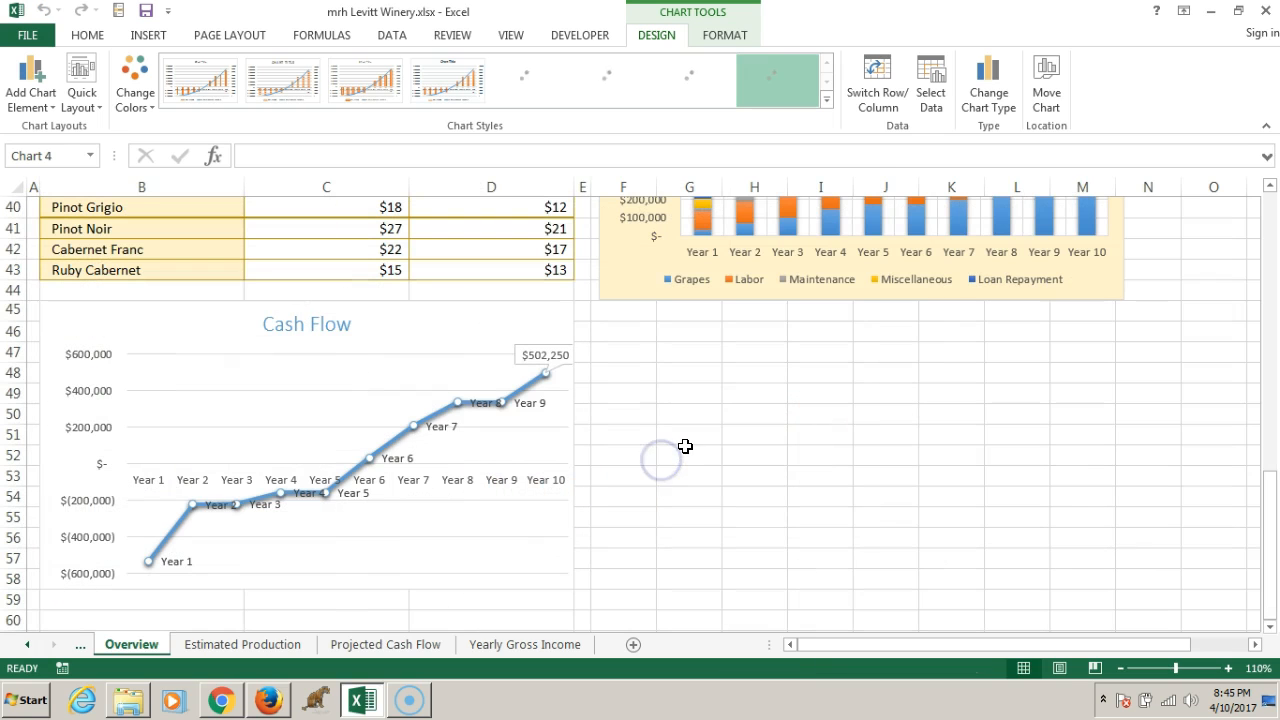
# Step: Position the combo chart directly below the Breakdown of Business Expenses chart, beside the Cash Flow chart, starting at row 45
pyautogui.scroll(8, 749, 437)
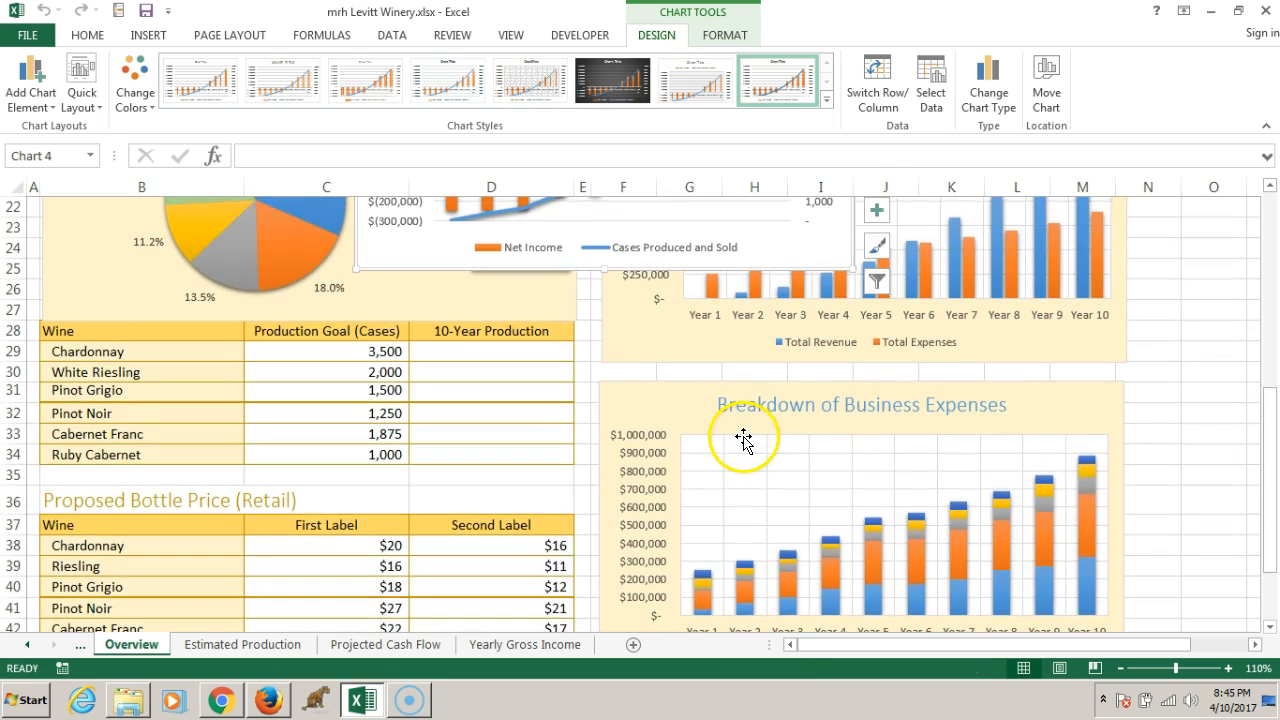
pyautogui.scroll(3, 740, 432)
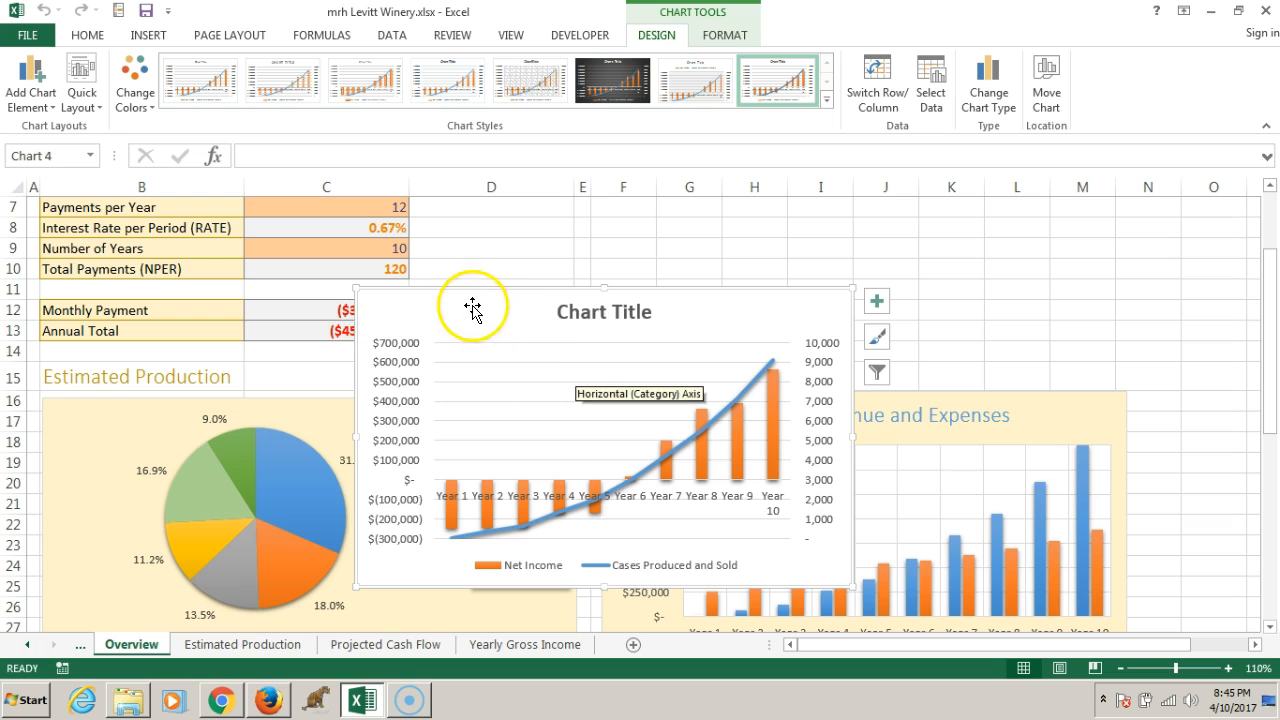
pyautogui.moveTo(469, 304); pyautogui.dragTo(725, 652)
pyautogui.moveTo(676, 707)
pyautogui.mouseDown()
pyautogui.moveTo(634, 580)
pyautogui.moveTo(609, 643)
pyautogui.moveTo(660, 586)
pyautogui.moveTo(657, 617)
pyautogui.moveTo(686, 634)
pyautogui.moveTo(720, 450)
pyautogui.moveTo(703, 480)
pyautogui.moveTo(703, 611)
pyautogui.moveTo(689, 349)
pyautogui.moveTo(707, 430)
pyautogui.moveTo(714, 271)
pyautogui.moveTo(709, 431)
pyautogui.moveTo(686, 551)
pyautogui.moveTo(743, 611)
pyautogui.moveTo(688, 440)
pyautogui.mouseUp()
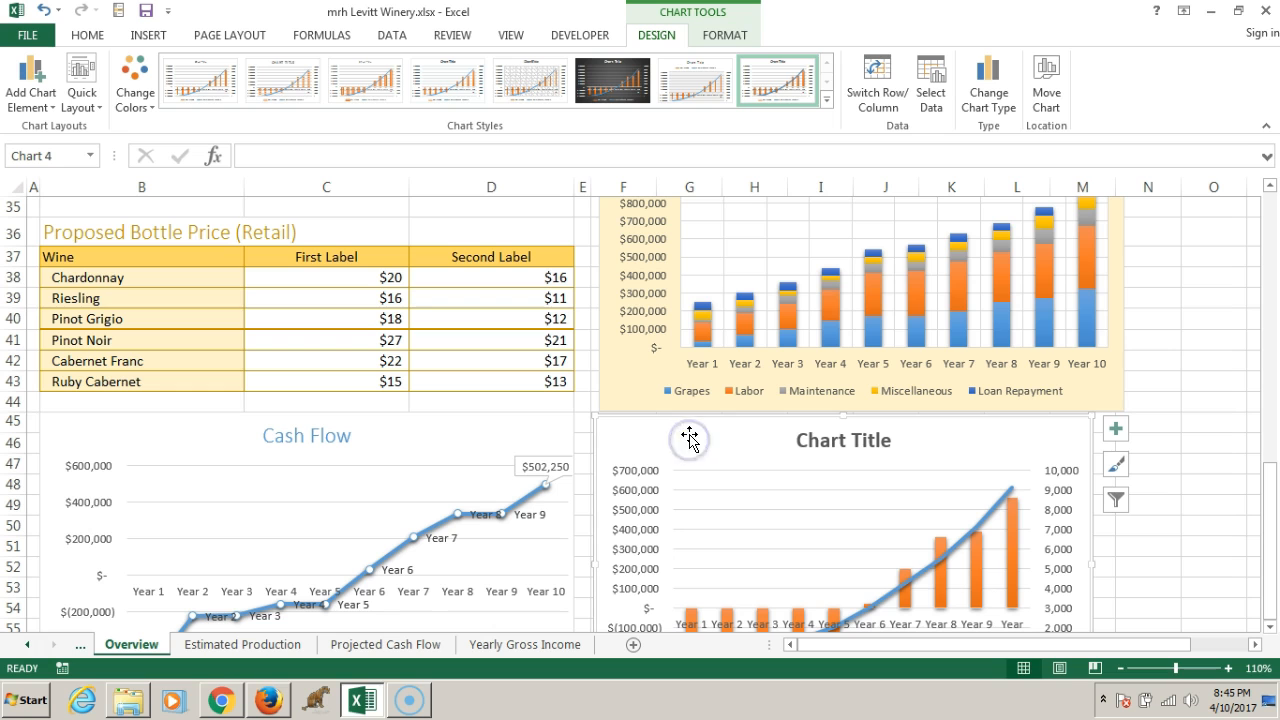
pyautogui.scroll(-3, 1051, 600)
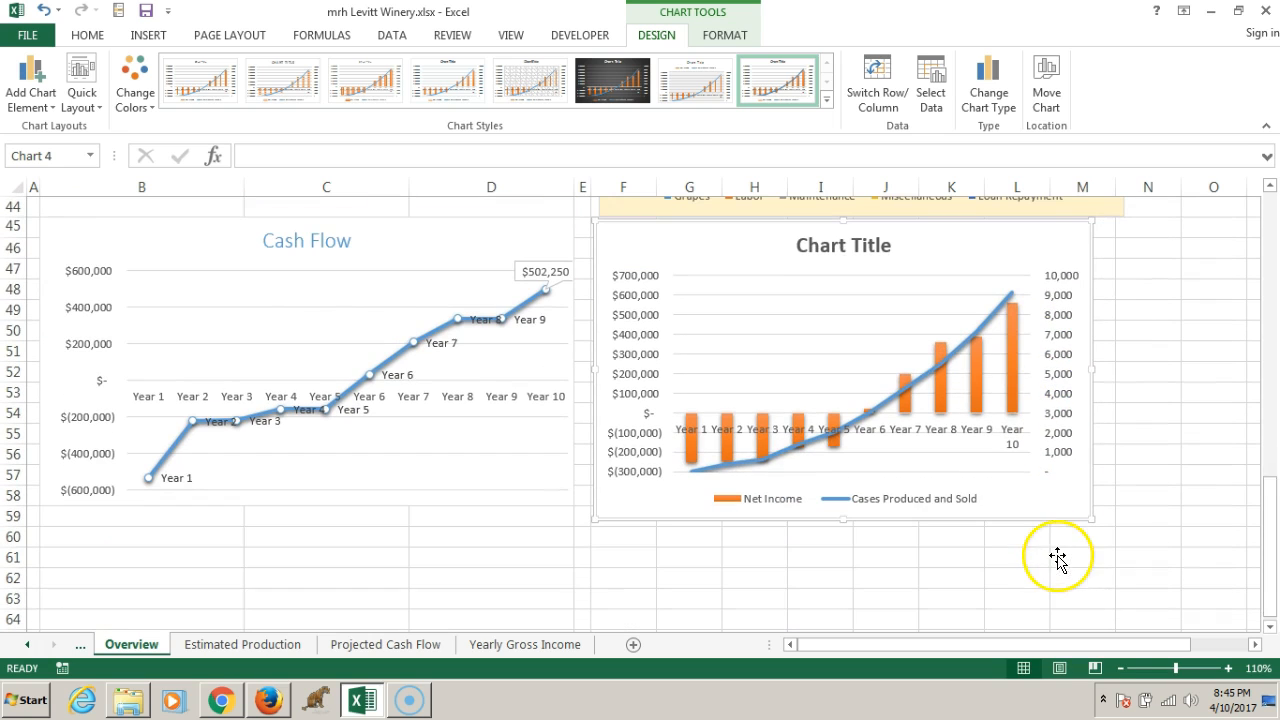
# Step: Resize the combo chart so its side edges line up with the Breakdown of Business Expenses chart and it ends around row 57
pyautogui.moveTo(1090, 518); pyautogui.dragTo(1125, 485)
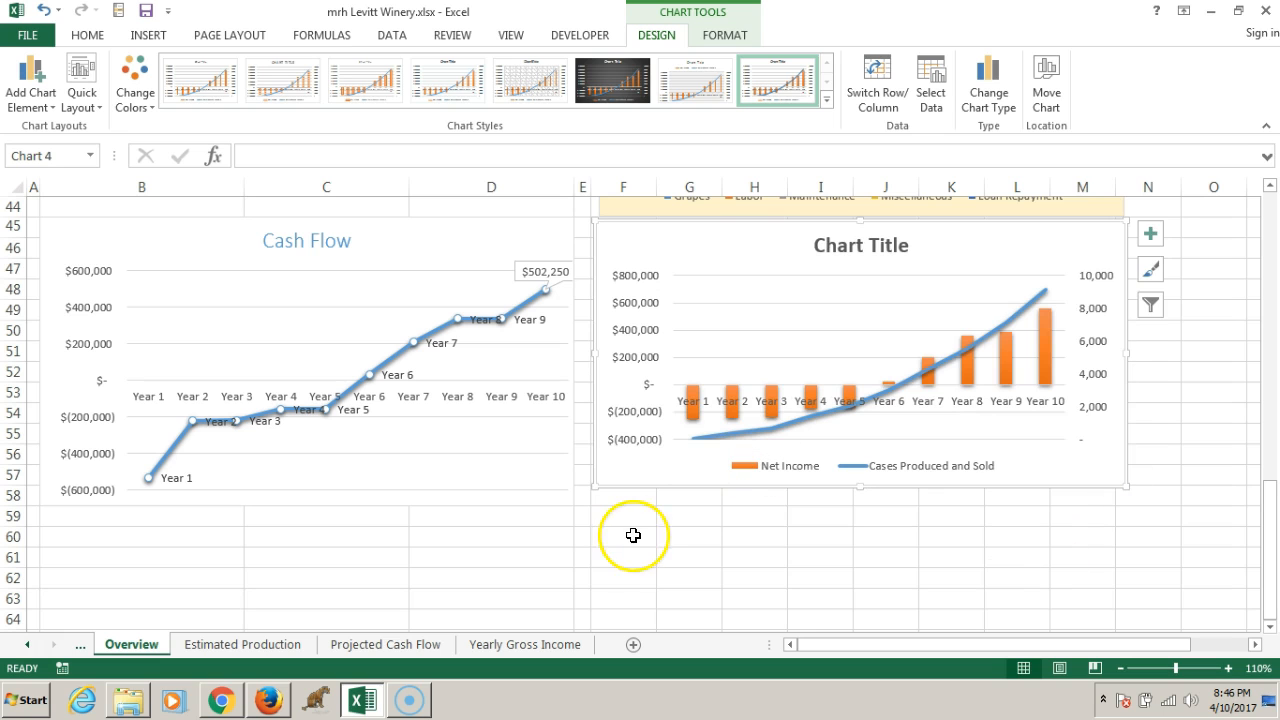
pyautogui.moveTo(594, 484); pyautogui.dragTo(600, 484)
pyautogui.click(844, 576)
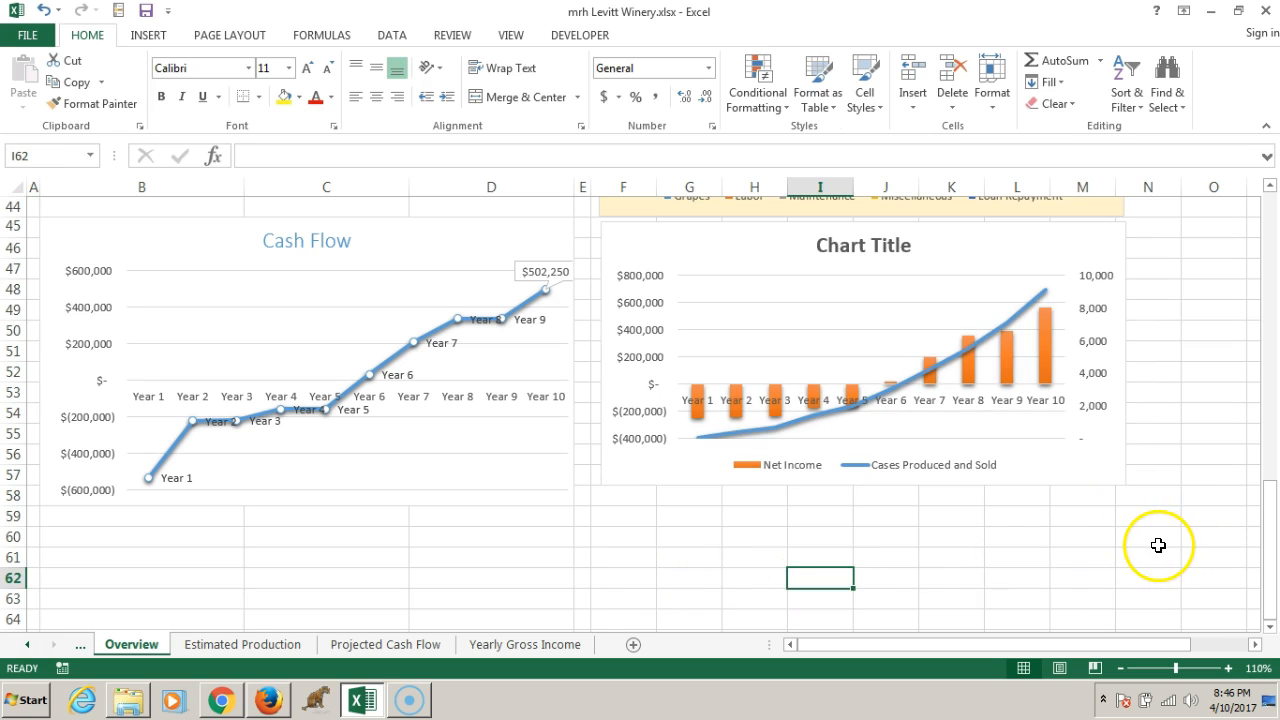
pyautogui.click(624, 246)
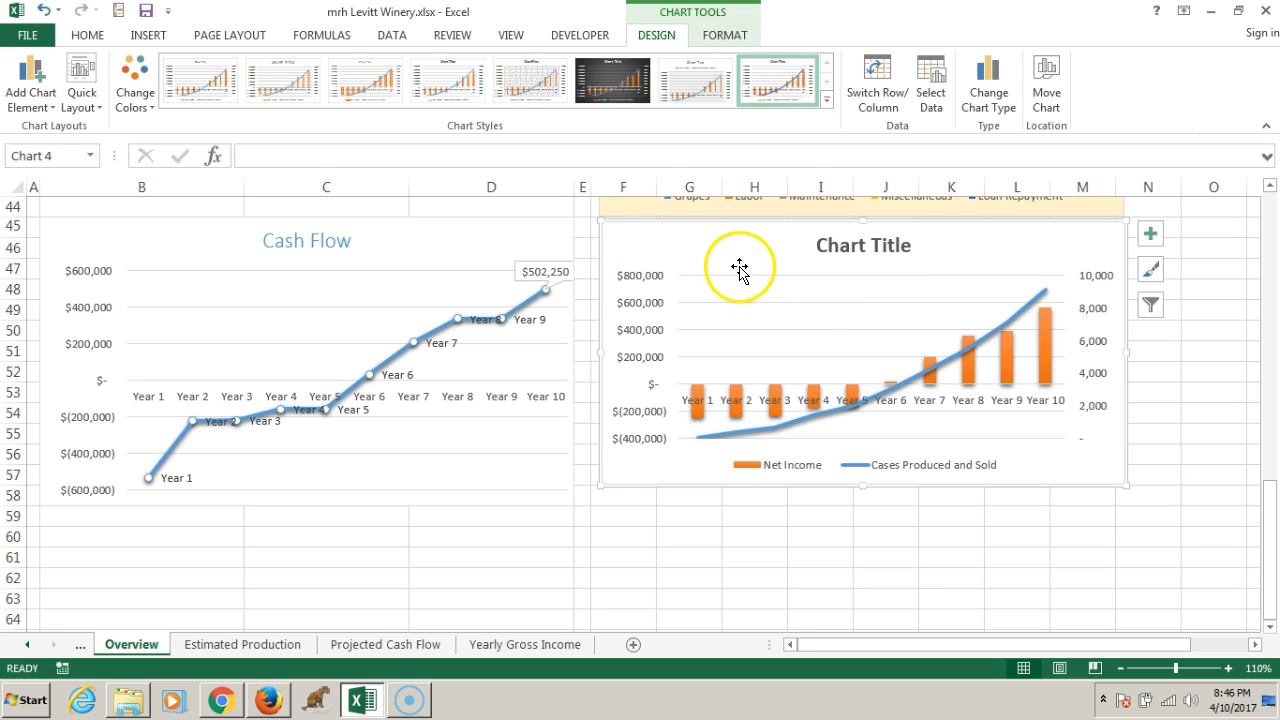
pyautogui.press('Left')
pyautogui.click(1185, 414)
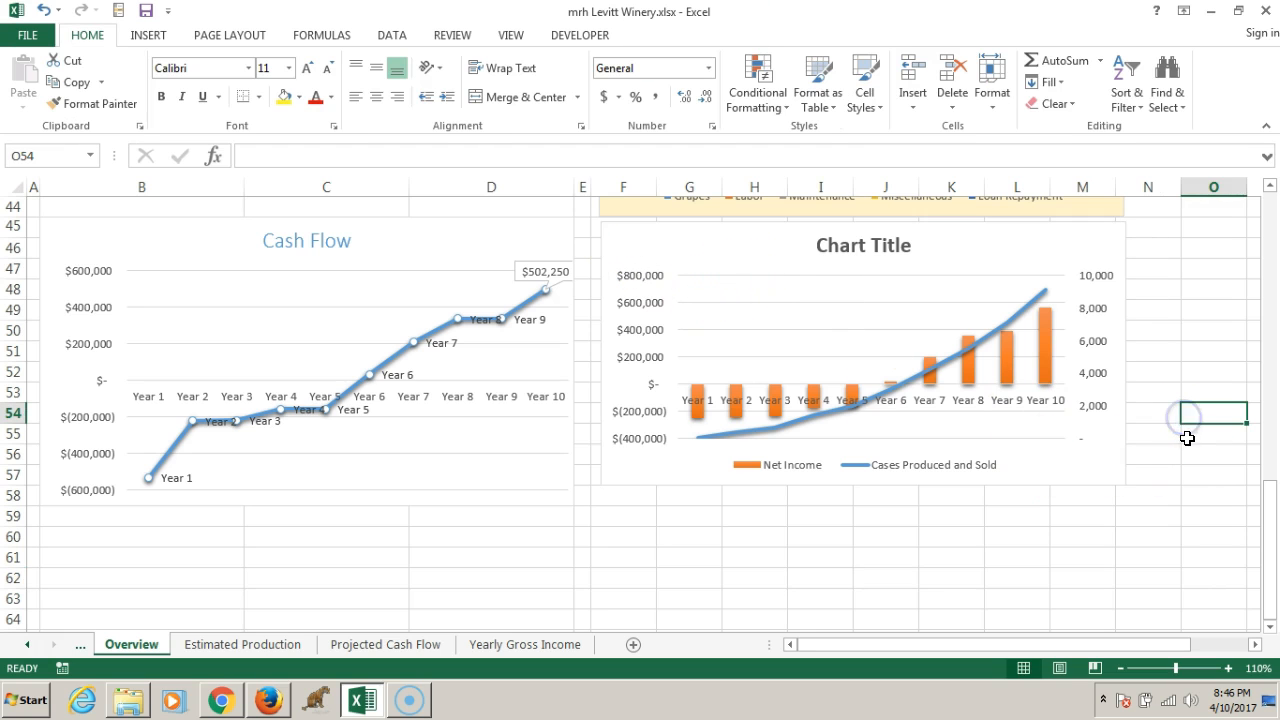
pyautogui.click(674, 450)
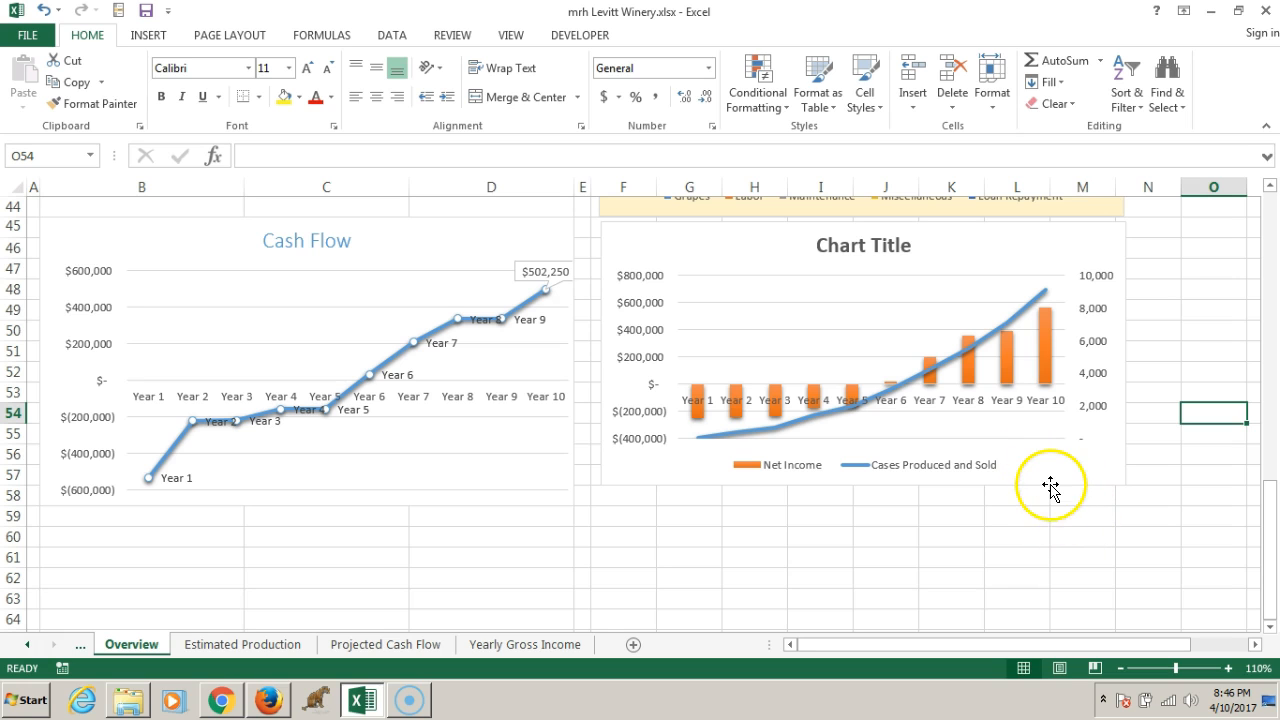
# Step: Replace the combo chart's placeholder title with "Sales Projections"
pyautogui.click(845, 246)
pyautogui.doubleClick(869, 248)
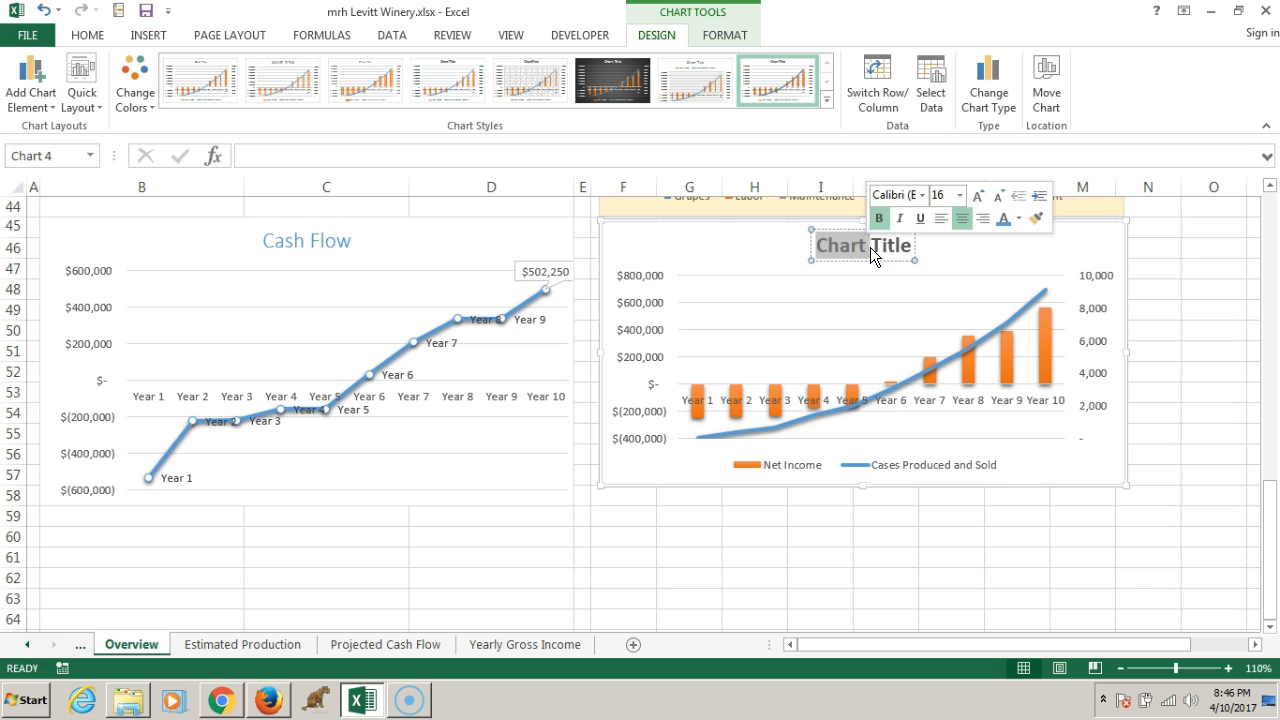
pyautogui.tripleClick(852, 250)
pyautogui.press('BackSpace')
pyautogui.write('Sales Pro')
pyautogui.press('BackSpace')
pyautogui.write('ojections')
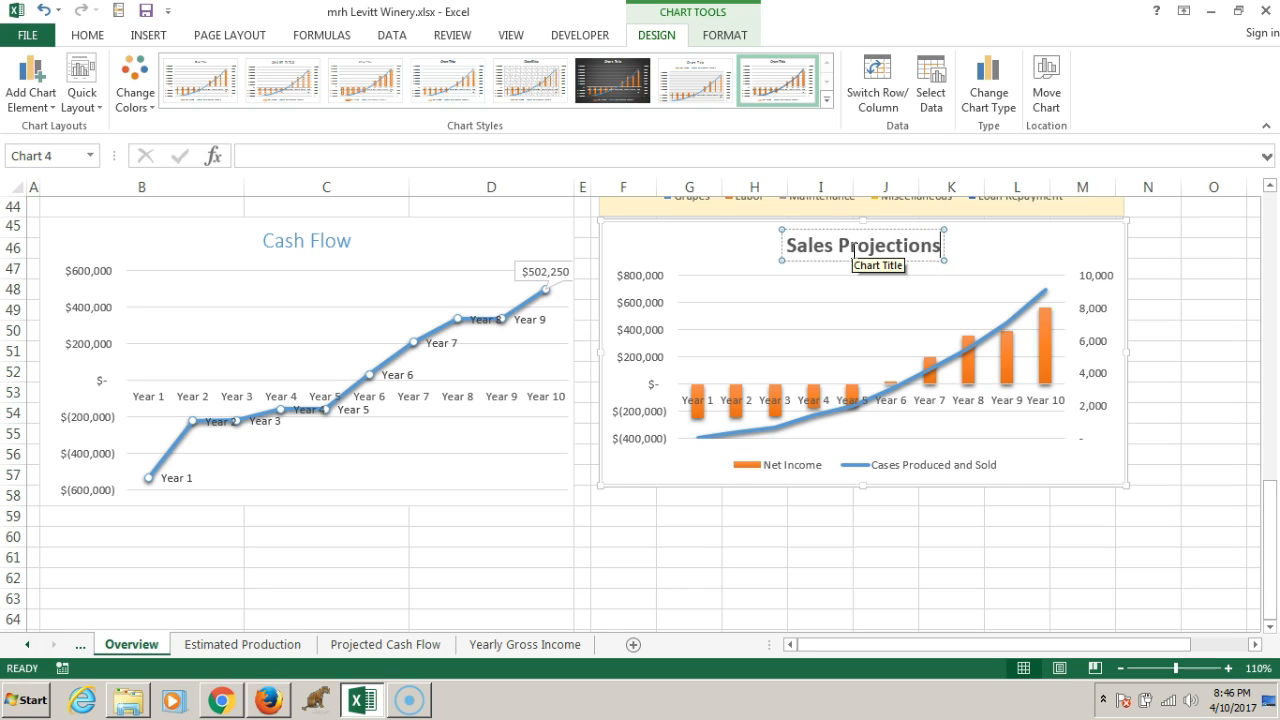
pyautogui.click(1020, 249)
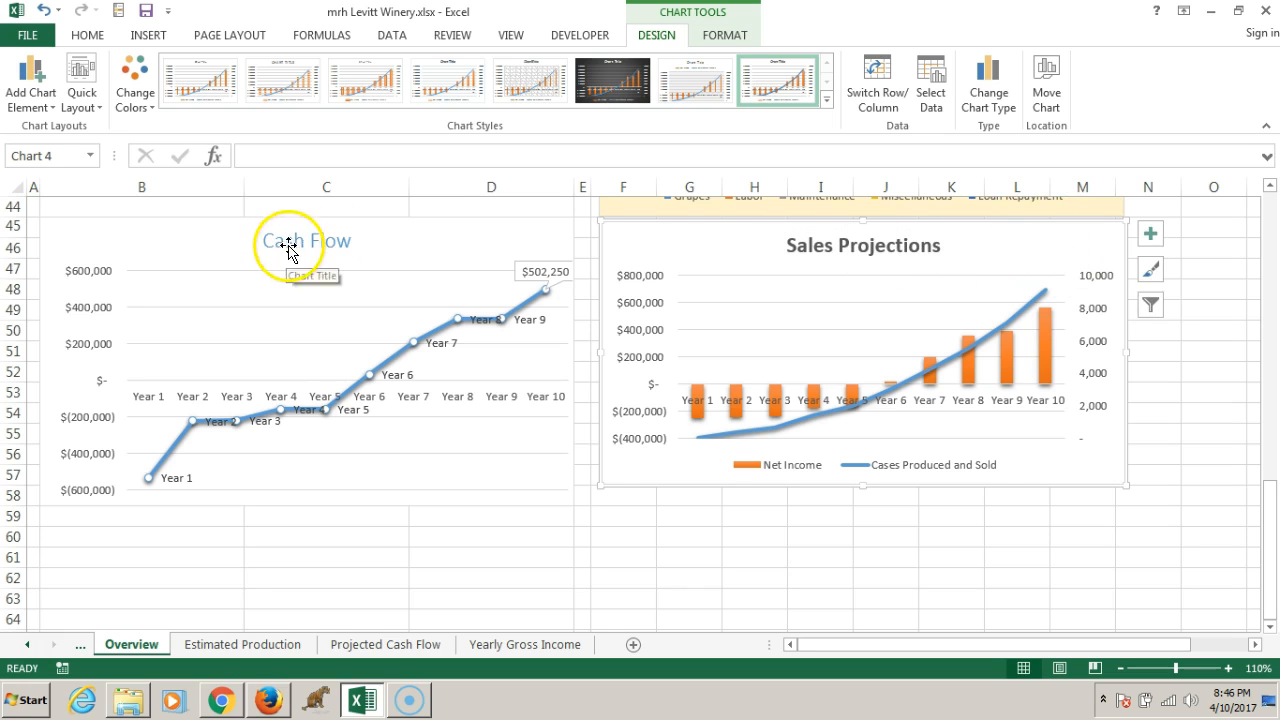
# Step: Copy the Cash Flow chart title's formatting onto the Sales Projections chart title with Format Painter
pyautogui.click(287, 248)
pyautogui.click(88, 35)
pyautogui.click(298, 246)
pyautogui.click(400, 249)
pyautogui.click(320, 240)
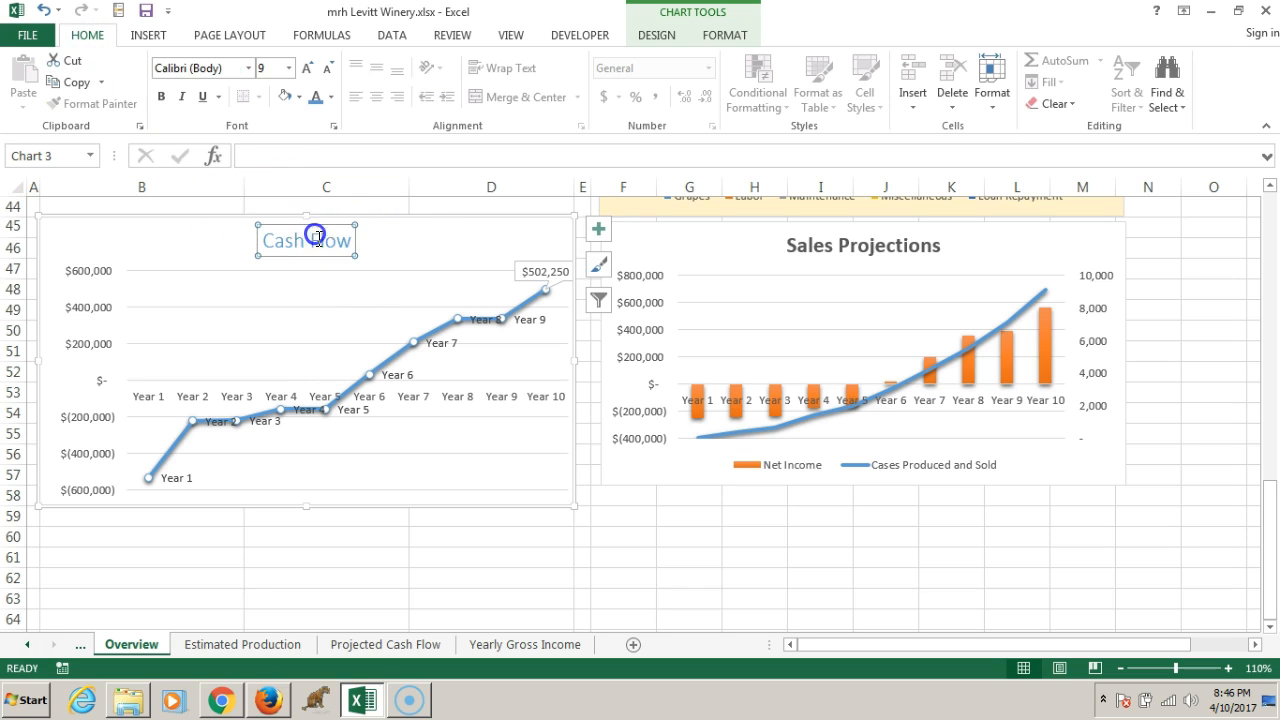
pyautogui.click(98, 104)
pyautogui.click(818, 245)
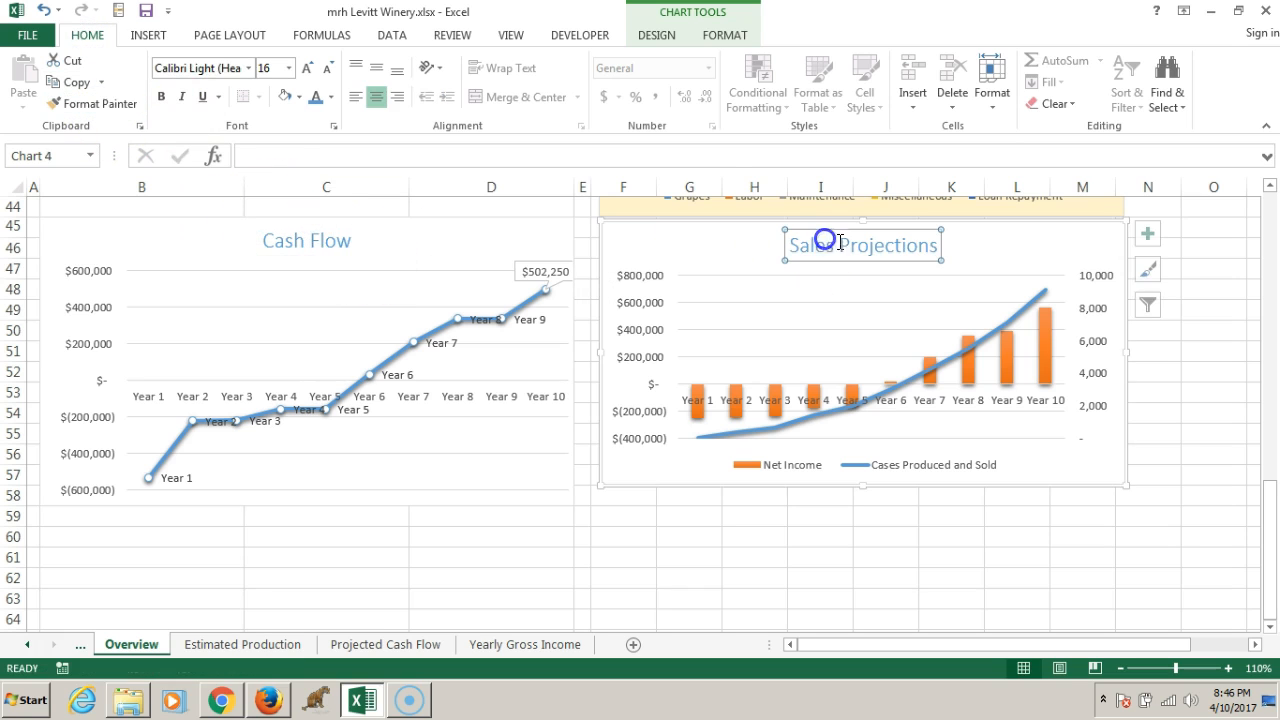
# Step: Delete the legend from the Sales Projections chart
pyautogui.click(770, 389)
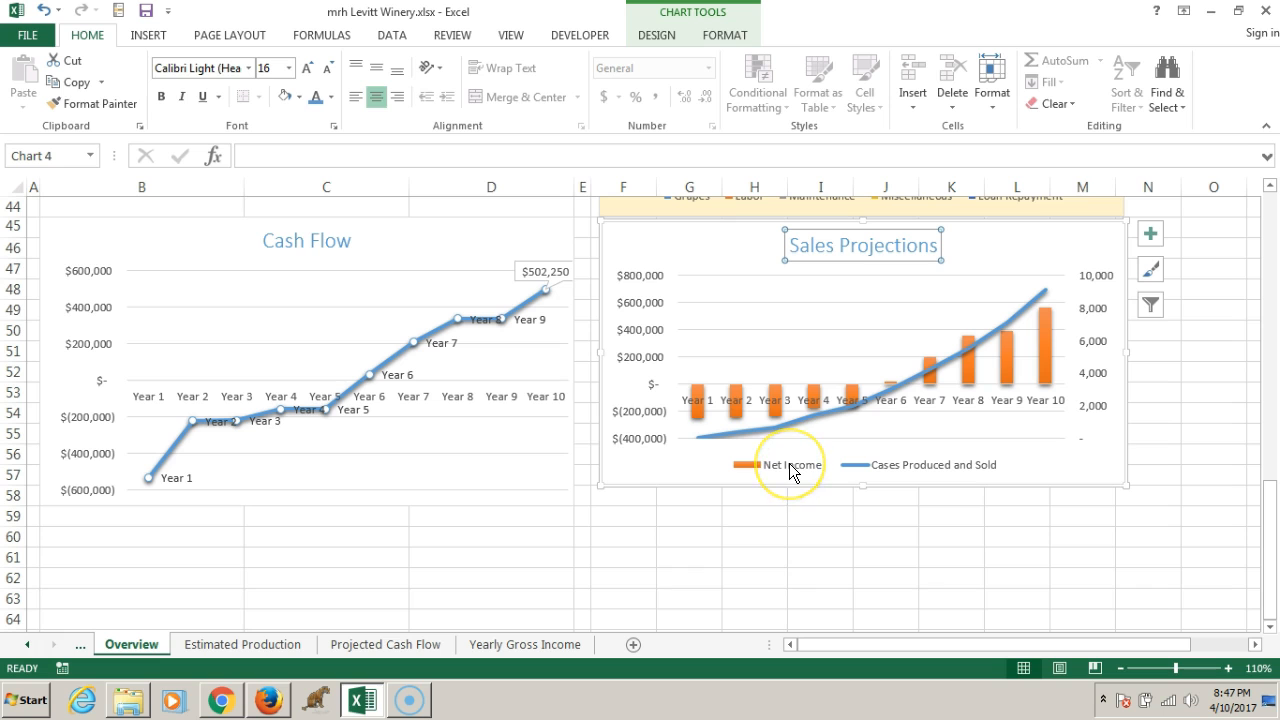
pyautogui.click(944, 478)
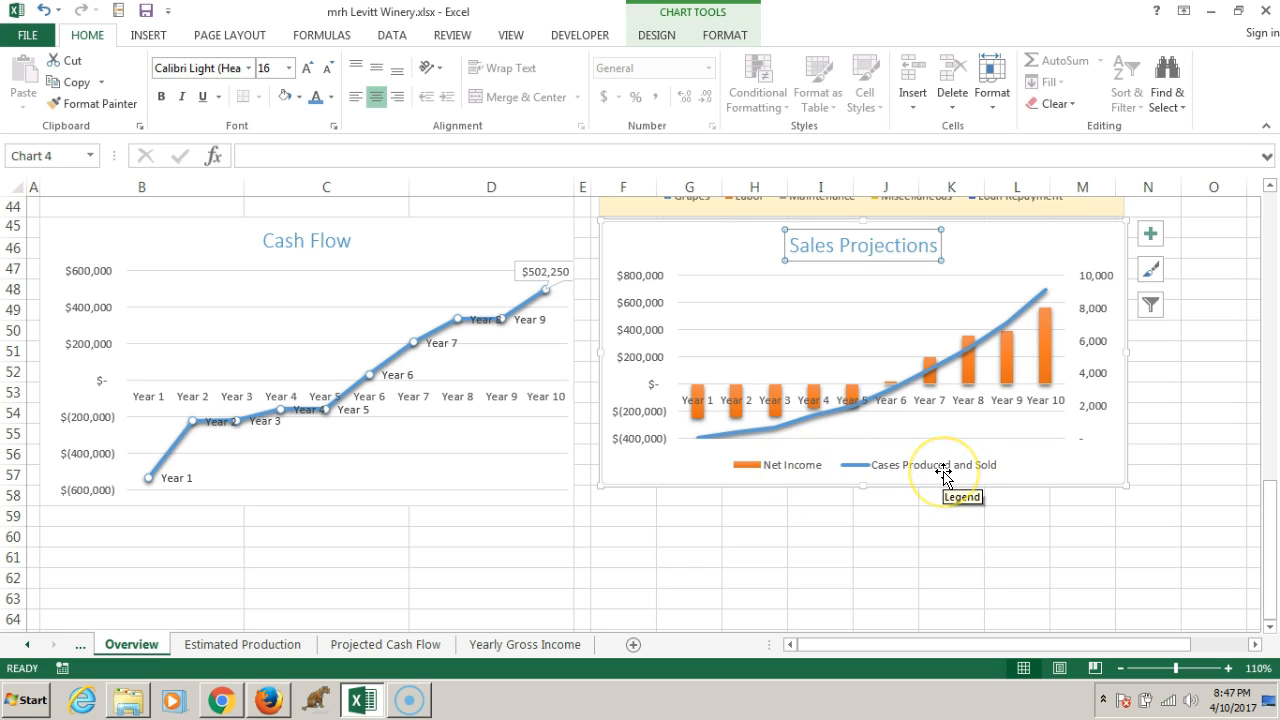
pyautogui.click(944, 475)
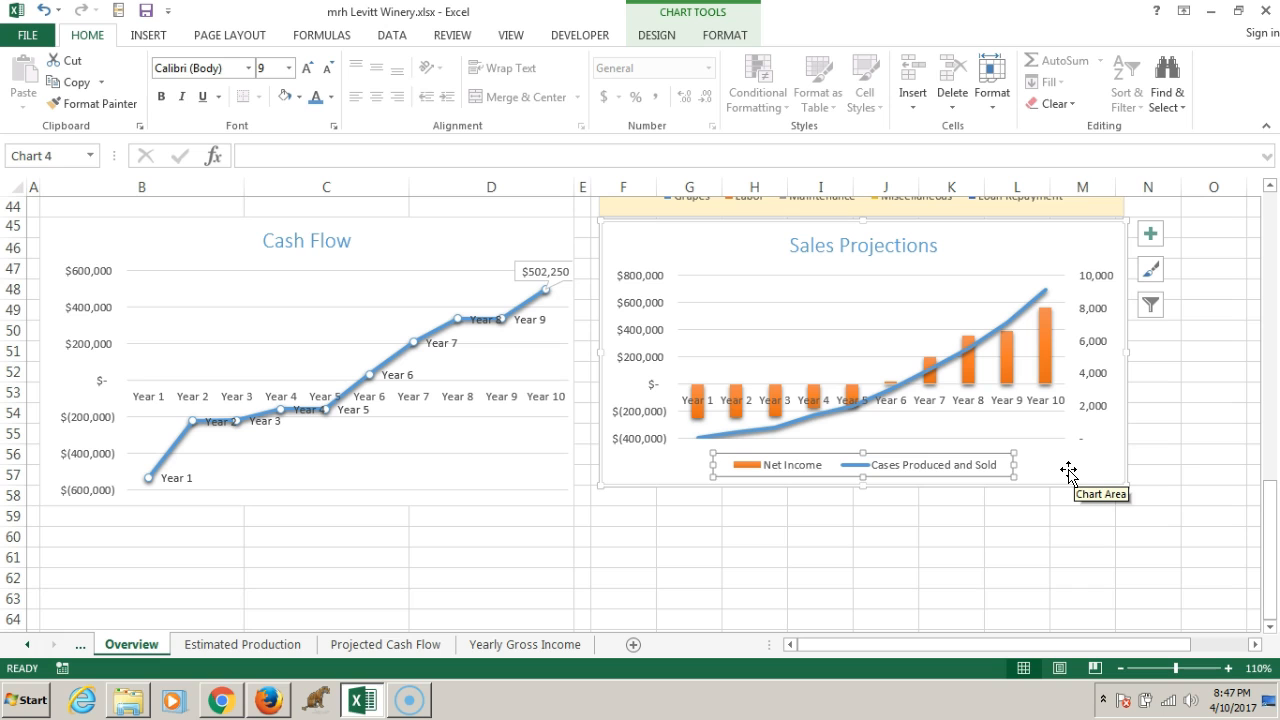
pyautogui.press('Delete')
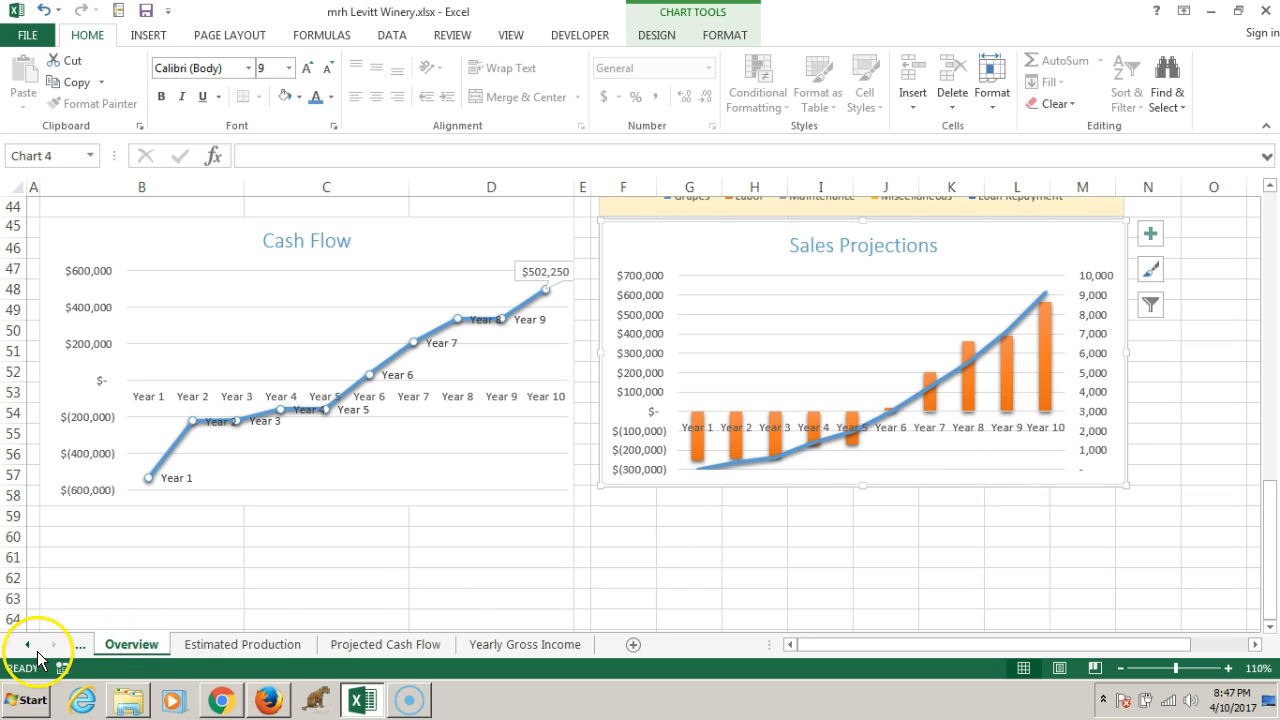
# Step: Add primary major vertical gridlines to the Sales Projections chart
pyautogui.click(620, 345)
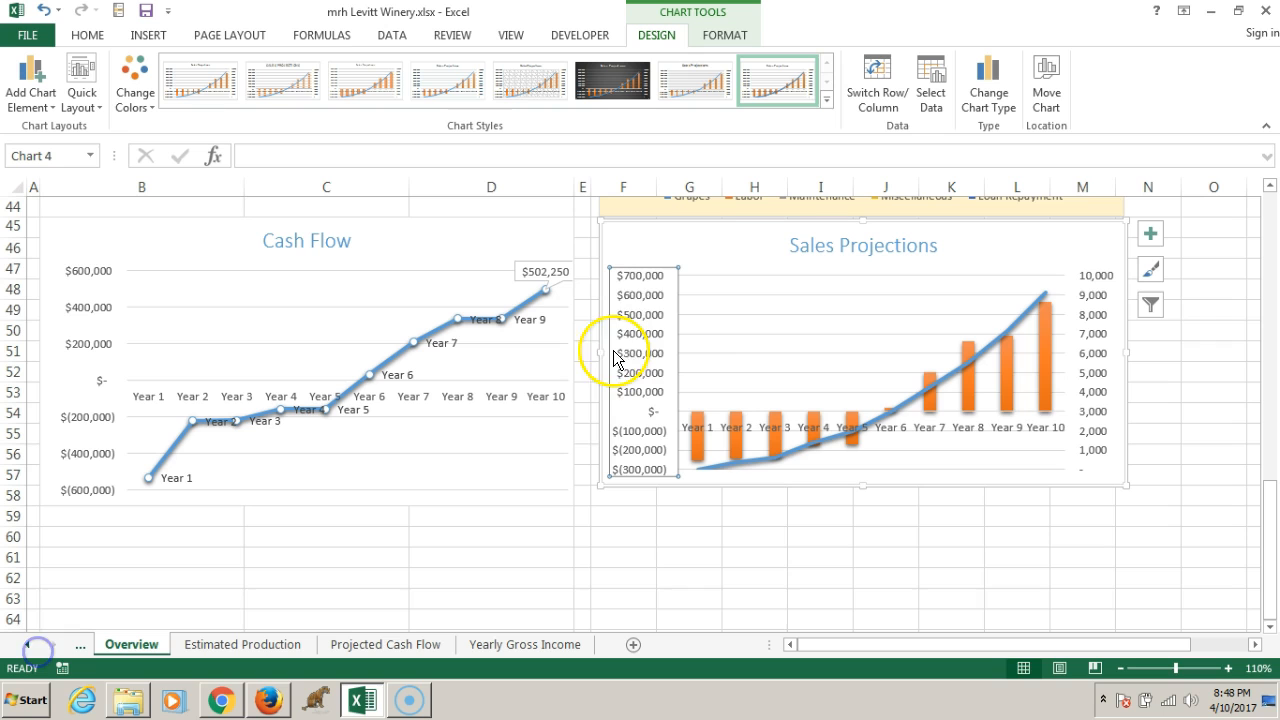
pyautogui.click(1151, 234)
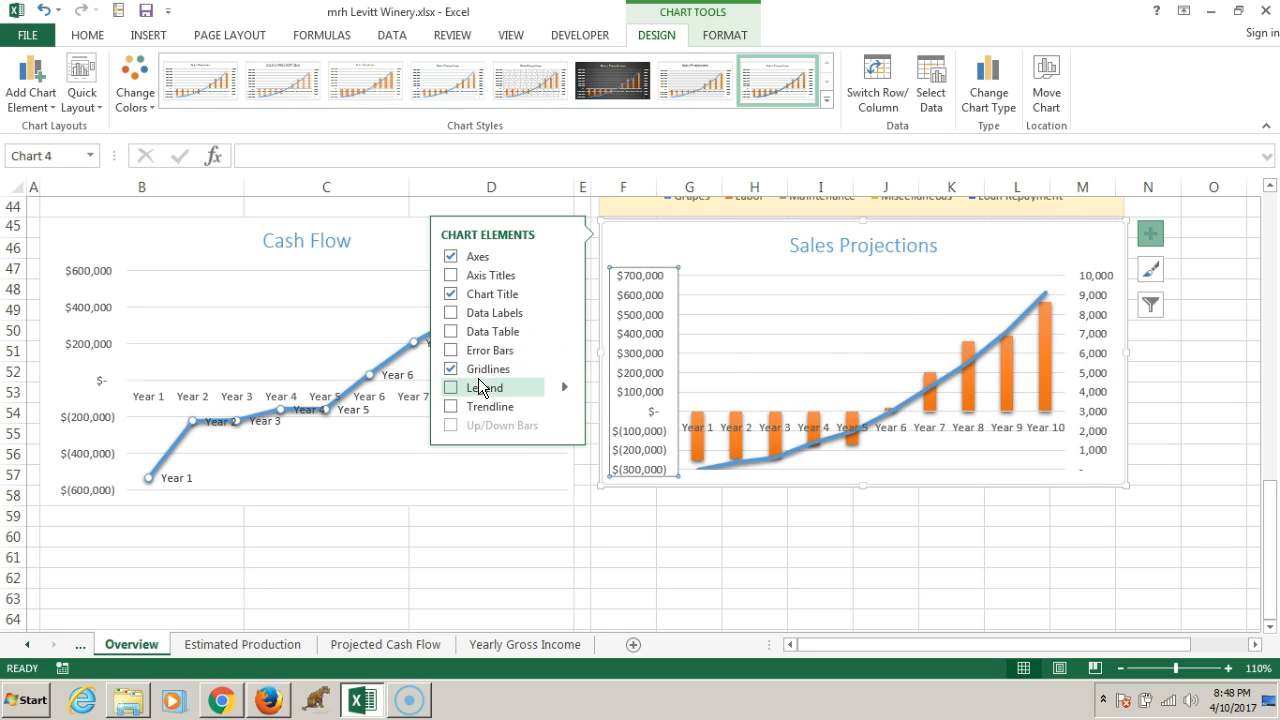
pyautogui.click(565, 369)
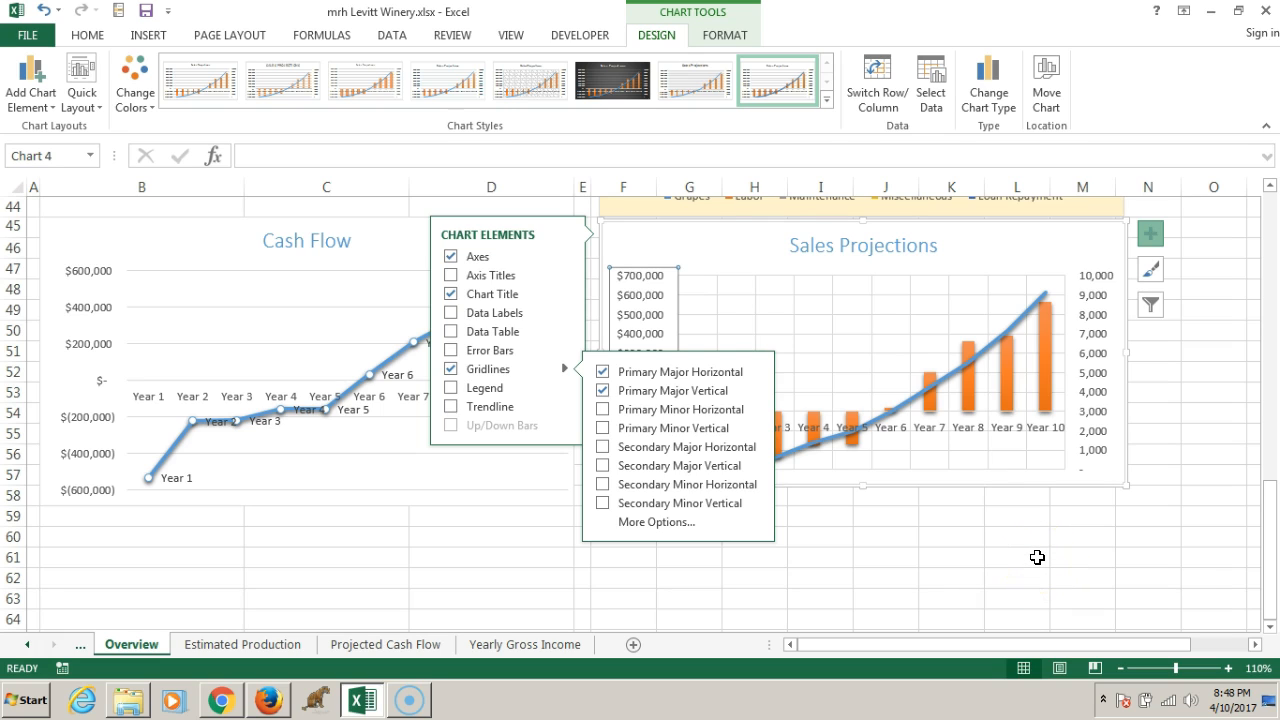
pyautogui.click(700, 248)
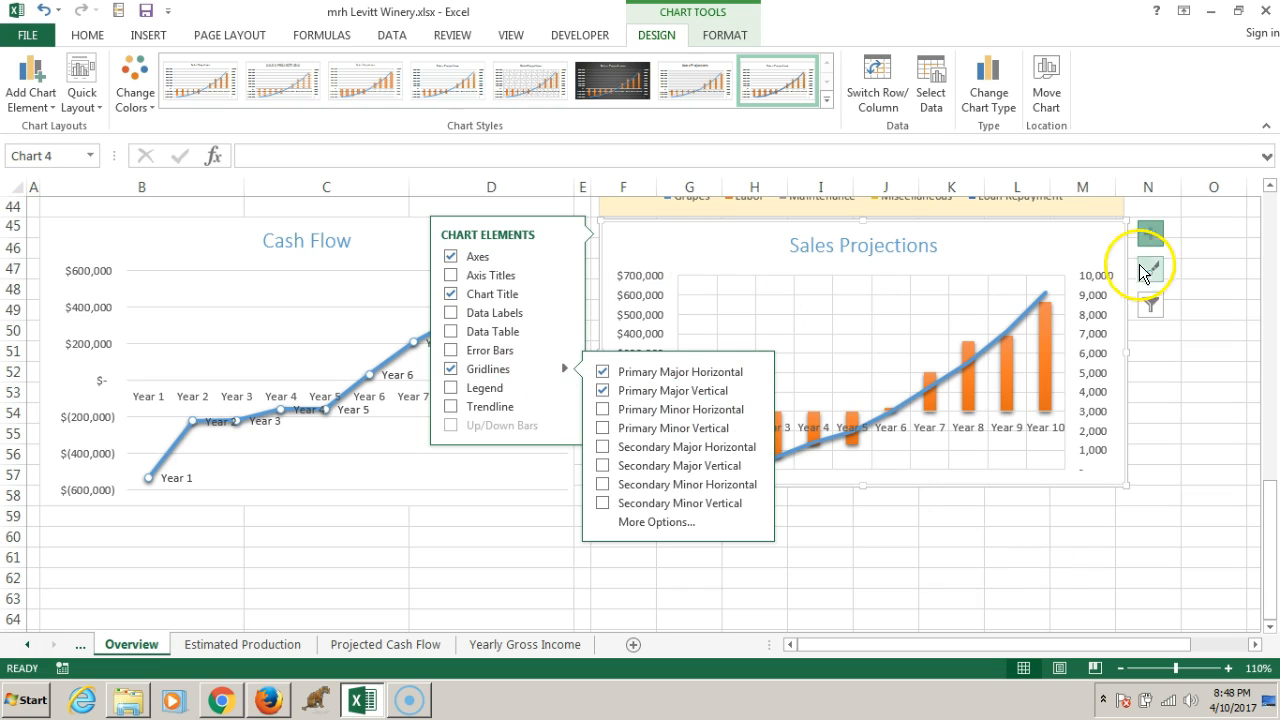
pyautogui.click(1150, 233)
pyautogui.click(640, 241)
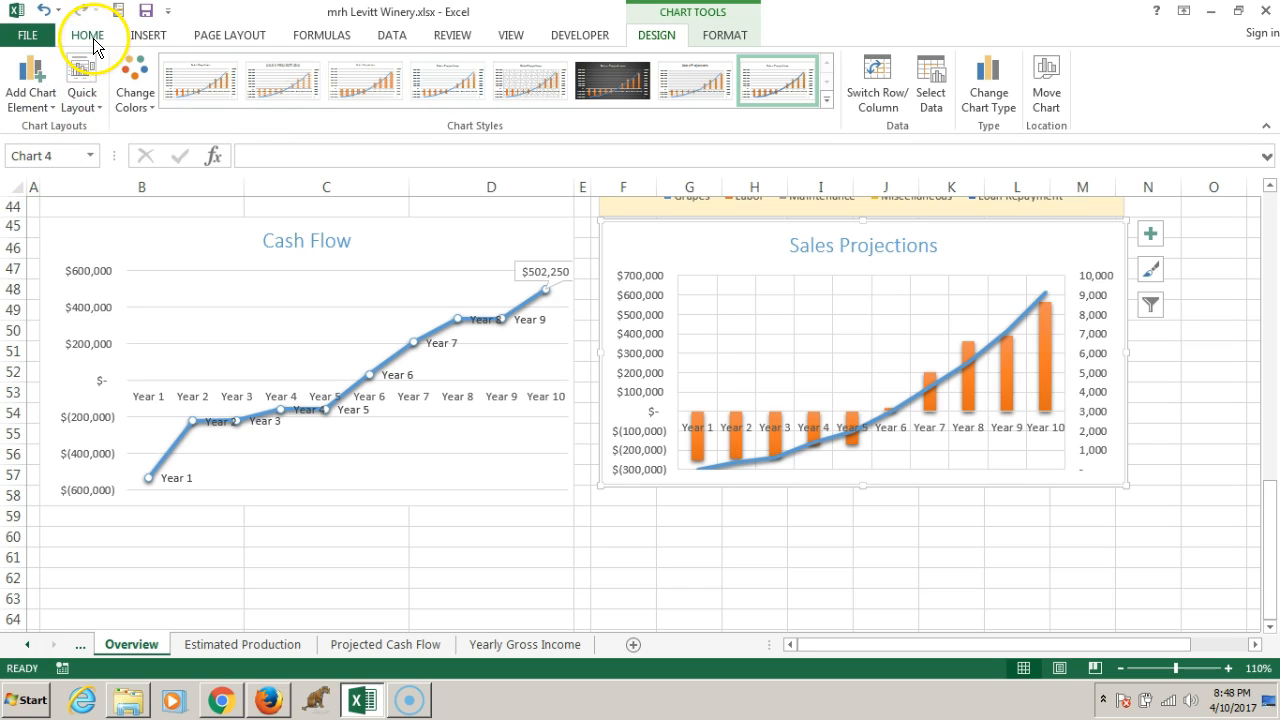
# Step: Fill the plot area of the Sales Projections chart with white
pyautogui.click(724, 38)
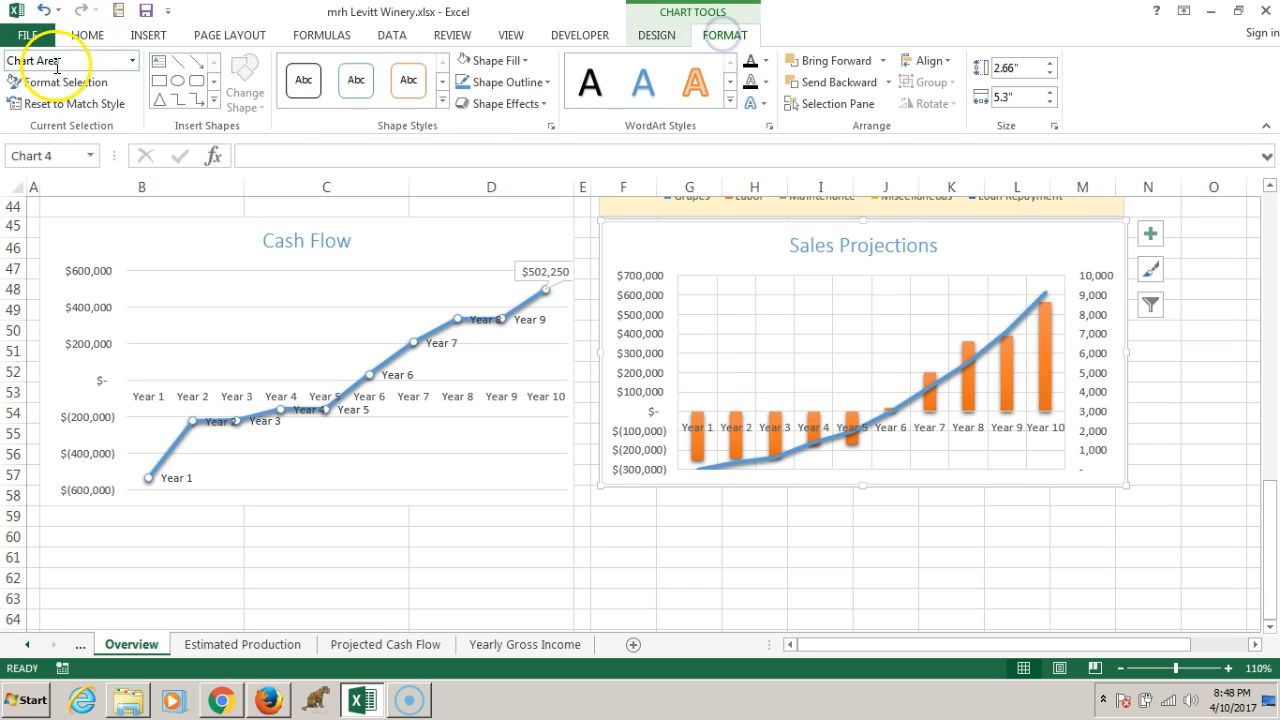
pyautogui.click(133, 61)
pyautogui.click(133, 61)
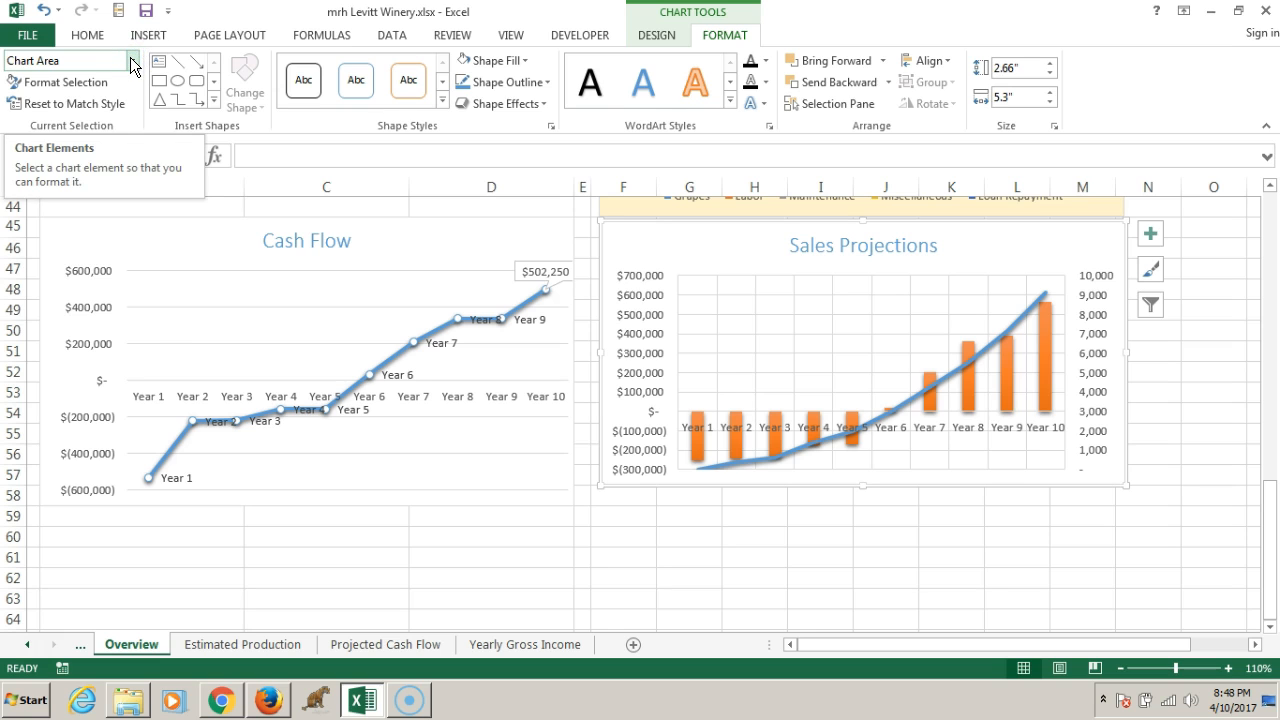
pyautogui.click(133, 61)
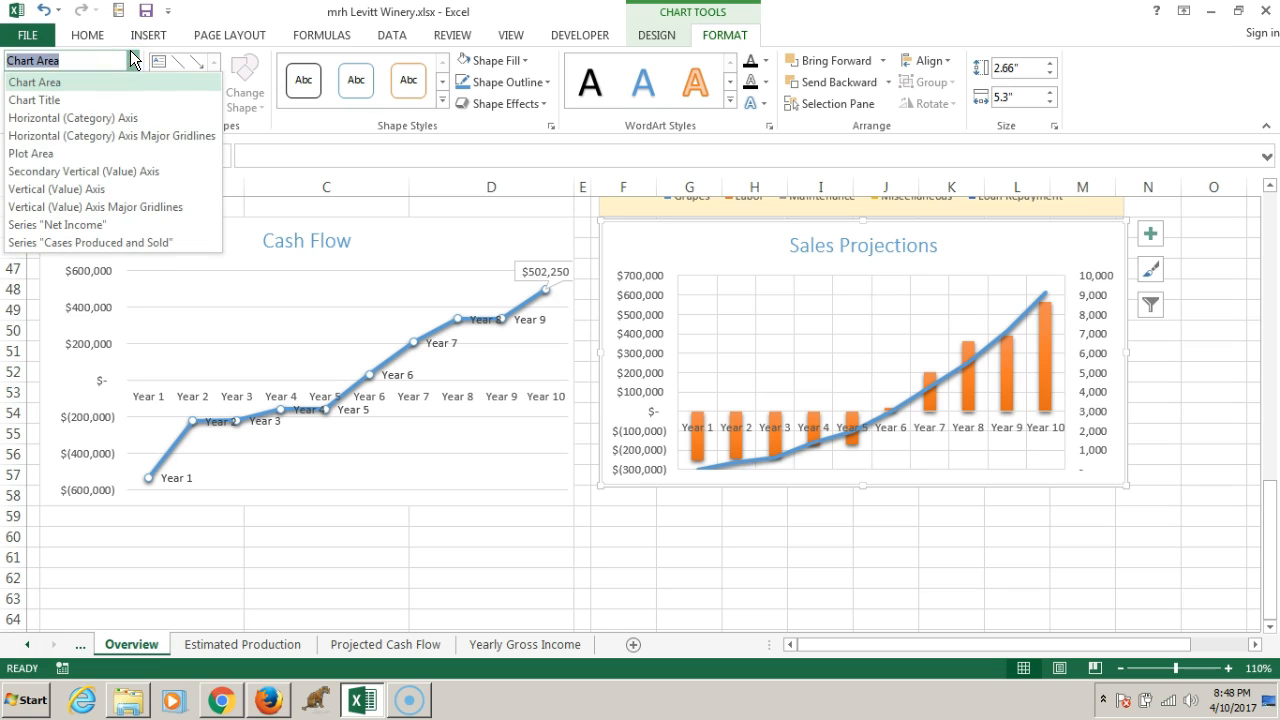
pyautogui.click(97, 154)
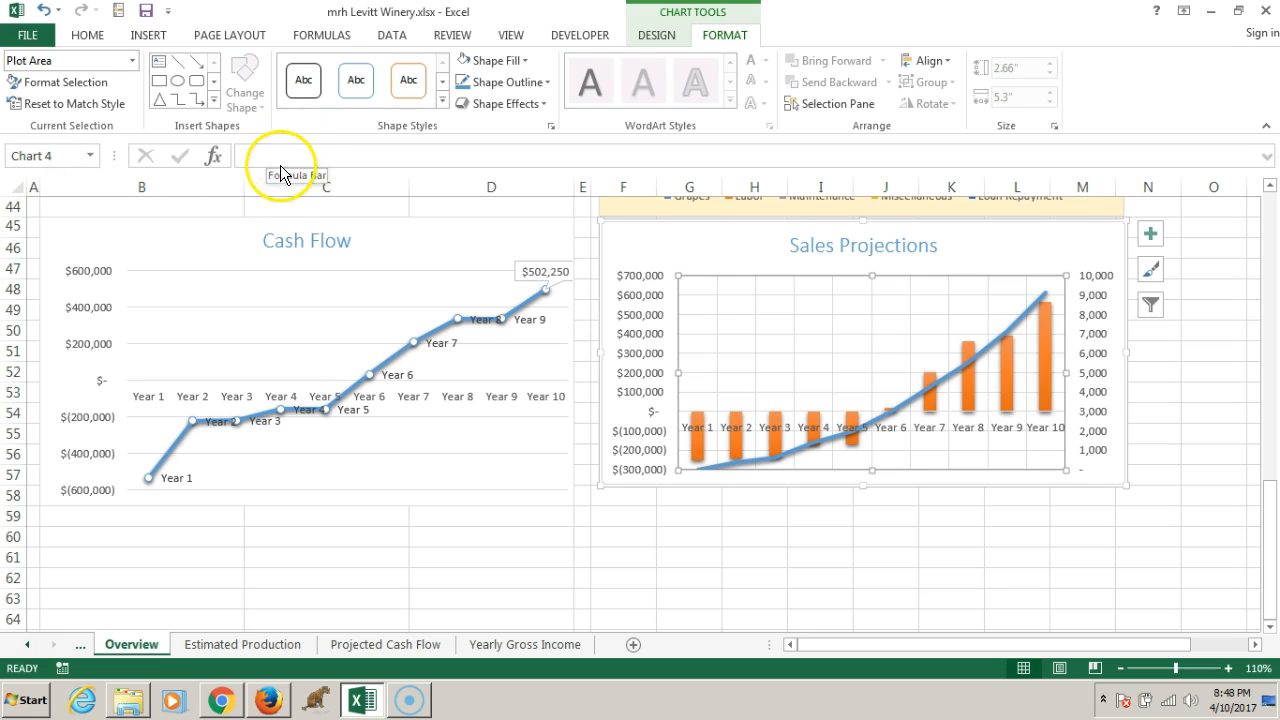
pyautogui.click(527, 64)
pyautogui.click(460, 124)
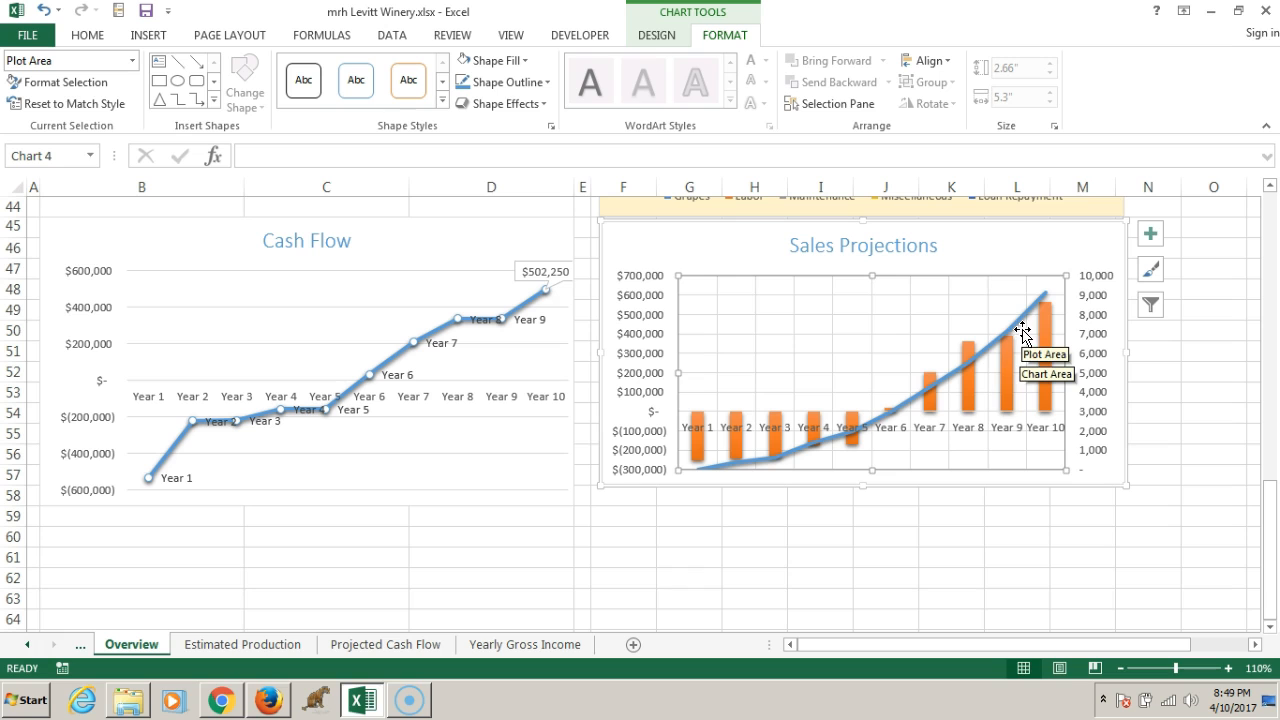
# Step: Fill the chart area of the Sales Projections chart with the light gold theme color, matching the Breakdown of Business Expenses chart
pyautogui.click(132, 61)
pyautogui.click(103, 80)
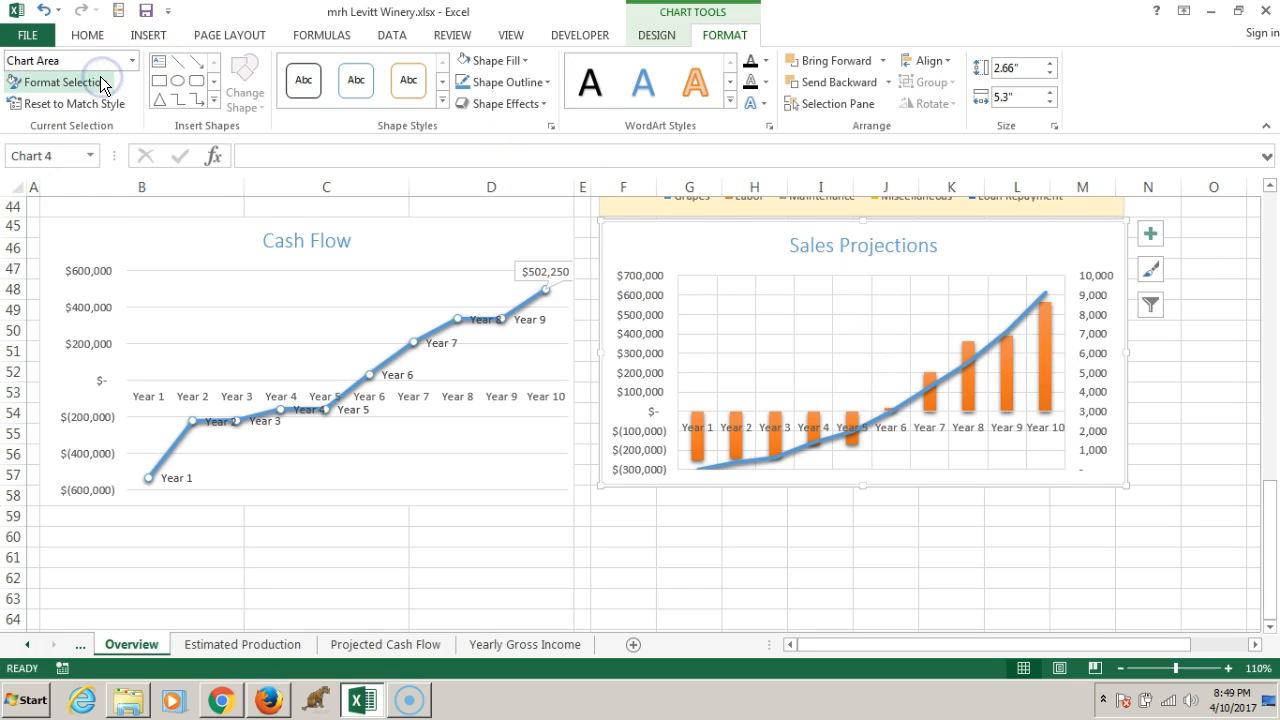
pyautogui.click(528, 63)
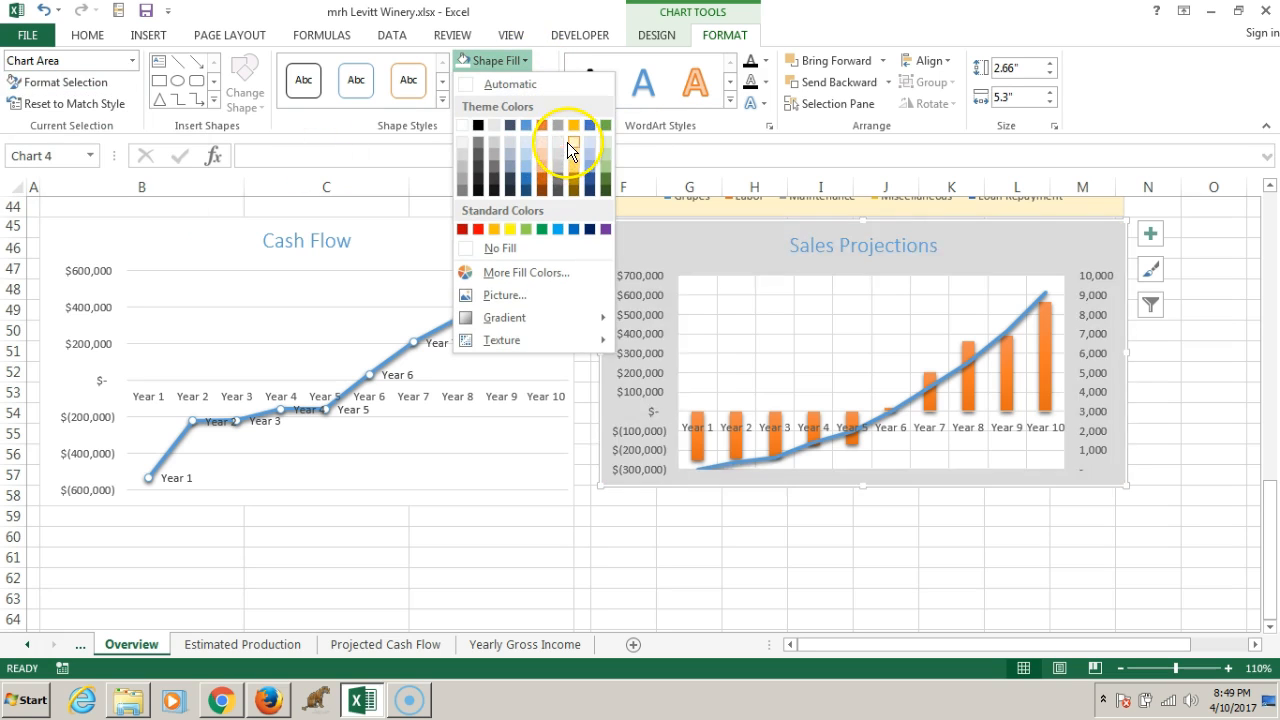
pyautogui.click(573, 143)
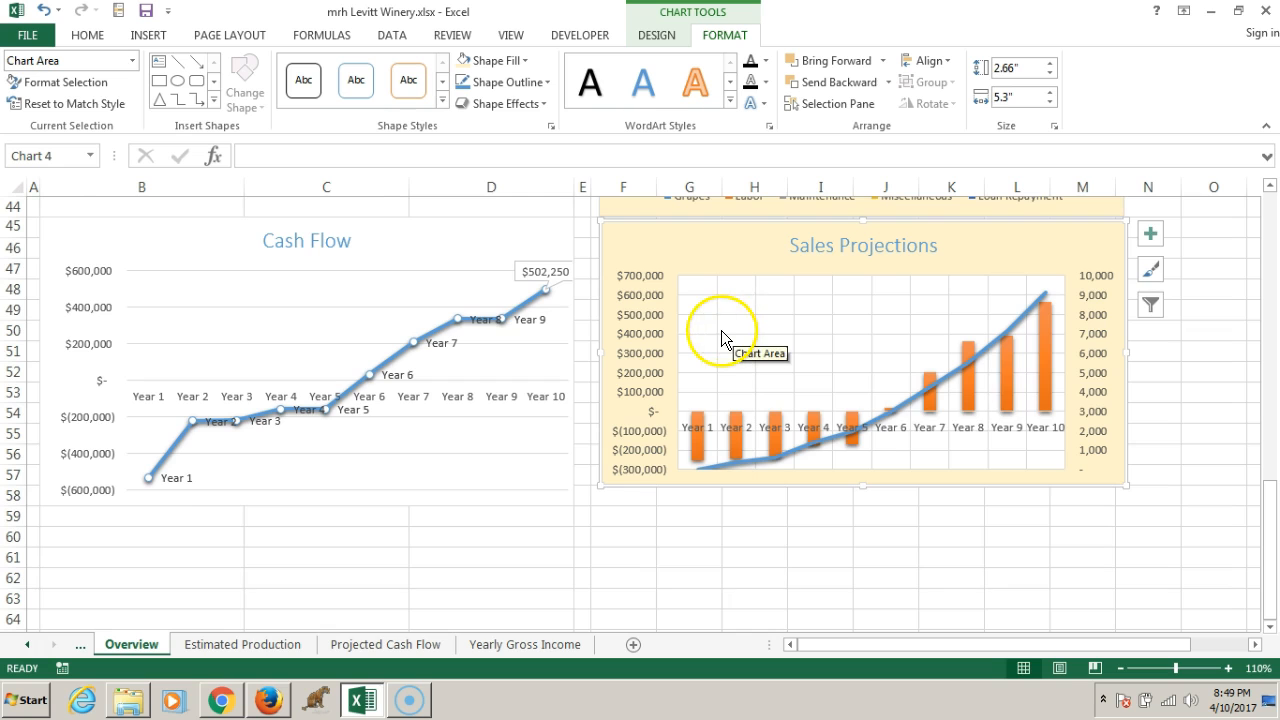
pyautogui.scroll(1, 725, 335)
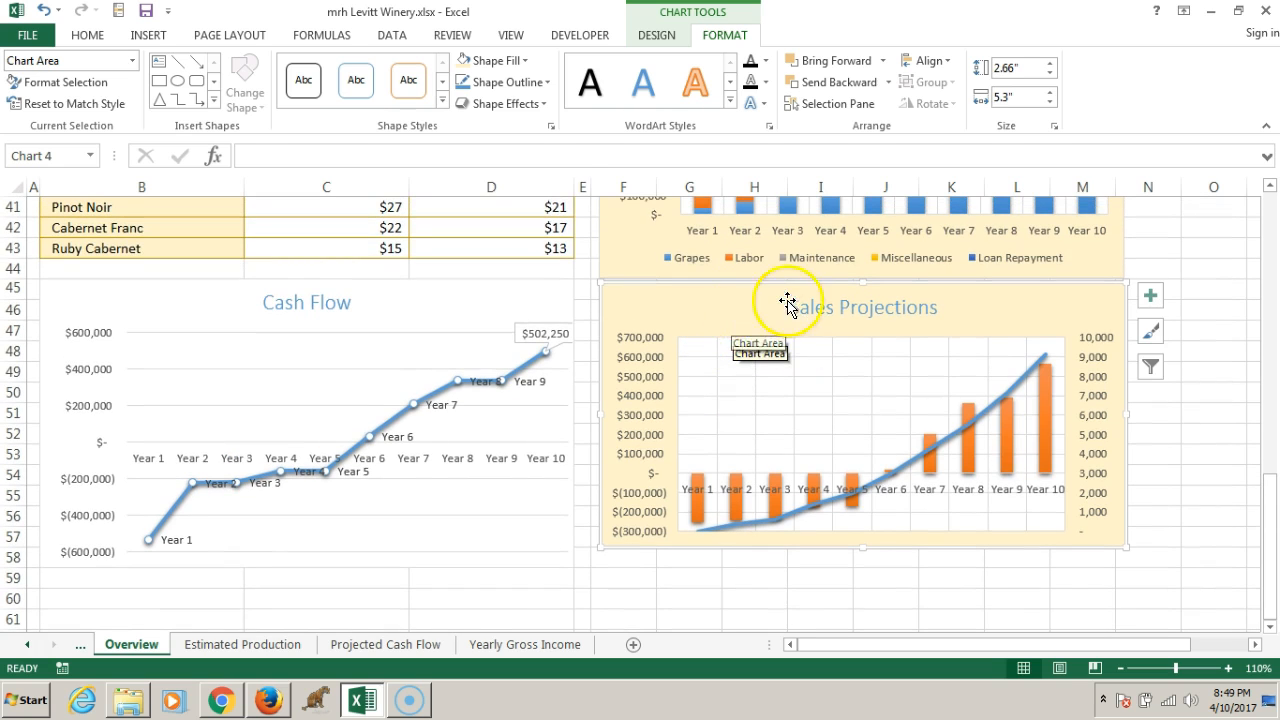
pyautogui.scroll(2, 760, 300)
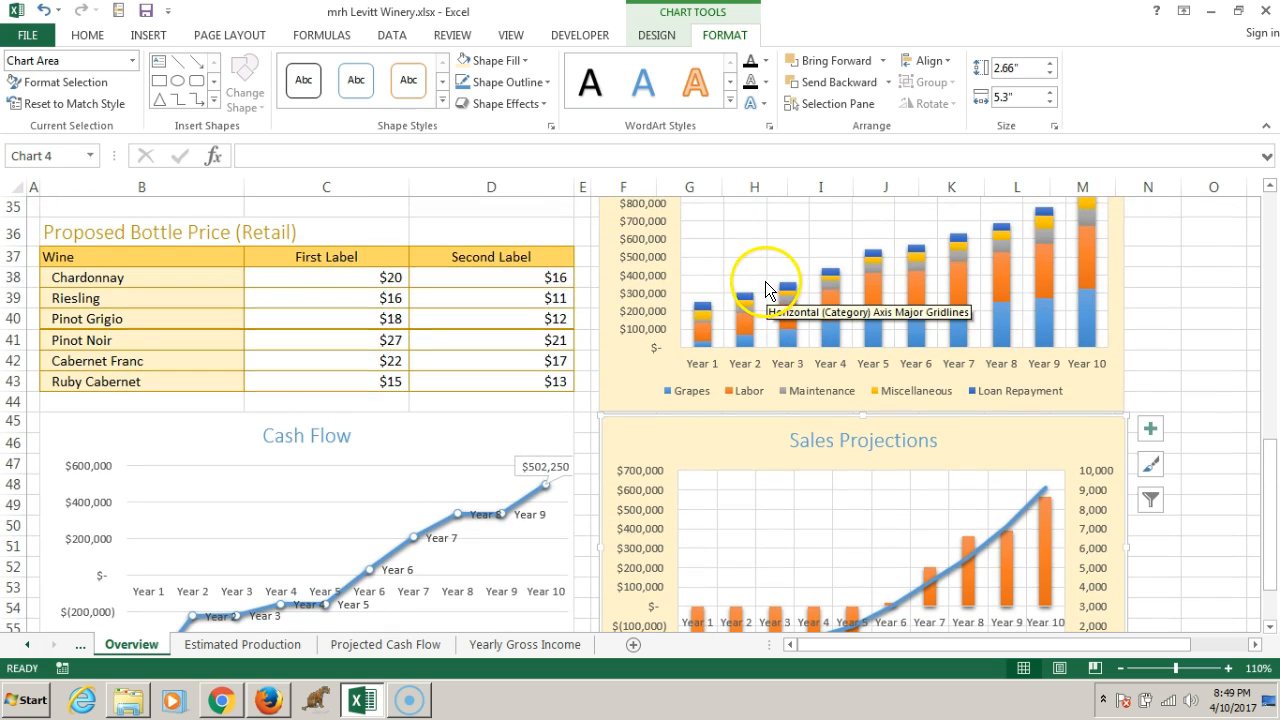
pyautogui.scroll(1, 760, 292)
pyautogui.scroll(-3, 756, 285)
pyautogui.scroll(1, 758, 278)
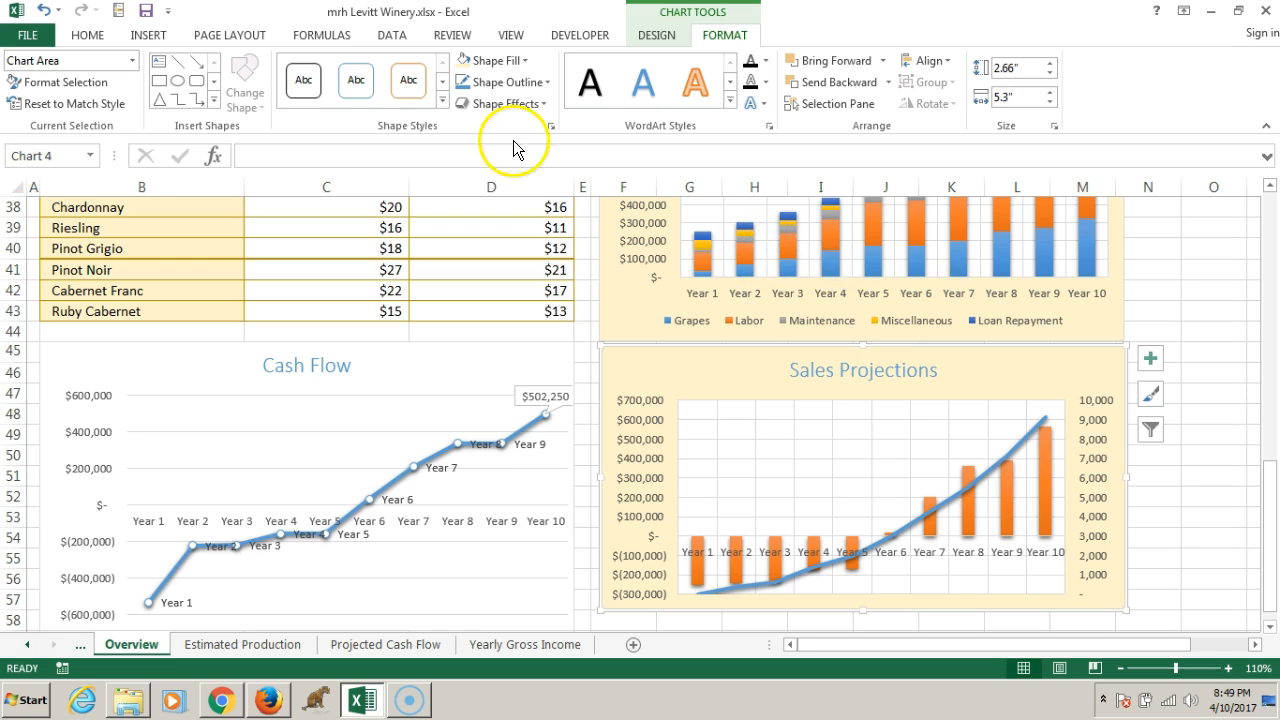
# Step: Fill the chart area of the Cash Flow chart with the same light gold theme color
pyautogui.click(106, 372)
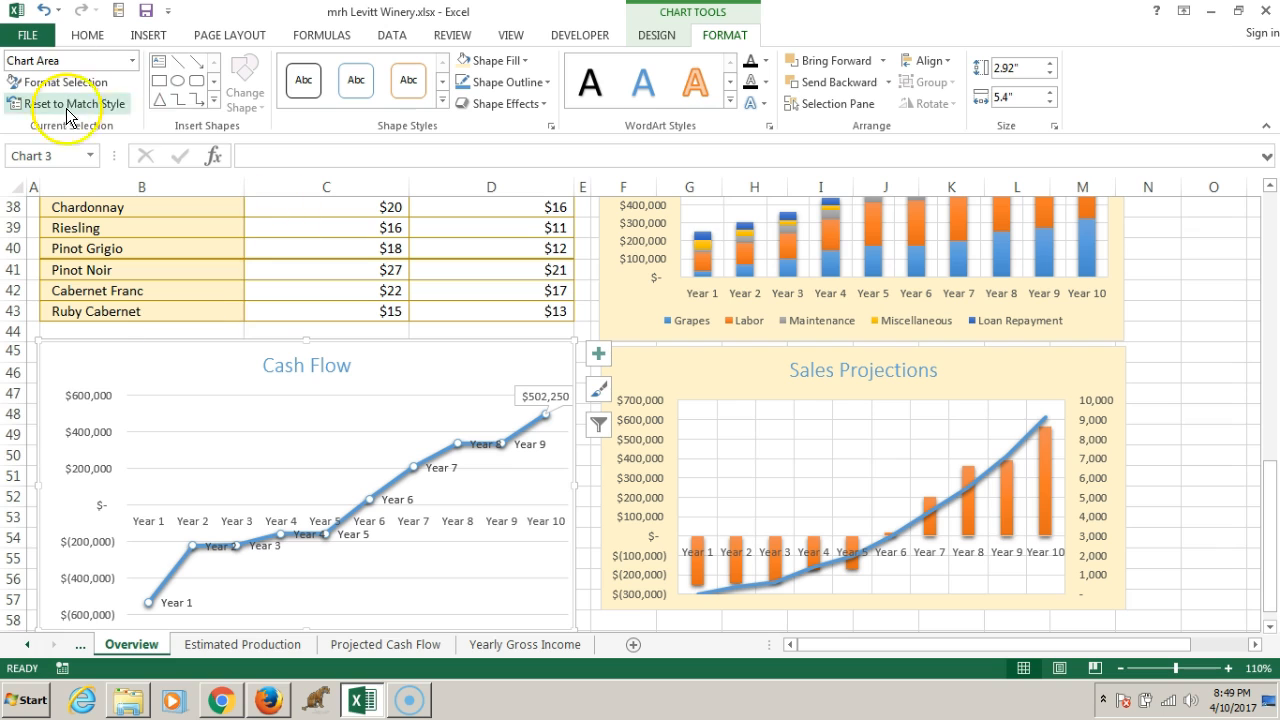
pyautogui.moveTo(92, 354); pyautogui.dragTo(96, 354)
pyautogui.click(134, 63)
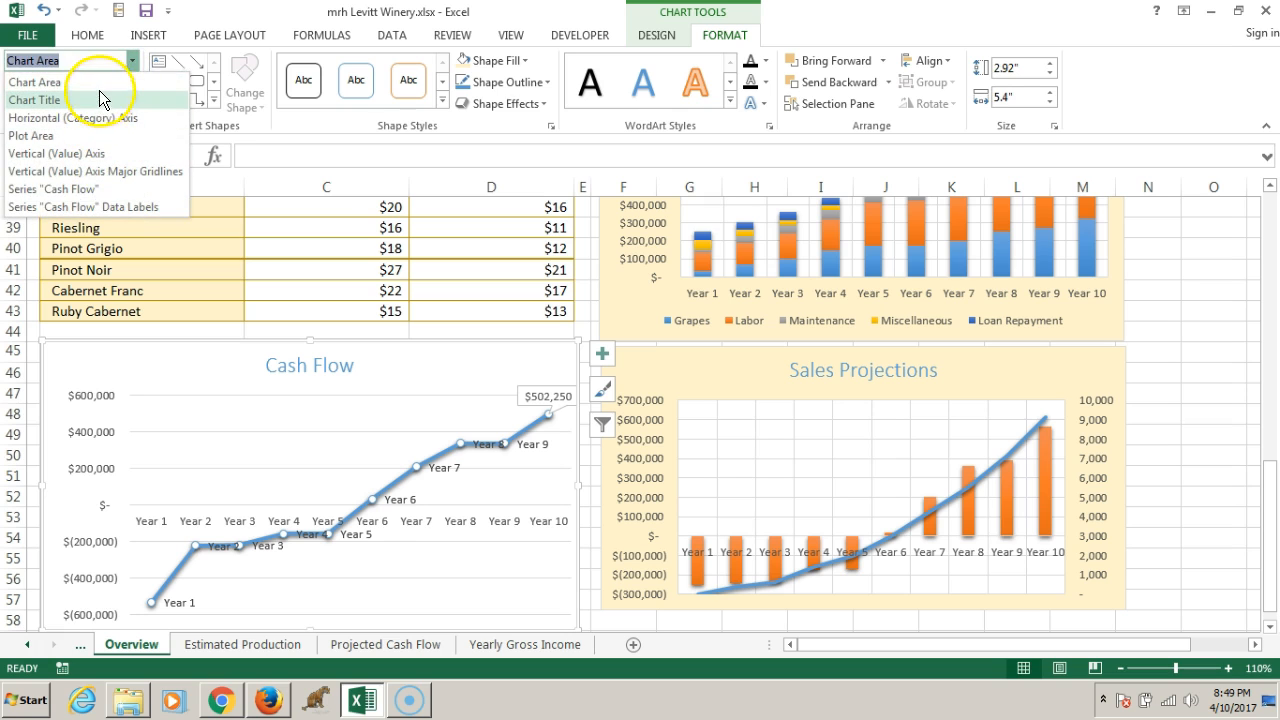
pyautogui.click(99, 86)
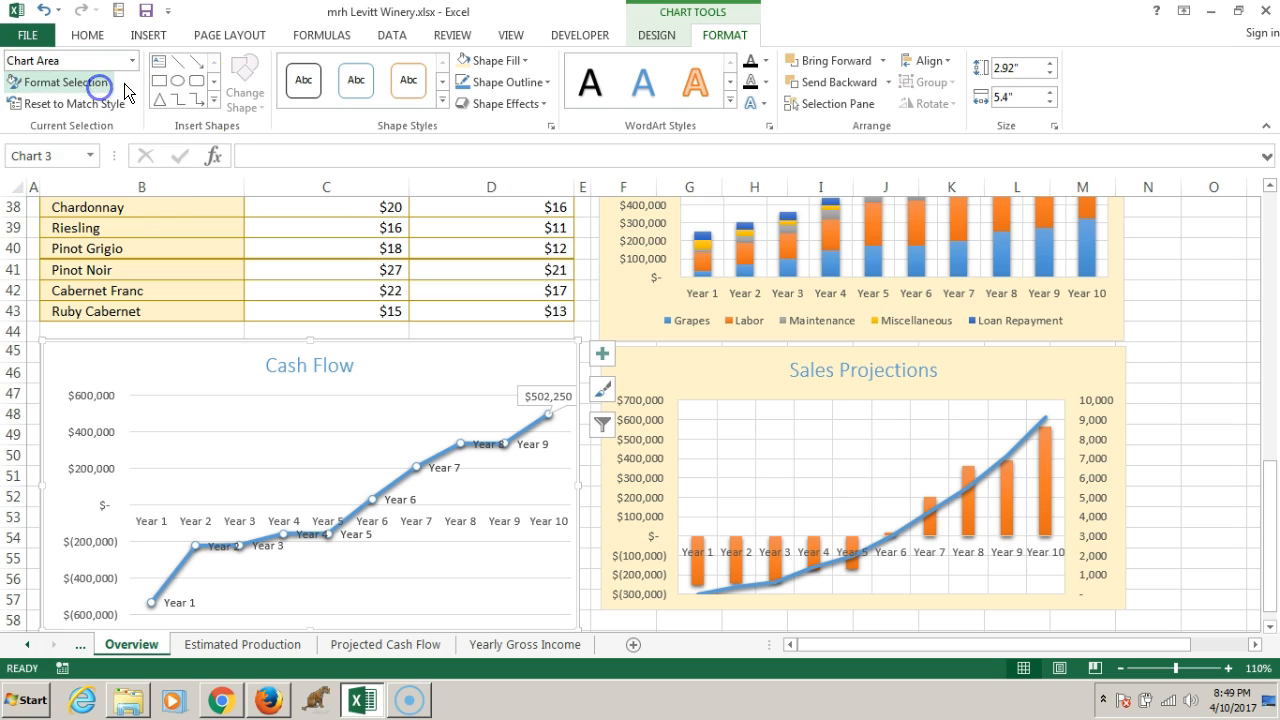
pyautogui.click(526, 62)
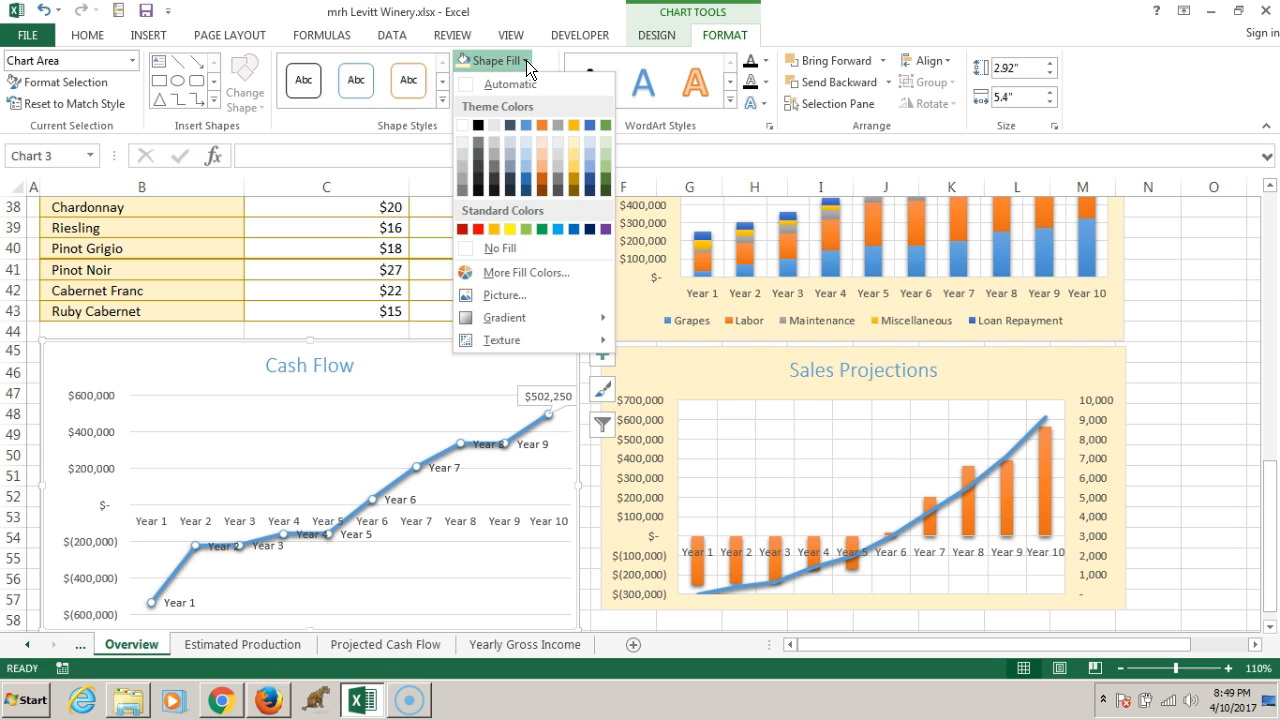
pyautogui.click(576, 141)
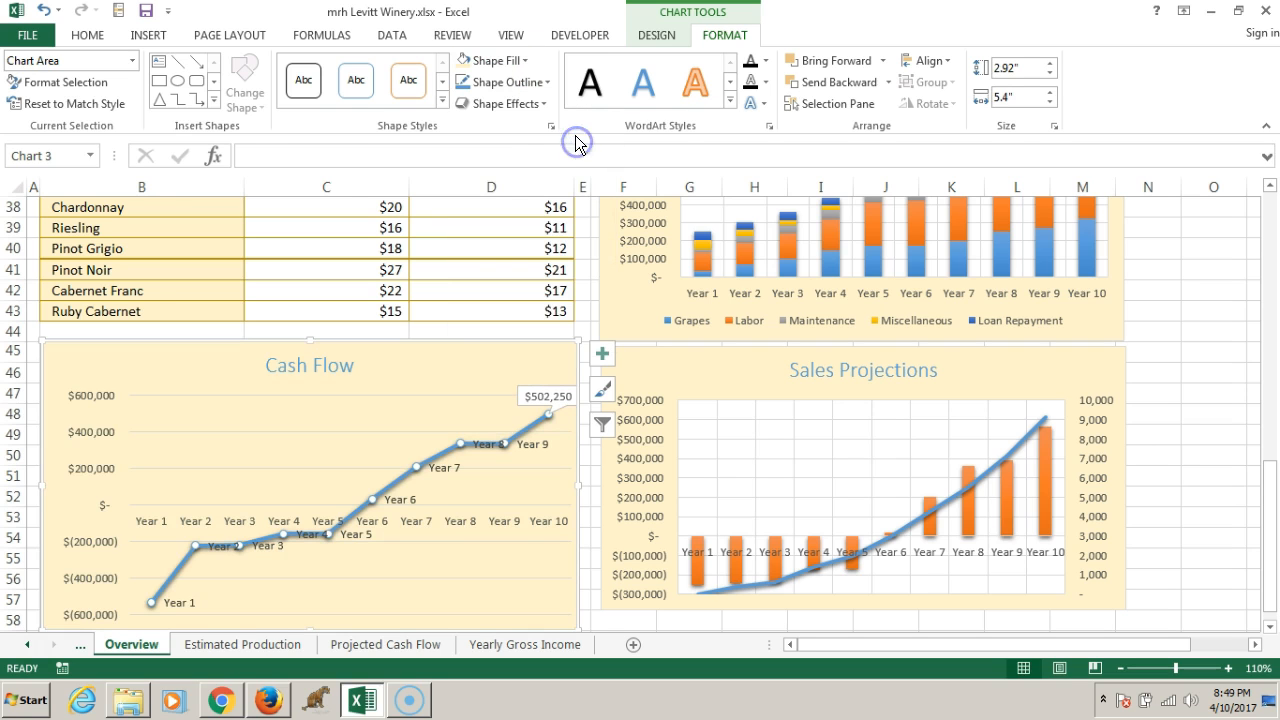
# Step: Fill the plot area of the Cash Flow chart with white
pyautogui.click(131, 60)
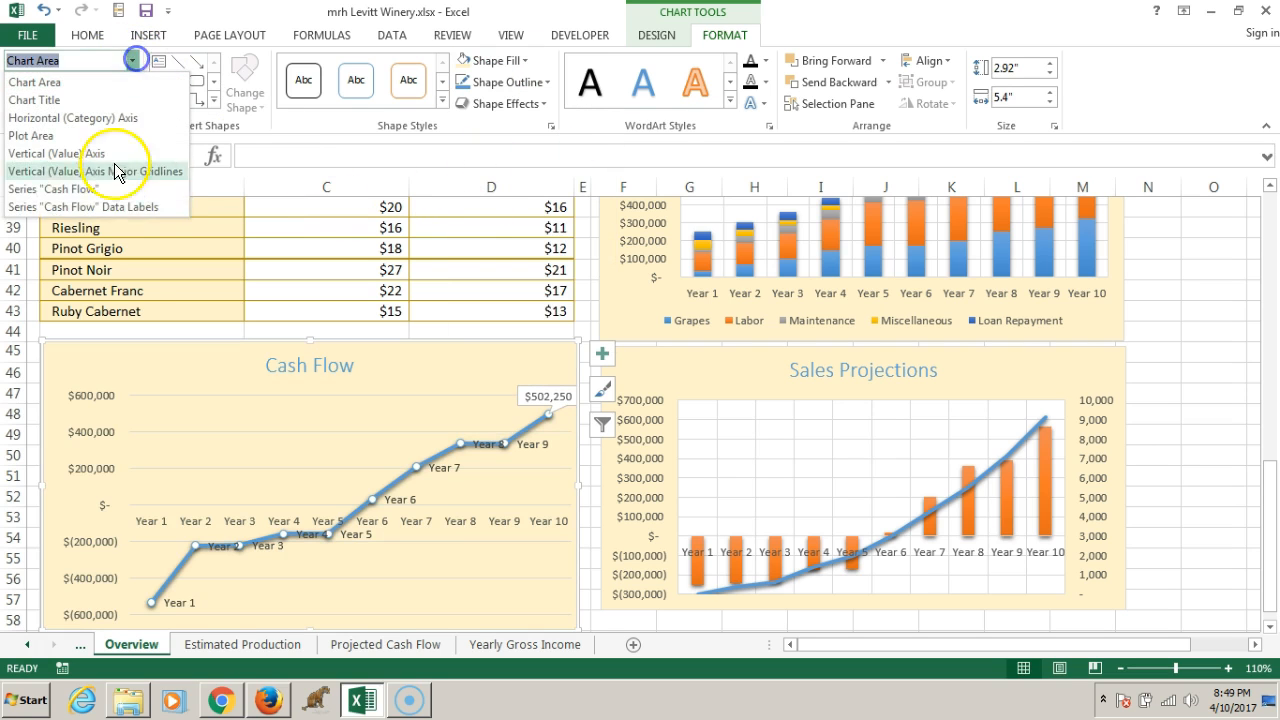
pyautogui.click(94, 136)
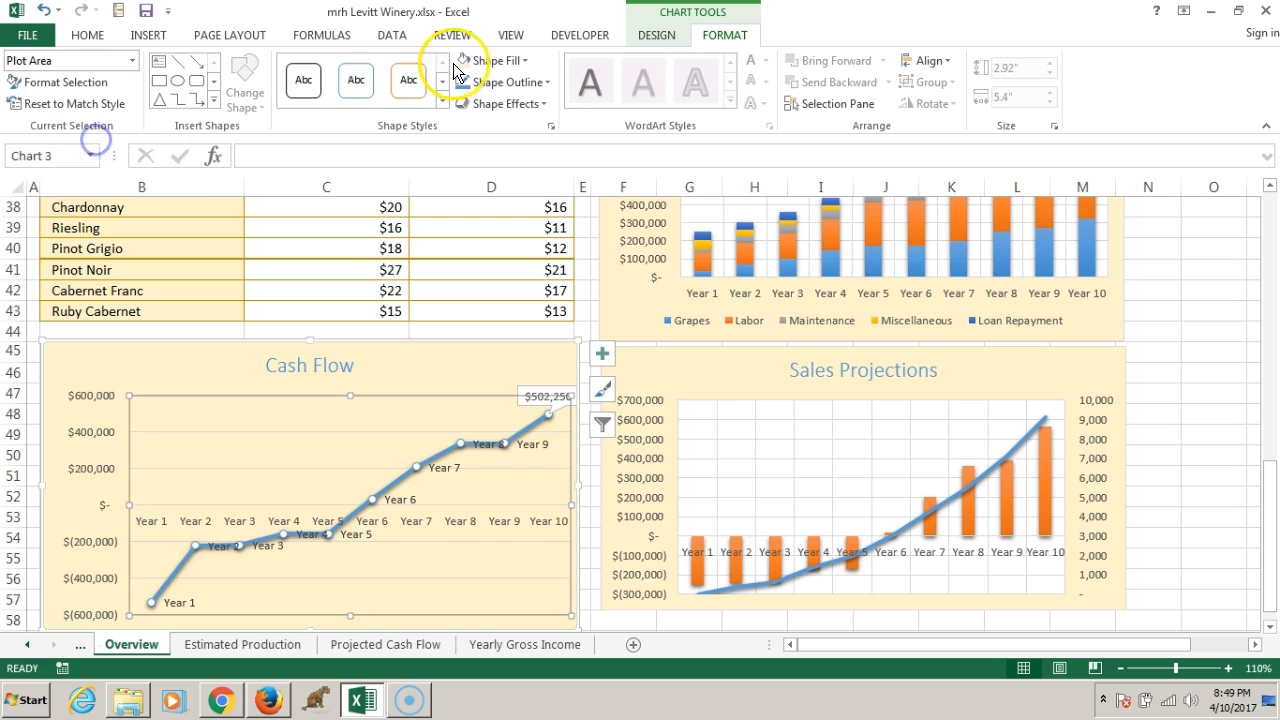
pyautogui.click(524, 62)
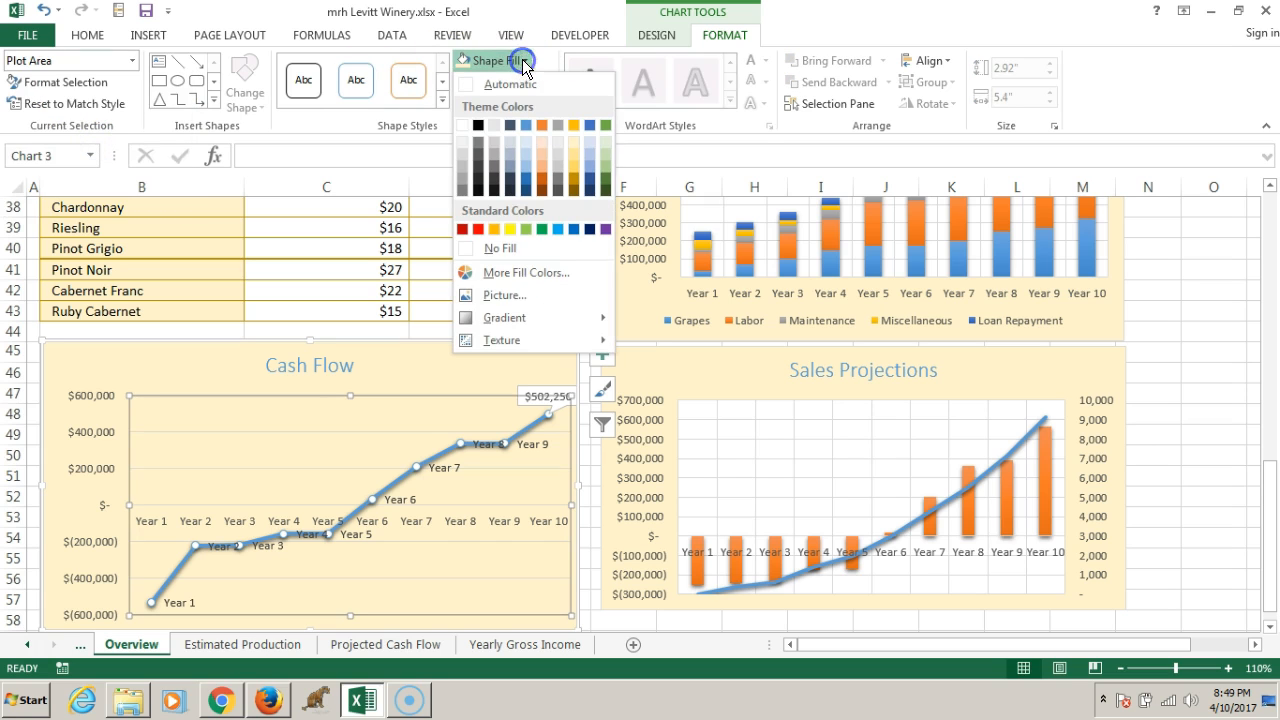
pyautogui.click(463, 125)
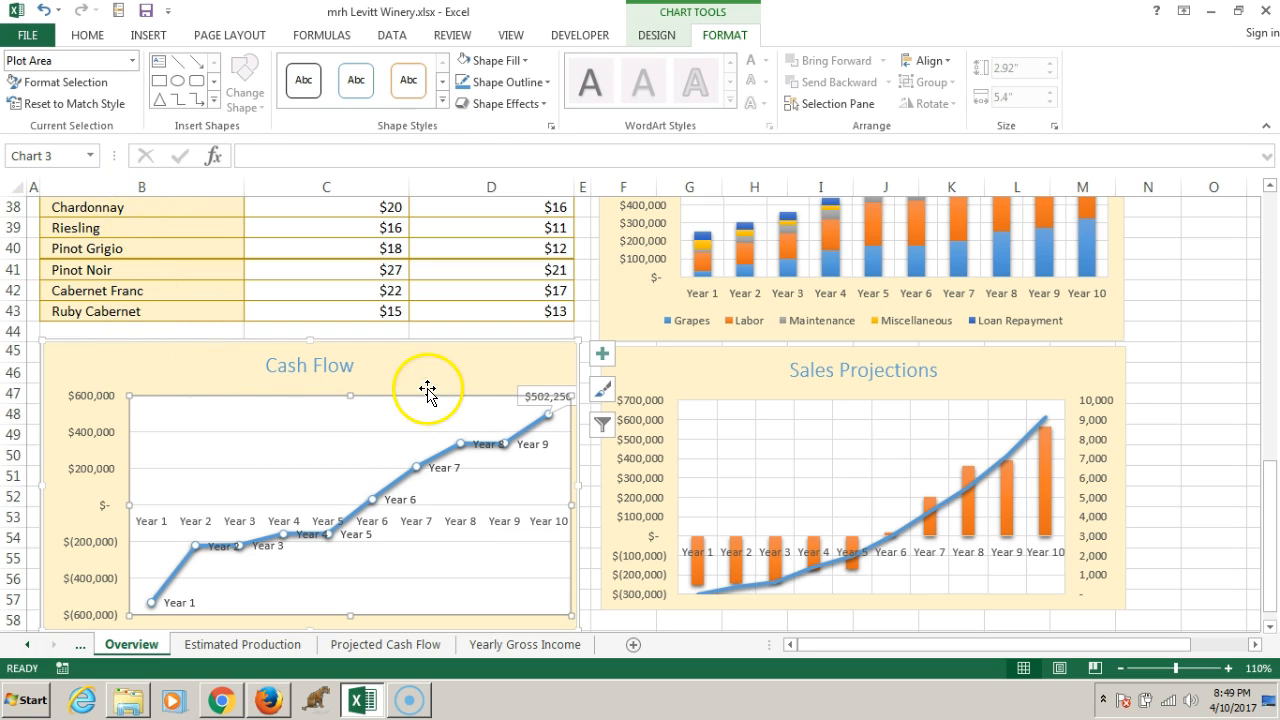
# Step: Add primary major vertical gridlines to the Cash Flow chart
pyautogui.click(603, 352)
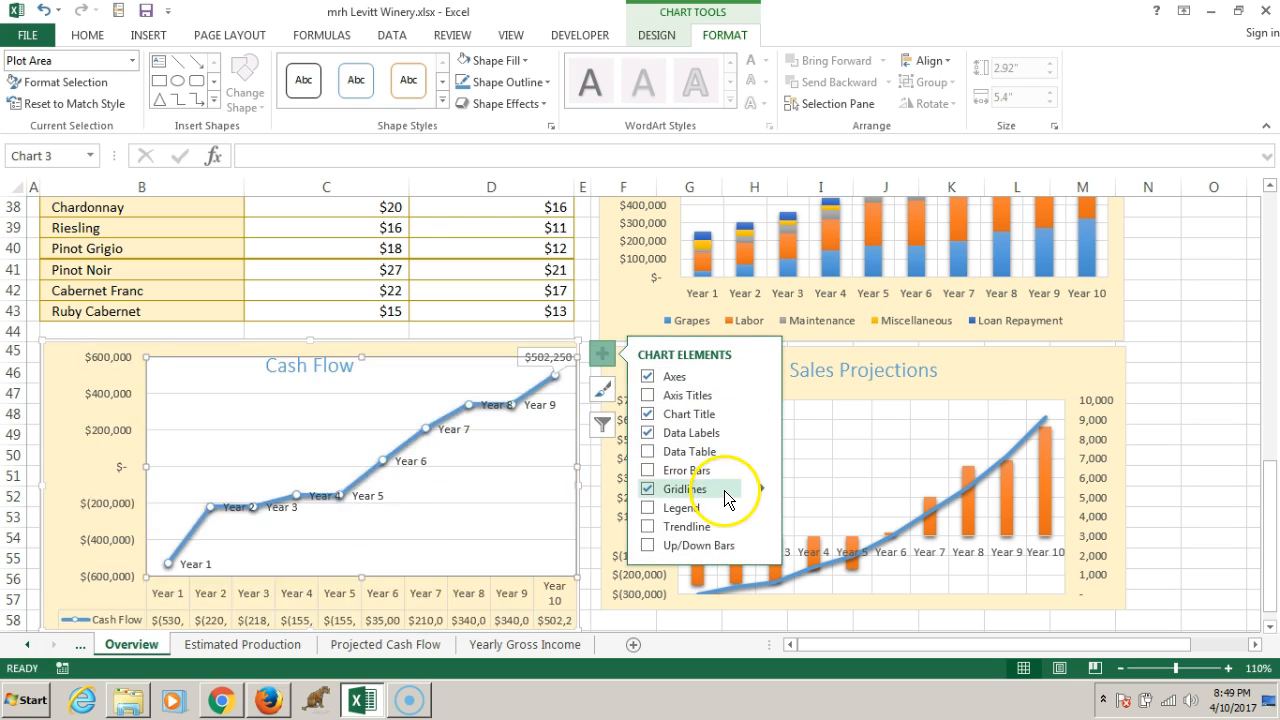
pyautogui.click(766, 490)
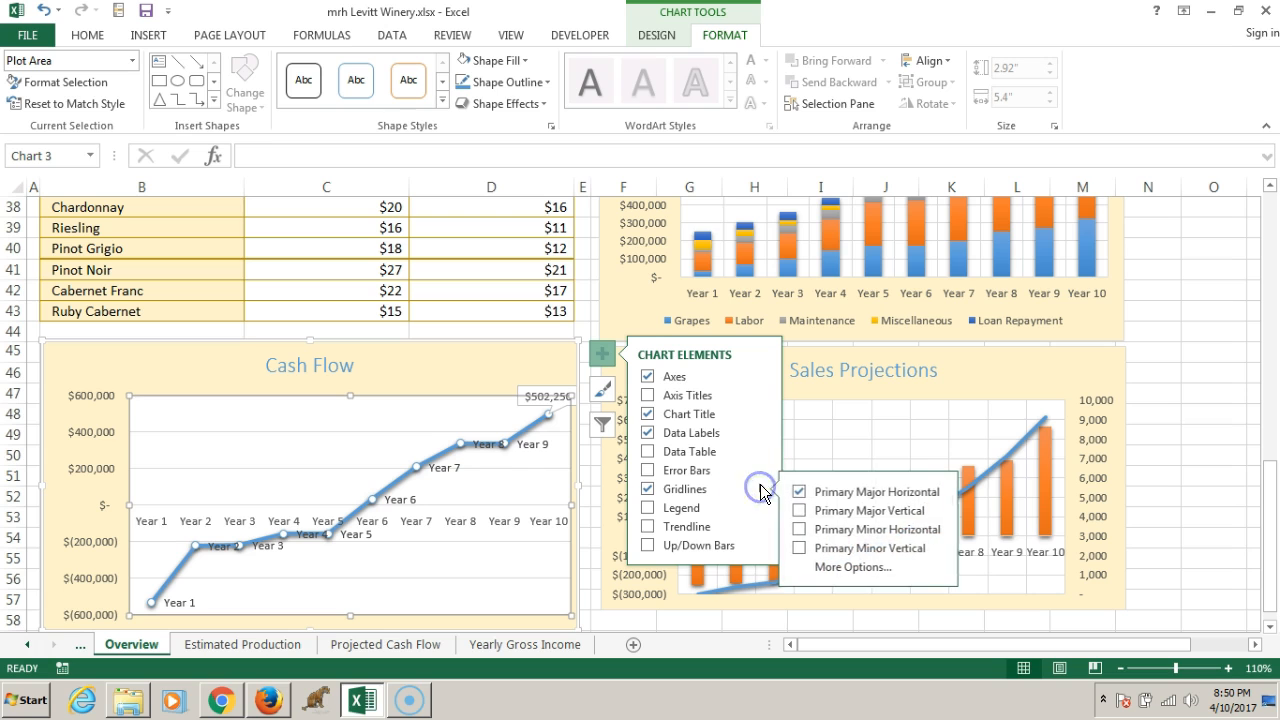
pyautogui.click(866, 512)
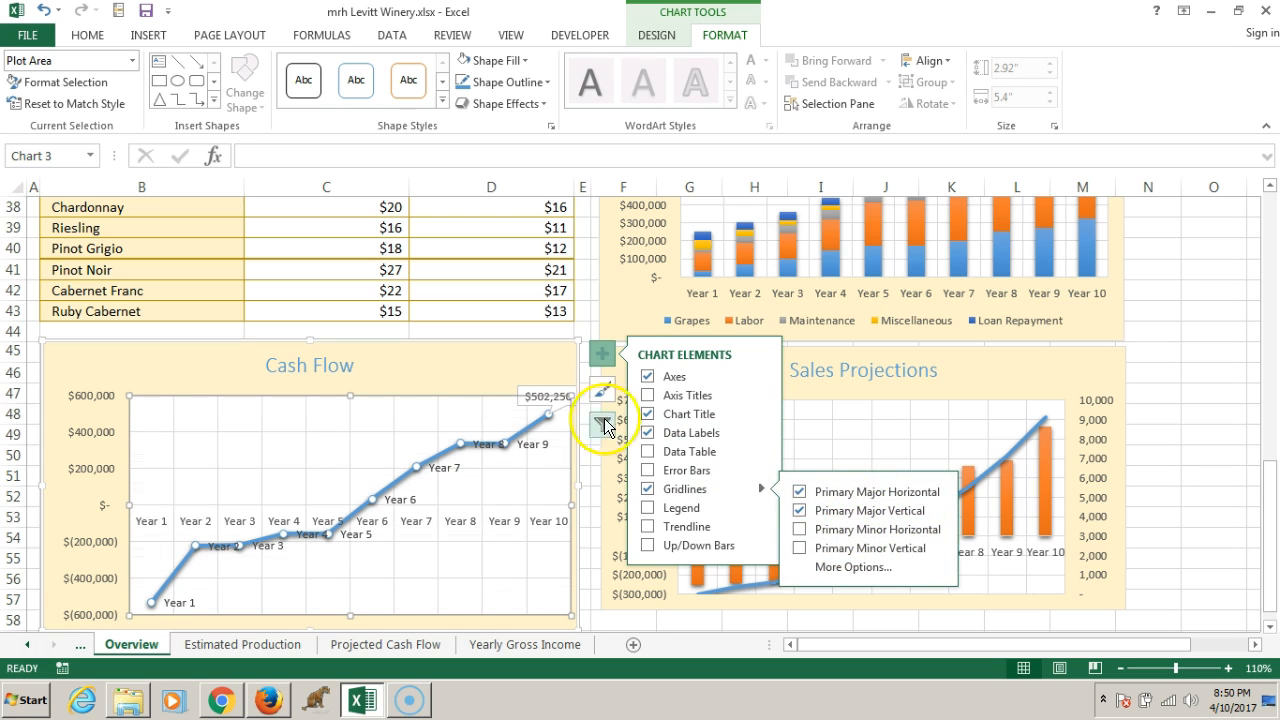
pyautogui.click(424, 370)
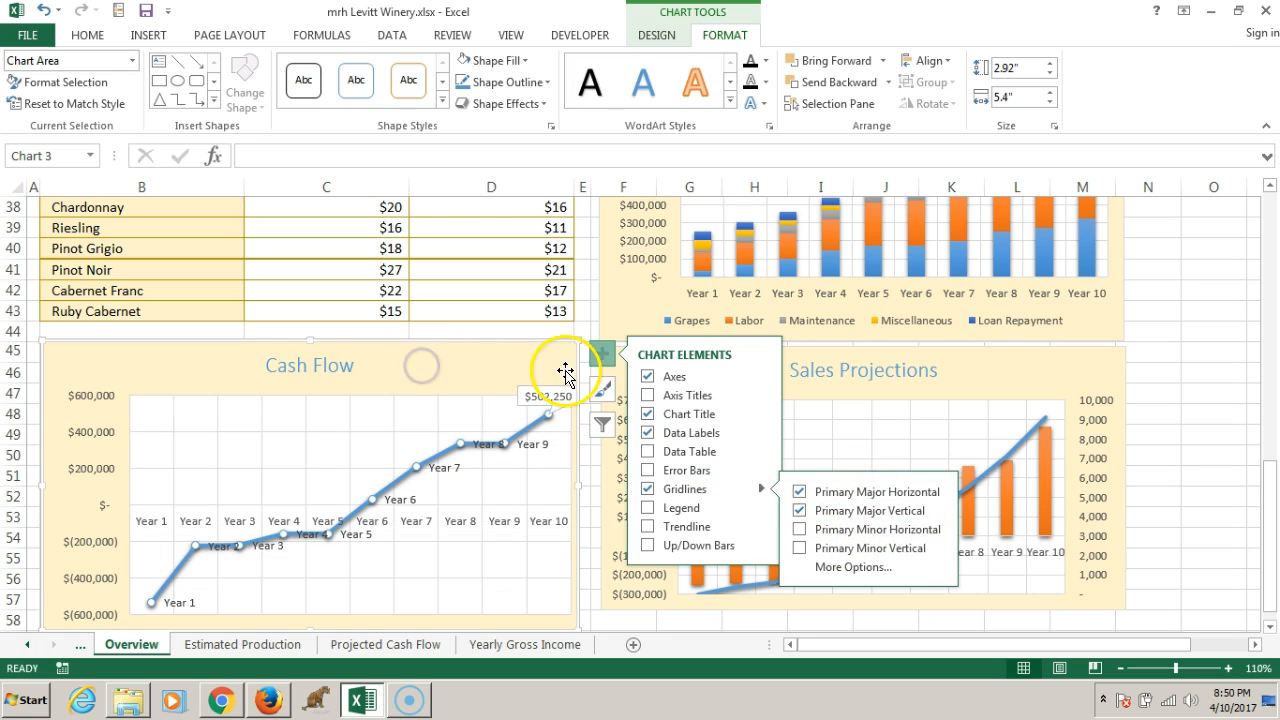
pyautogui.click(603, 358)
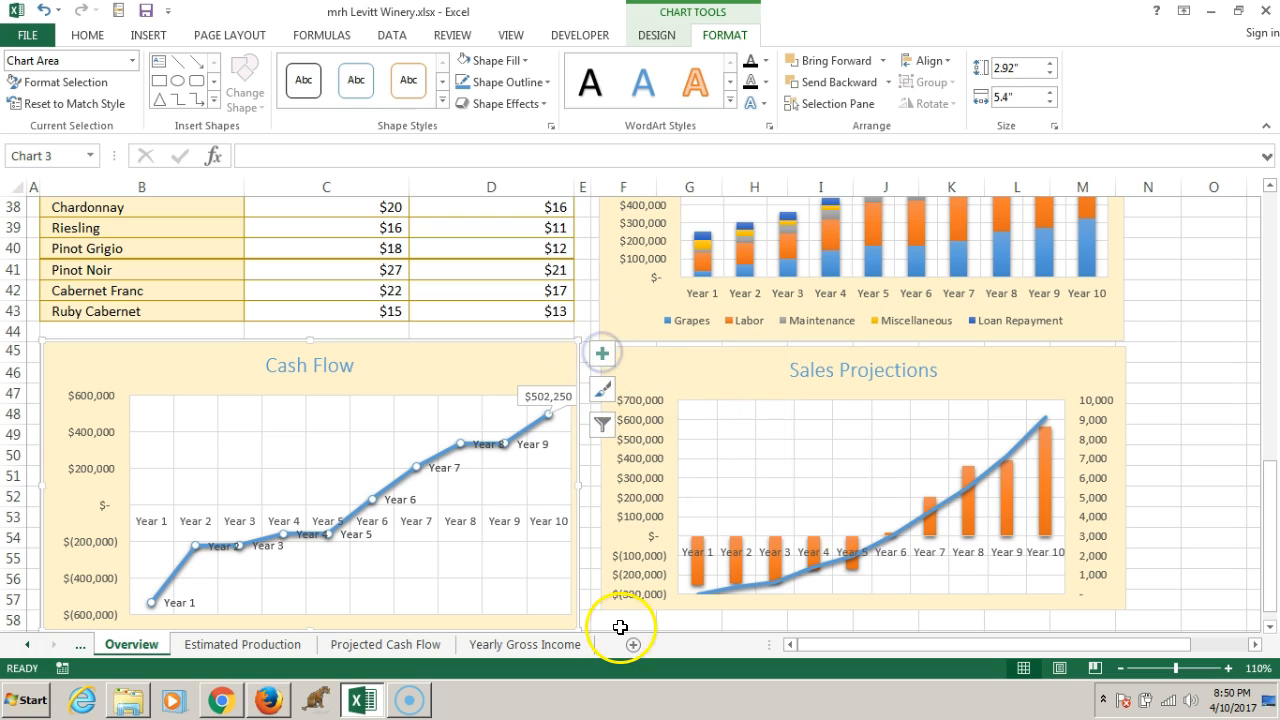
# Step: Nudge the Cash Flow chart slightly up and left to line it up with the wine price table above
pyautogui.scroll(-1, 477, 486)
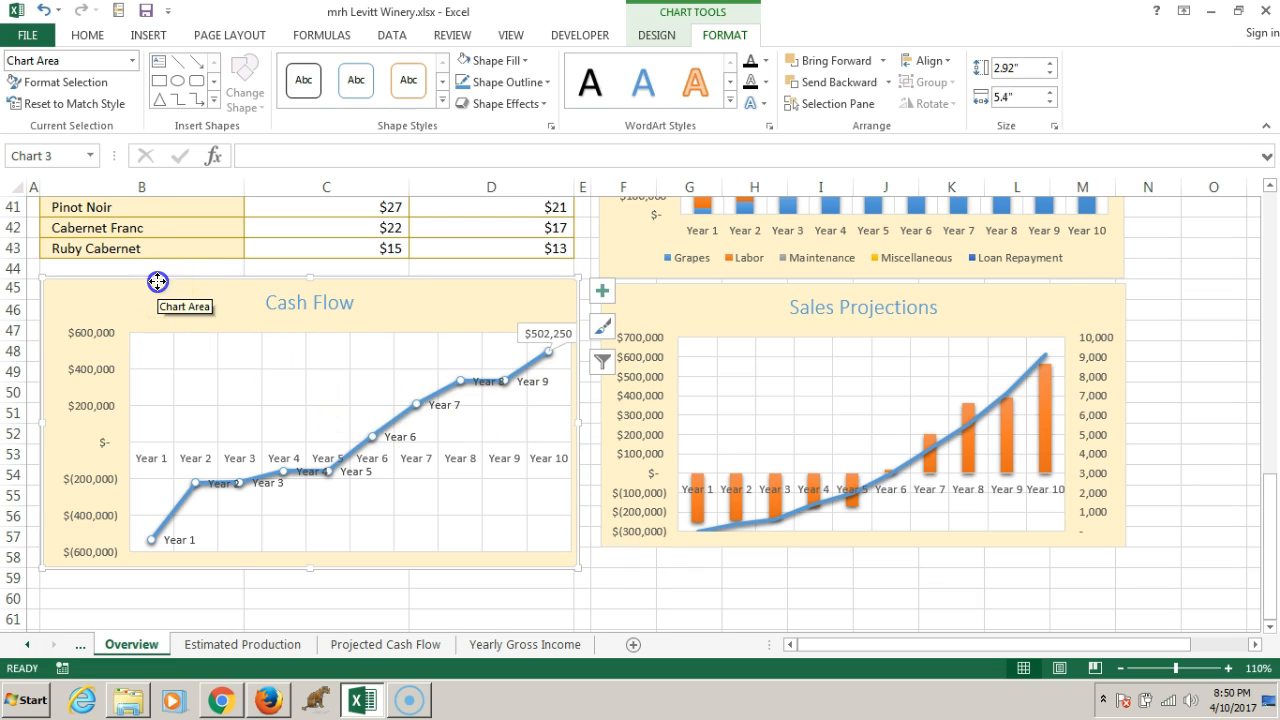
pyautogui.press('Up')
pyautogui.press('Up')
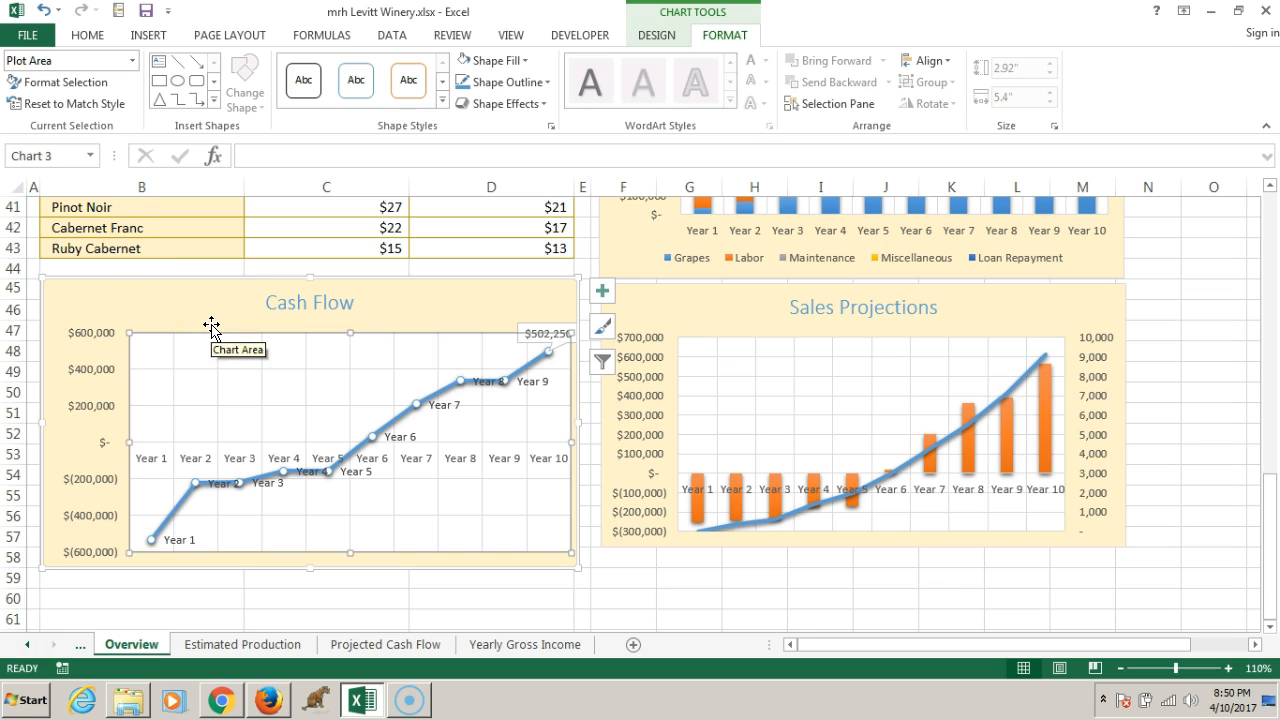
pyautogui.click(123, 278)
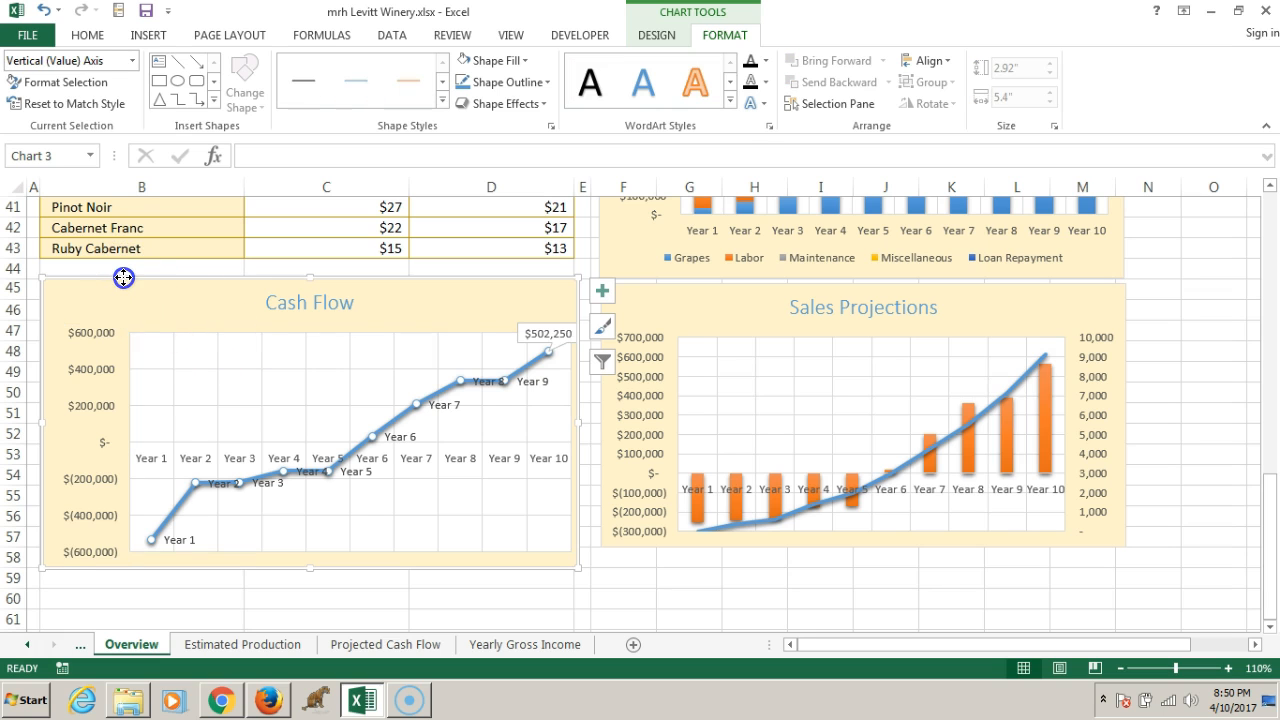
pyautogui.moveTo(123, 278)
pyautogui.mouseDown()
pyautogui.moveTo(130, 270)
pyautogui.moveTo(121, 276)
pyautogui.mouseUp()
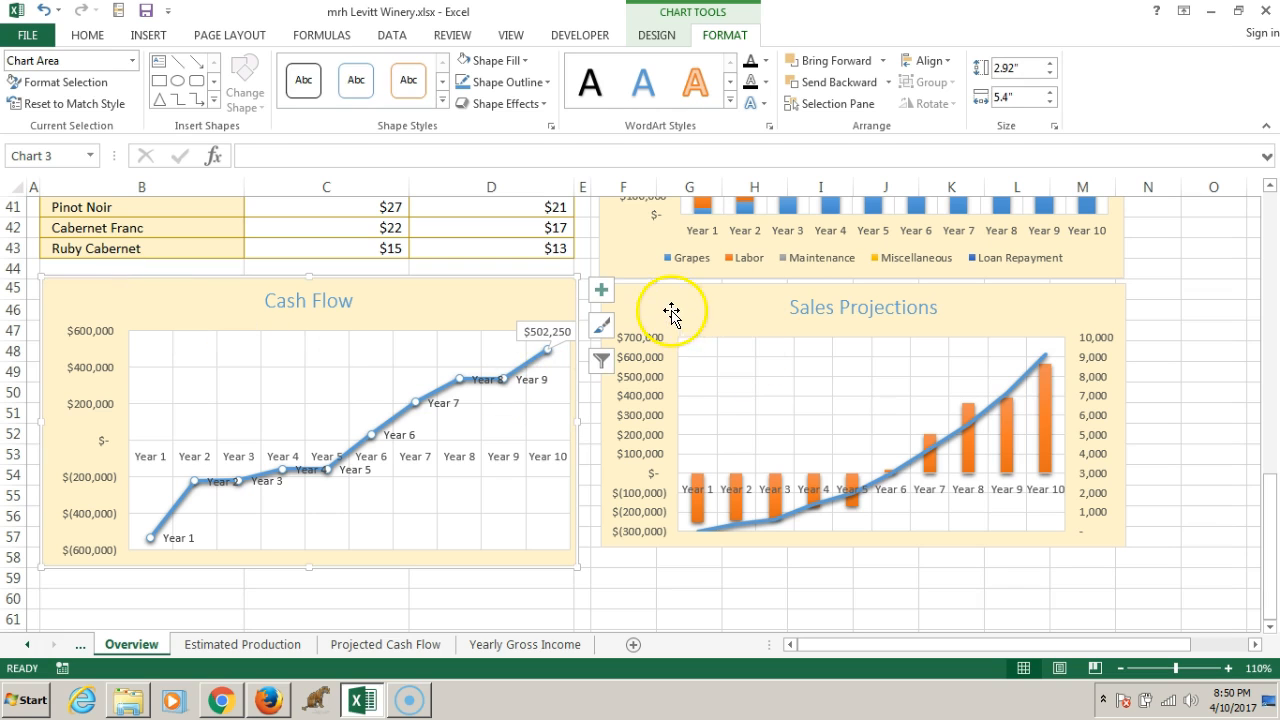
# Step: Stretch the Sales Projections chart downward so its lower edge lines up with the Cash Flow chart
pyautogui.click(1116, 540)
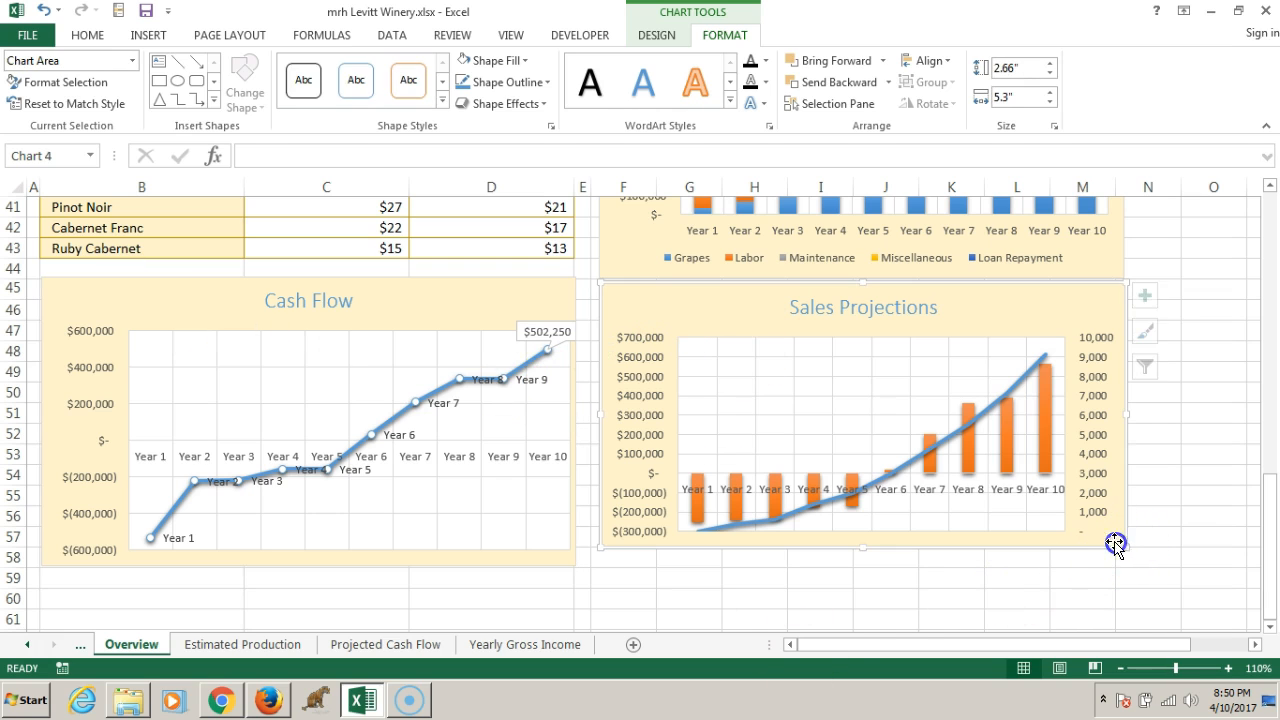
pyautogui.moveTo(1128, 549); pyautogui.dragTo(1127, 567)
pyautogui.click(770, 599)
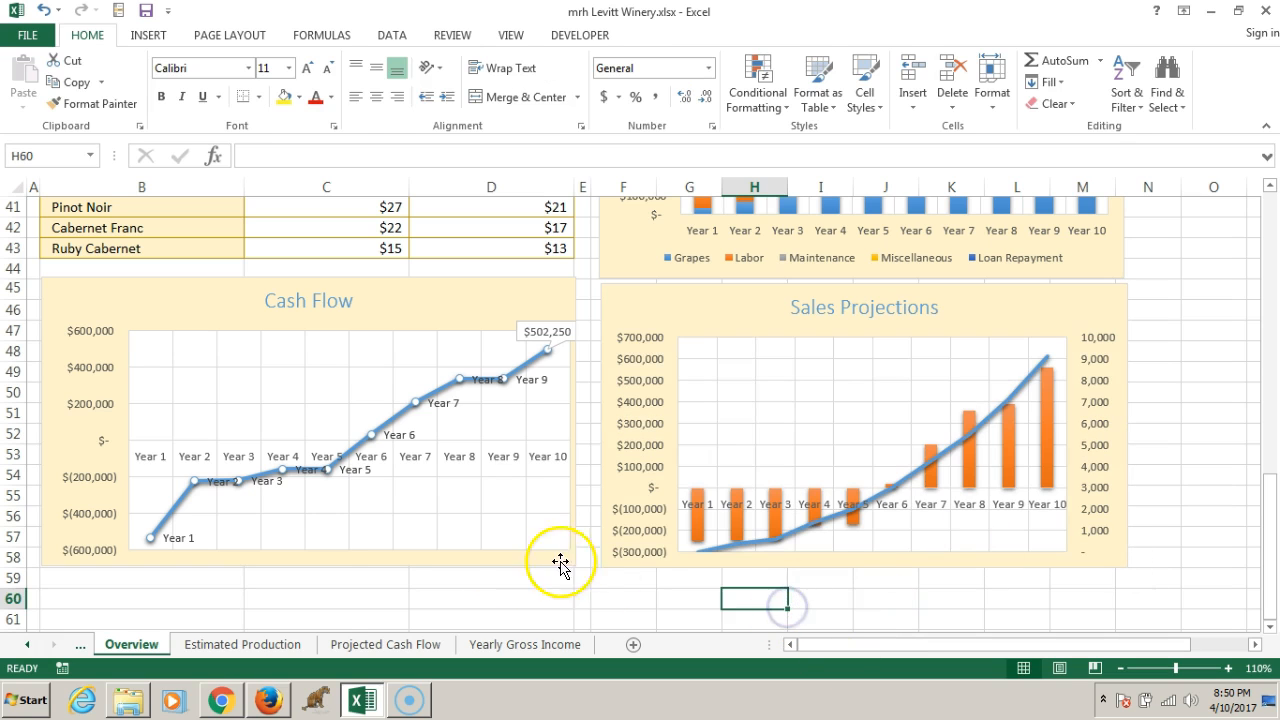
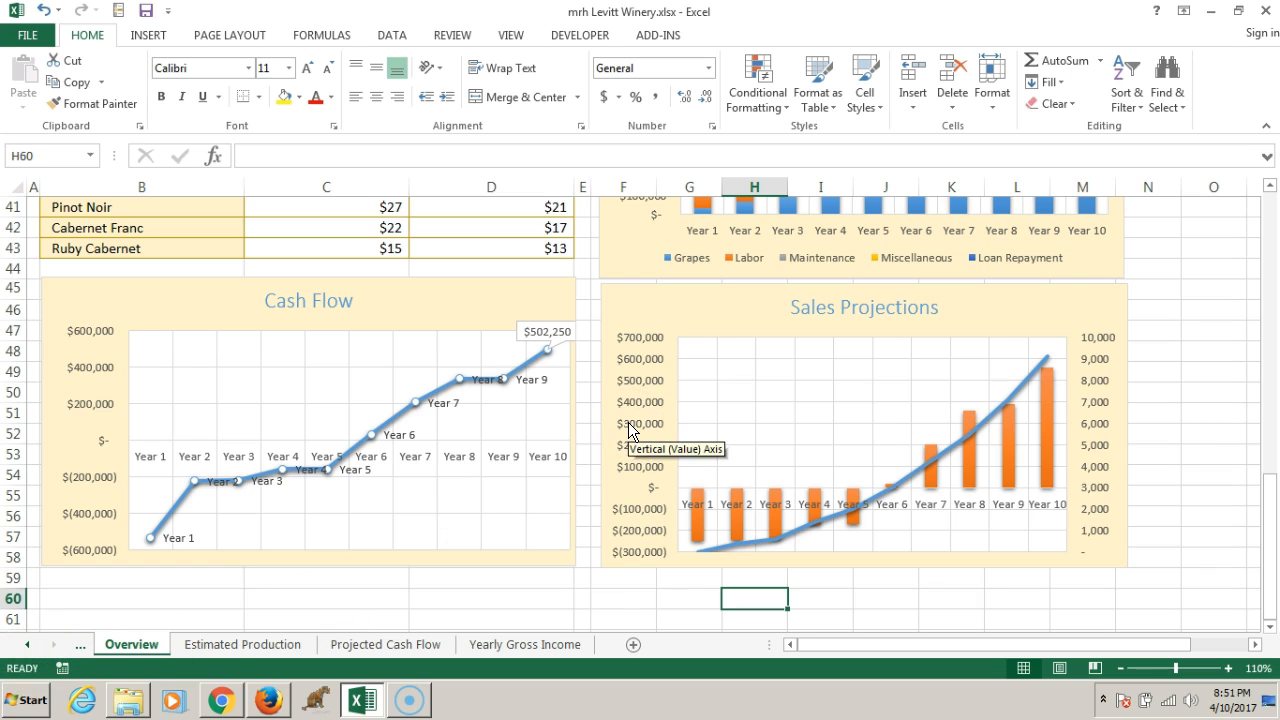
# Step: Add axis titles to the Sales Projections chart
pyautogui.click(673, 307)
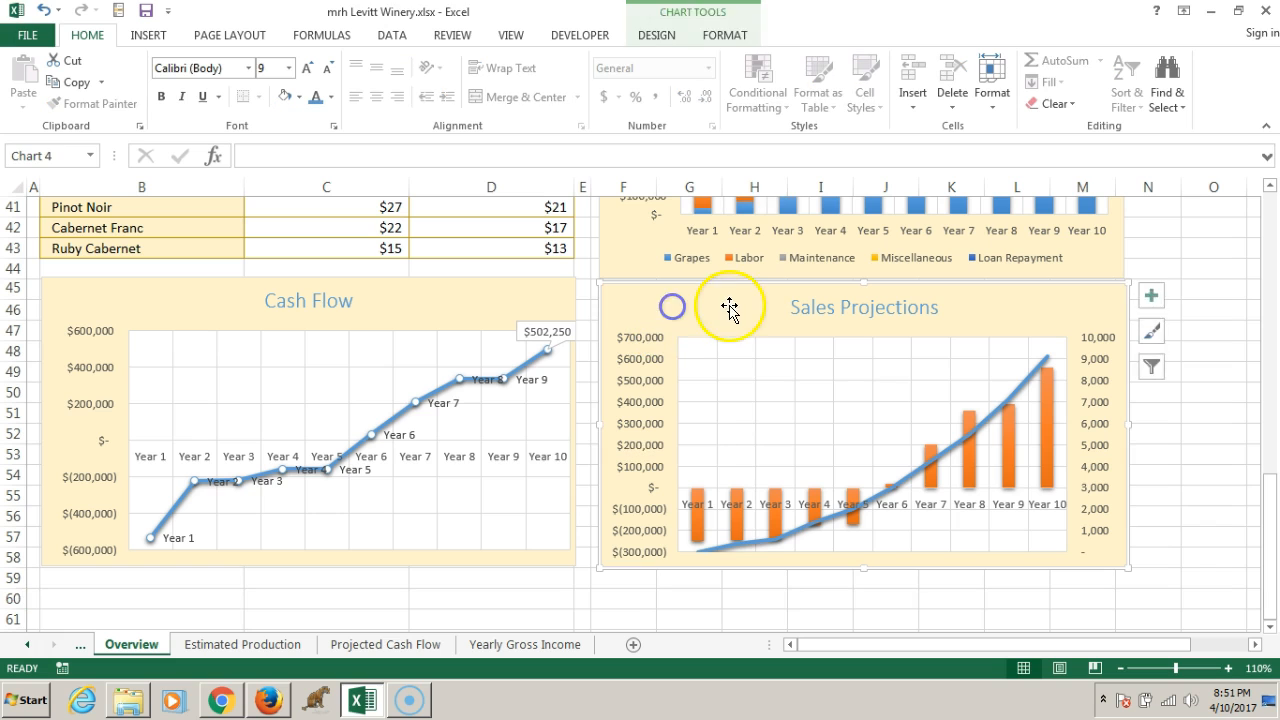
pyautogui.click(1152, 296)
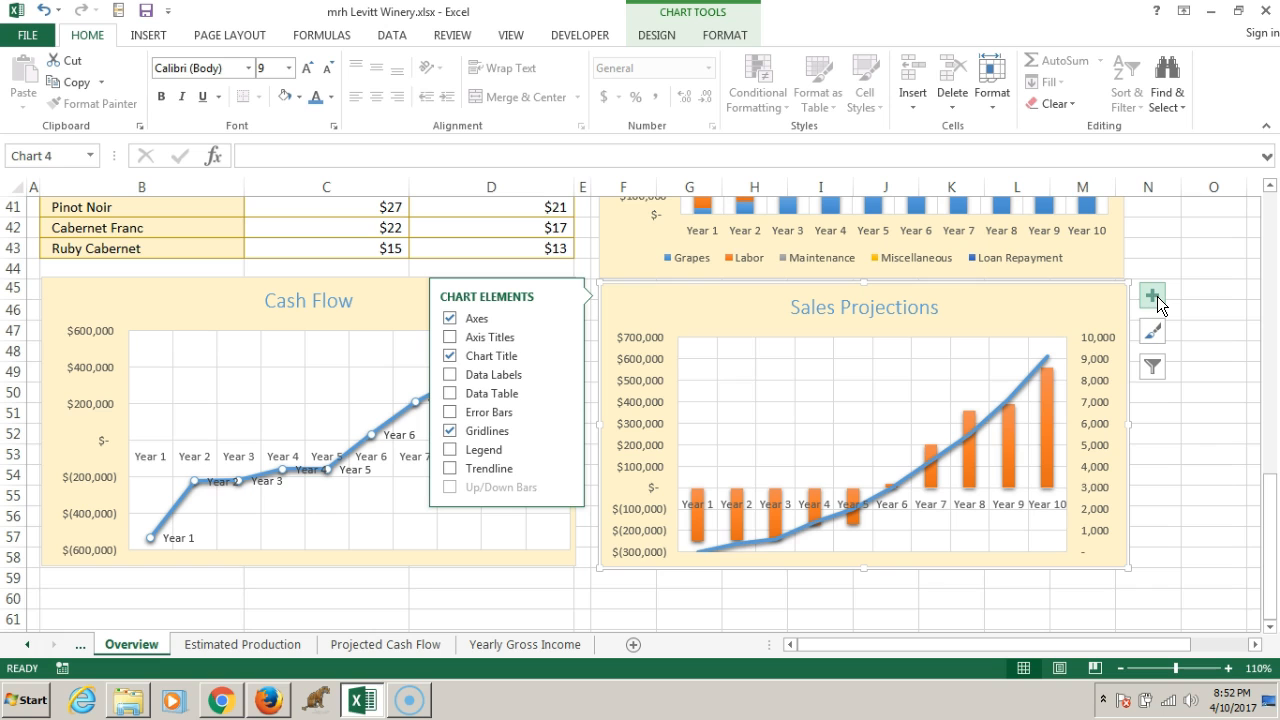
pyautogui.click(449, 339)
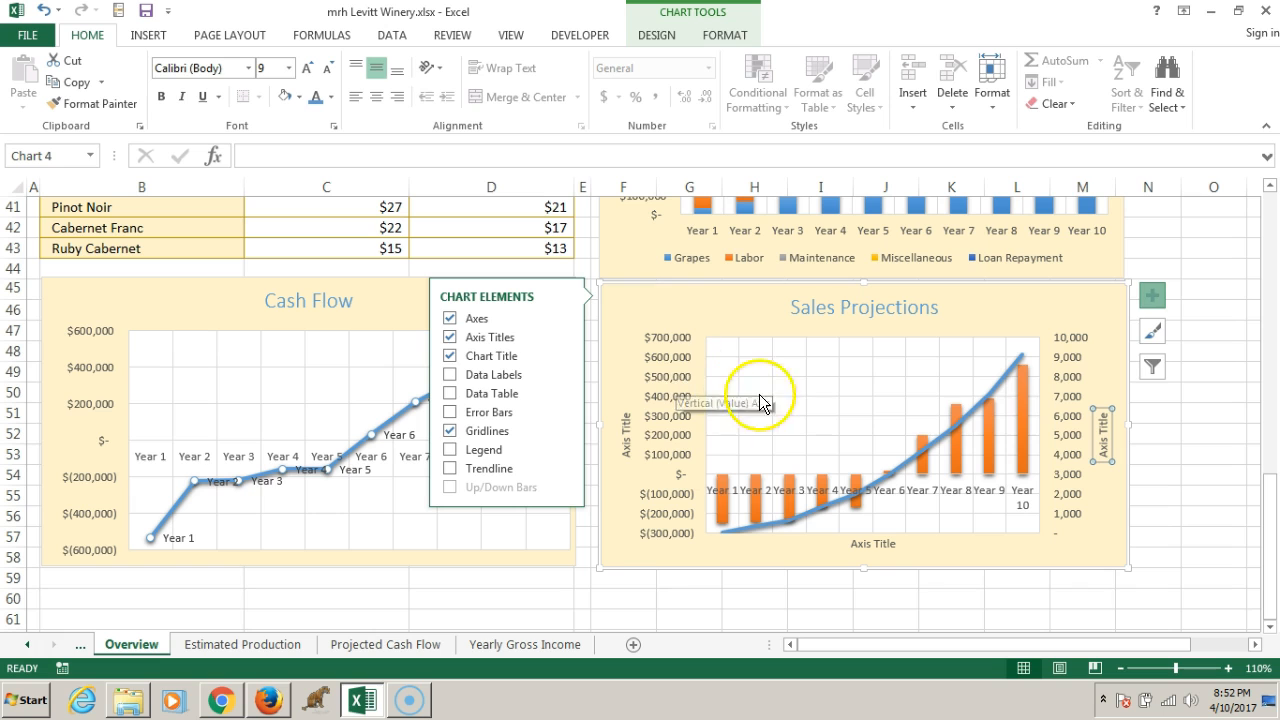
# Step: Set the primary vertical axis title of the Sales Projections chart to "Net Income"
pyautogui.click(629, 437)
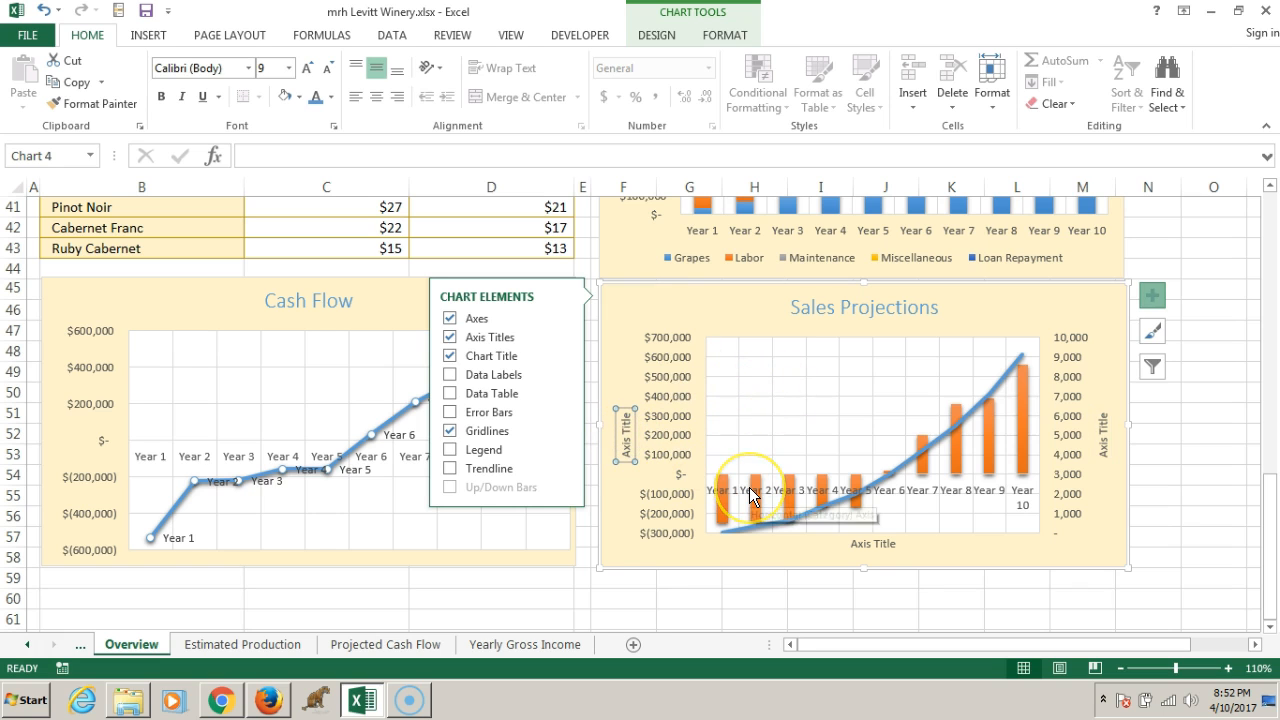
pyautogui.write('N')
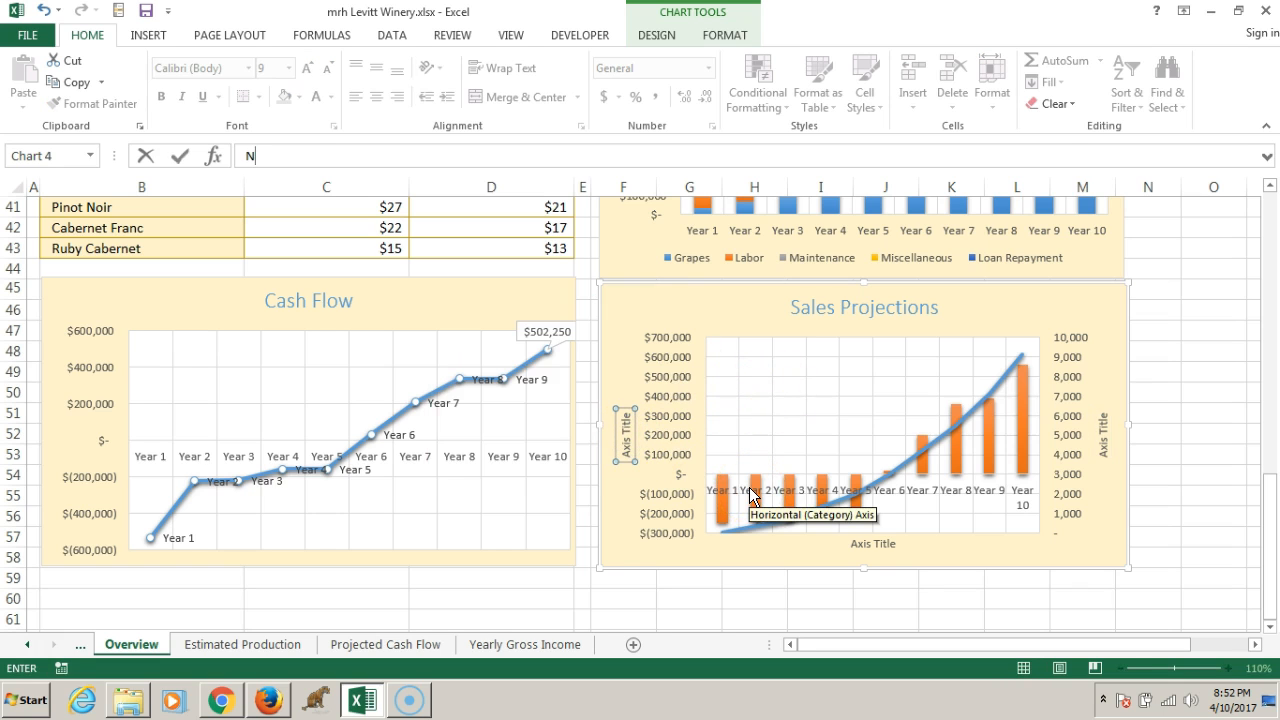
pyautogui.click(625, 437)
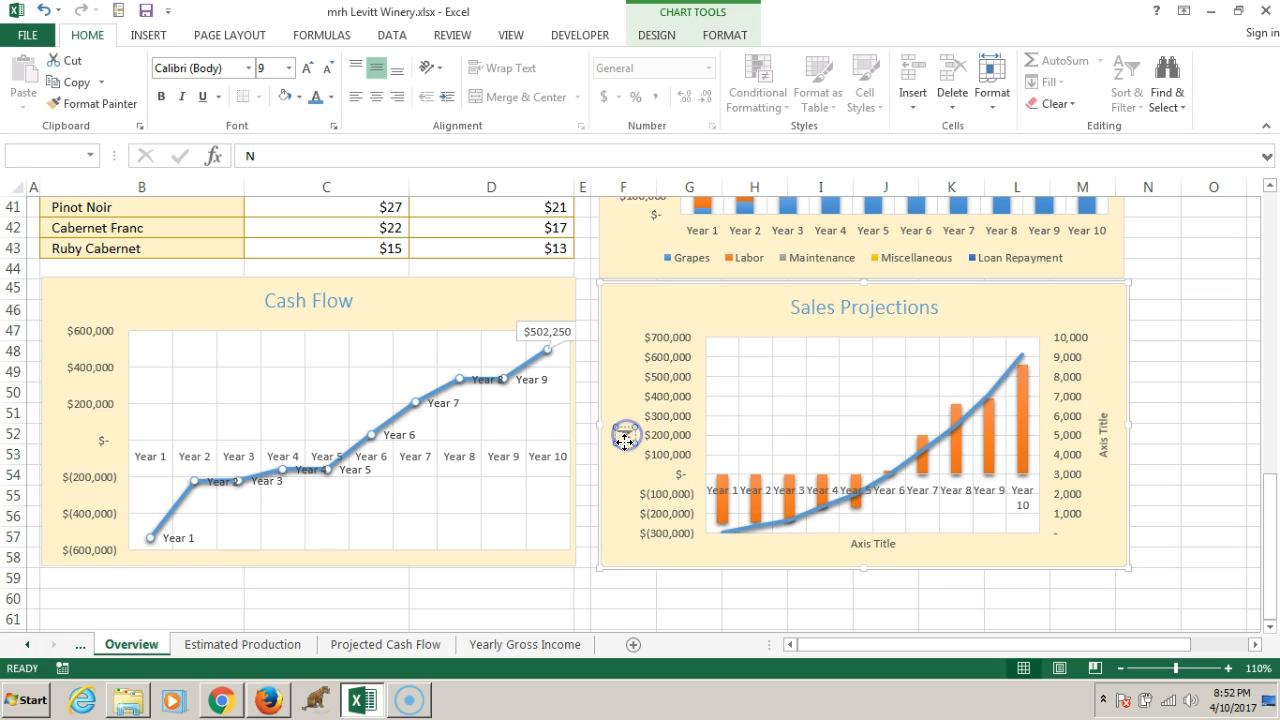
pyautogui.write('et Income')
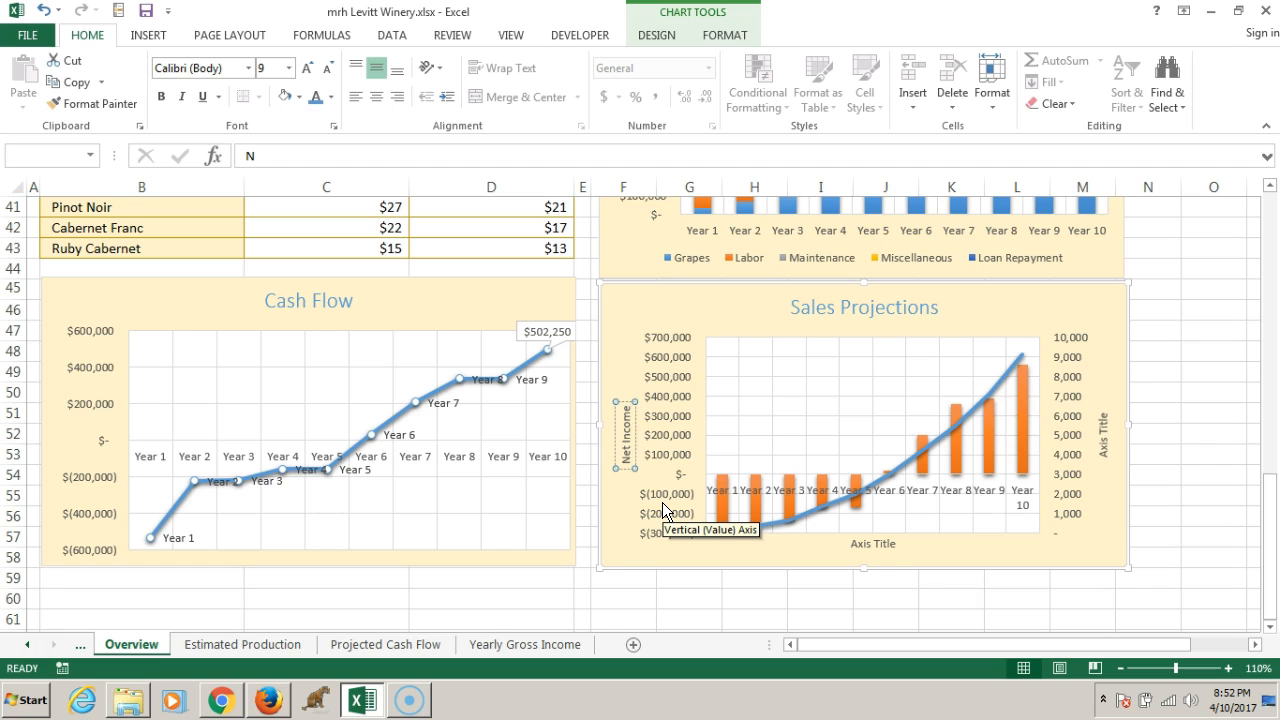
pyautogui.click(675, 503)
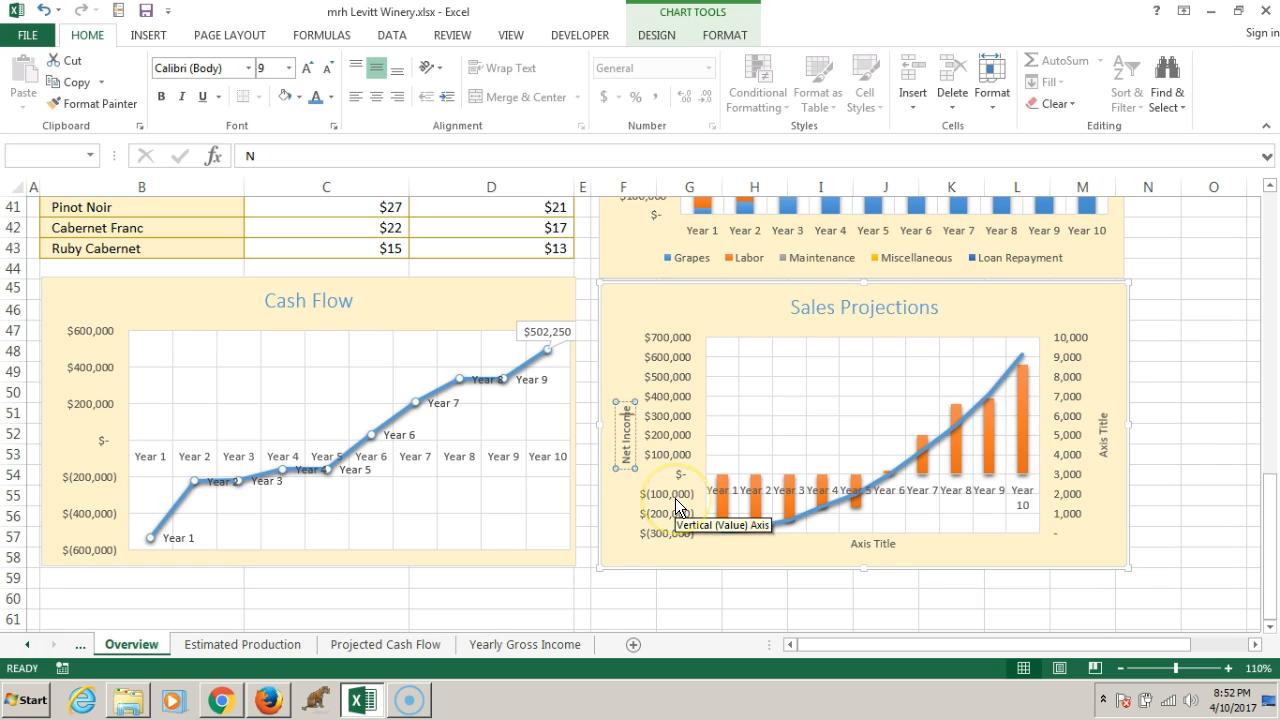
pyautogui.click(616, 376)
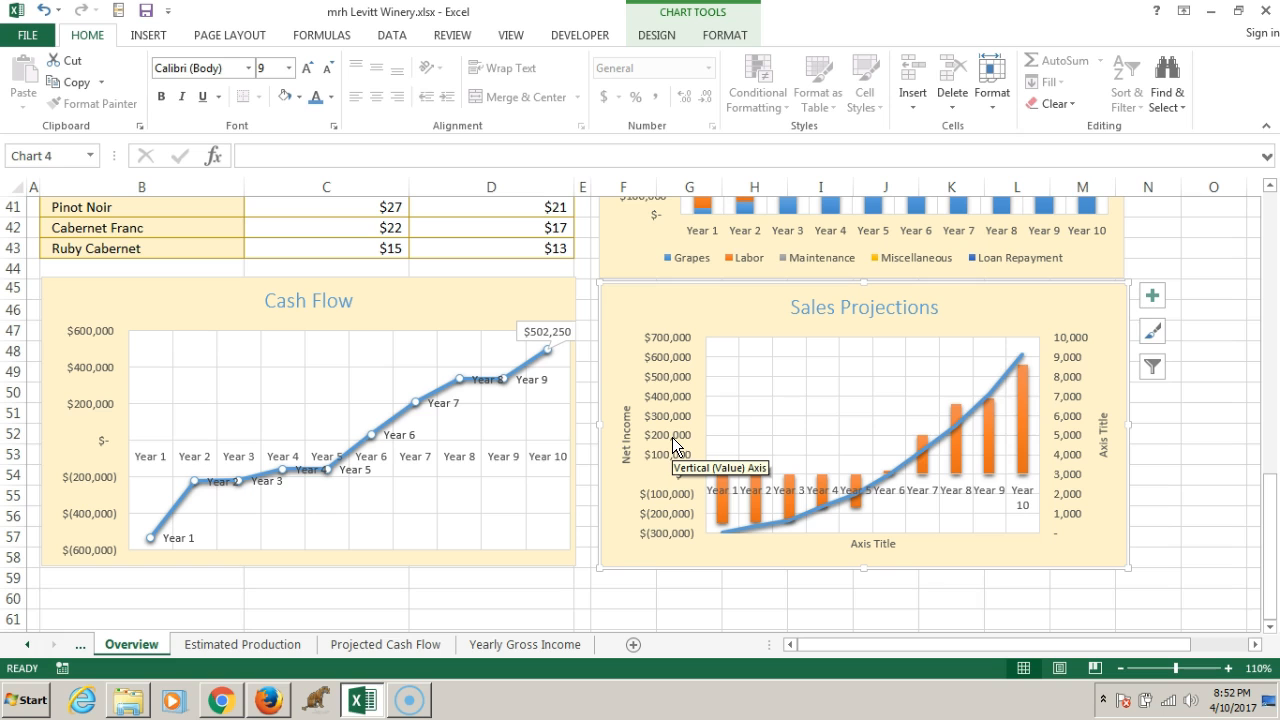
# Step: Change the font color of the Net Income axis title to a darker orange theme color
pyautogui.click(627, 430)
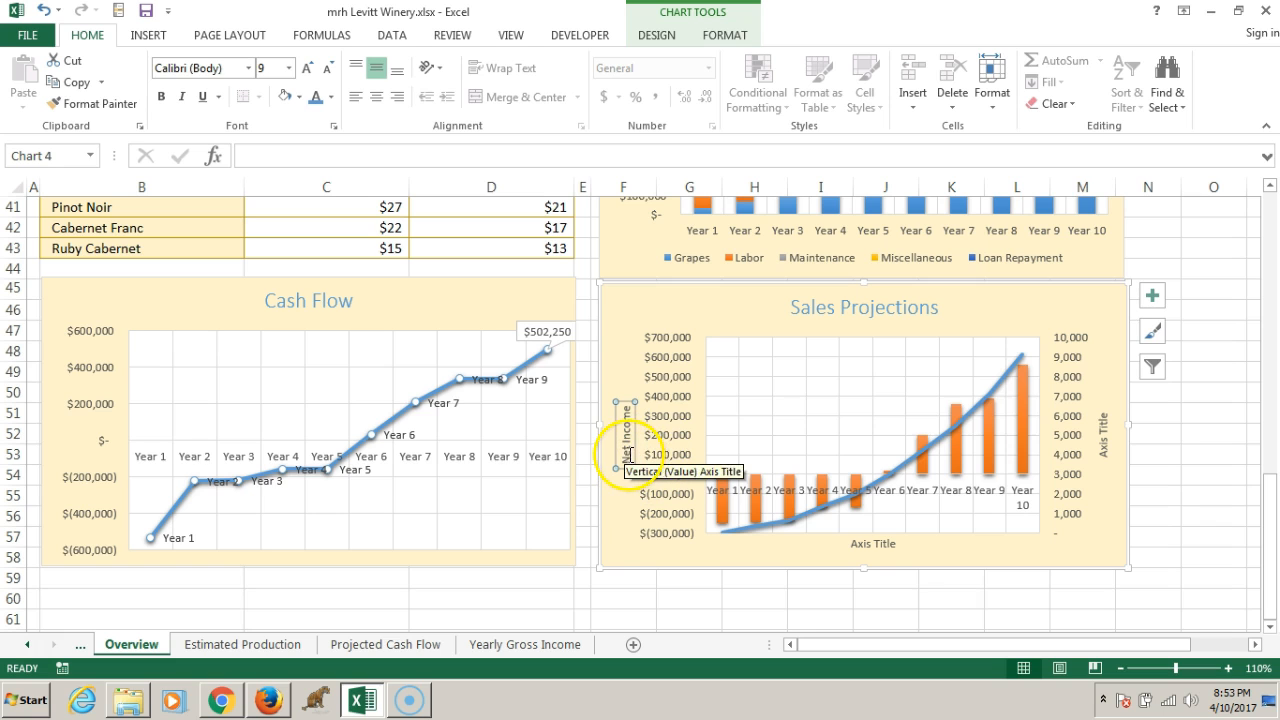
pyautogui.click(331, 98)
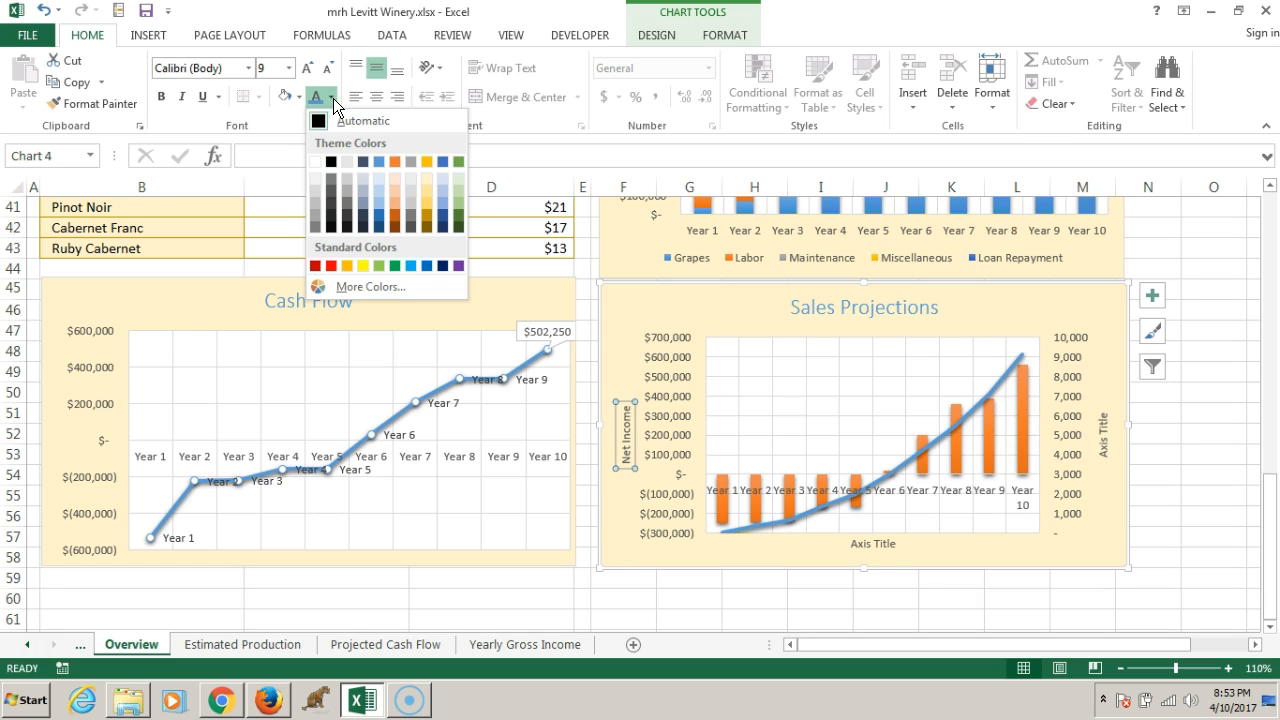
pyautogui.click(396, 221)
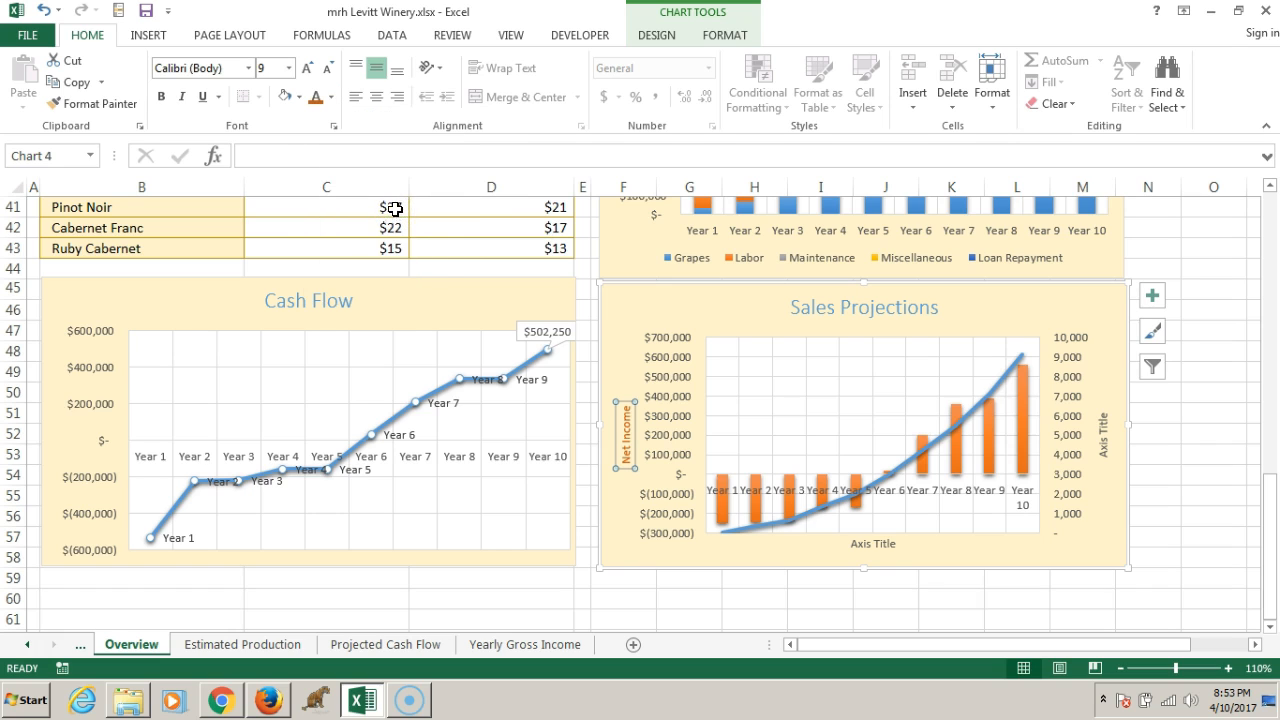
pyautogui.click(610, 350)
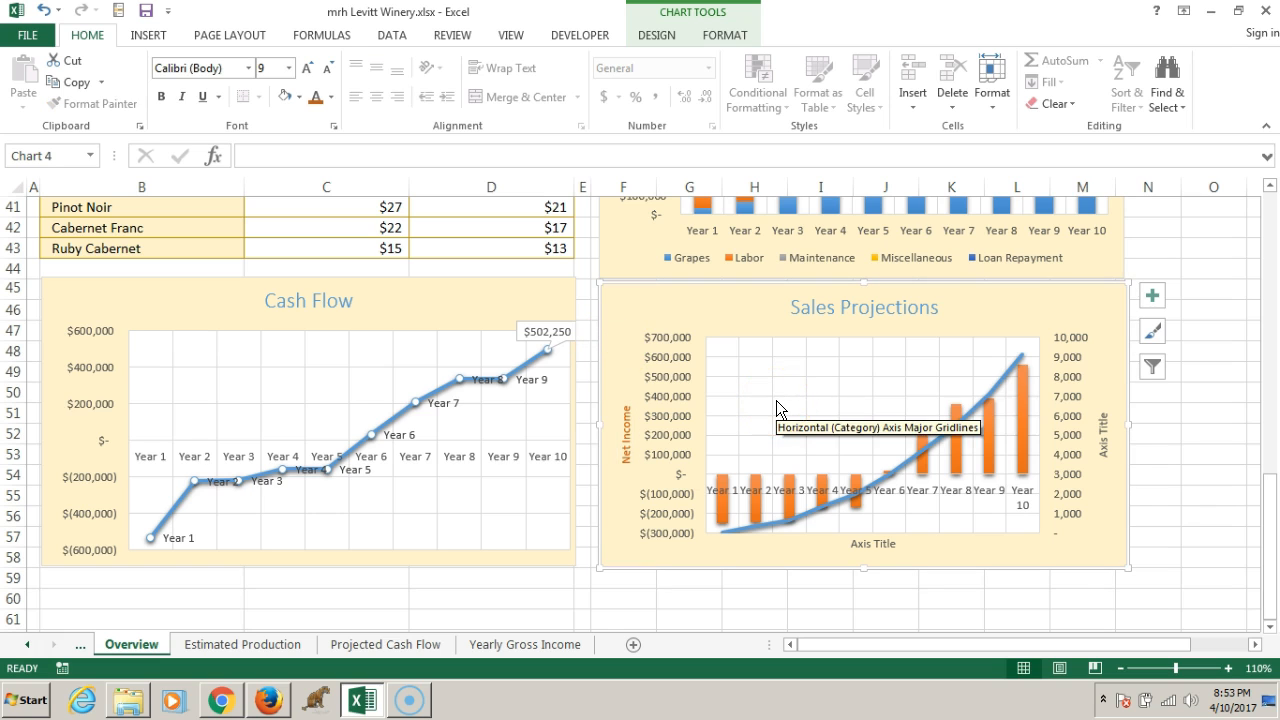
pyautogui.click(1101, 448)
pyautogui.doubleClick(1101, 448)
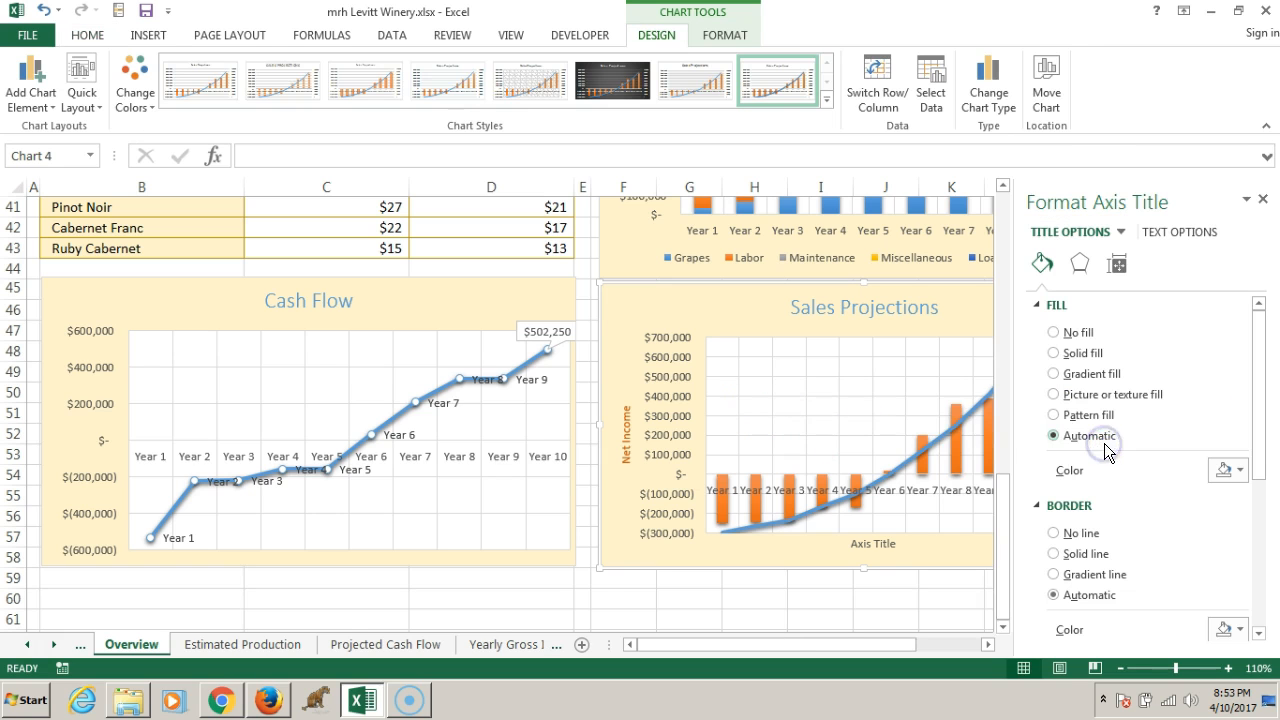
pyautogui.click(1262, 198)
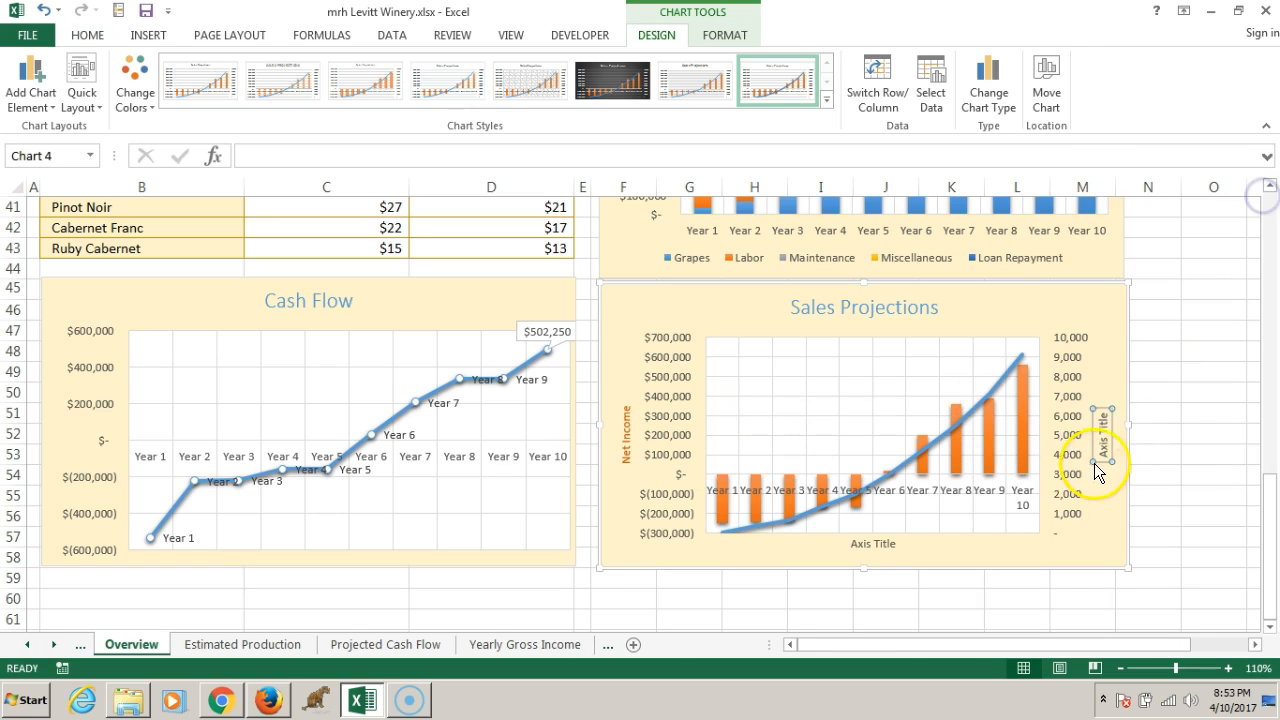
# Step: Replace the secondary vertical axis title of the Sales Projections chart with "Cases Sold"
pyautogui.doubleClick(1102, 434)
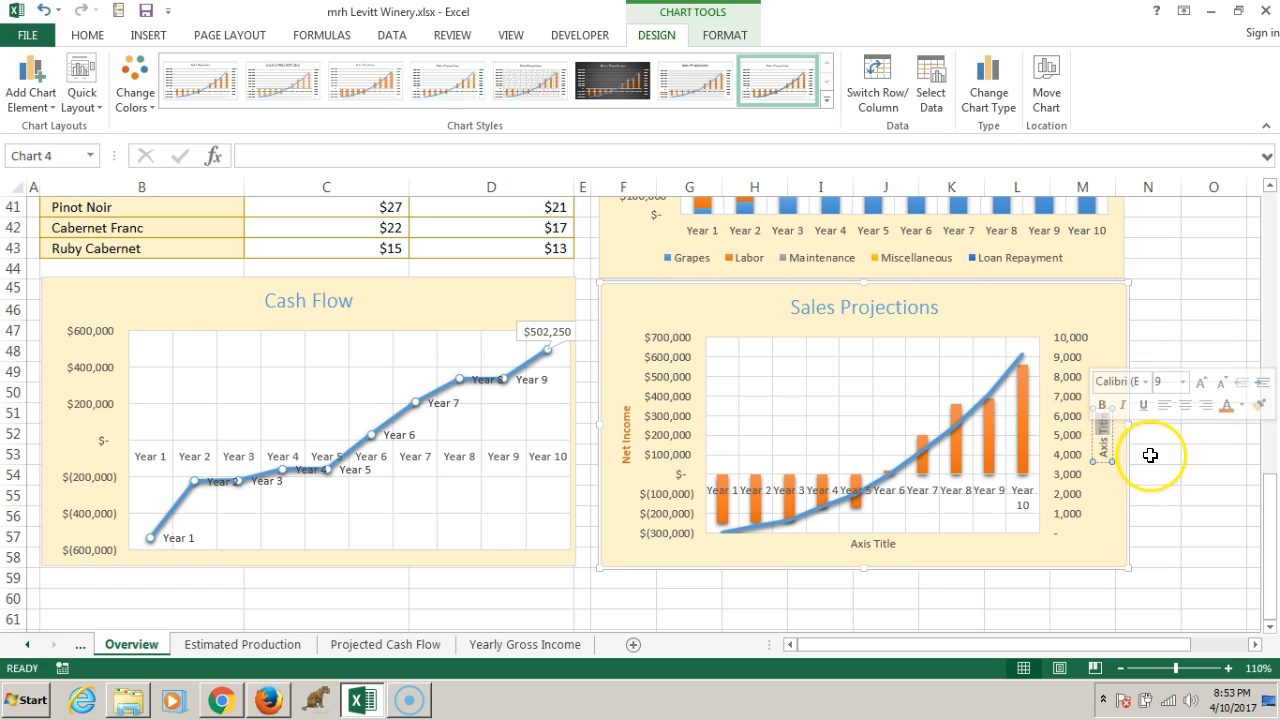
pyautogui.press('BackSpace')
pyautogui.press('BackSpace')
pyautogui.press('BackSpace')
pyautogui.press('BackSpace')
pyautogui.press('BackSpace')
pyautogui.press('BackSpace')
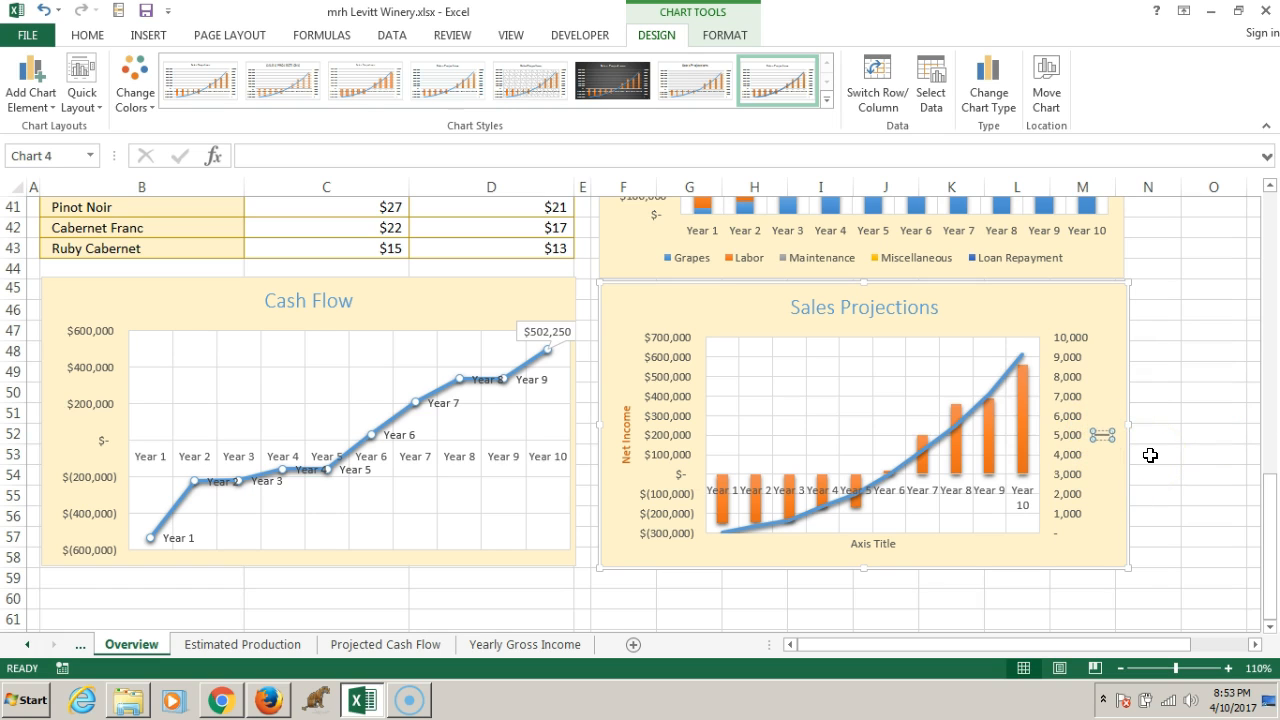
pyautogui.write('Cases Sold')
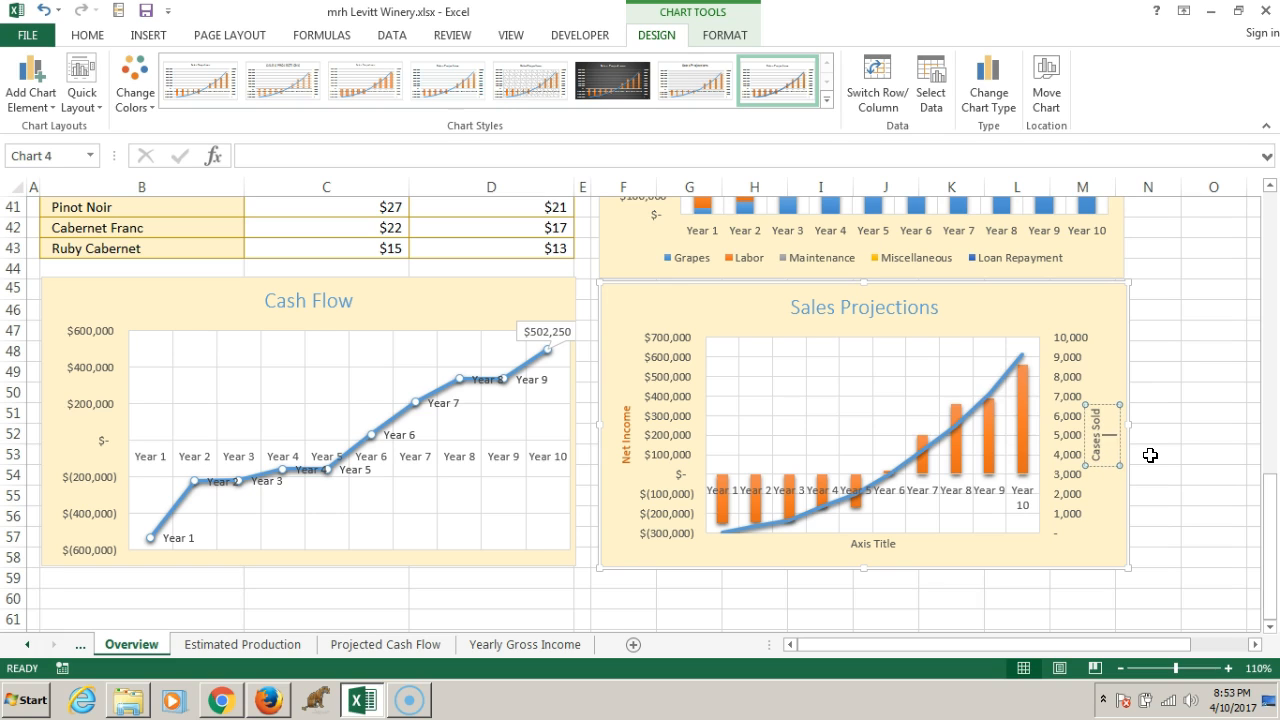
pyautogui.click(1105, 370)
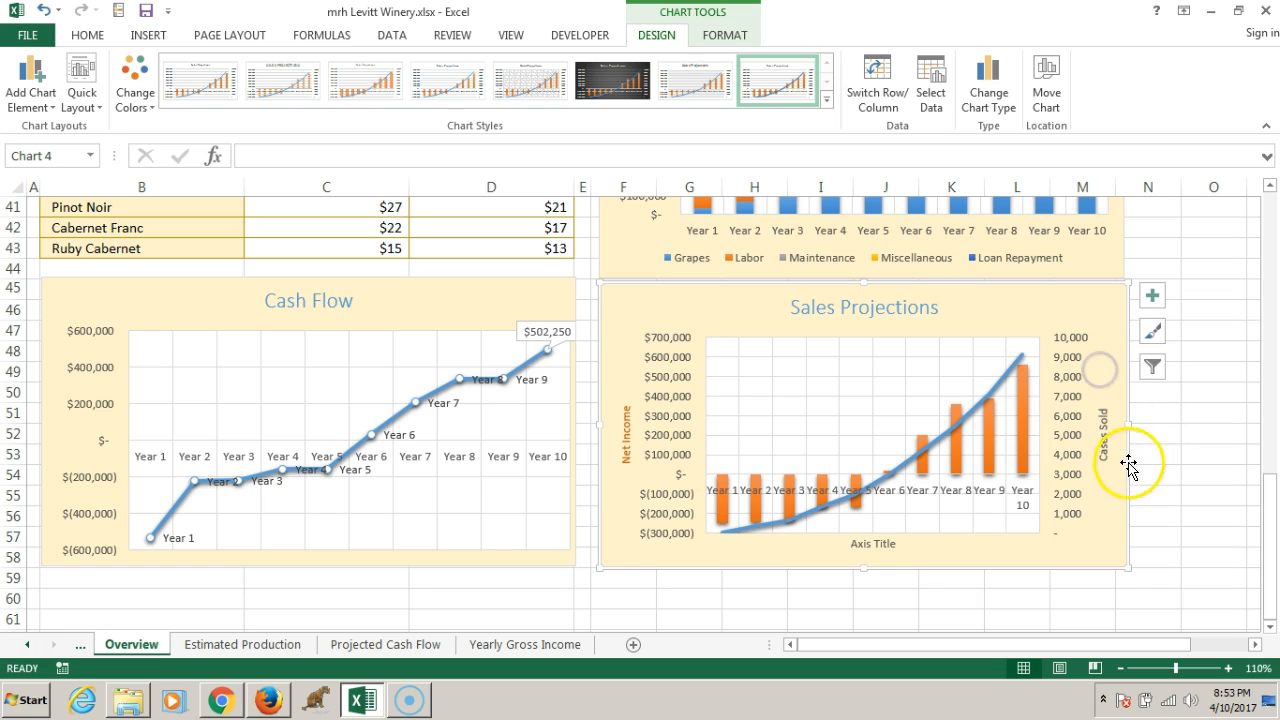
# Step: Try to copy the Net Income title's formatting to the secondary vertical axis side with Format Painter
pyautogui.click(1107, 432)
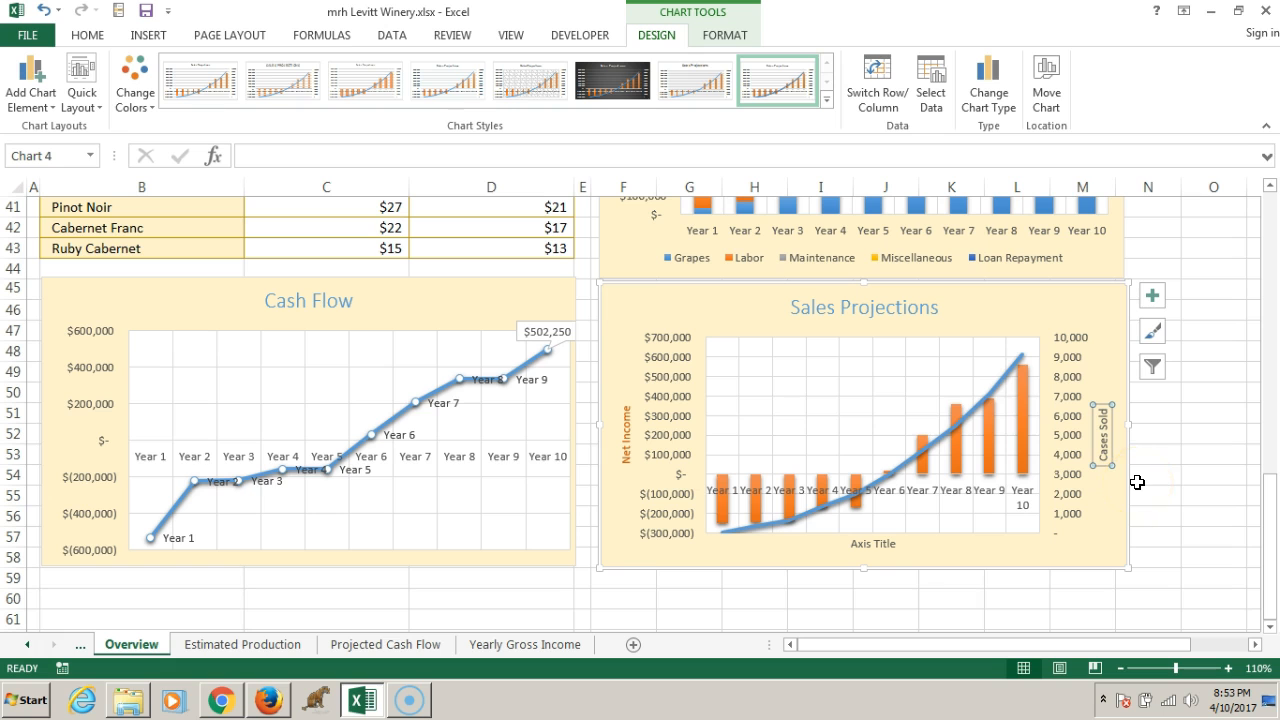
pyautogui.click(622, 440)
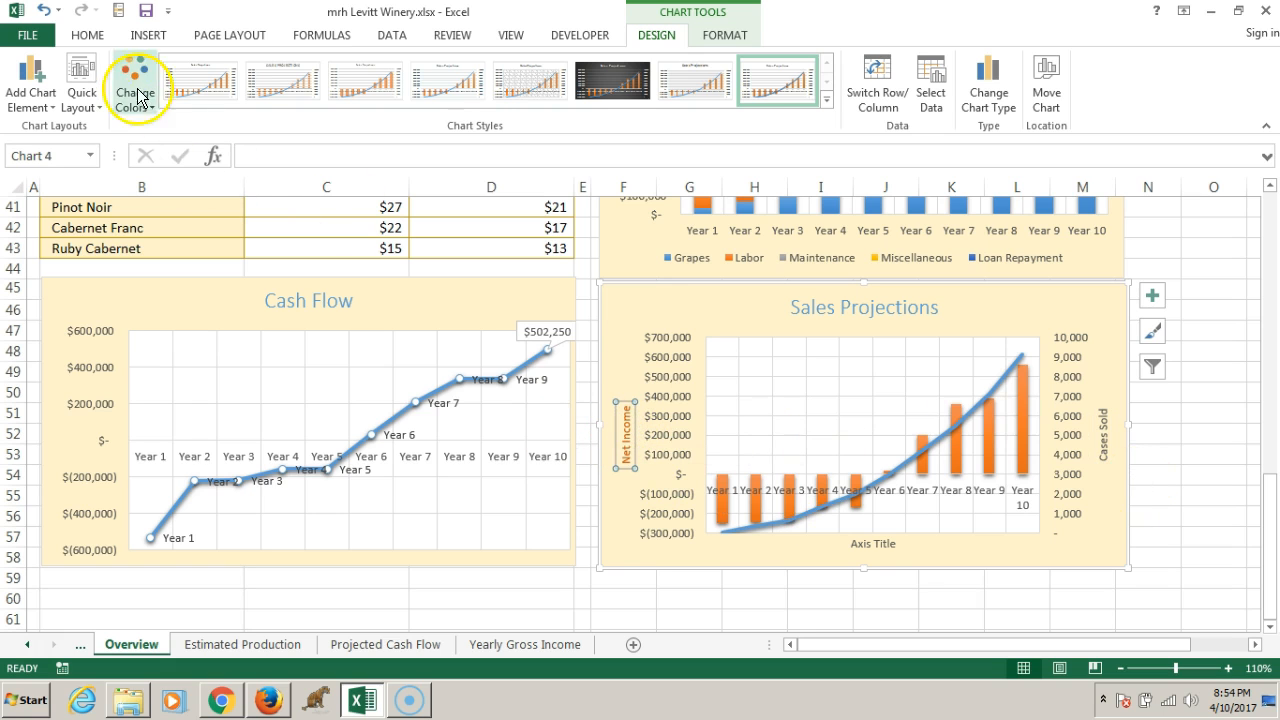
pyautogui.click(87, 35)
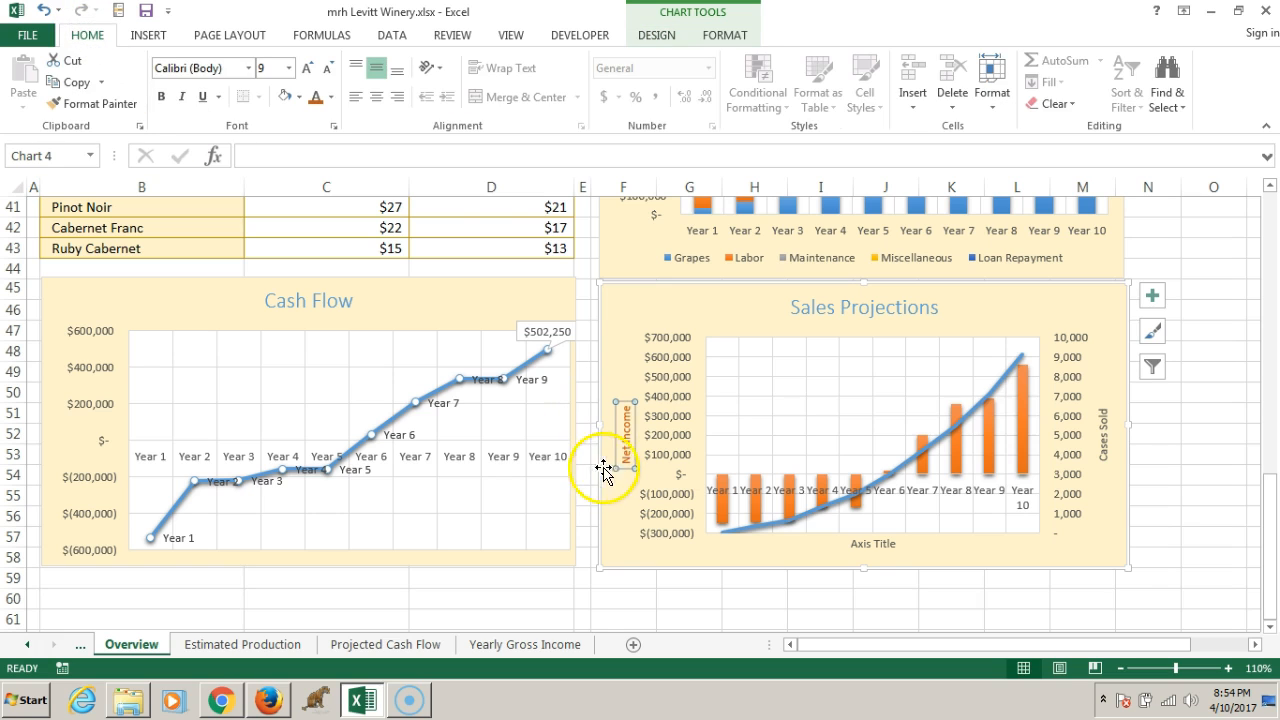
pyautogui.click(90, 103)
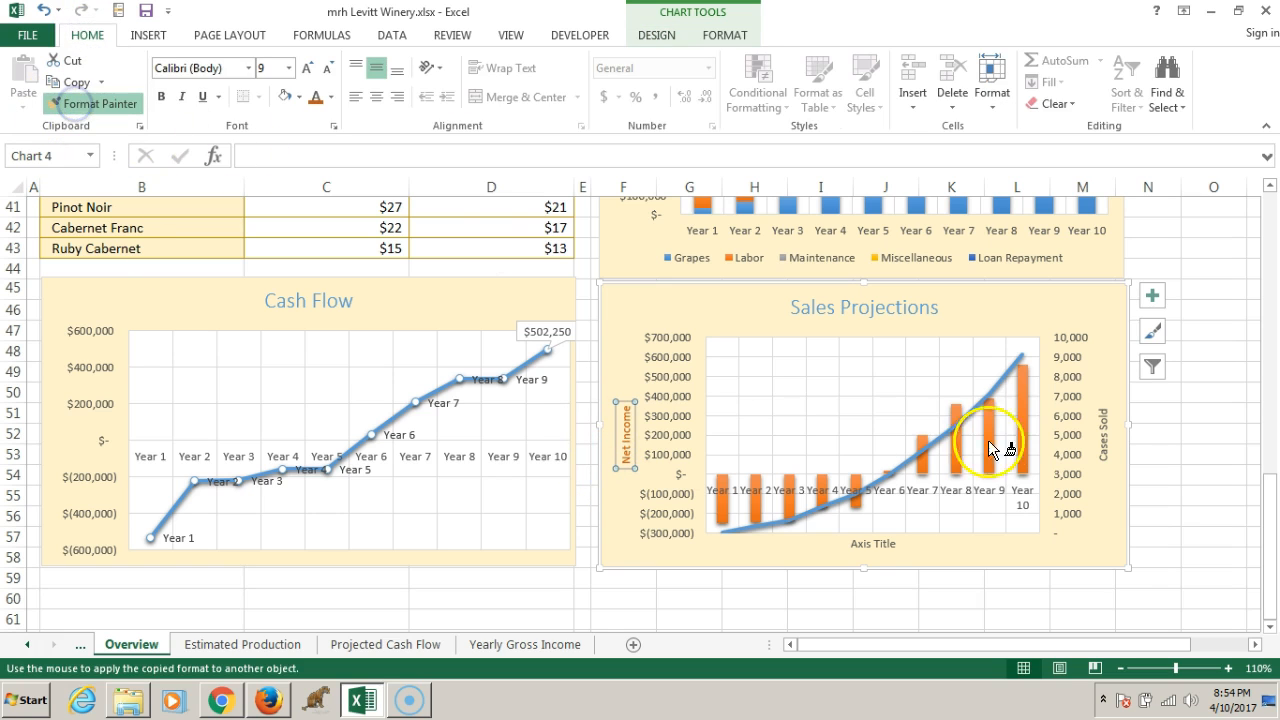
pyautogui.click(1084, 425)
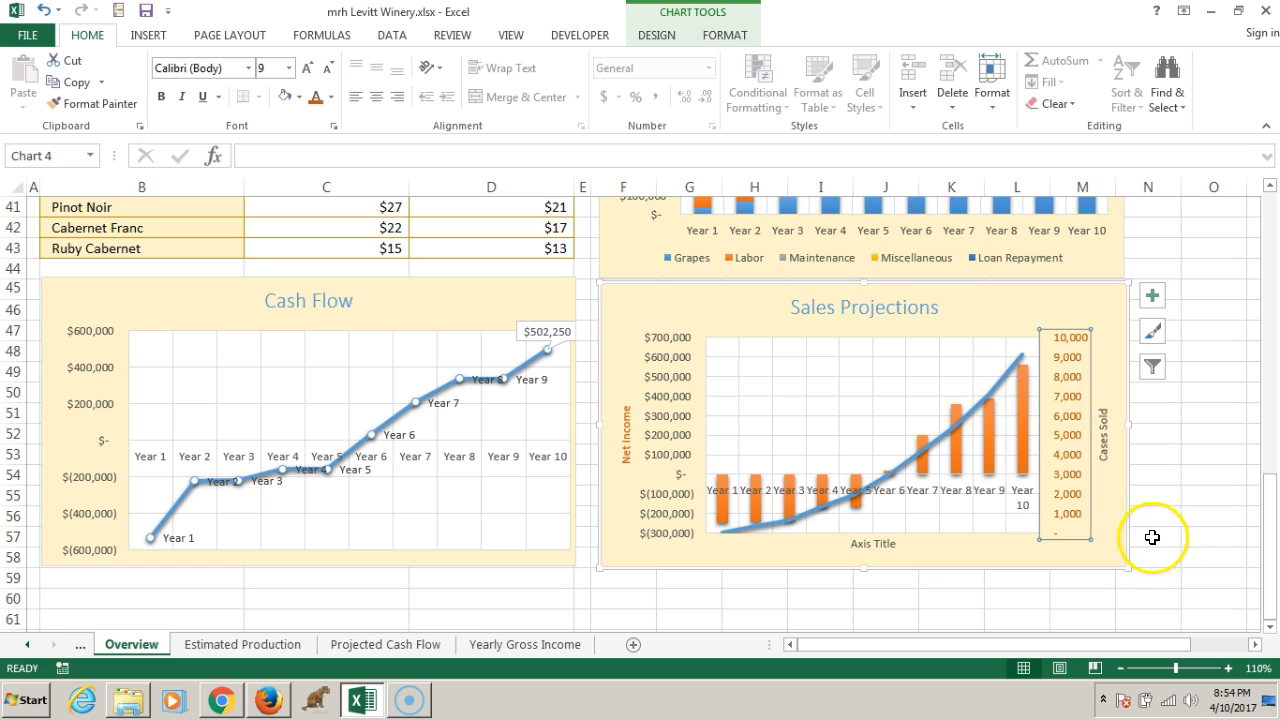
# Step: Copy the Net Income axis title's formatting onto the Cases Sold axis title with Format Painter
pyautogui.click(620, 436)
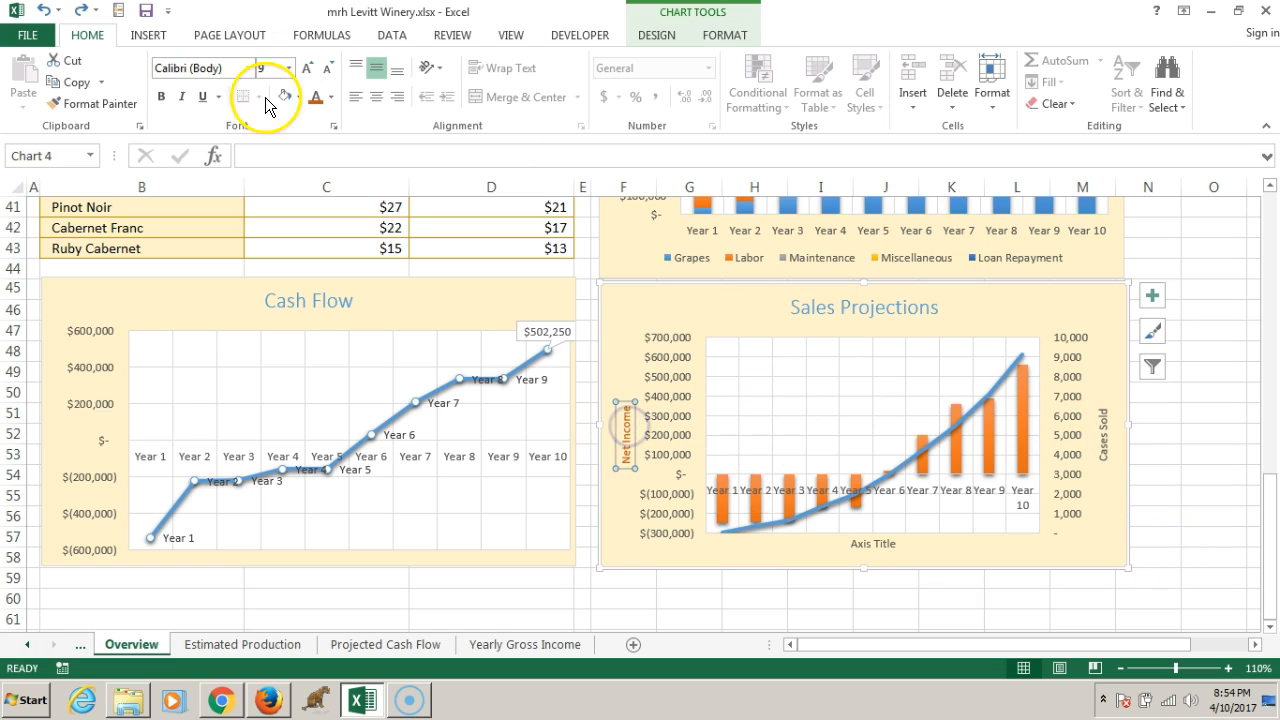
pyautogui.click(90, 103)
pyautogui.click(1117, 428)
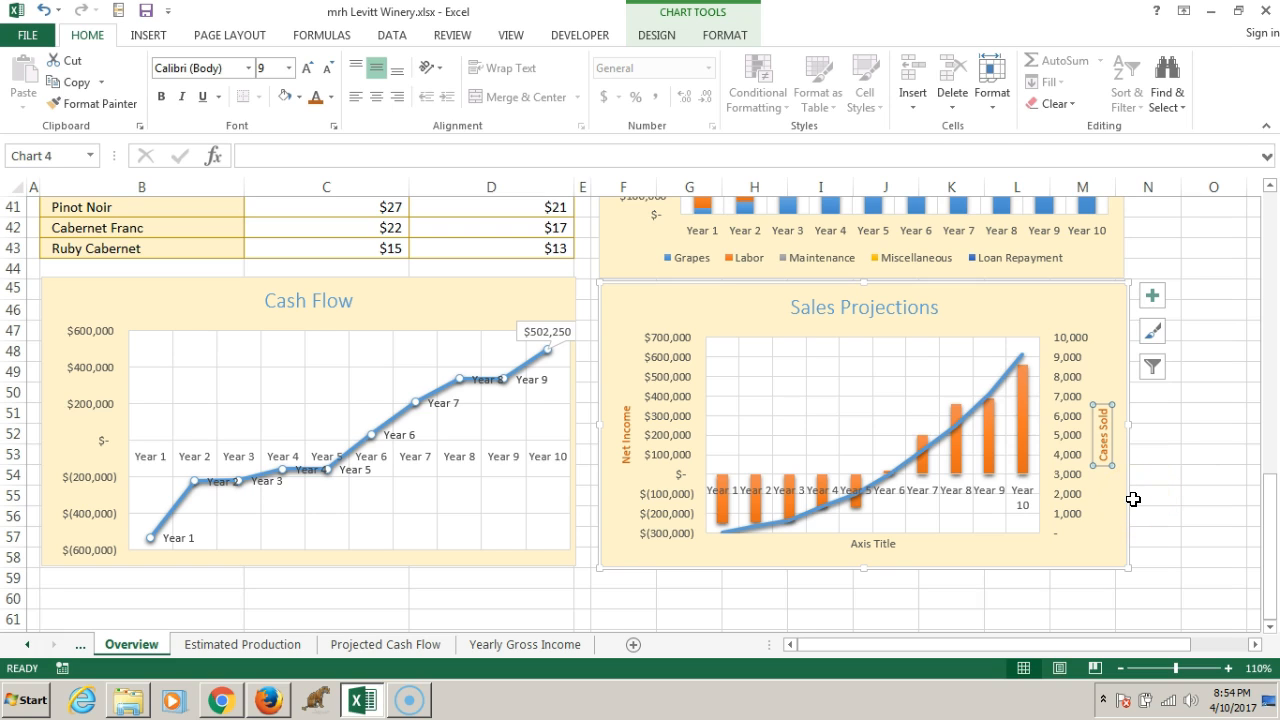
# Step: Set the orientation of the Cases Sold axis title to Rotate Text Down
pyautogui.click(1110, 450)
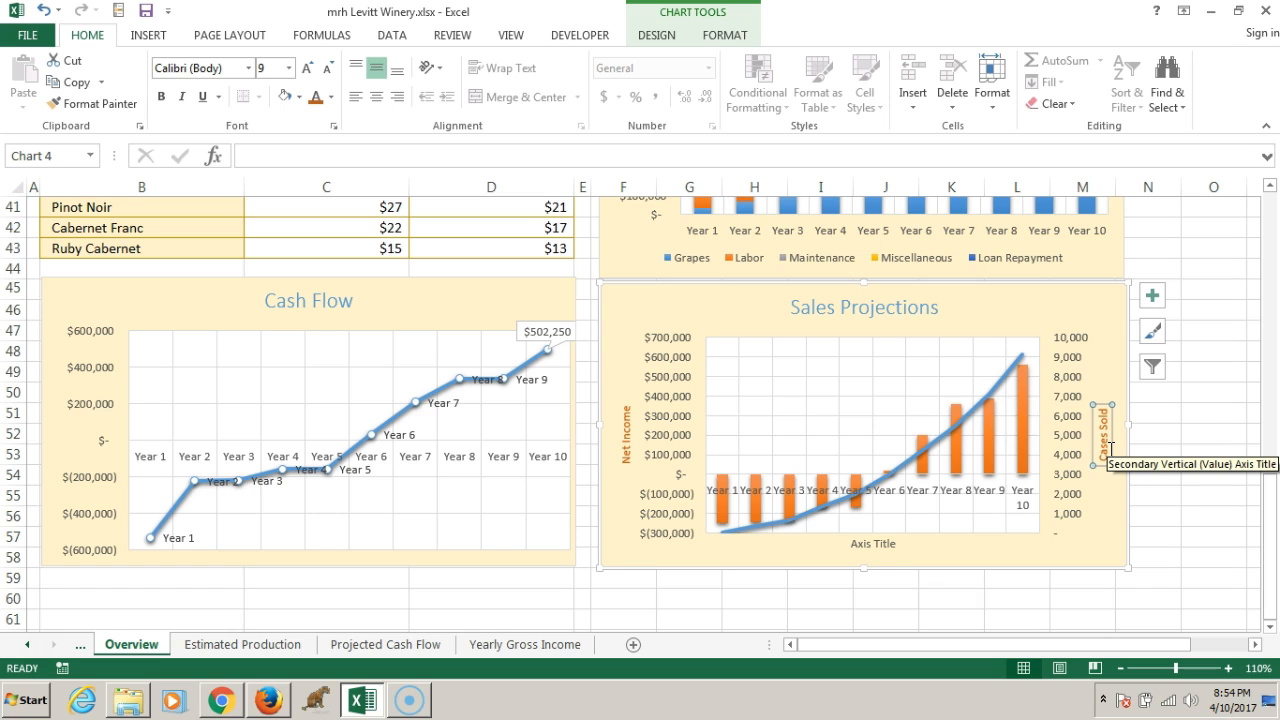
pyautogui.click(1106, 454)
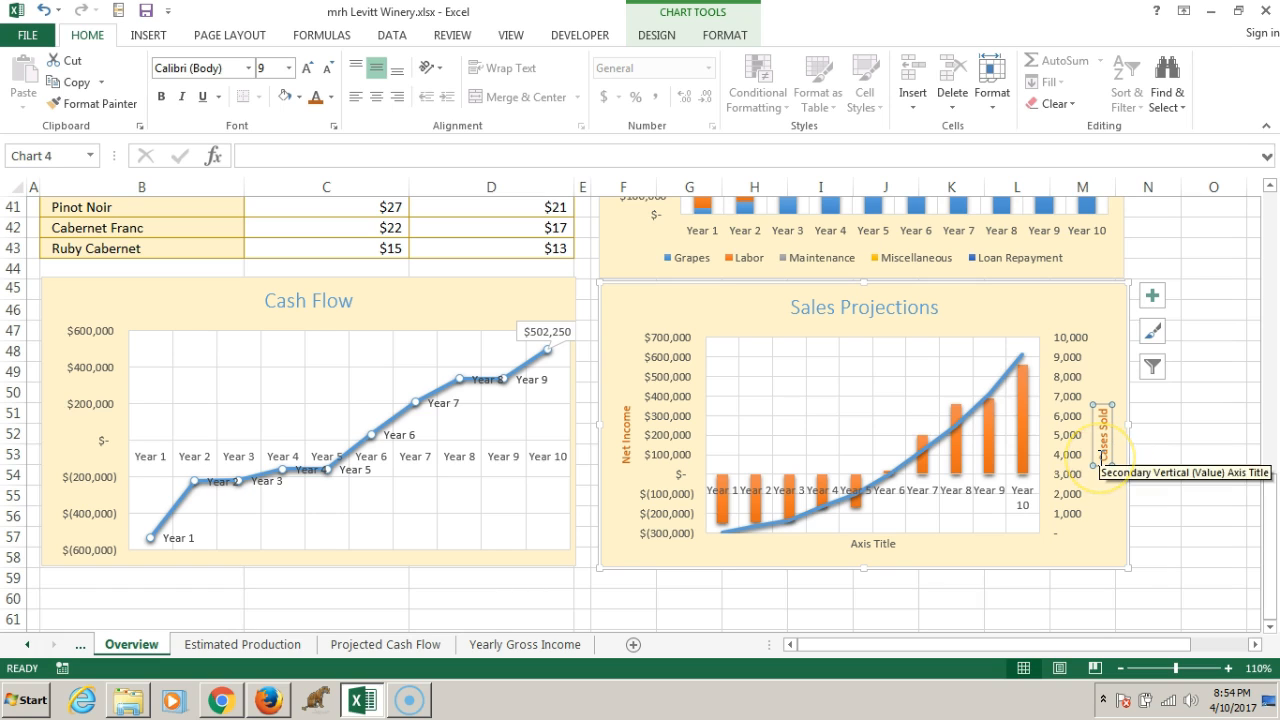
pyautogui.click(439, 69)
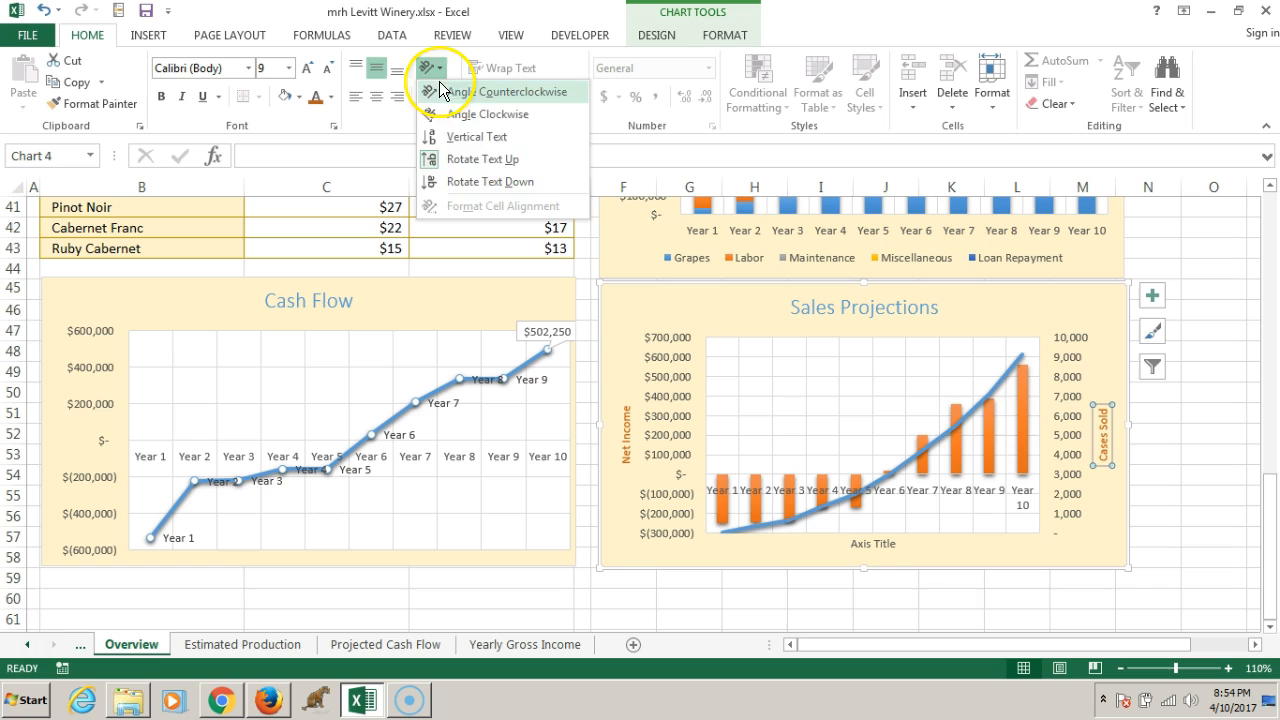
pyautogui.click(446, 181)
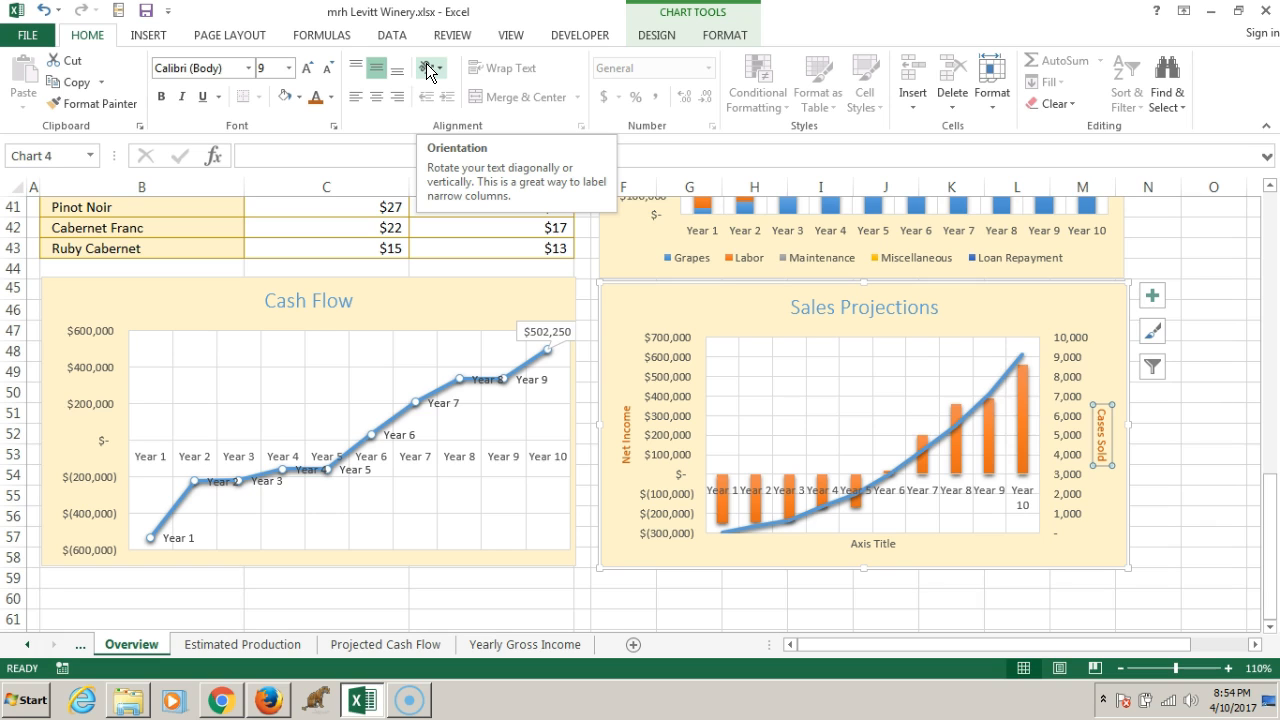
# Step: Color the secondary vertical axis numbers of the Sales Projections chart a darker theme blue
pyautogui.click(1065, 385)
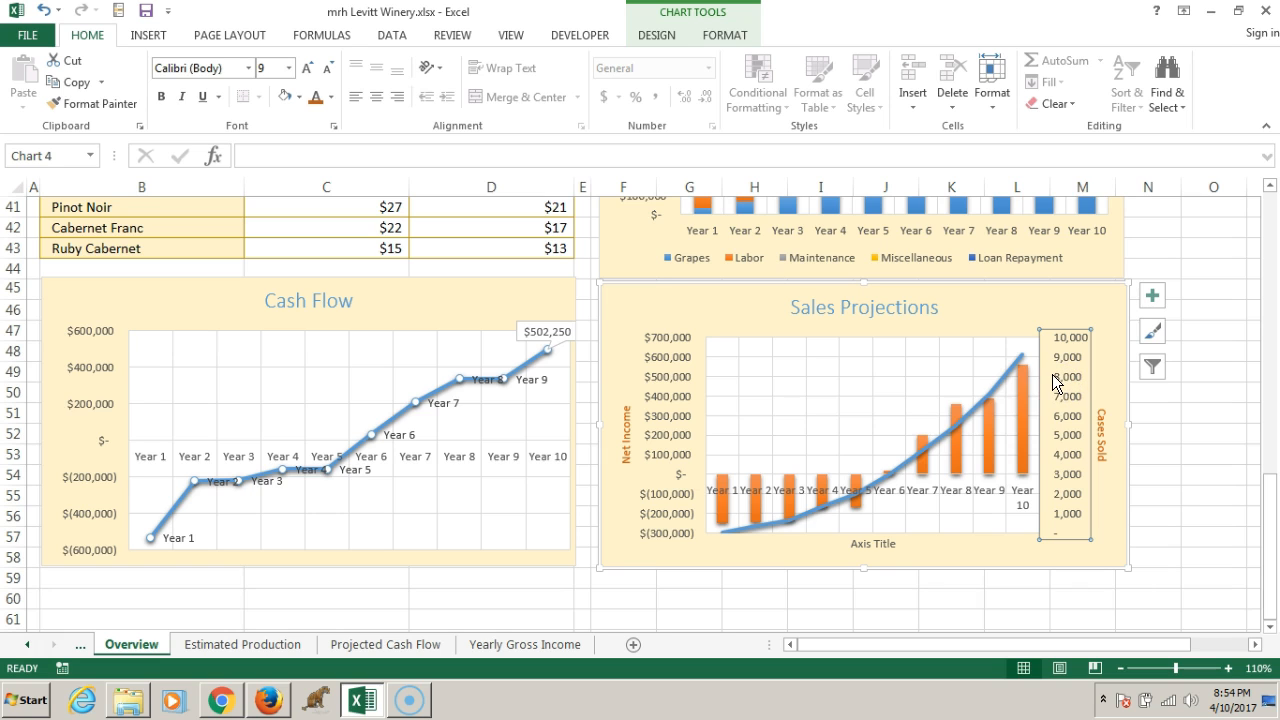
pyautogui.click(330, 97)
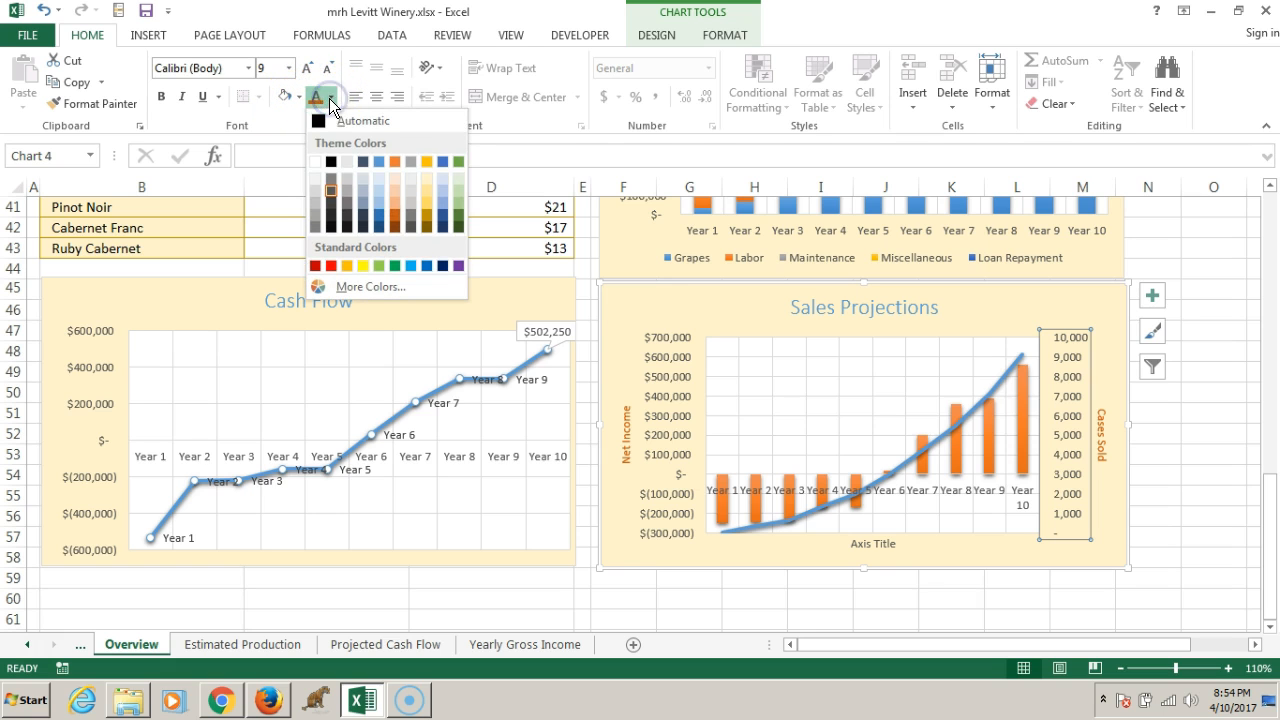
pyautogui.click(376, 163)
pyautogui.click(380, 211)
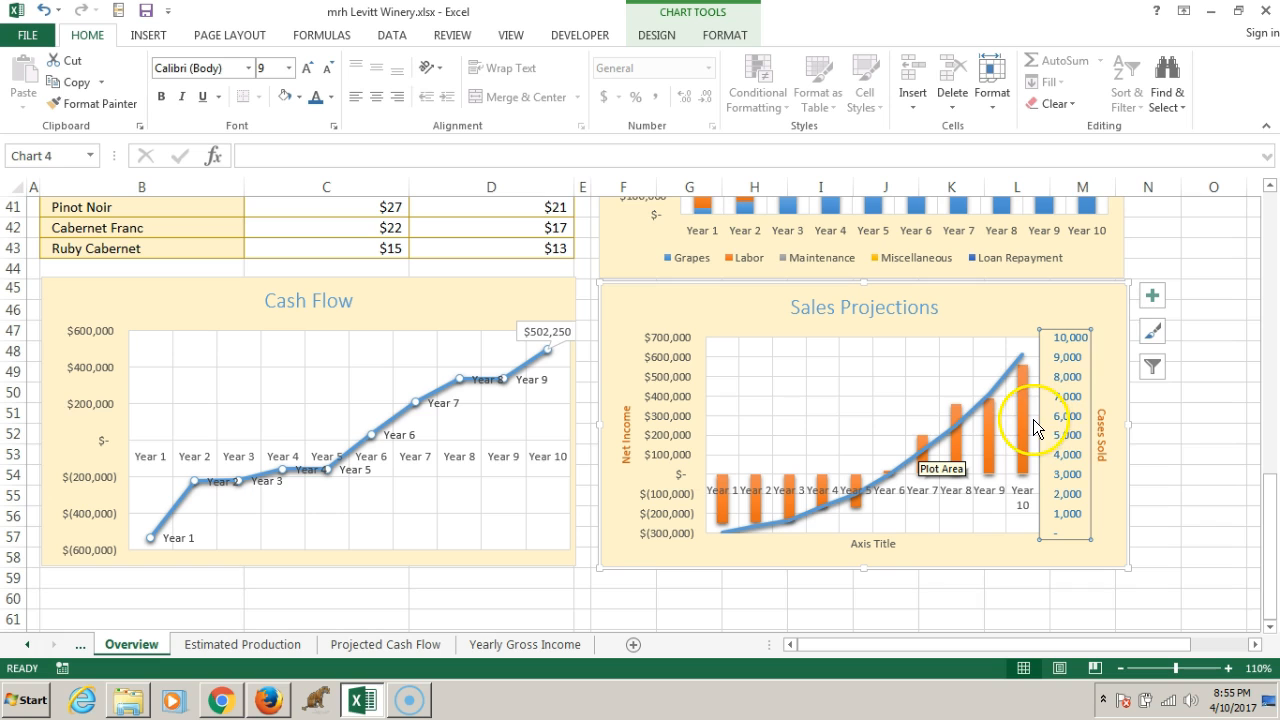
# Step: Delete the placeholder horizontal axis title from the Sales Projections chart
pyautogui.click(876, 542)
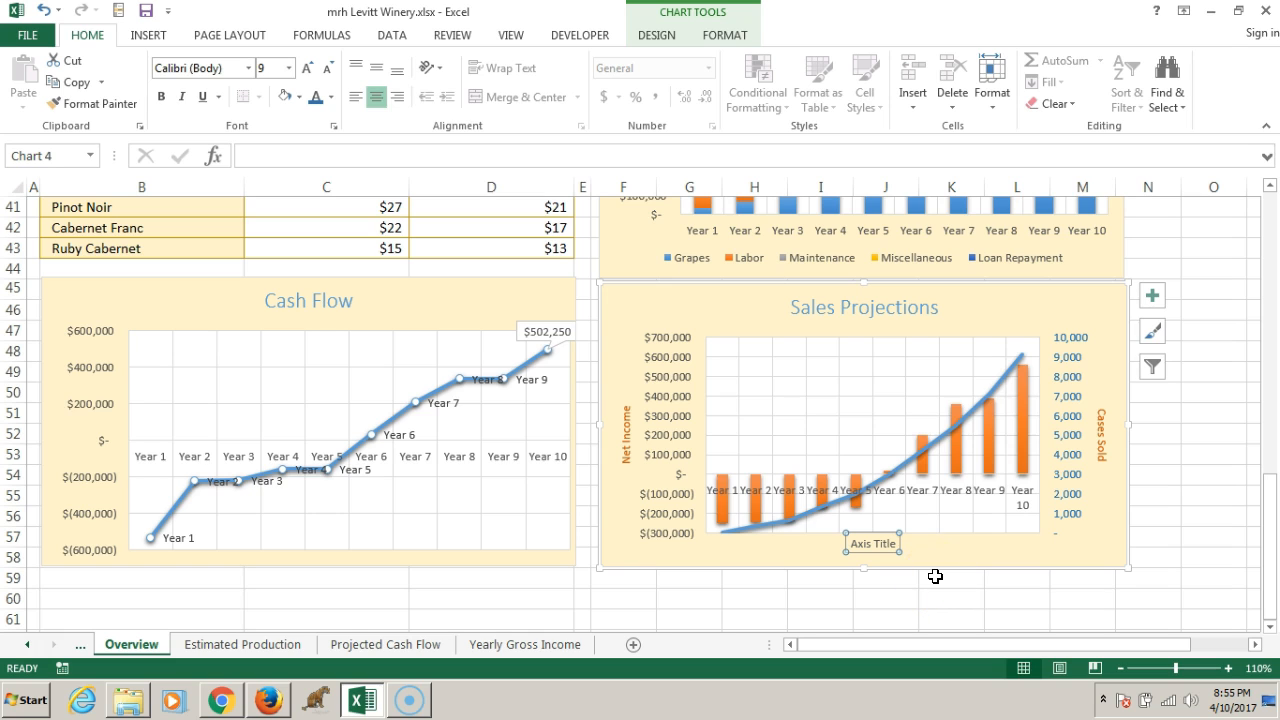
pyautogui.press('Delete')
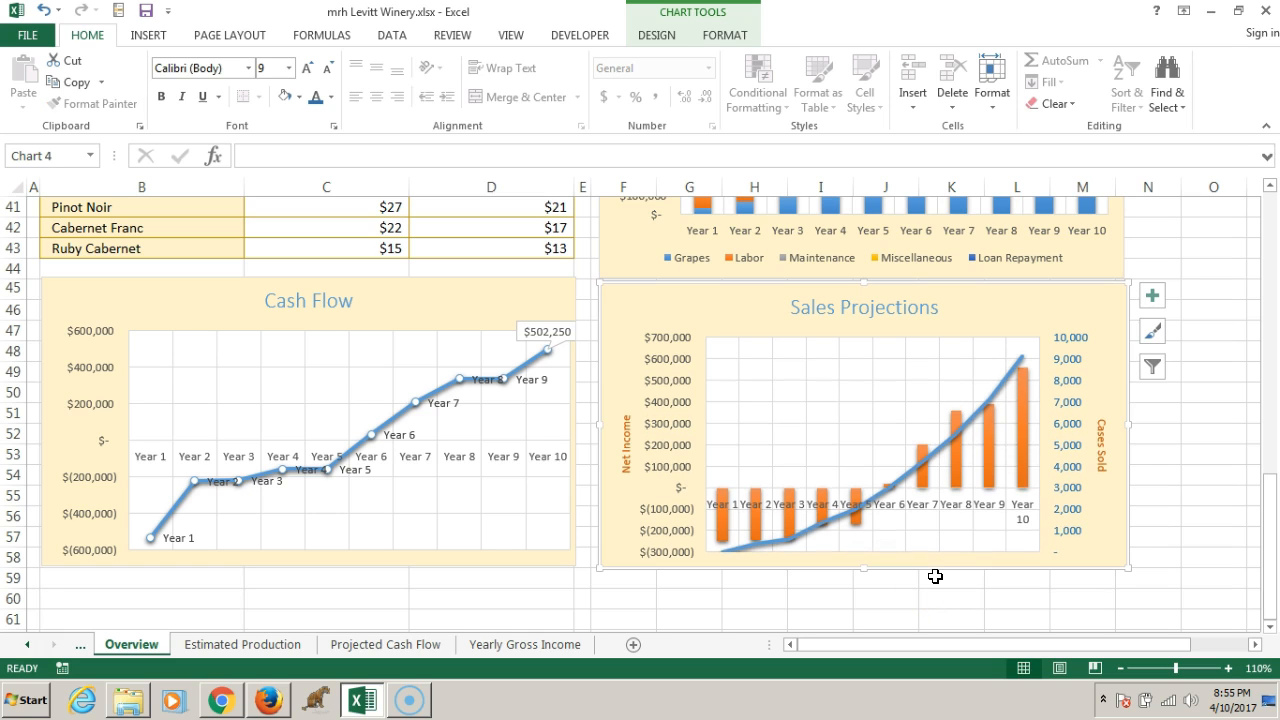
pyautogui.click(943, 571)
pyautogui.click(930, 572)
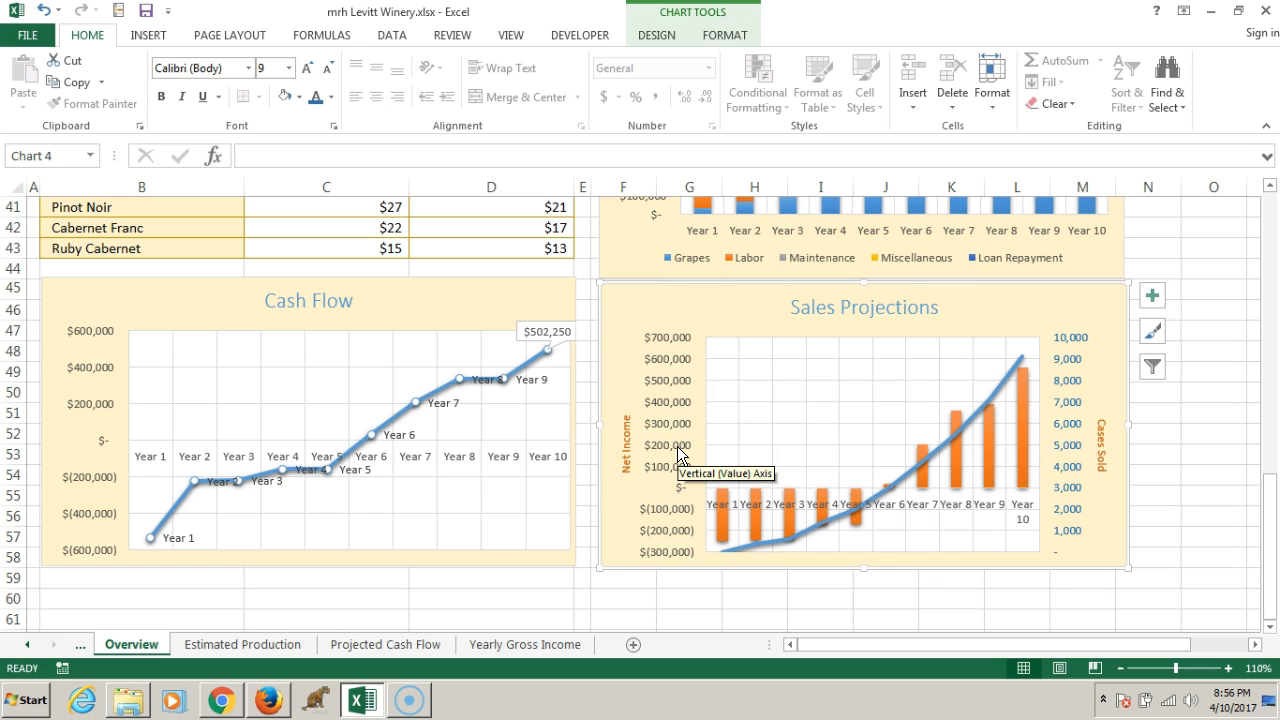
# Step: Set the minimum bound of the Sales Projections chart's secondary vertical axis to -4000 and close the axis formatting
pyautogui.doubleClick(1066, 445)
pyautogui.click(1068, 464)
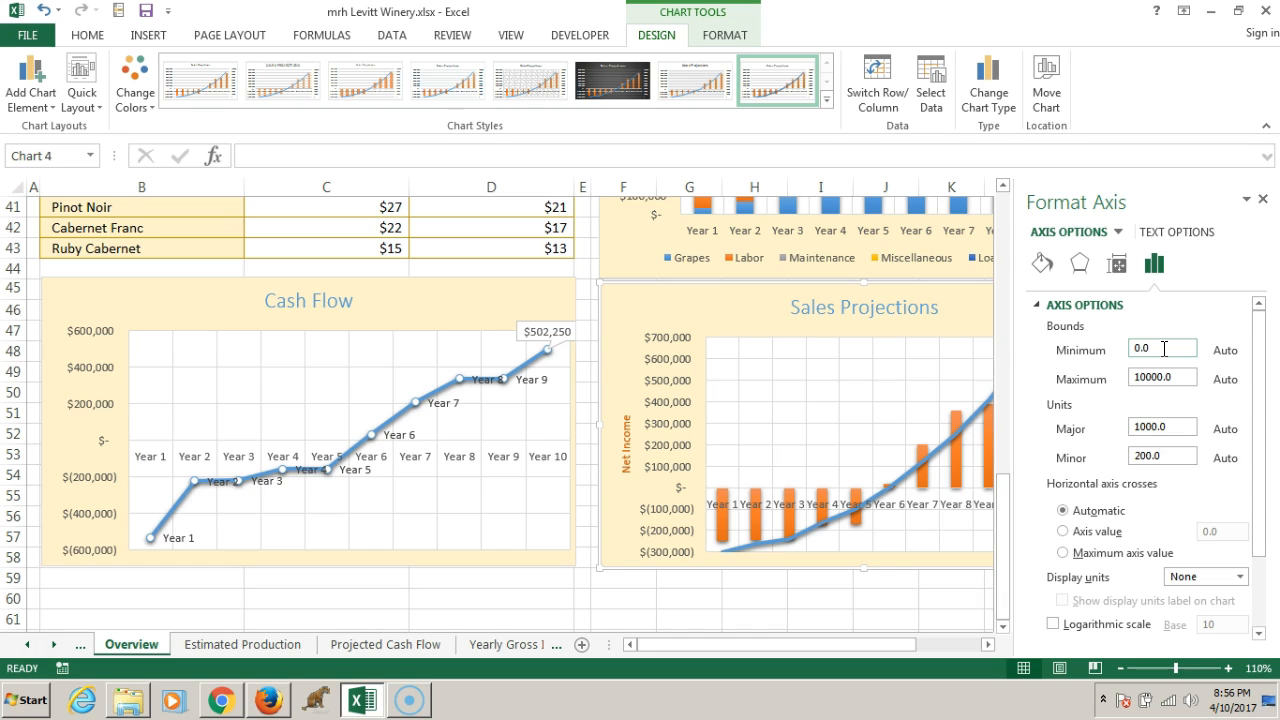
pyautogui.moveTo(1164, 350); pyautogui.dragTo(1128, 350)
pyautogui.write('-4000')
pyautogui.press('Return')
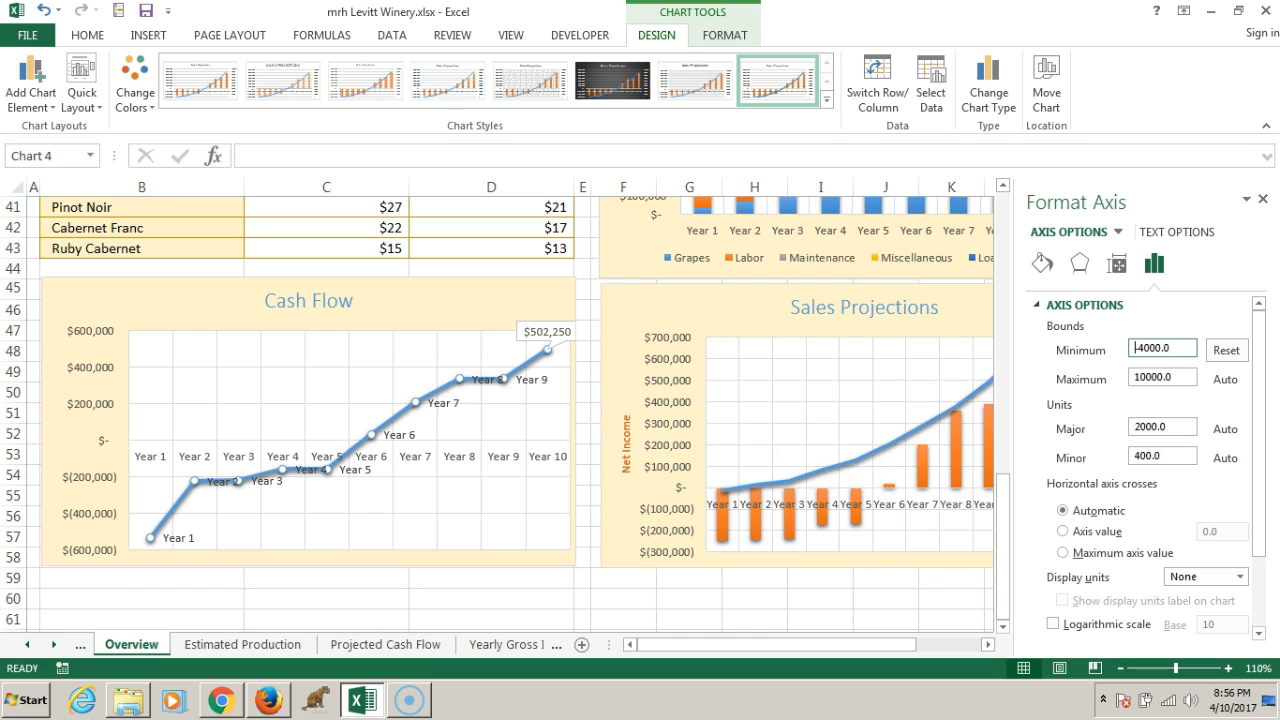
pyautogui.click(1243, 412)
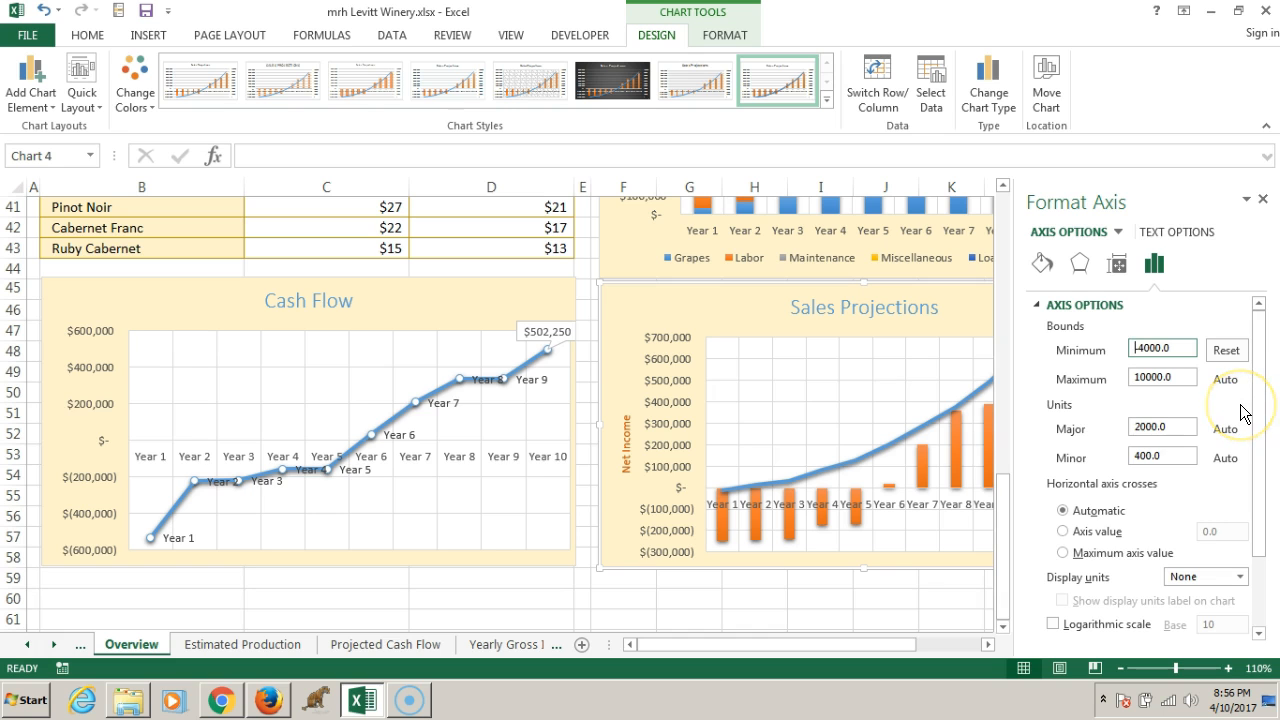
pyautogui.moveTo(894, 646); pyautogui.dragTo(931, 650)
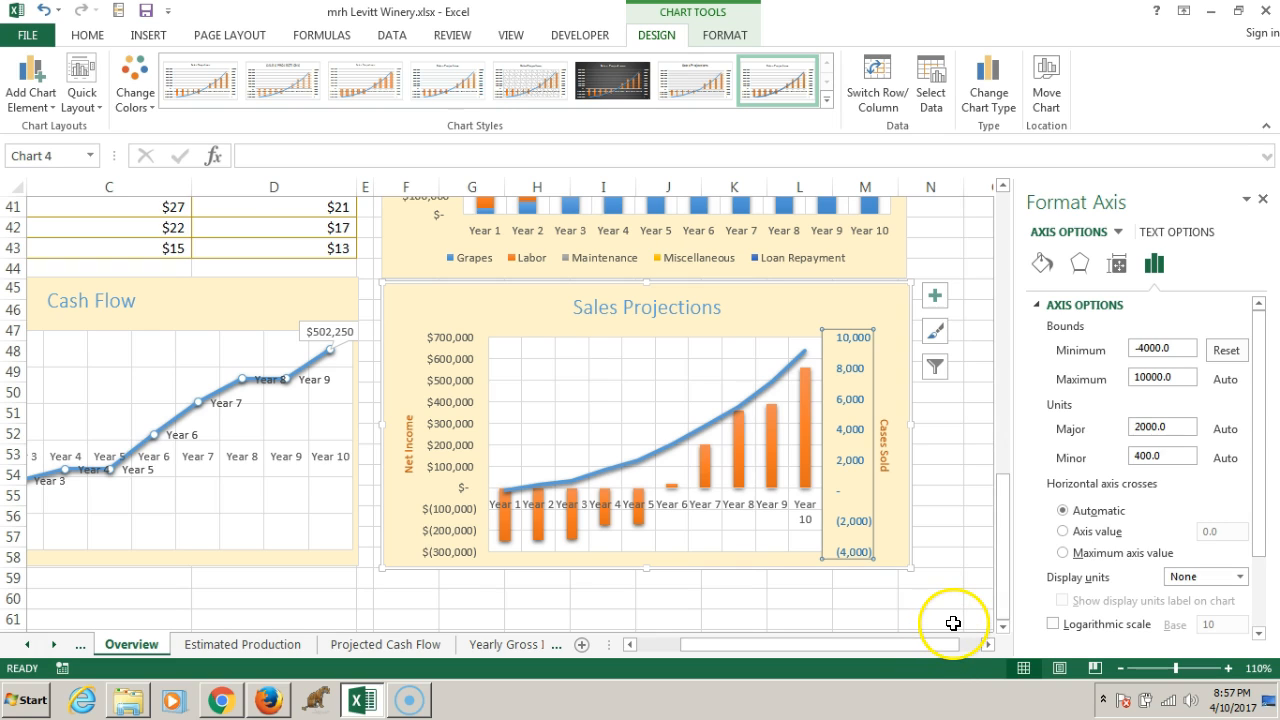
pyautogui.click(960, 615)
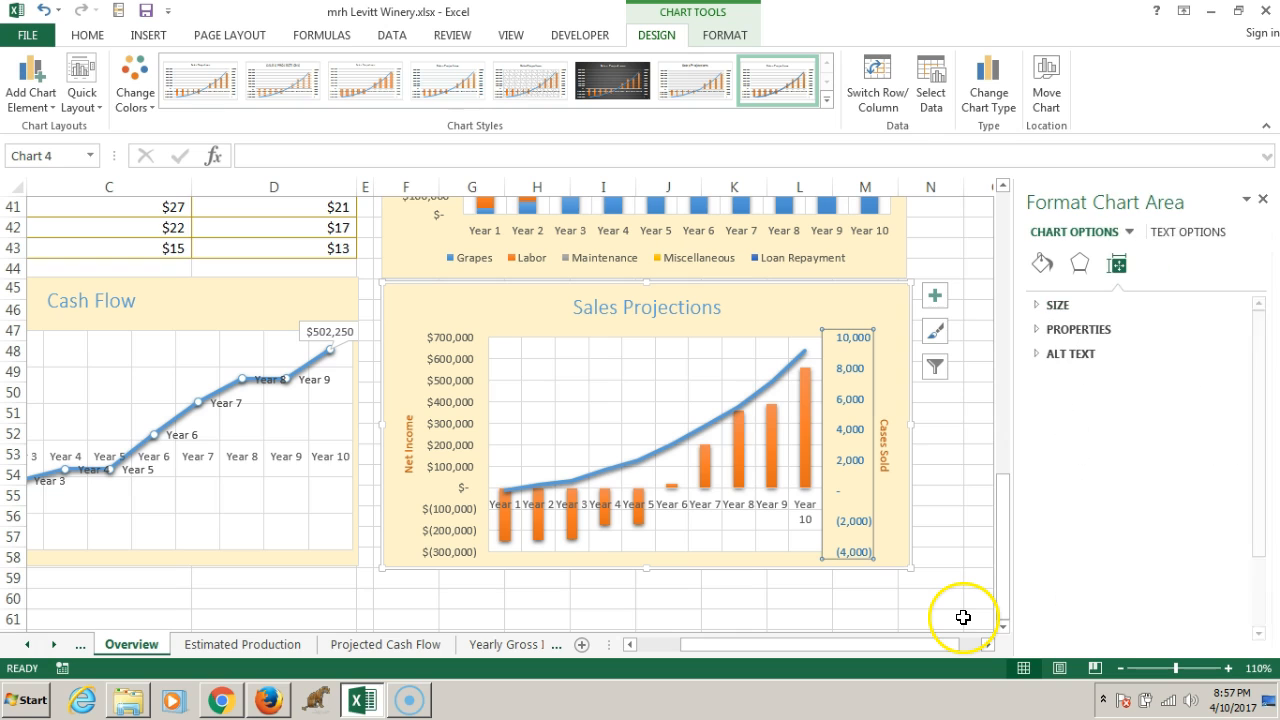
pyautogui.press('Escape')
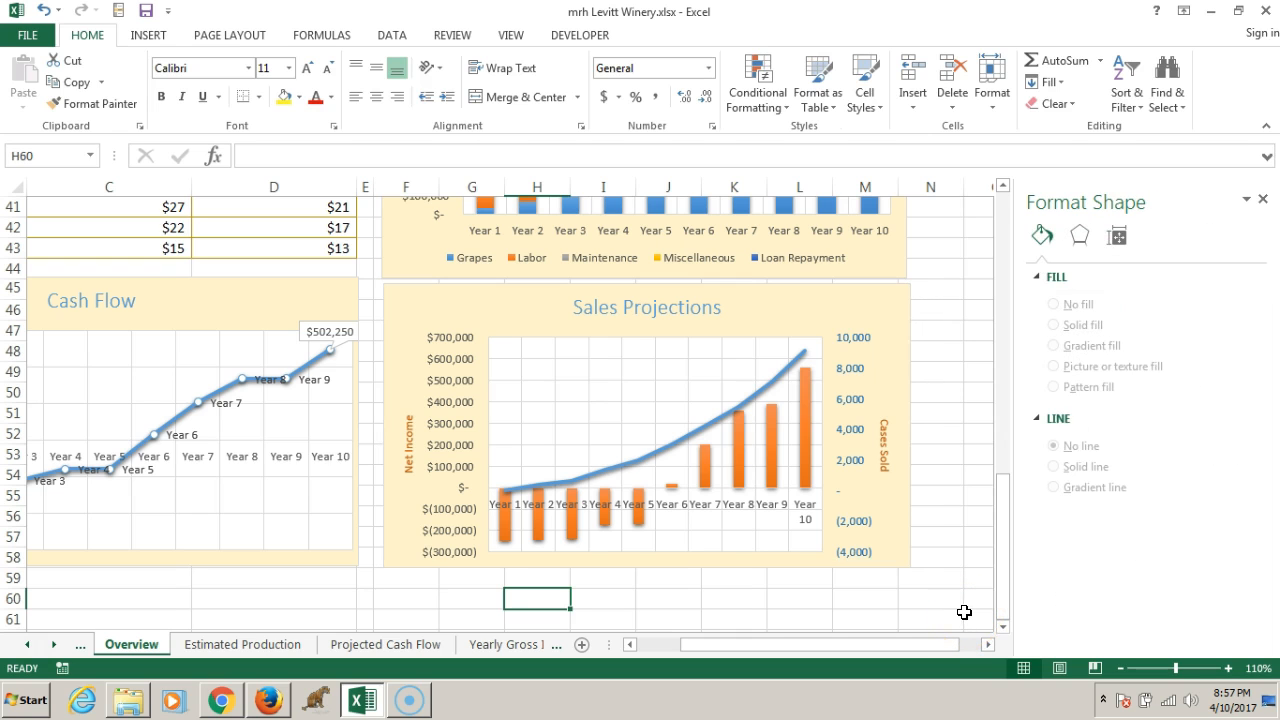
pyautogui.click(1267, 201)
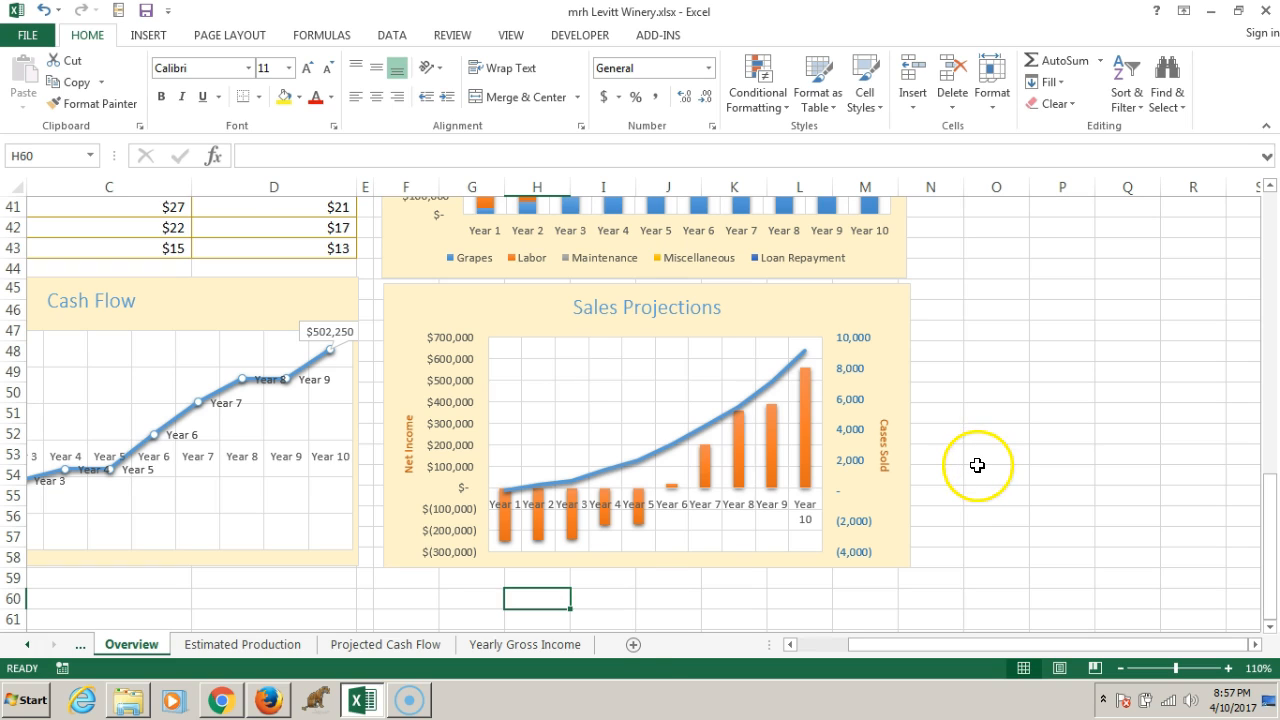
# Step: Insert a Line with Markers chart from range B4:C14 on the Yearly Gross Income sheet
pyautogui.click(551, 644)
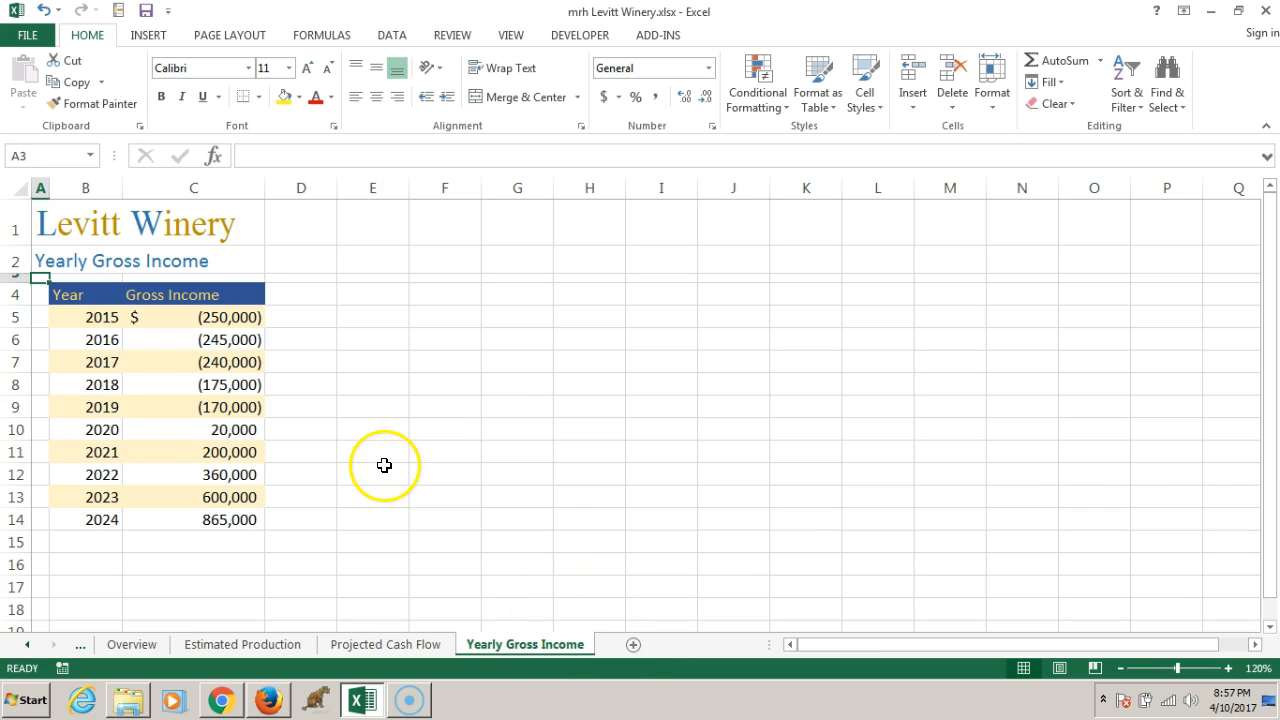
pyautogui.click(20, 155)
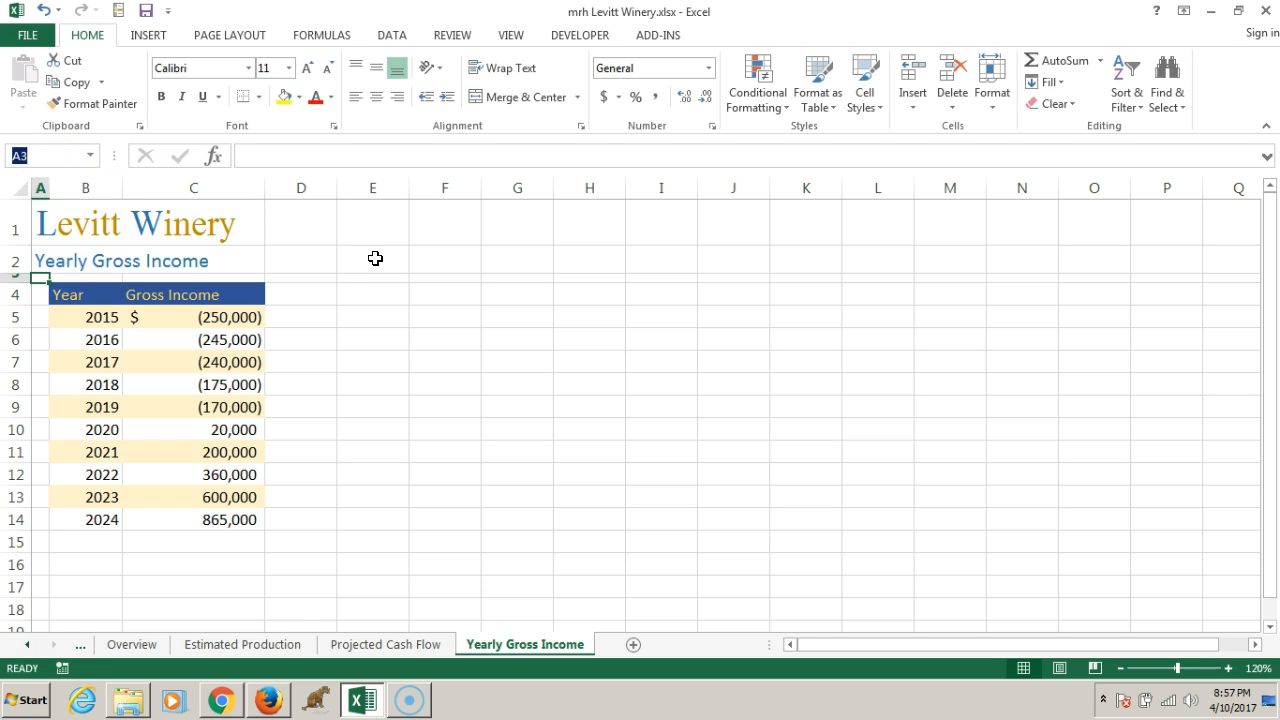
pyautogui.write('B4:C14')
pyautogui.press('Return')
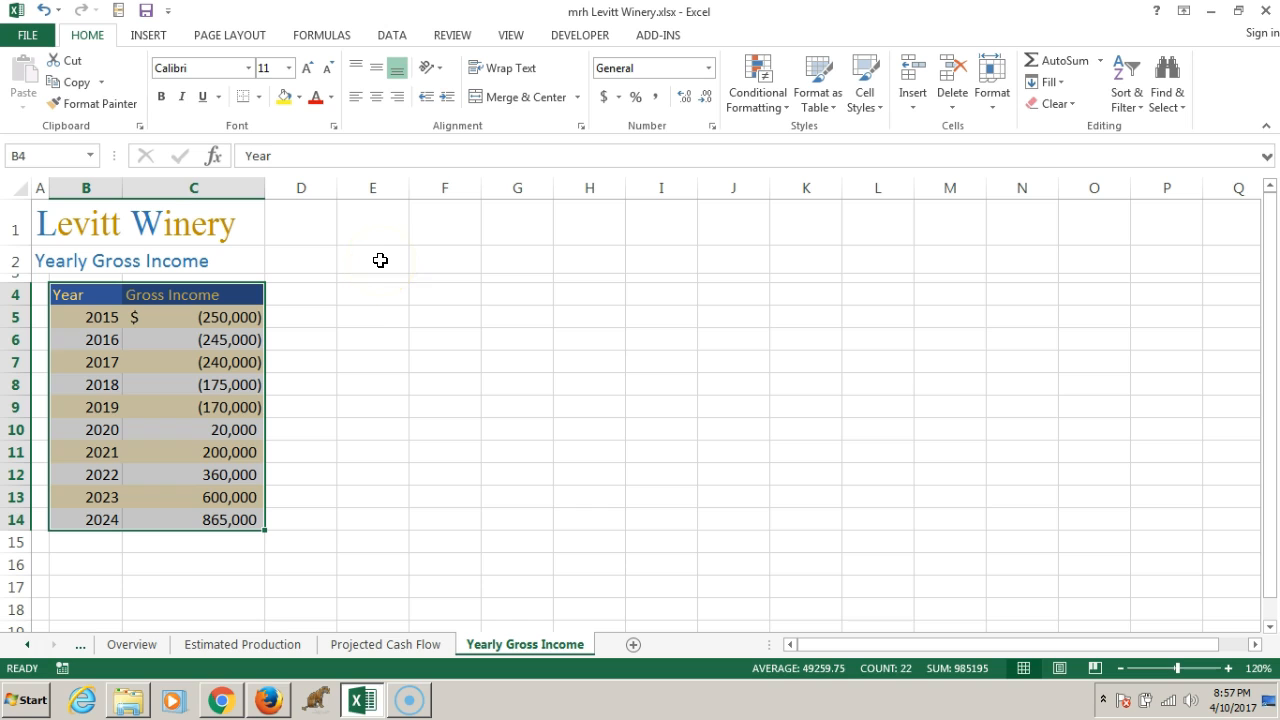
pyautogui.click(146, 36)
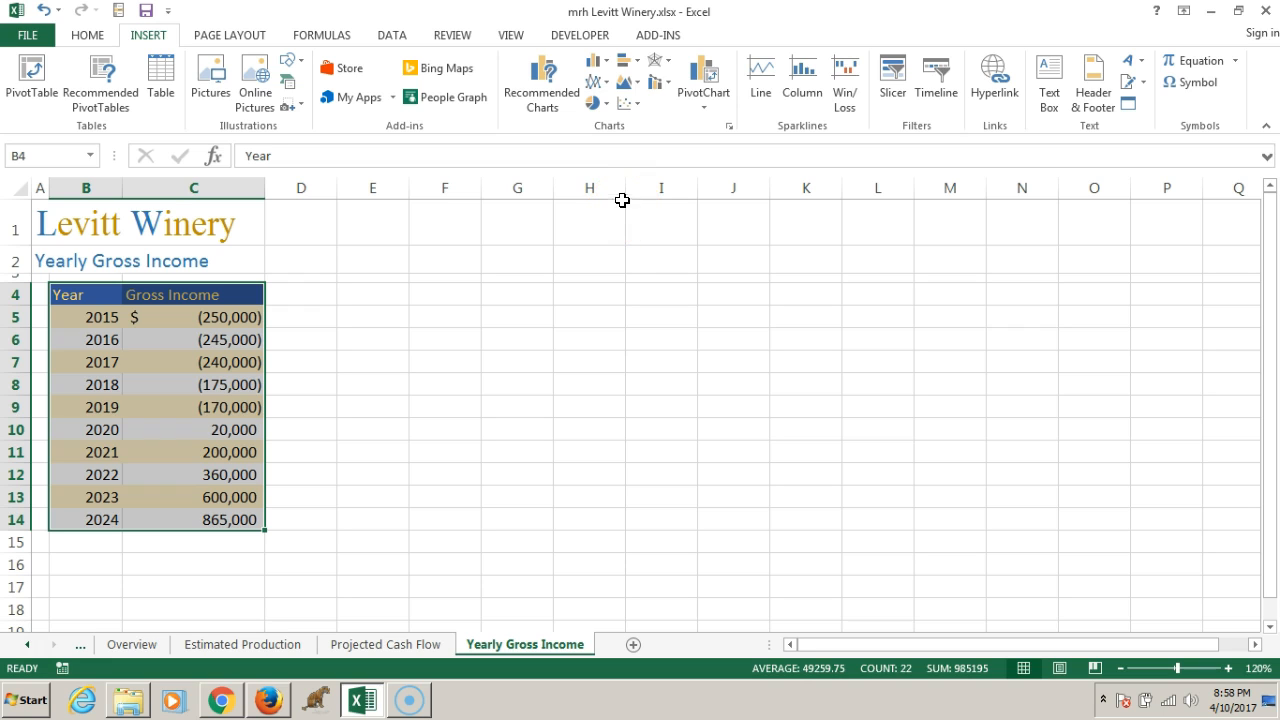
pyautogui.click(600, 84)
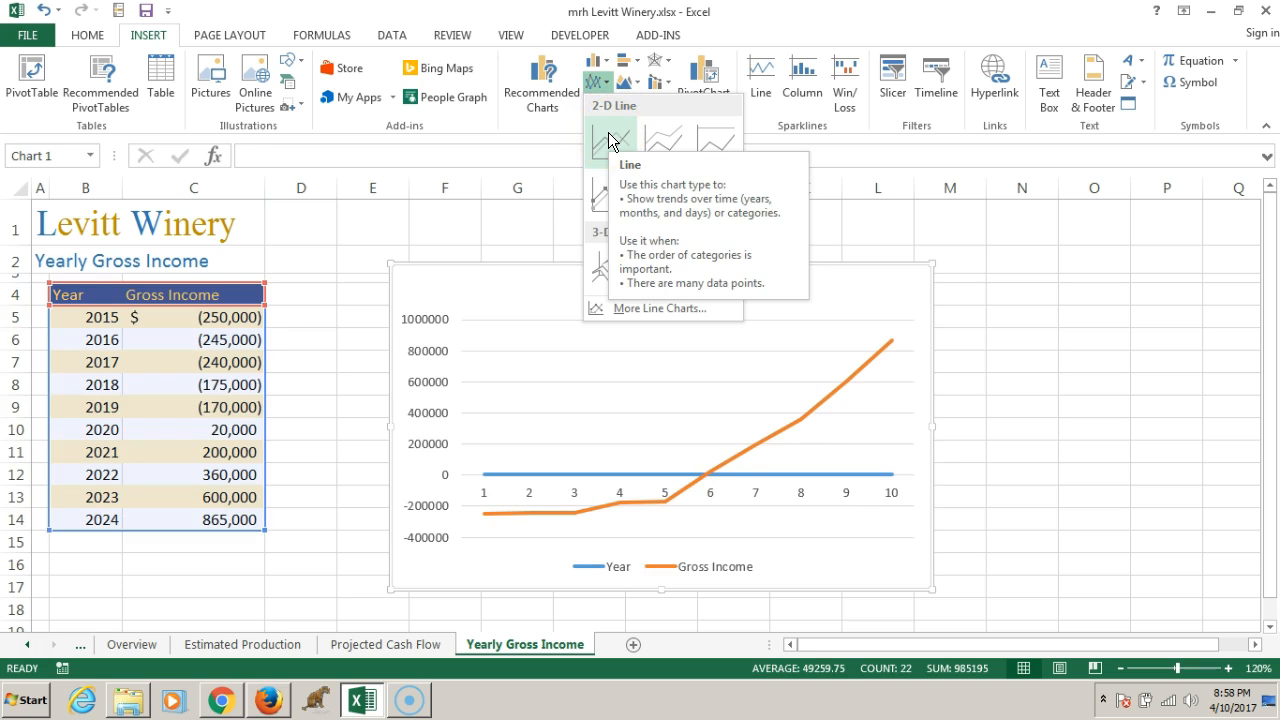
pyautogui.click(705, 148)
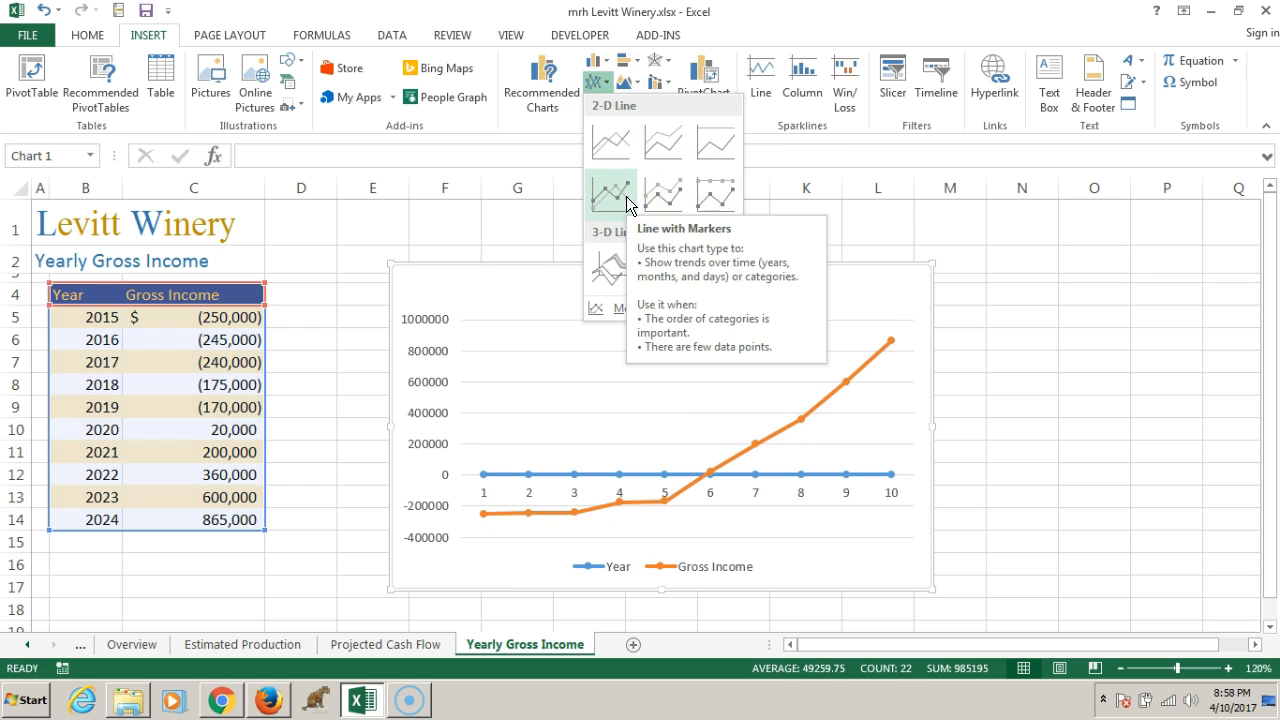
pyautogui.click(660, 198)
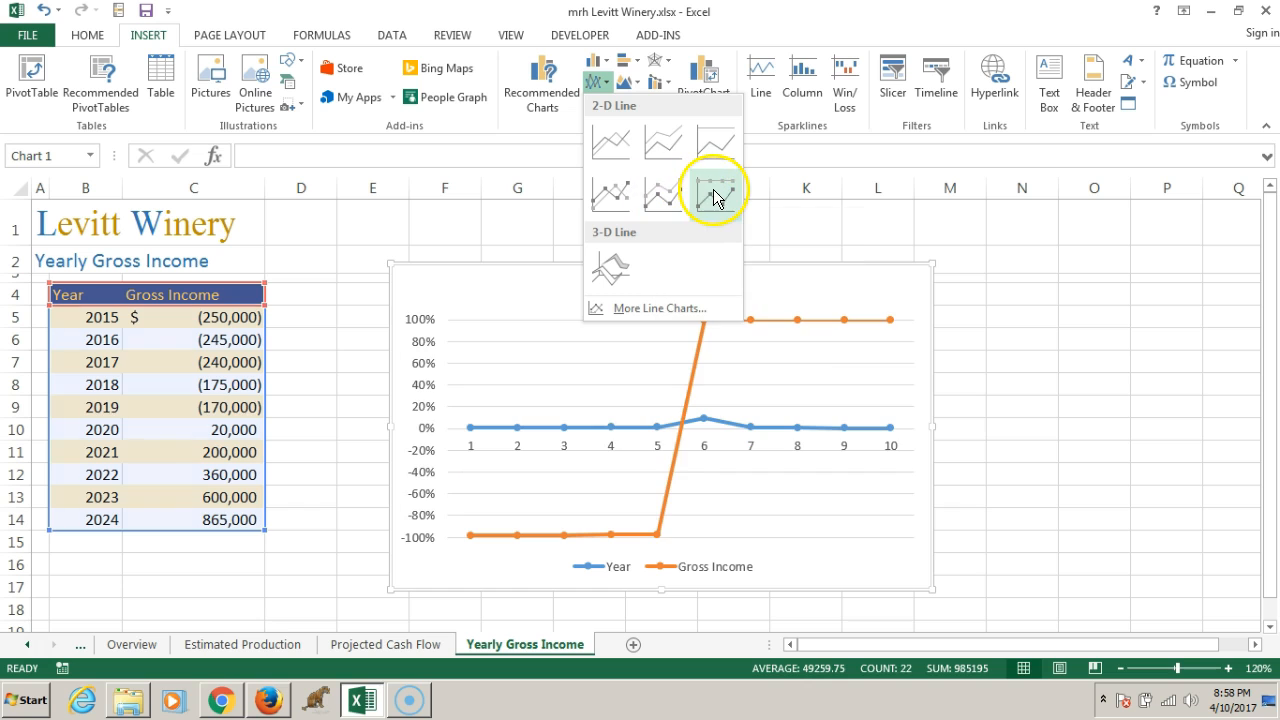
pyautogui.click(606, 188)
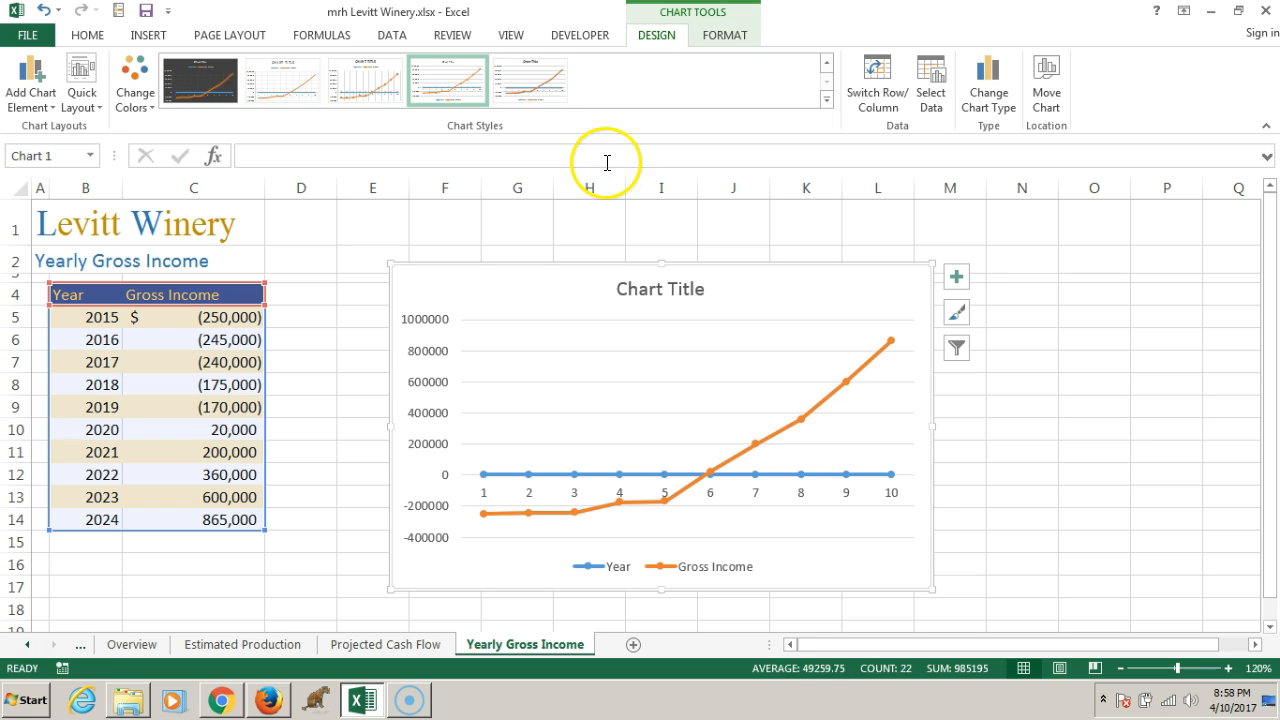
# Step: Remove the Year series from the new line chart's data source
pyautogui.moveTo(840, 388)
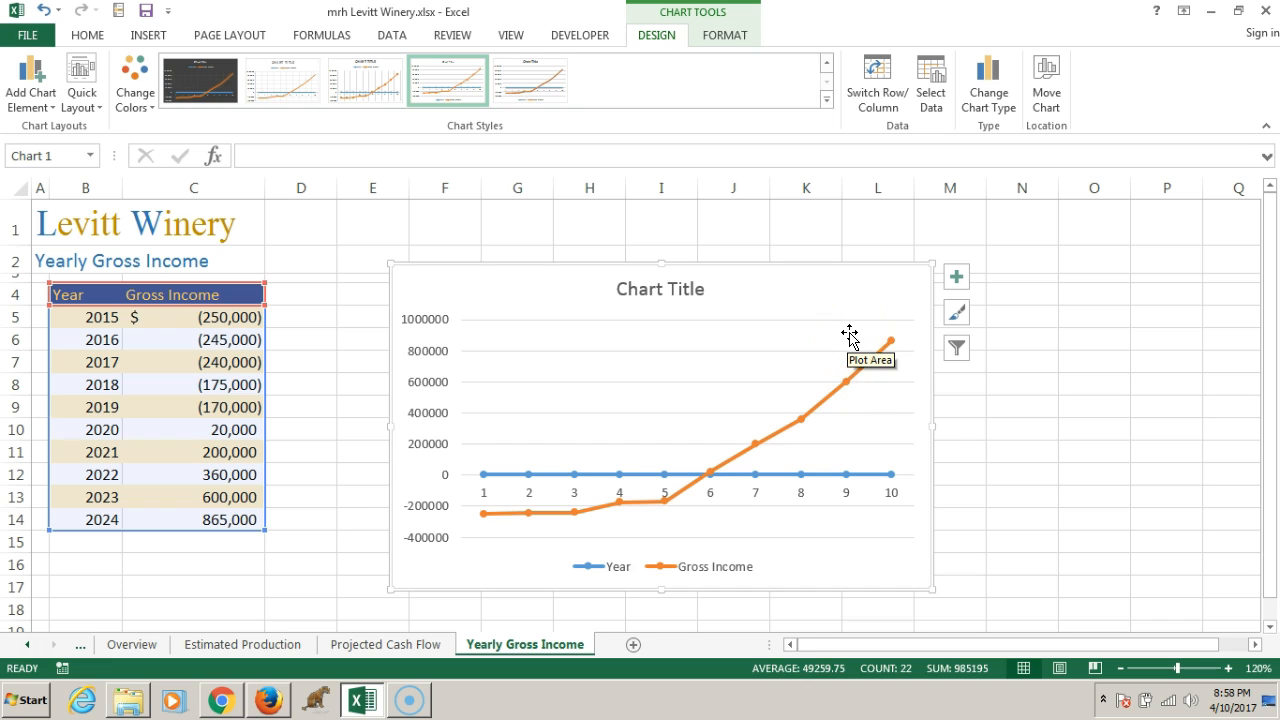
pyautogui.click(916, 426)
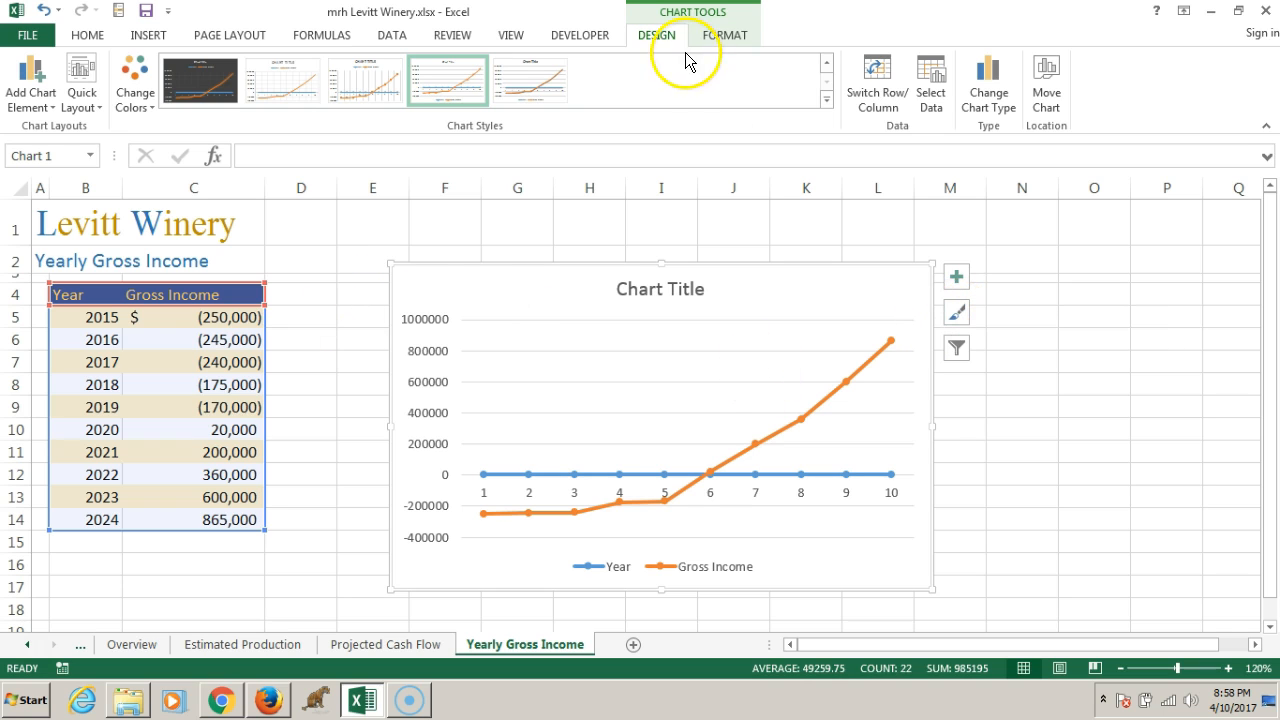
pyautogui.click(655, 38)
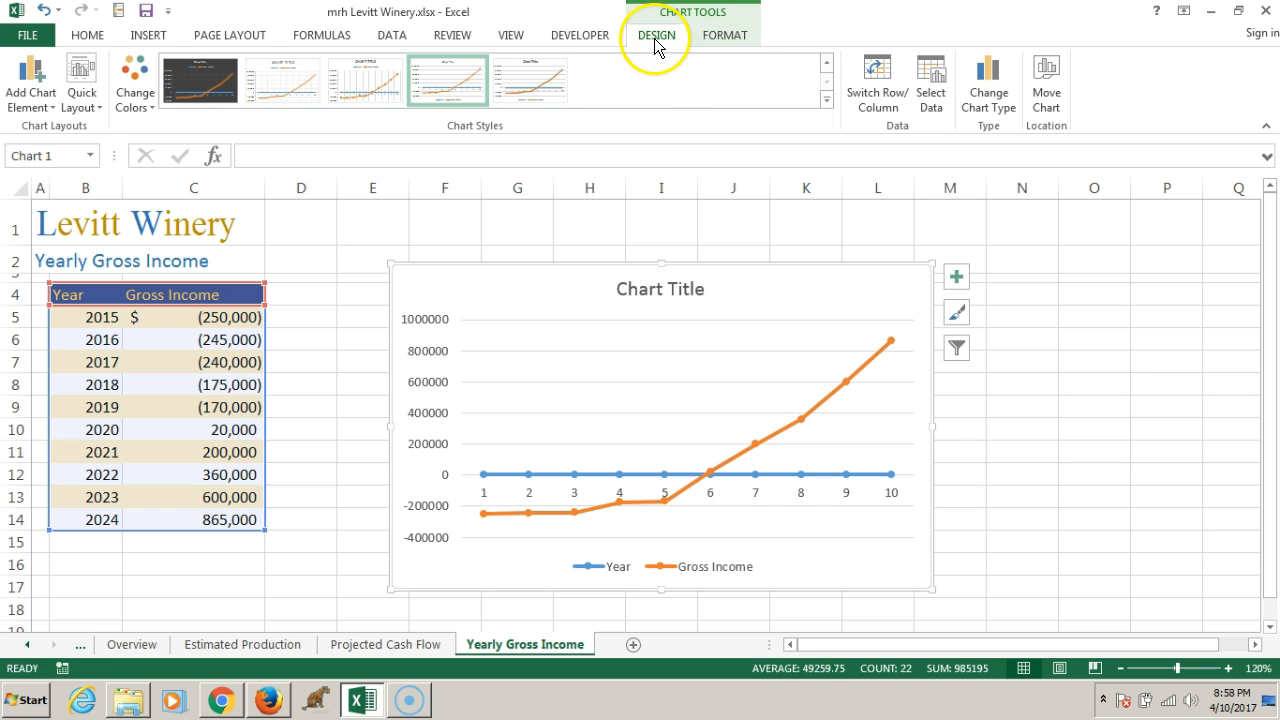
pyautogui.click(933, 105)
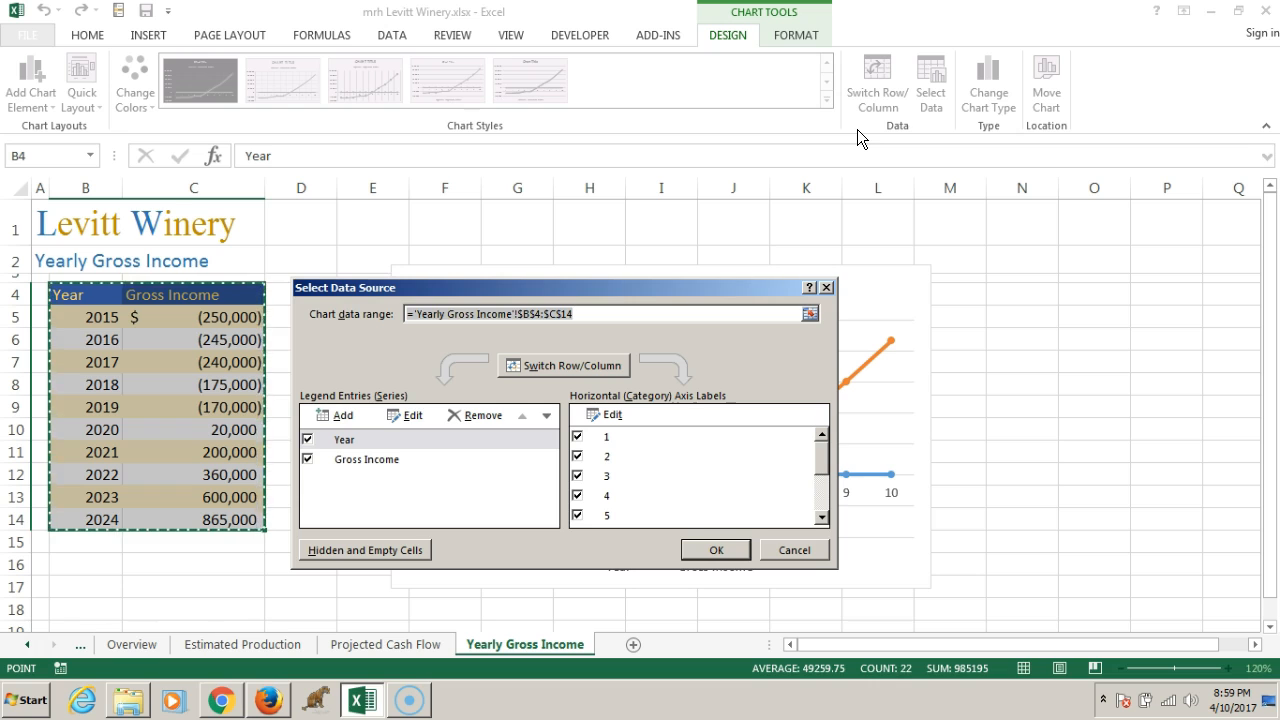
pyautogui.click(829, 171)
pyautogui.click(390, 442)
pyautogui.click(429, 440)
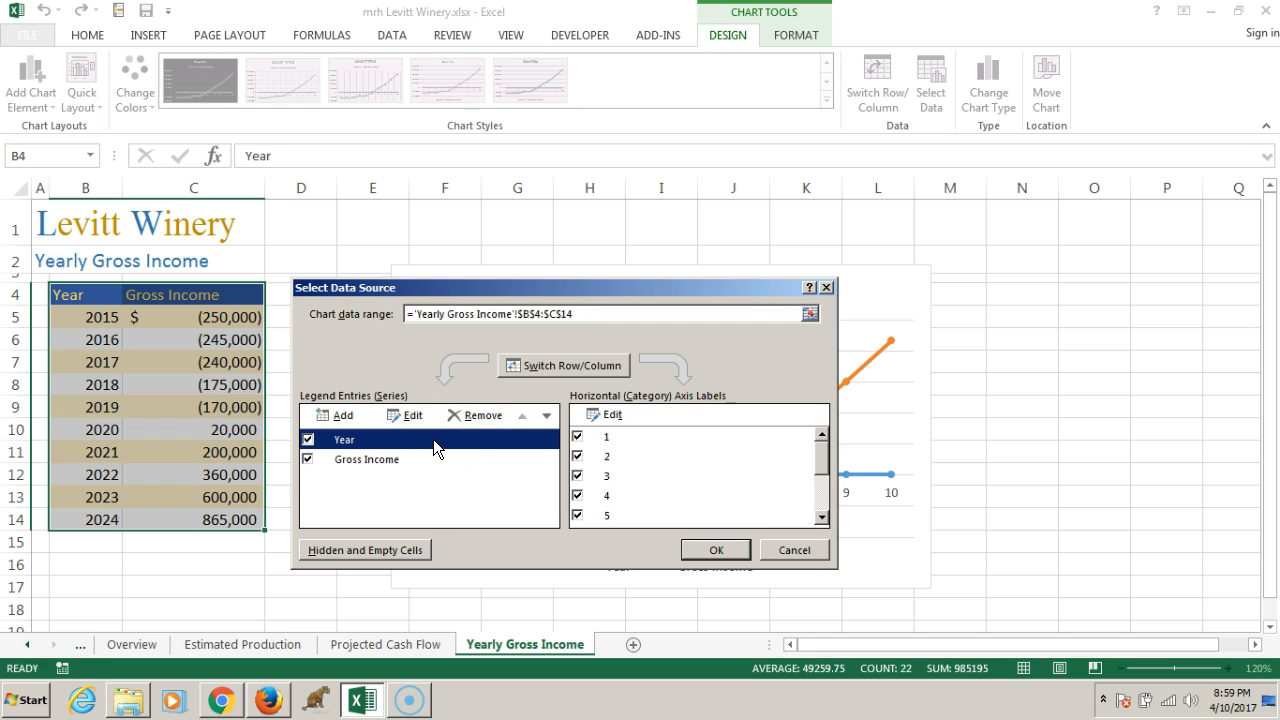
pyautogui.click(610, 464)
pyautogui.click(500, 417)
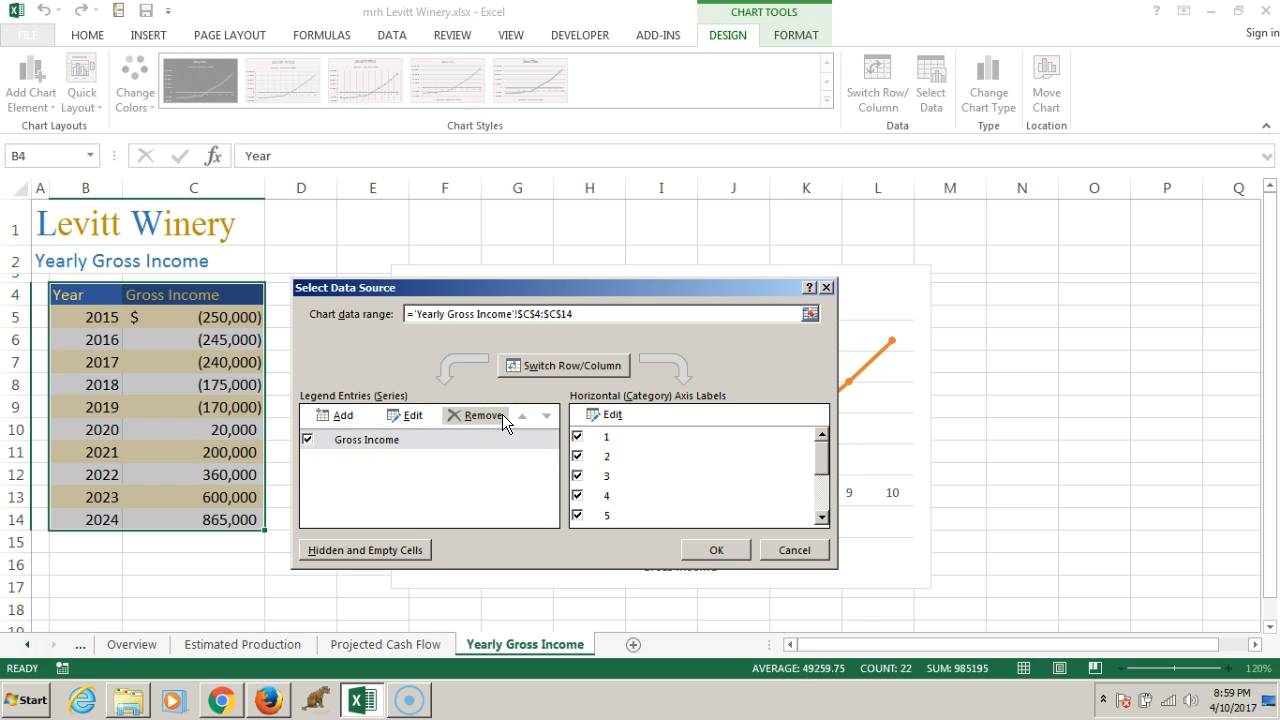
# Step: Set the Gross Income chart's horizontal axis labels to the years in B5:B14 and apply the data source changes
pyautogui.click(593, 415)
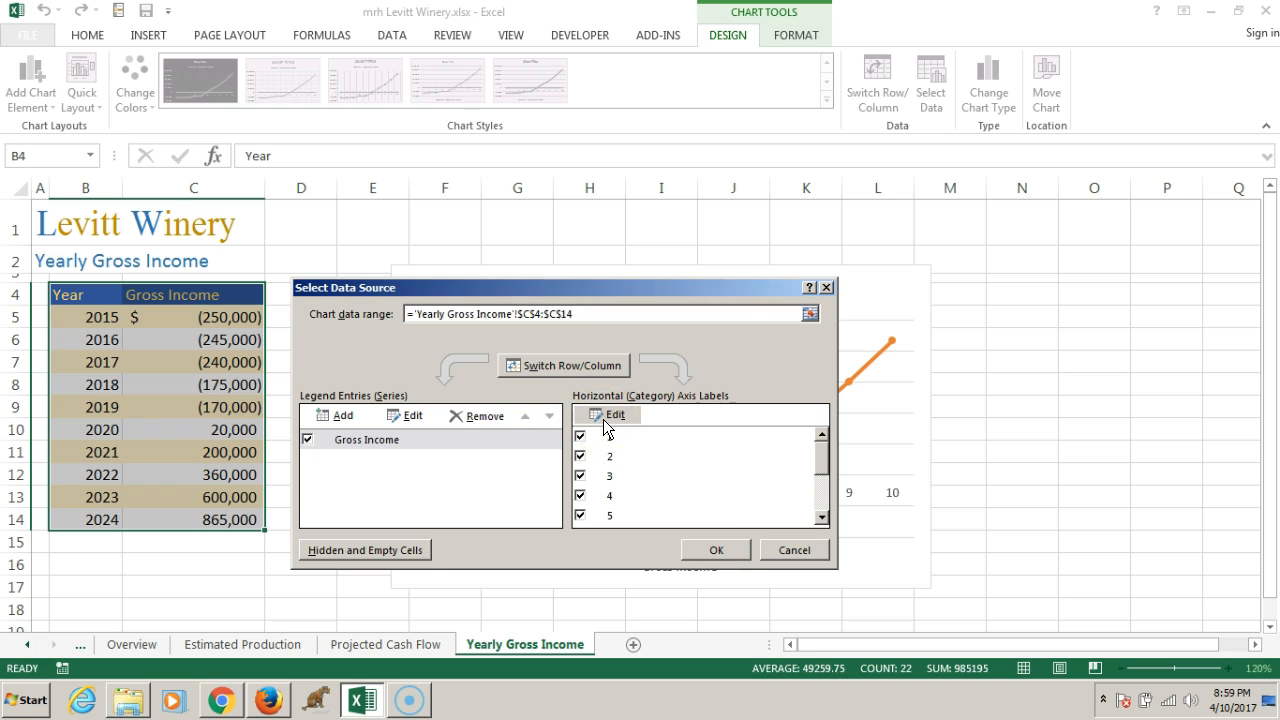
pyautogui.click(603, 419)
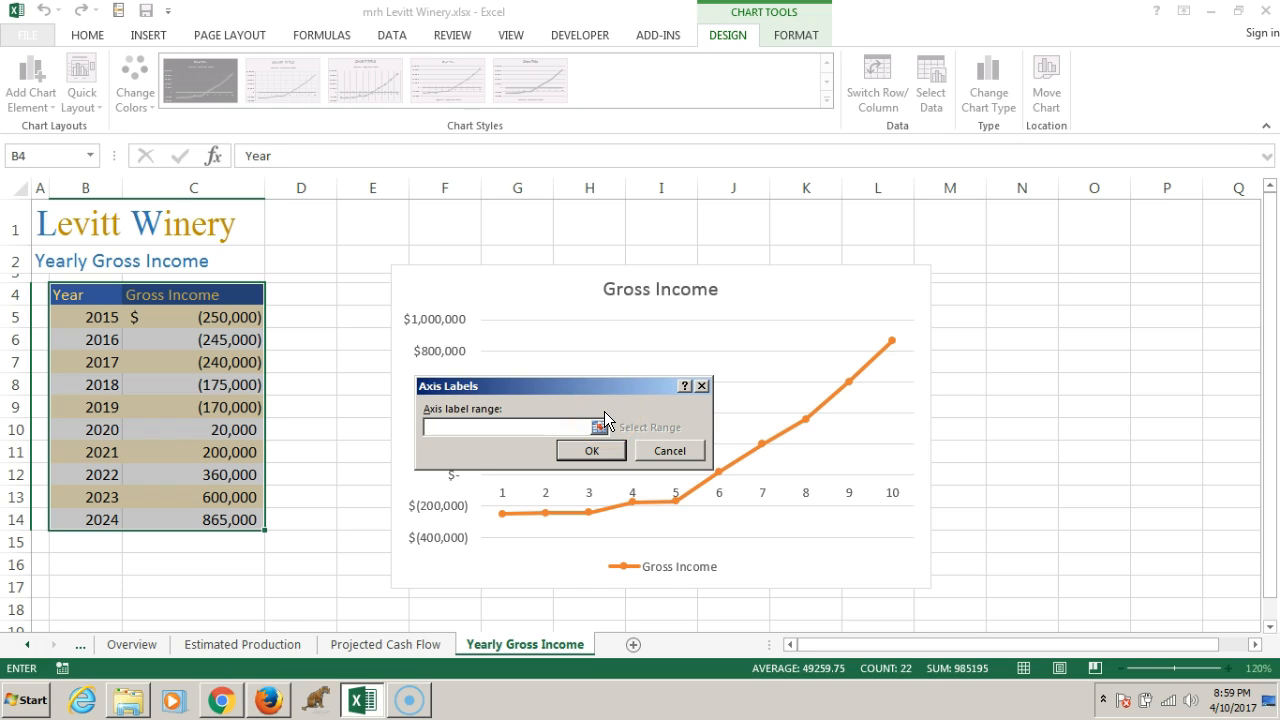
pyautogui.click(497, 443)
pyautogui.click(598, 428)
pyautogui.moveTo(95, 318); pyautogui.dragTo(80, 519)
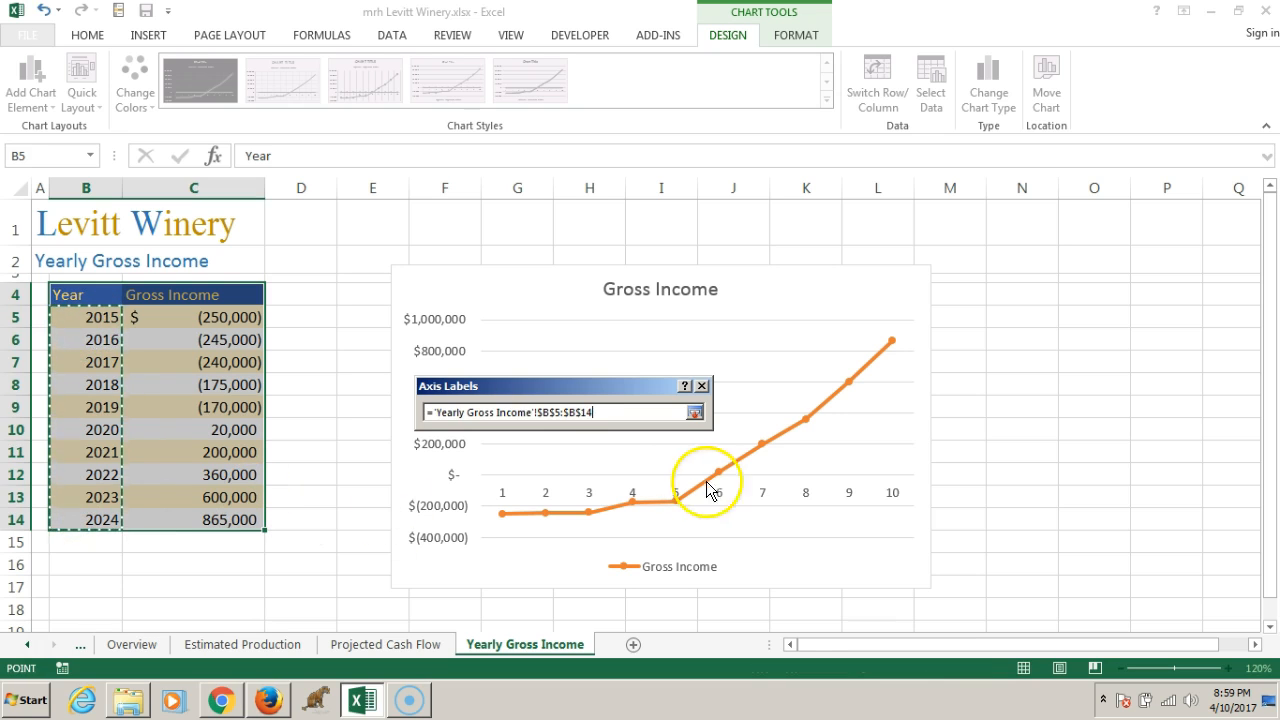
pyautogui.click(696, 412)
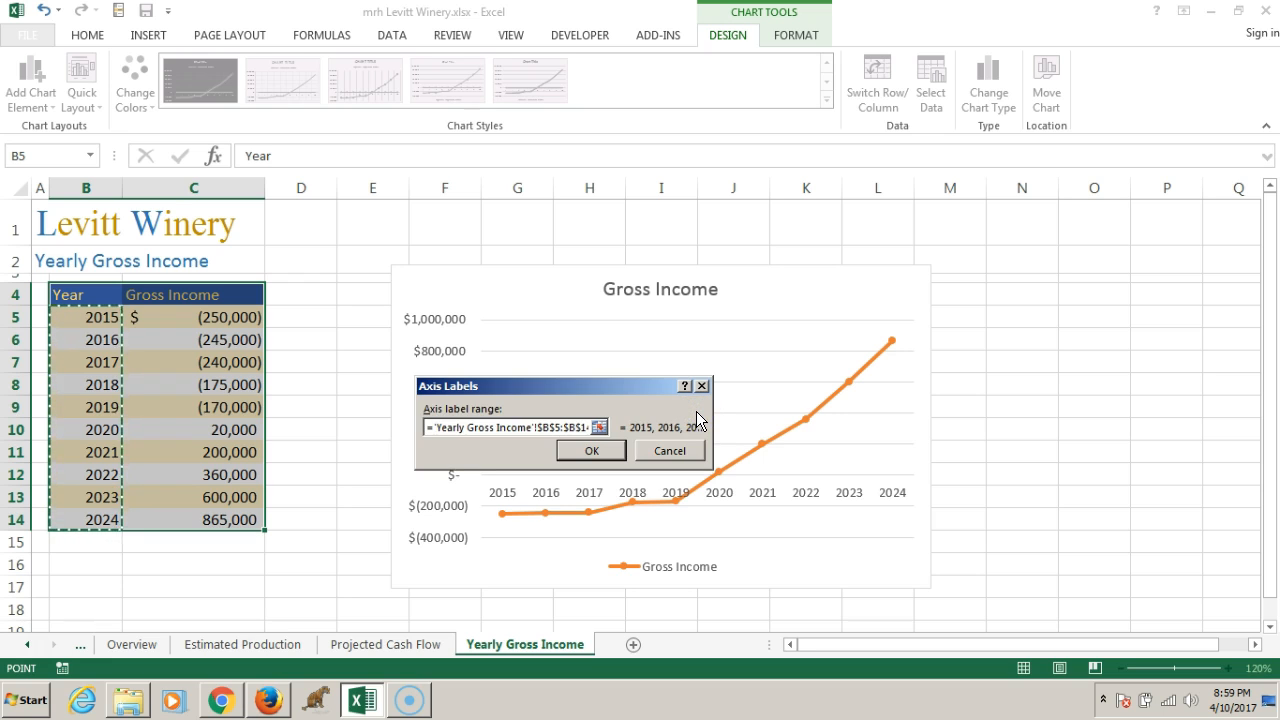
pyautogui.click(592, 450)
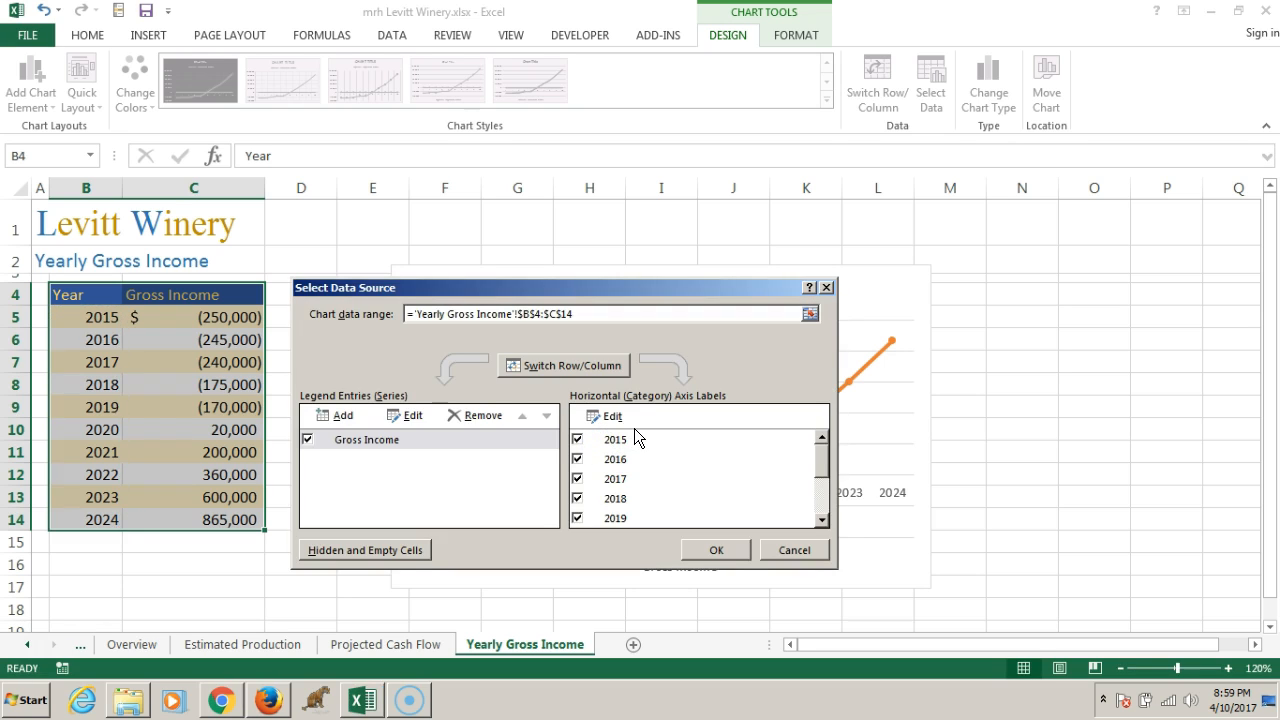
pyautogui.click(718, 553)
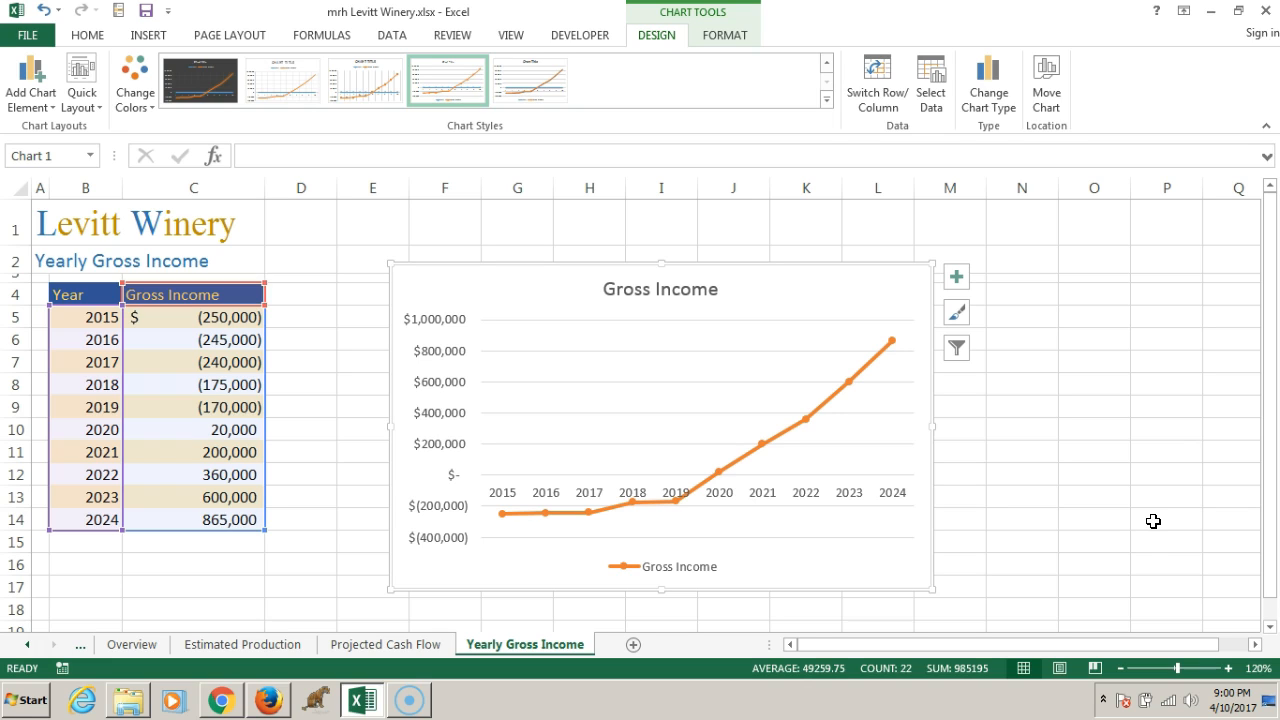
pyautogui.click(1153, 513)
# Step: Insert column sparklines in D29:D34 of the Overview sheet using the data range C6:L11 on the Estimated Production sheet
pyautogui.click(134, 647)
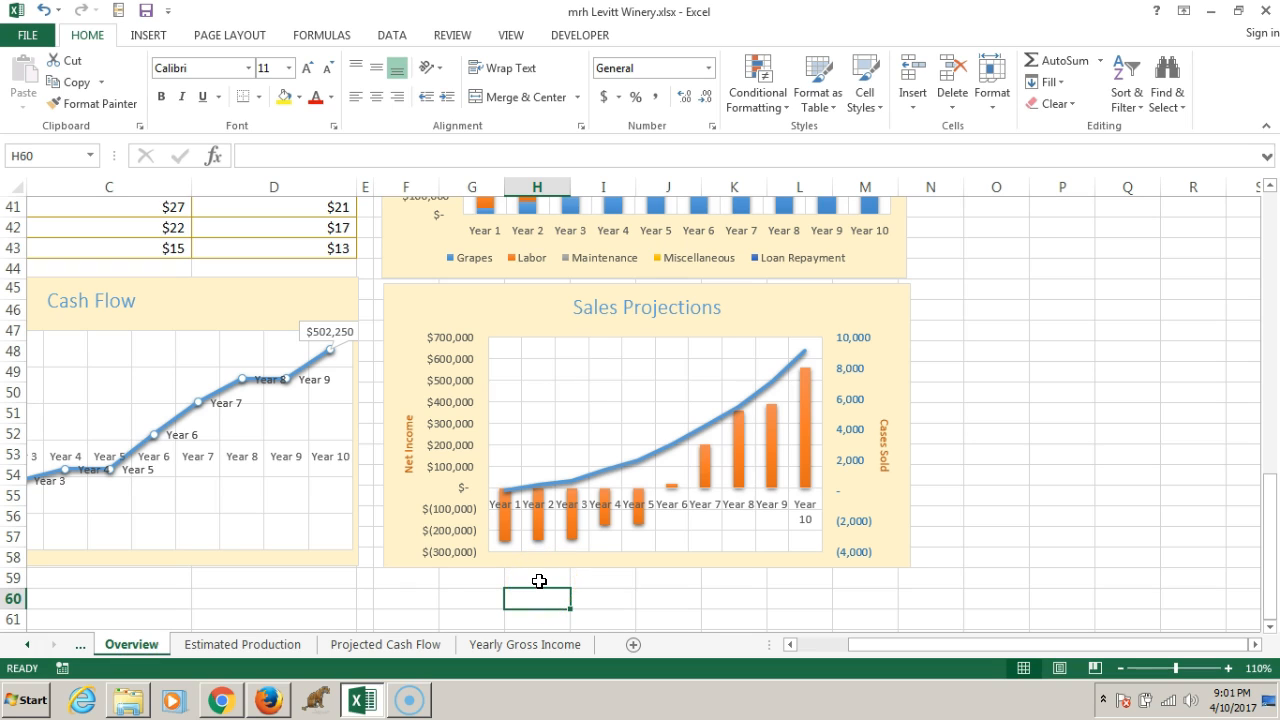
pyautogui.click(15, 157)
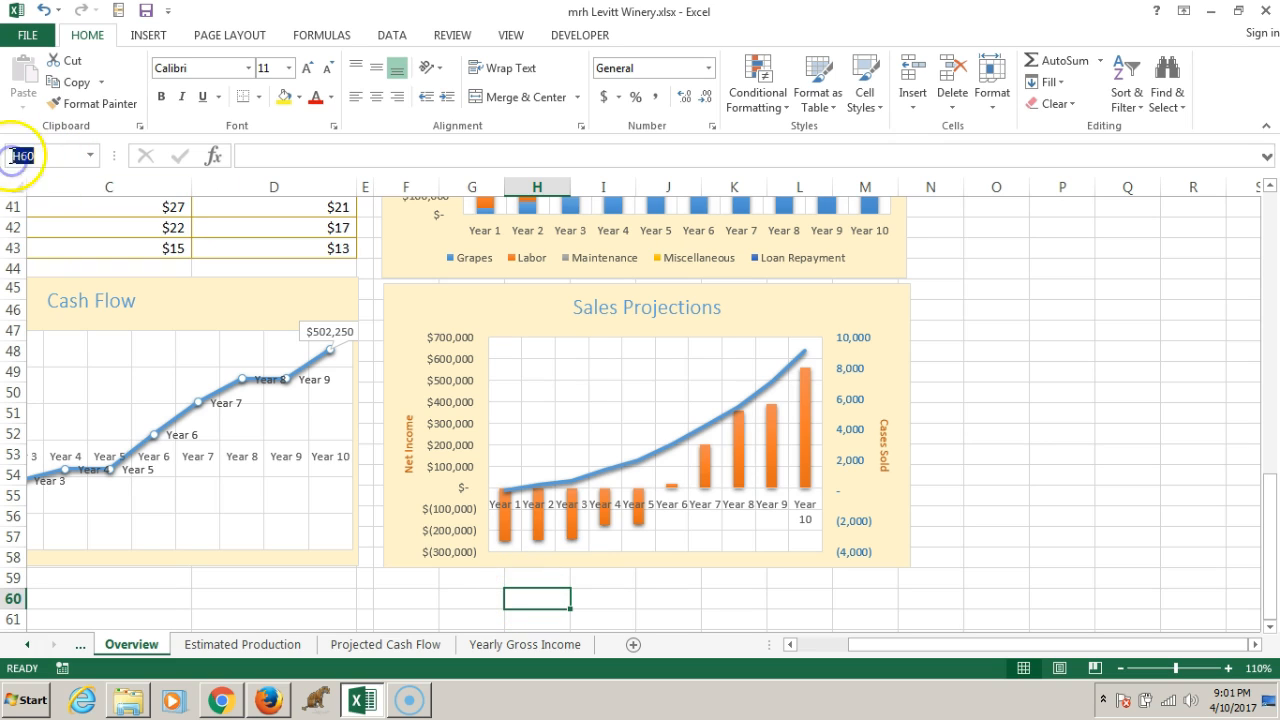
pyautogui.write('D29:d34')
pyautogui.press('Return')
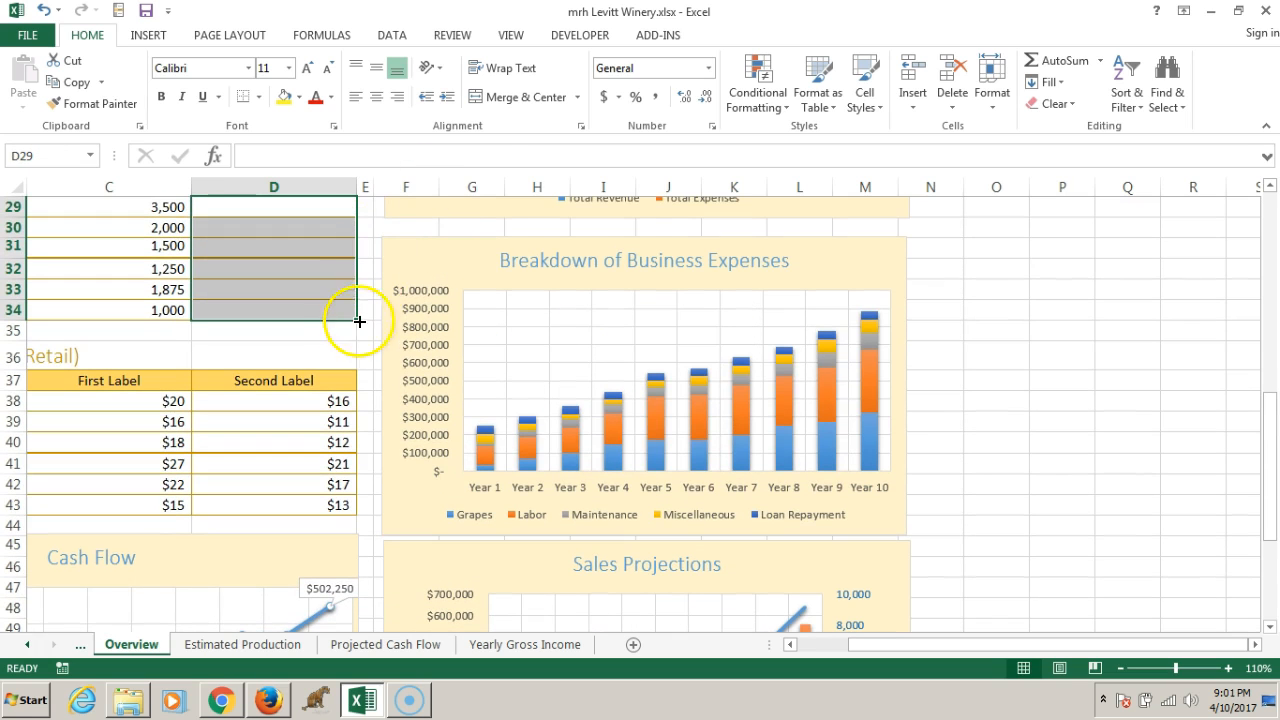
pyautogui.scroll(2, 351, 243)
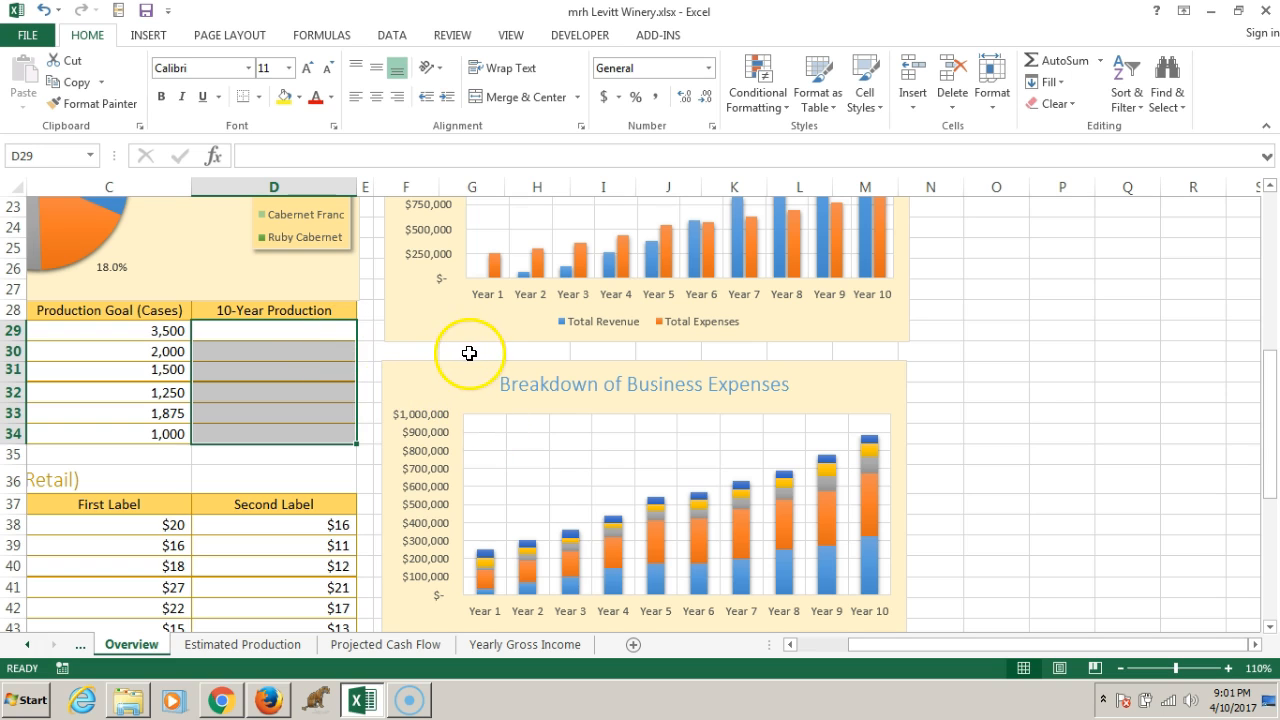
pyautogui.click(165, 38)
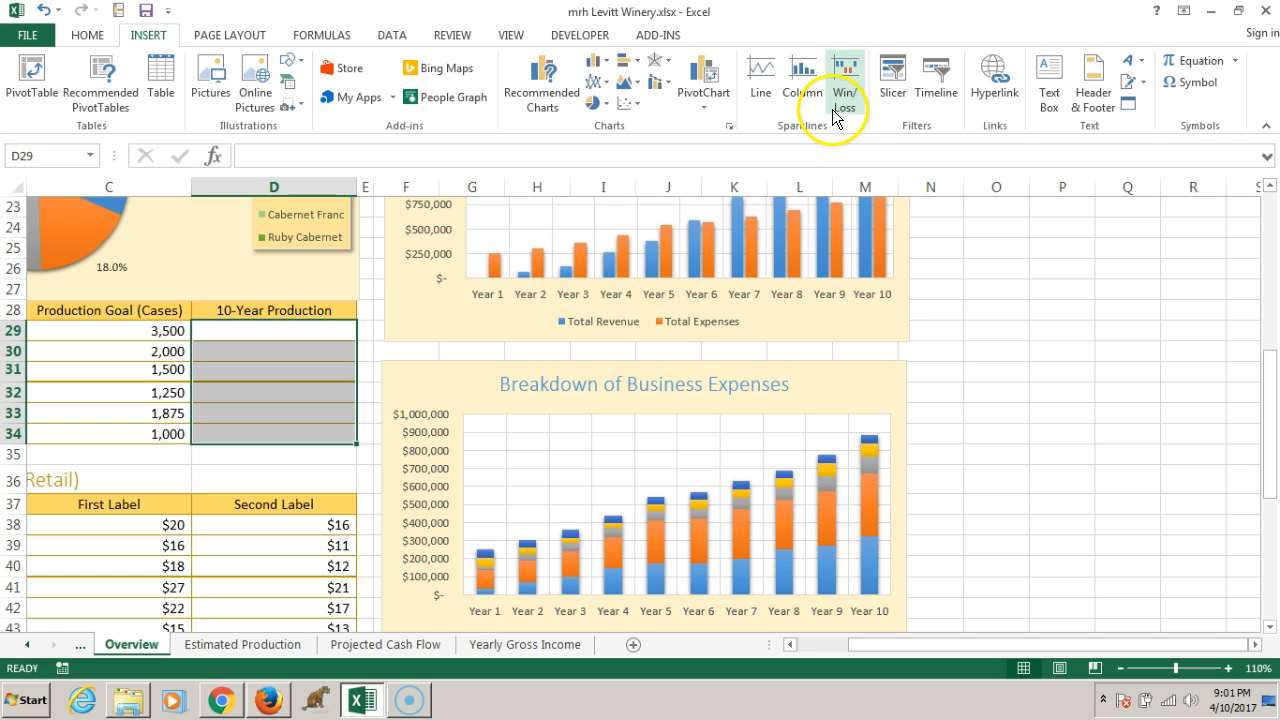
pyautogui.click(801, 85)
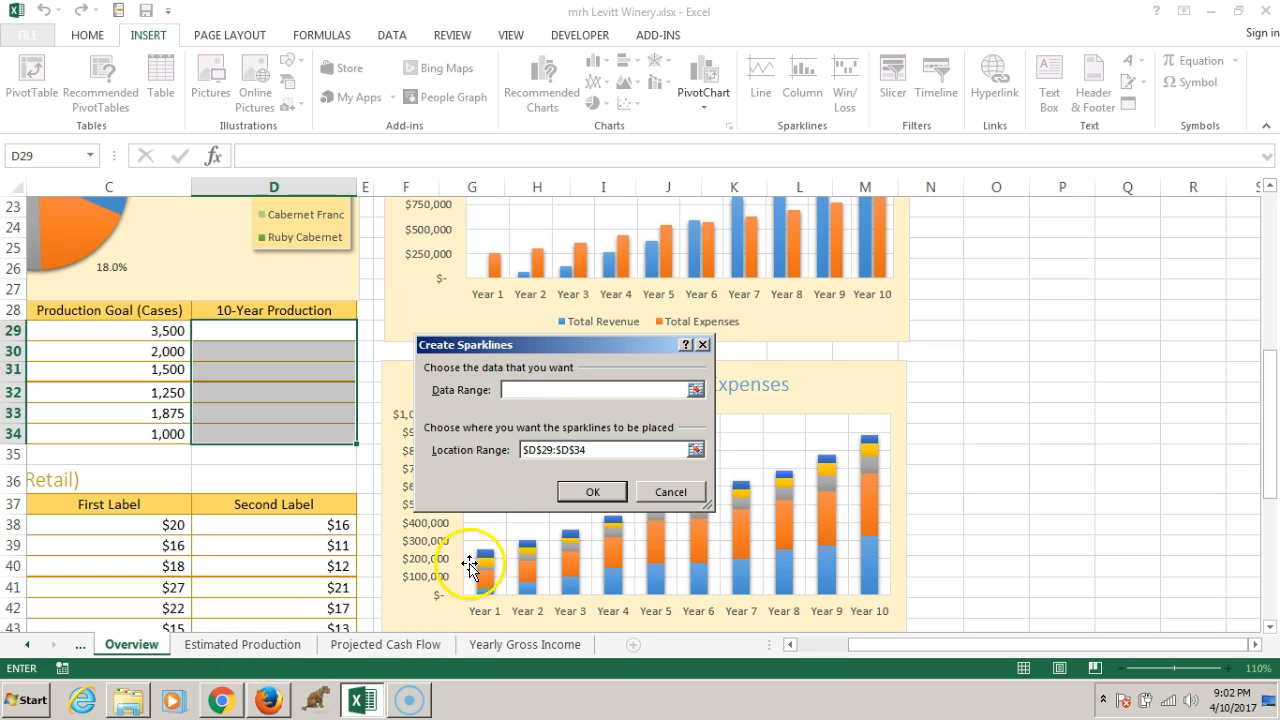
pyautogui.click(265, 644)
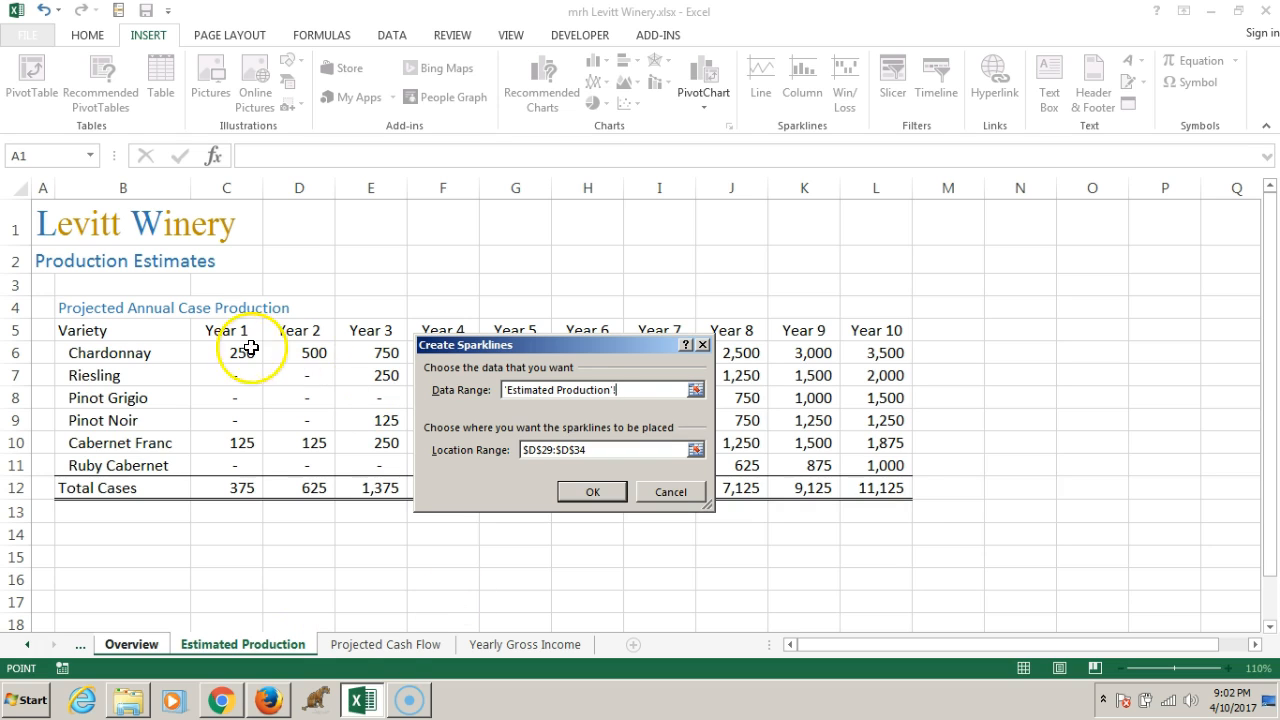
pyautogui.moveTo(225, 352); pyautogui.dragTo(866, 460)
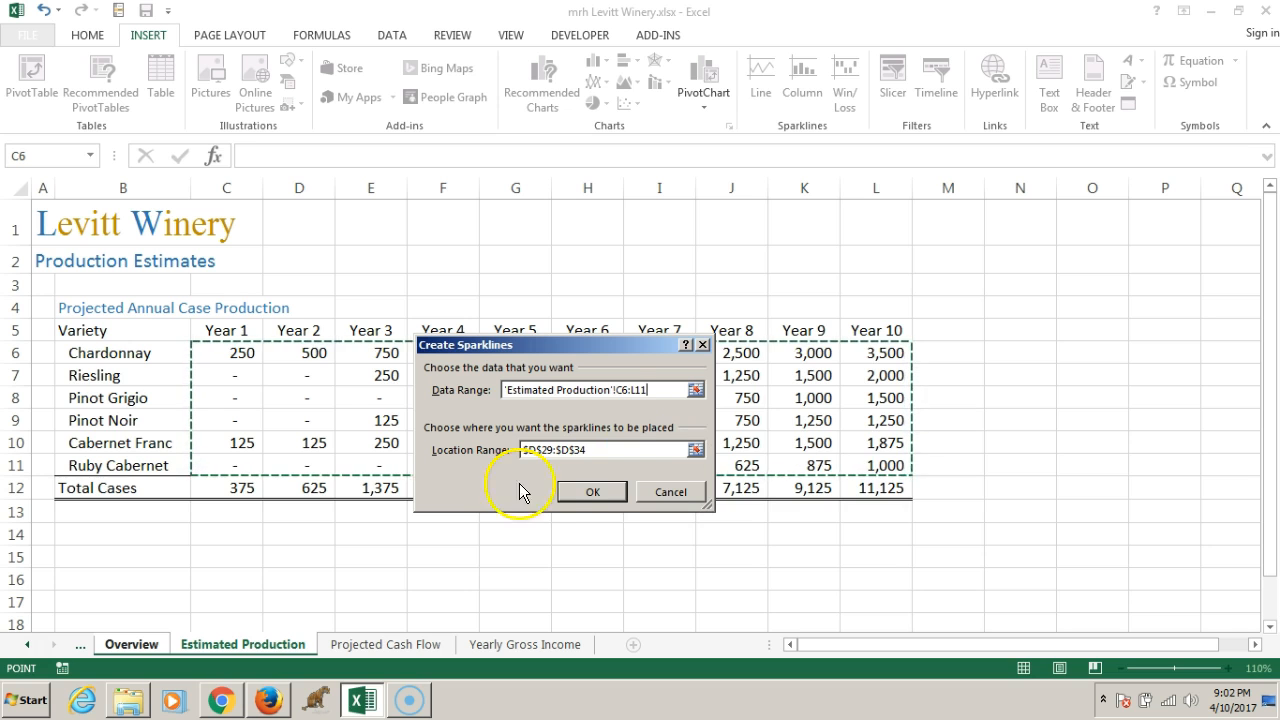
pyautogui.click(590, 489)
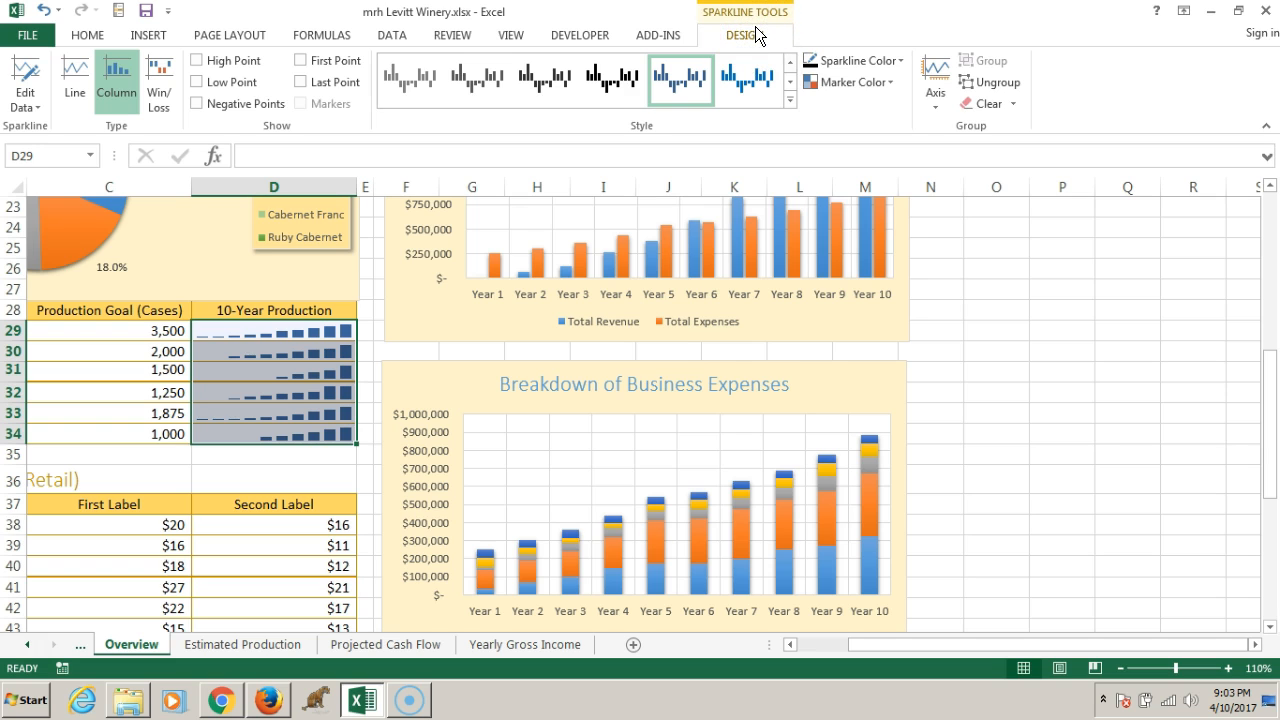
# Step: Set a custom vertical axis maximum value of 3500 for the 10-Year Production sparklines
pyautogui.click(931, 108)
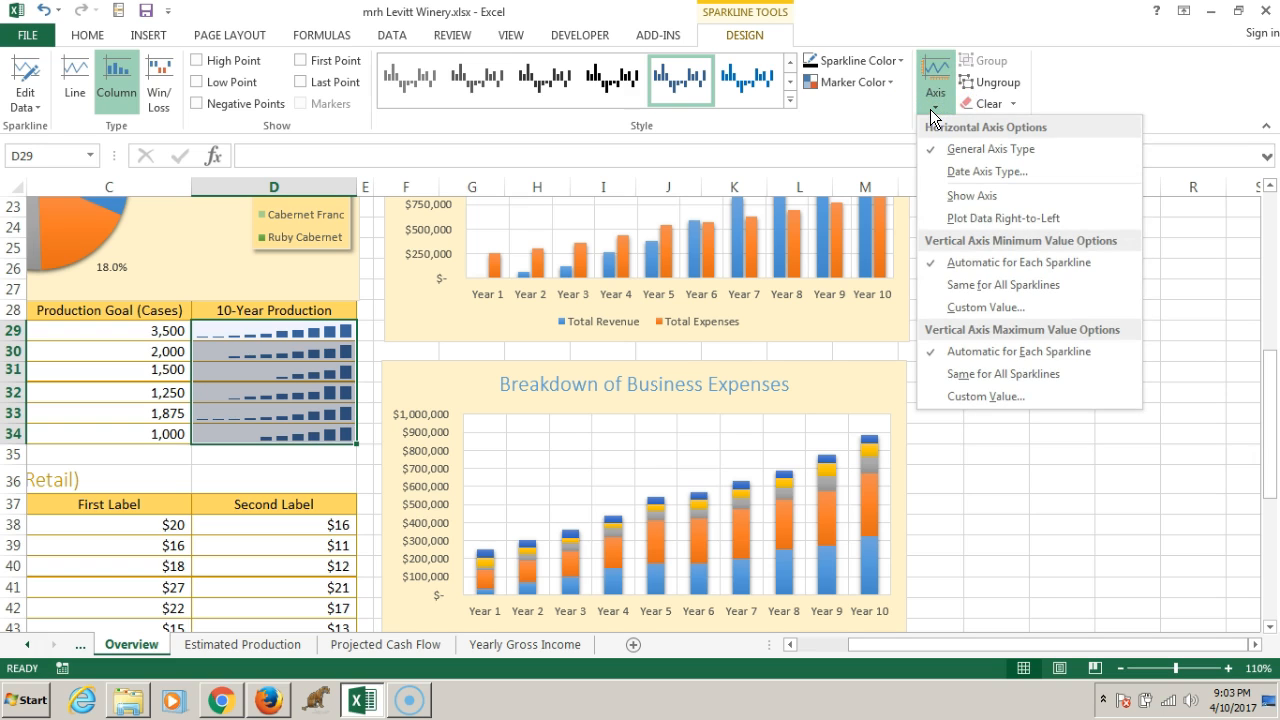
pyautogui.click(962, 396)
pyautogui.click(945, 383)
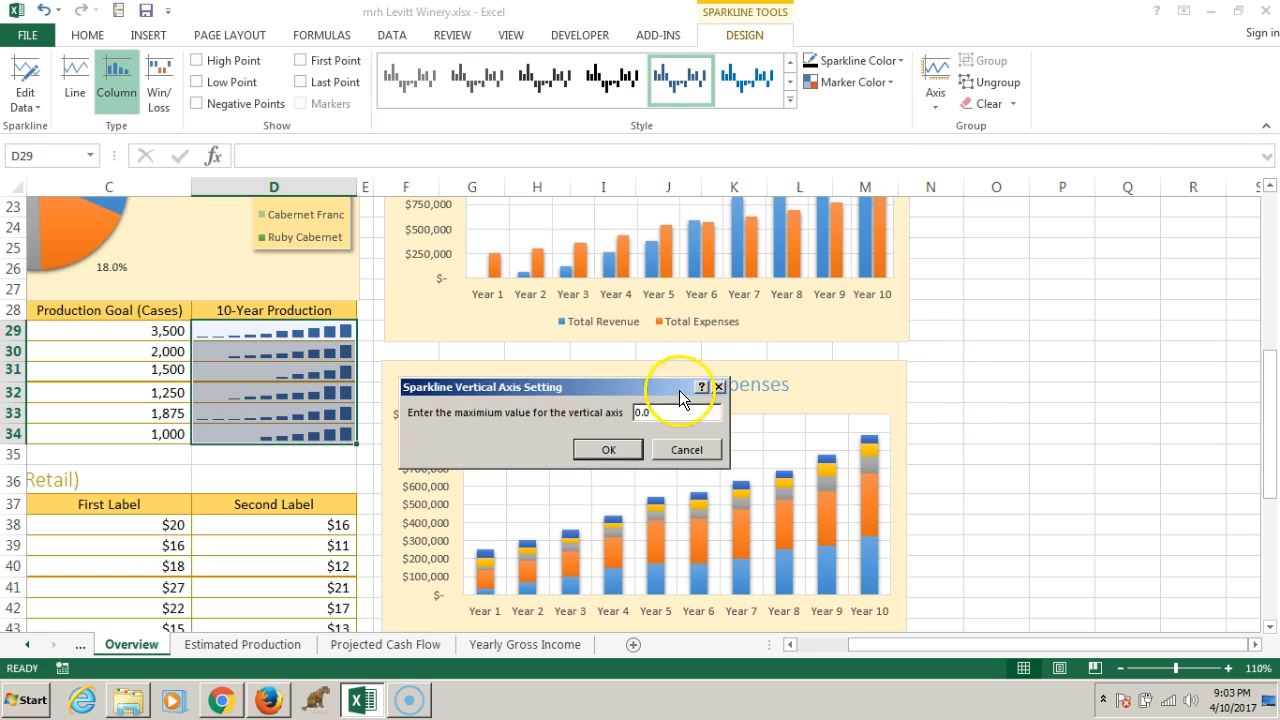
pyautogui.moveTo(700, 412); pyautogui.dragTo(623, 407)
pyautogui.write('3500')
pyautogui.click(655, 413)
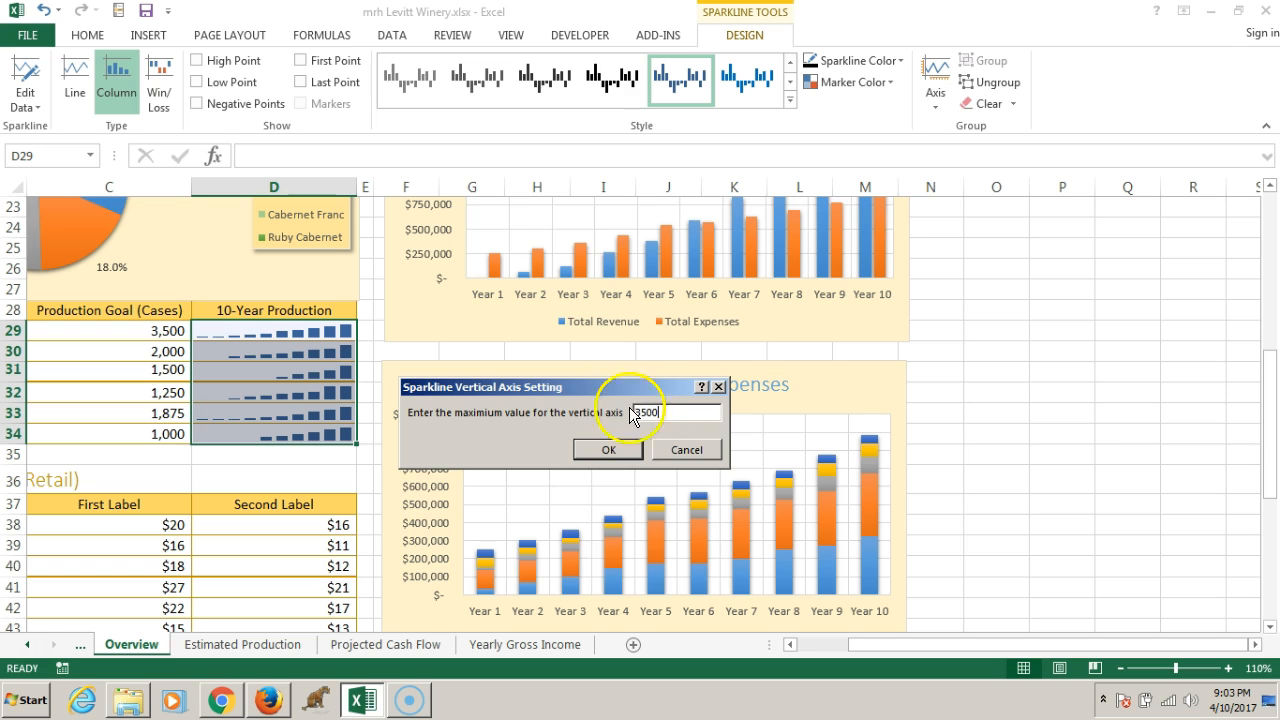
pyautogui.click(607, 450)
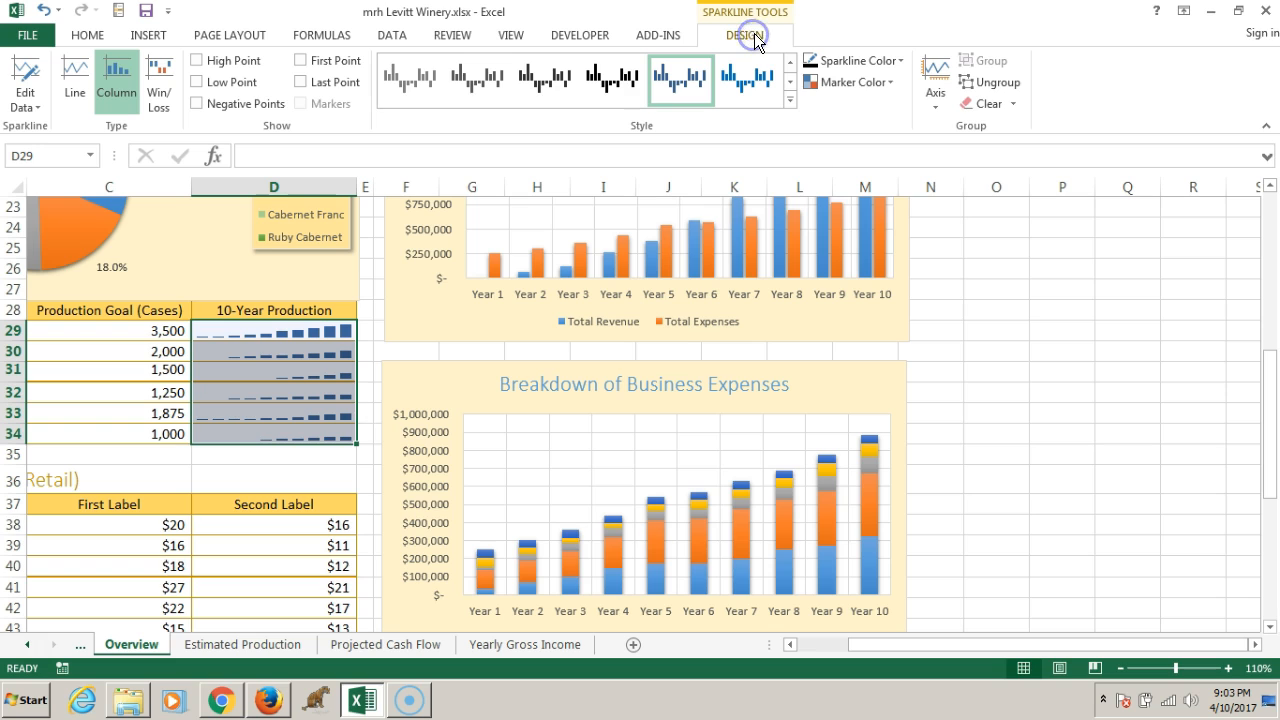
# Step: Ungroup the 10-Year Production sparklines and color the one in D30 dark orange
pyautogui.click(1001, 84)
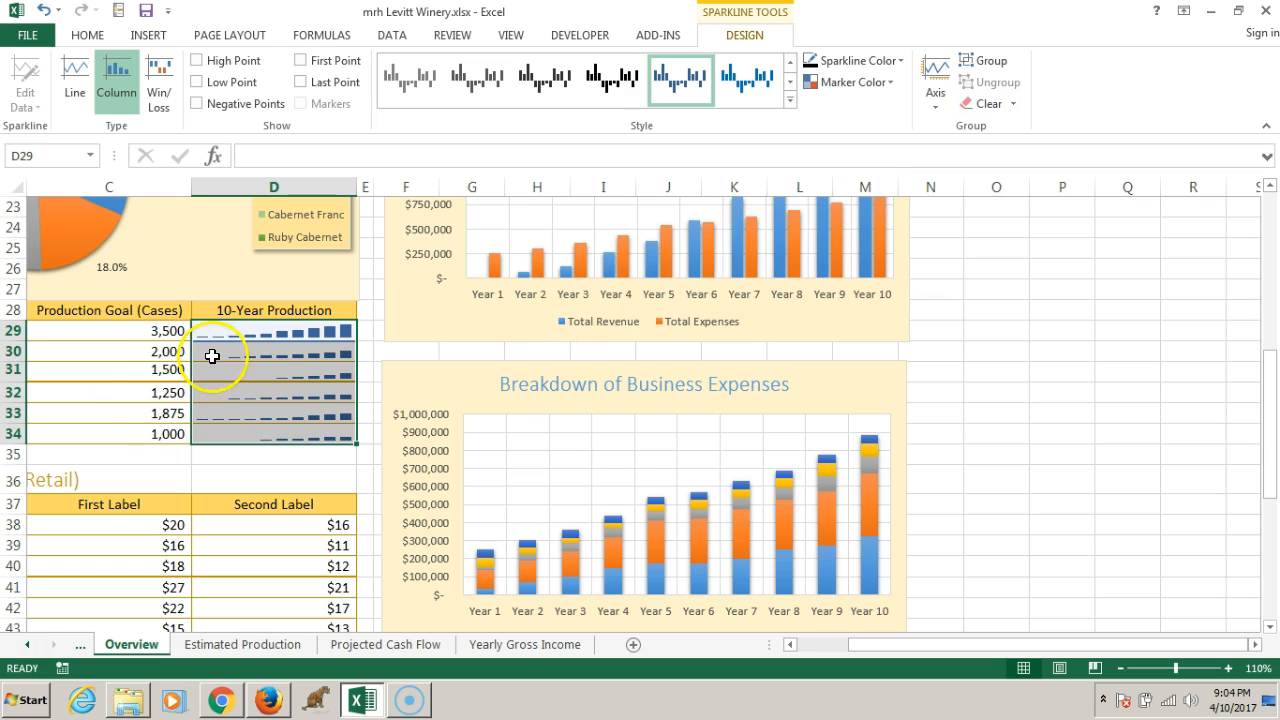
pyautogui.click(247, 351)
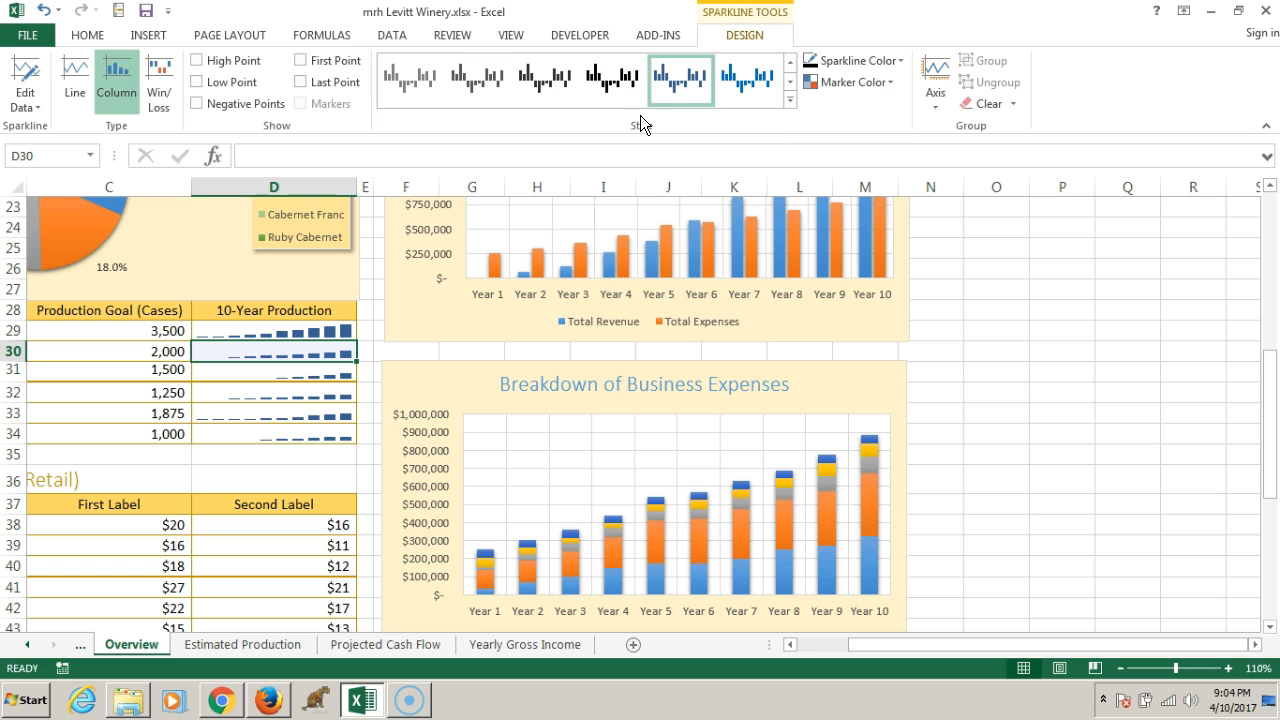
pyautogui.click(899, 61)
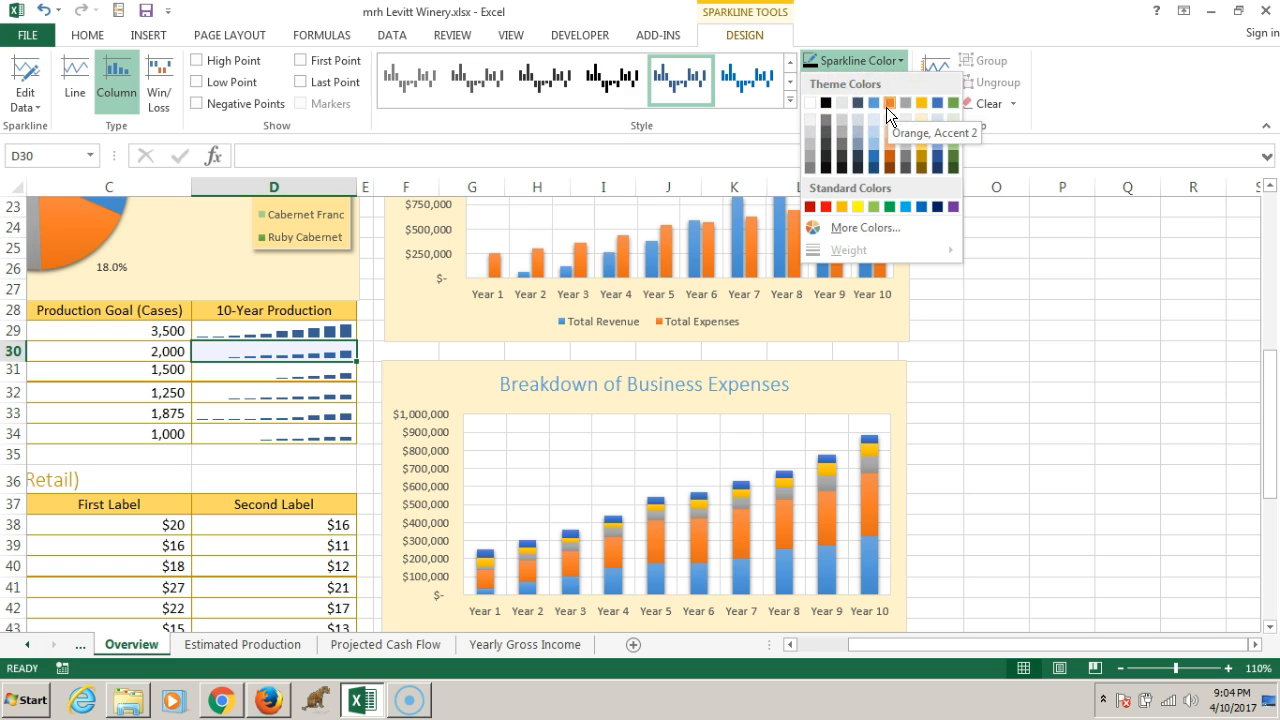
pyautogui.click(891, 160)
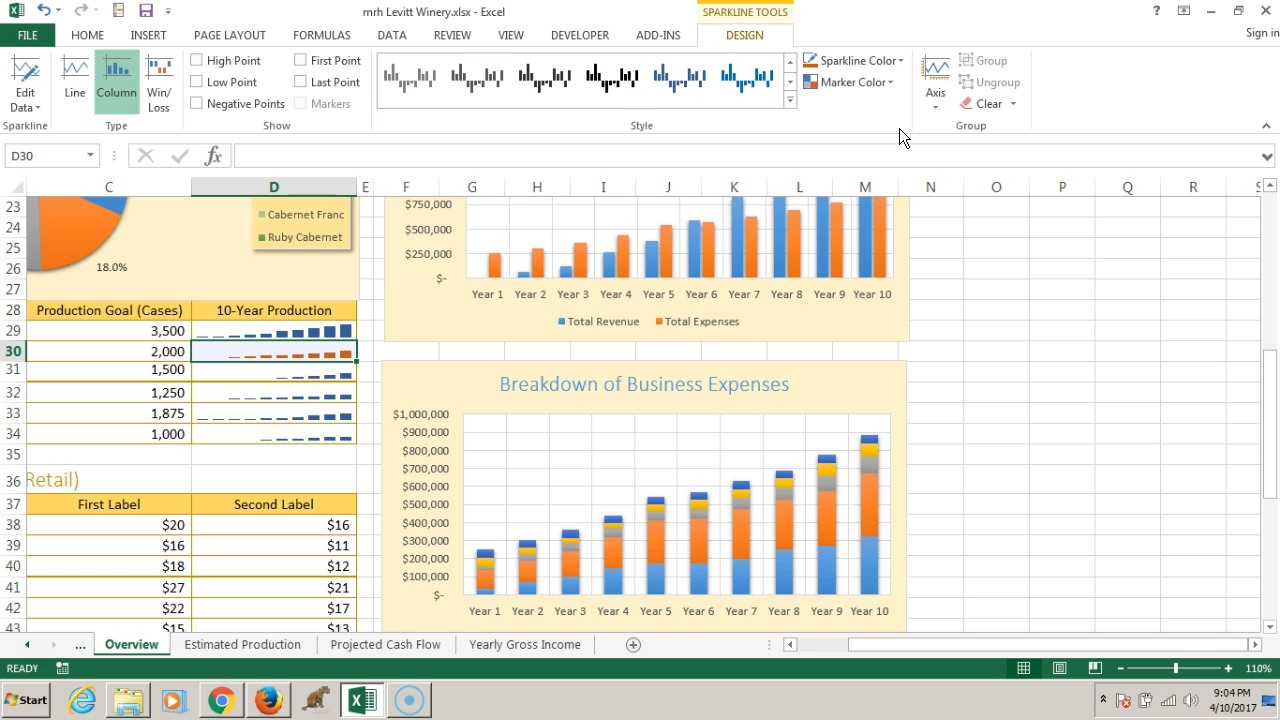
# Step: Color the sparkline in D31 with the medium gray theme color
pyautogui.click(338, 371)
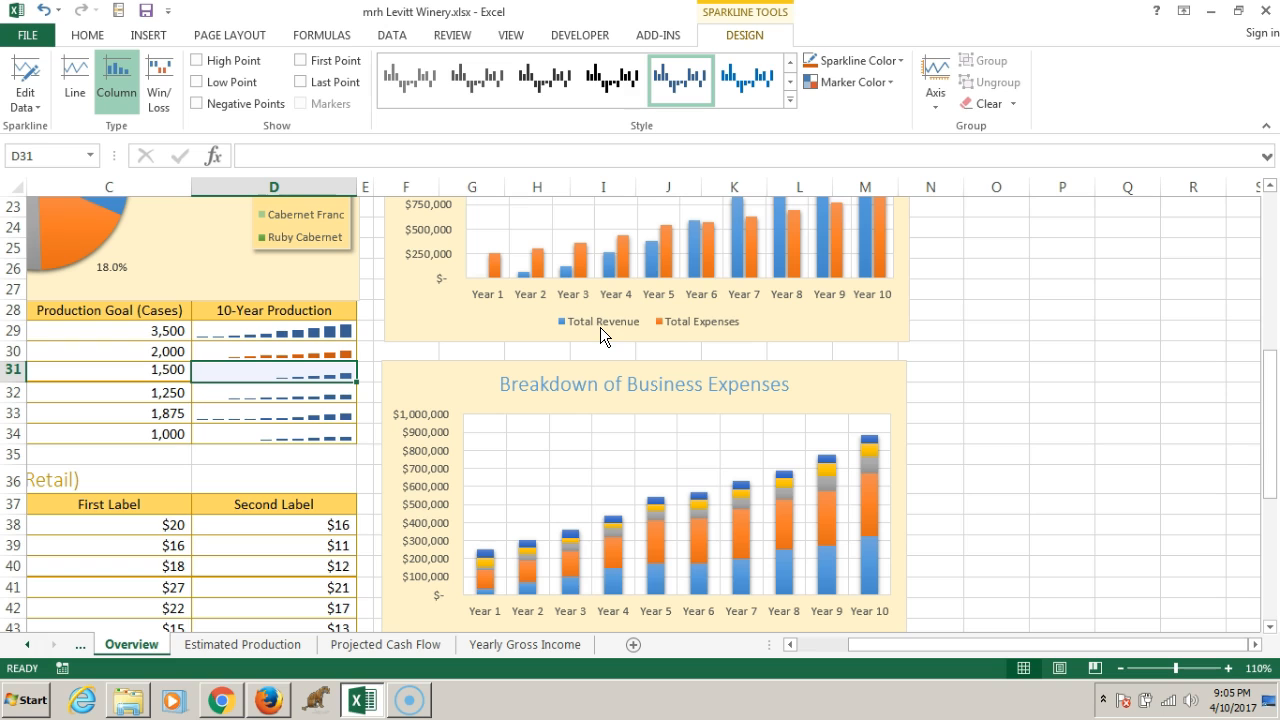
pyautogui.click(900, 61)
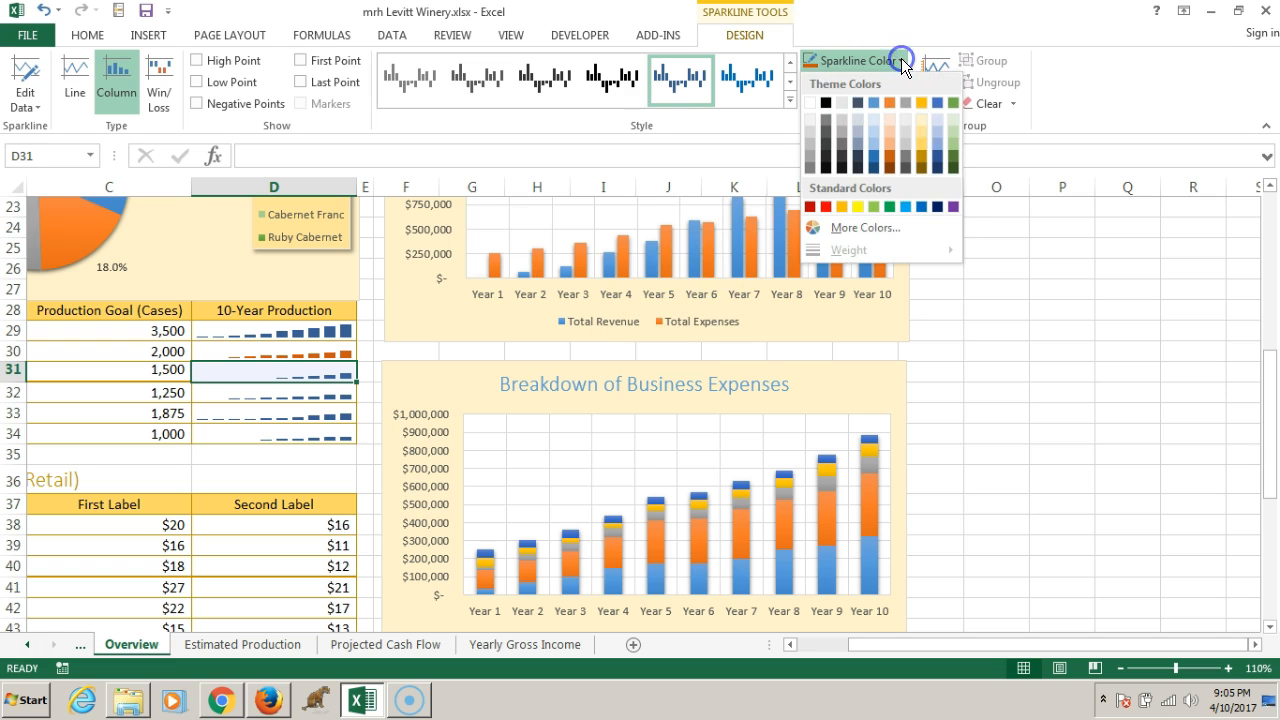
pyautogui.click(840, 150)
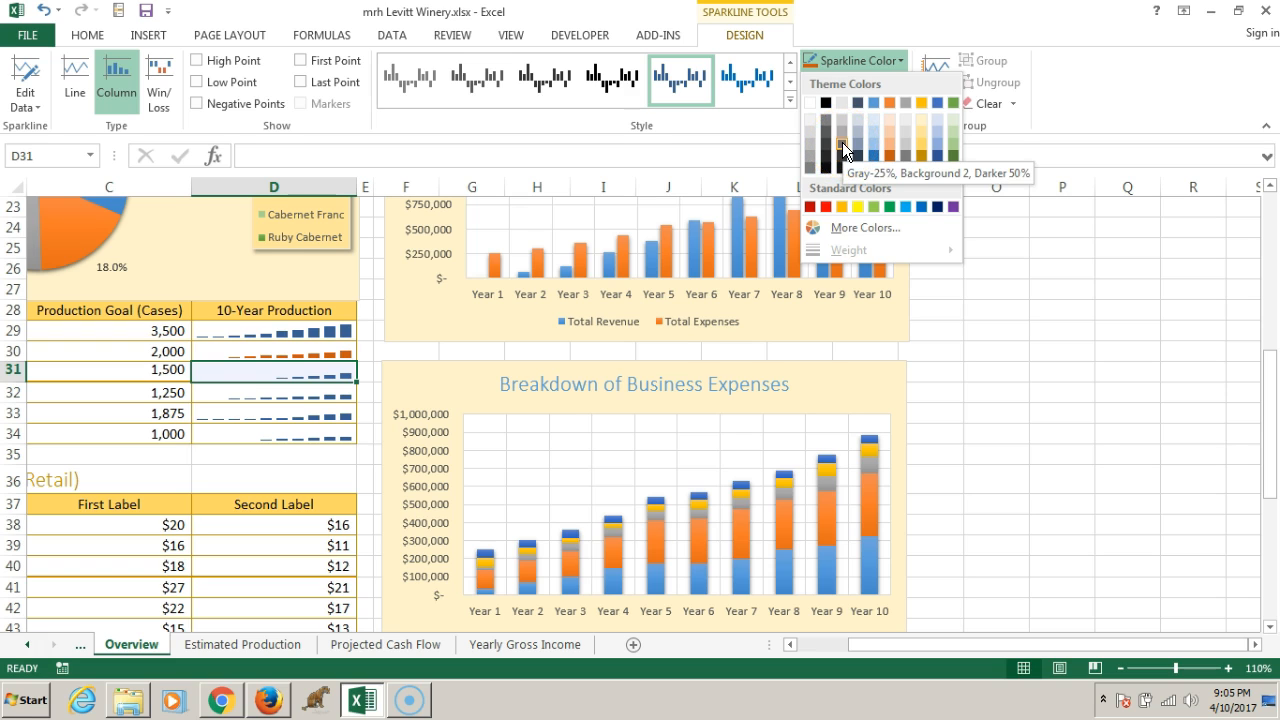
pyautogui.click(877, 138)
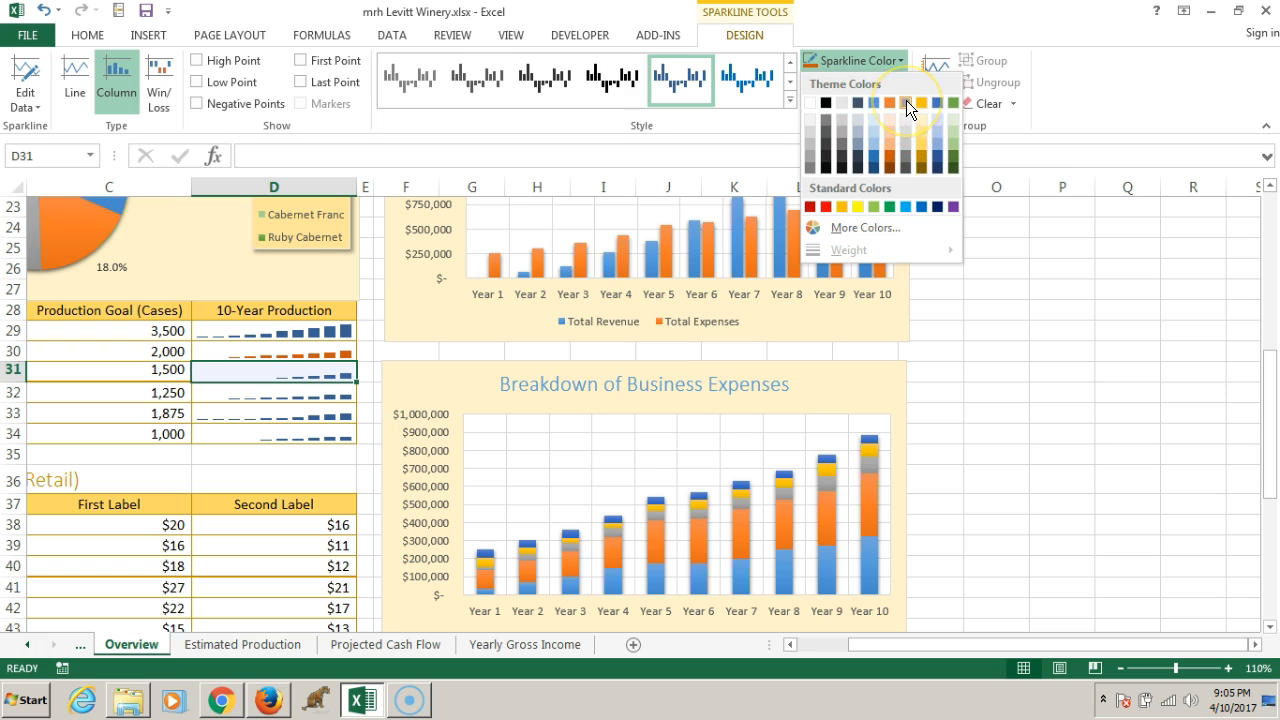
pyautogui.click(906, 100)
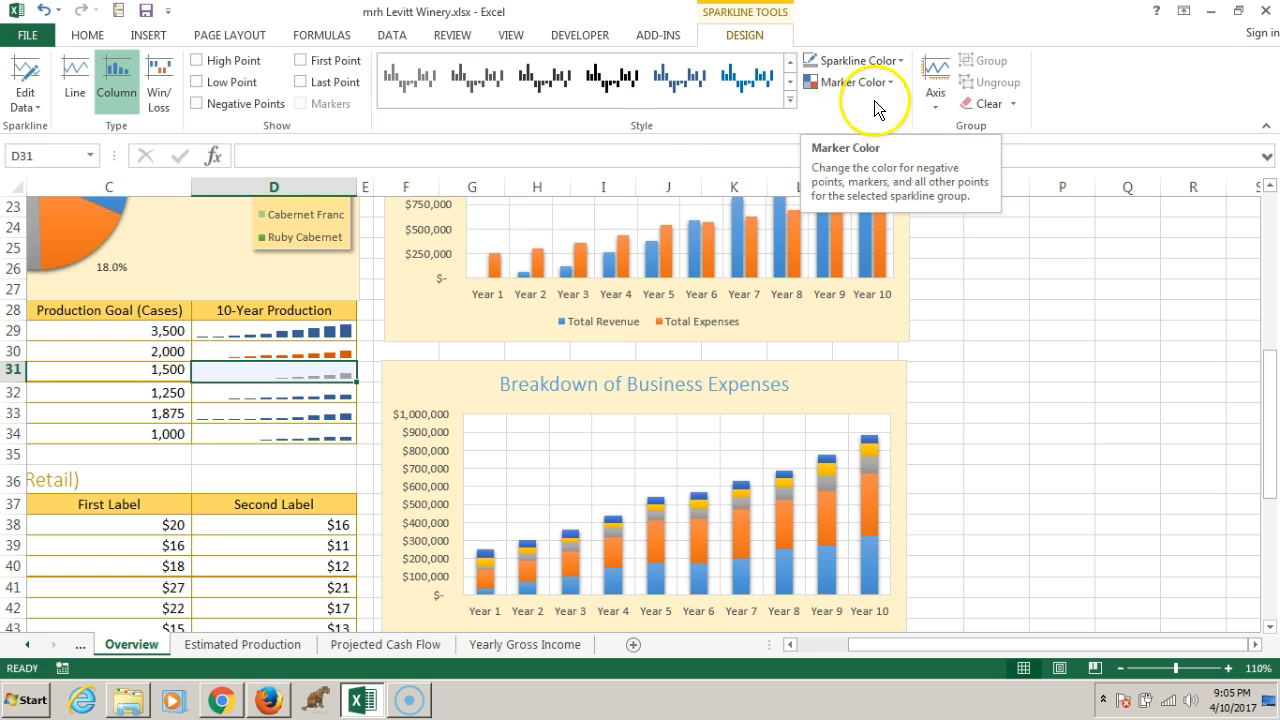
# Step: Color the sparkline in D32 with the gold theme color and deselect it
pyautogui.click(288, 396)
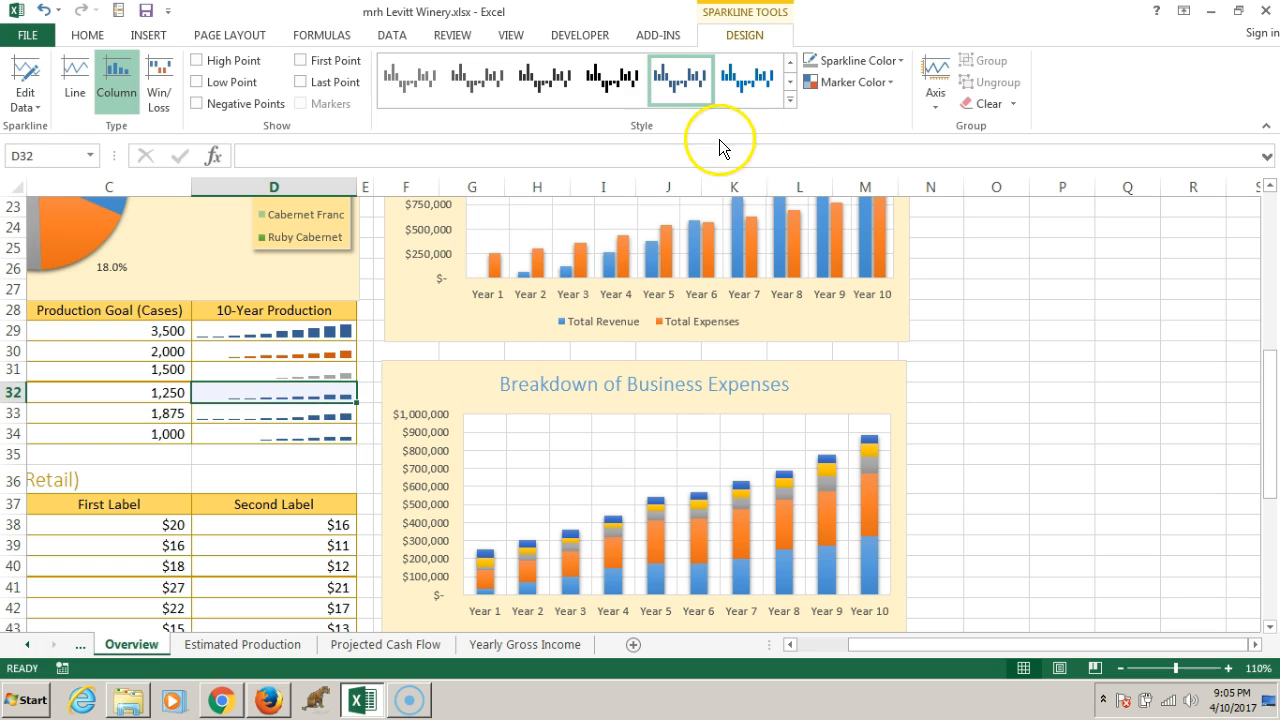
pyautogui.click(899, 60)
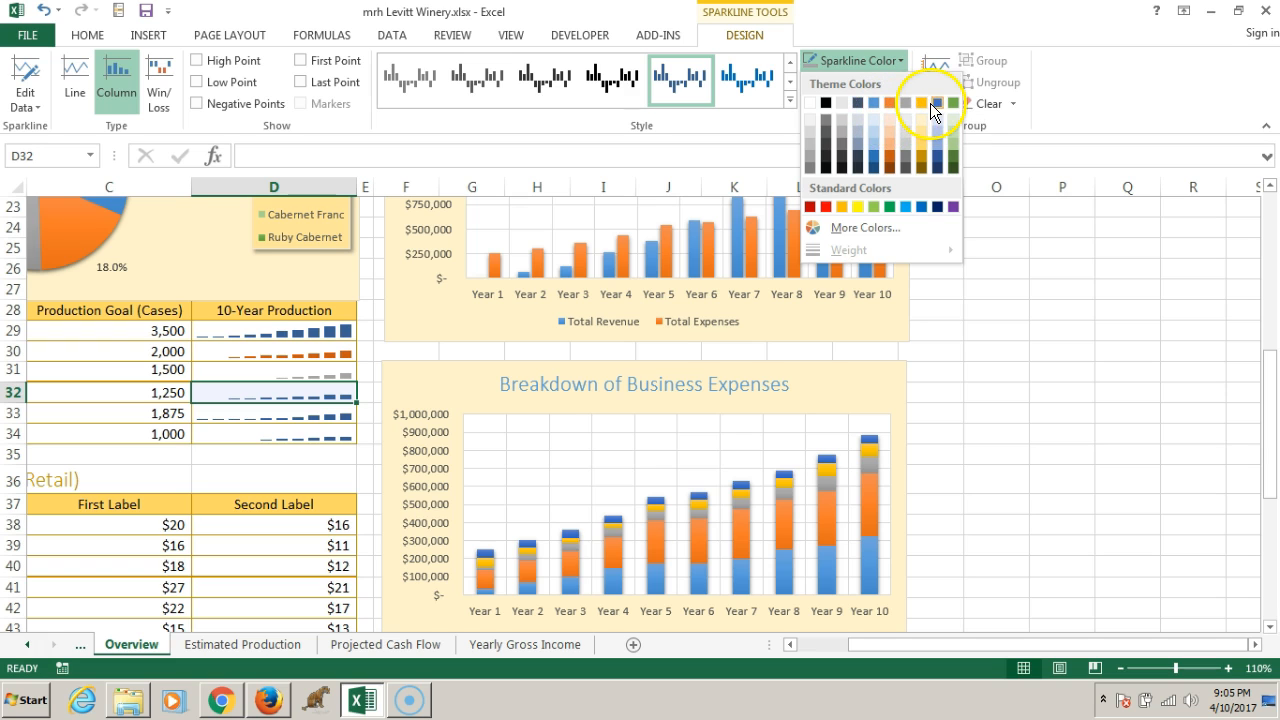
pyautogui.click(923, 103)
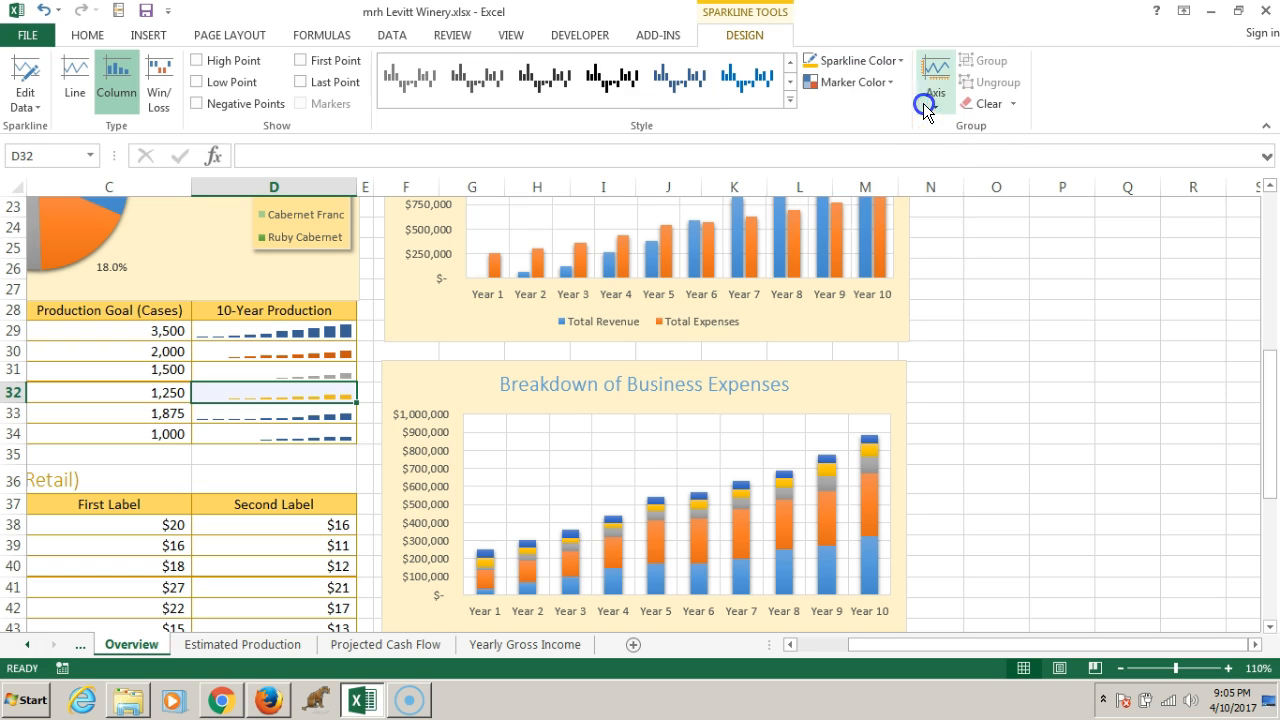
pyautogui.click(906, 95)
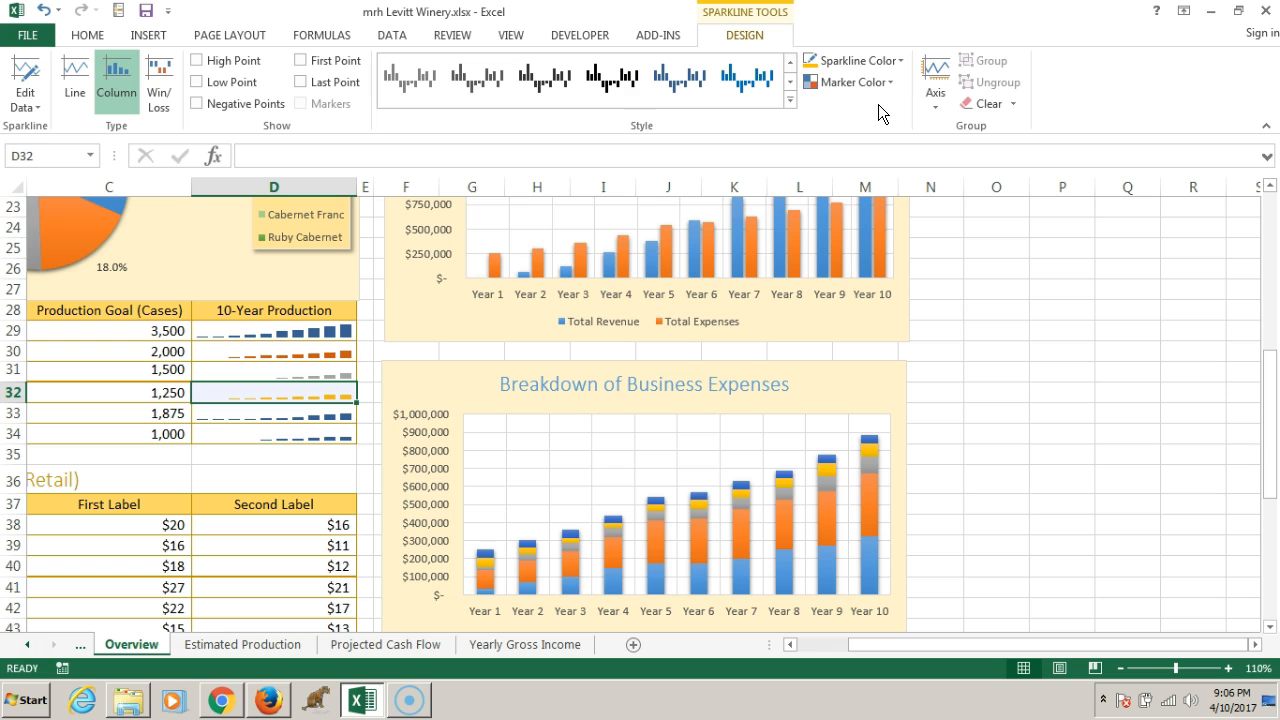
pyautogui.click(246, 472)
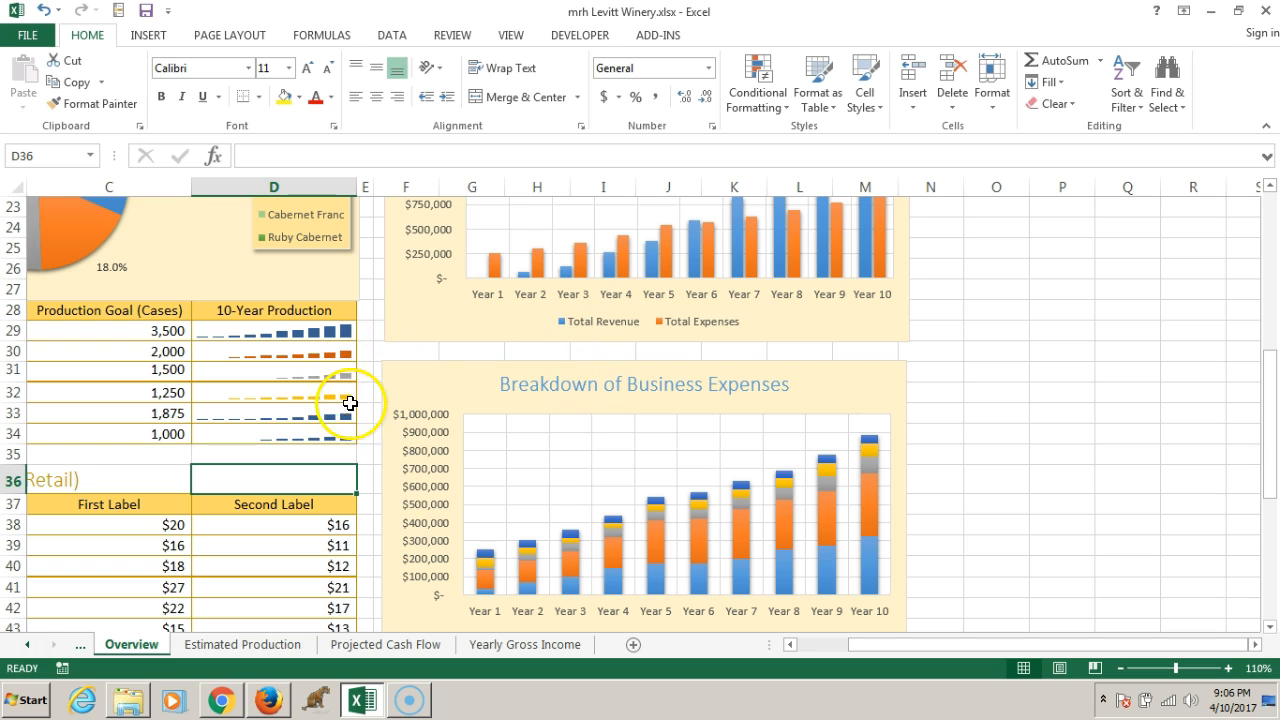
pyautogui.scroll(1, 352, 382)
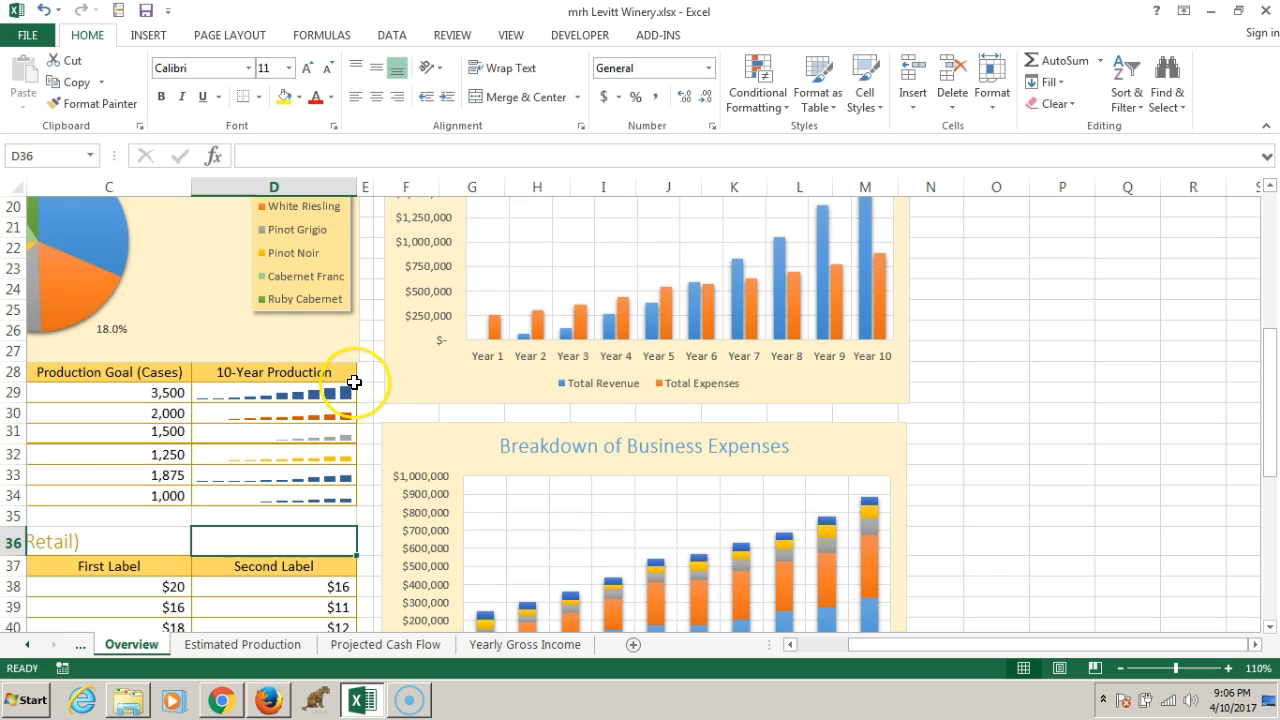
pyautogui.scroll(-1, 352, 382)
pyautogui.scroll(1, 354, 382)
pyautogui.scroll(1, 354, 382)
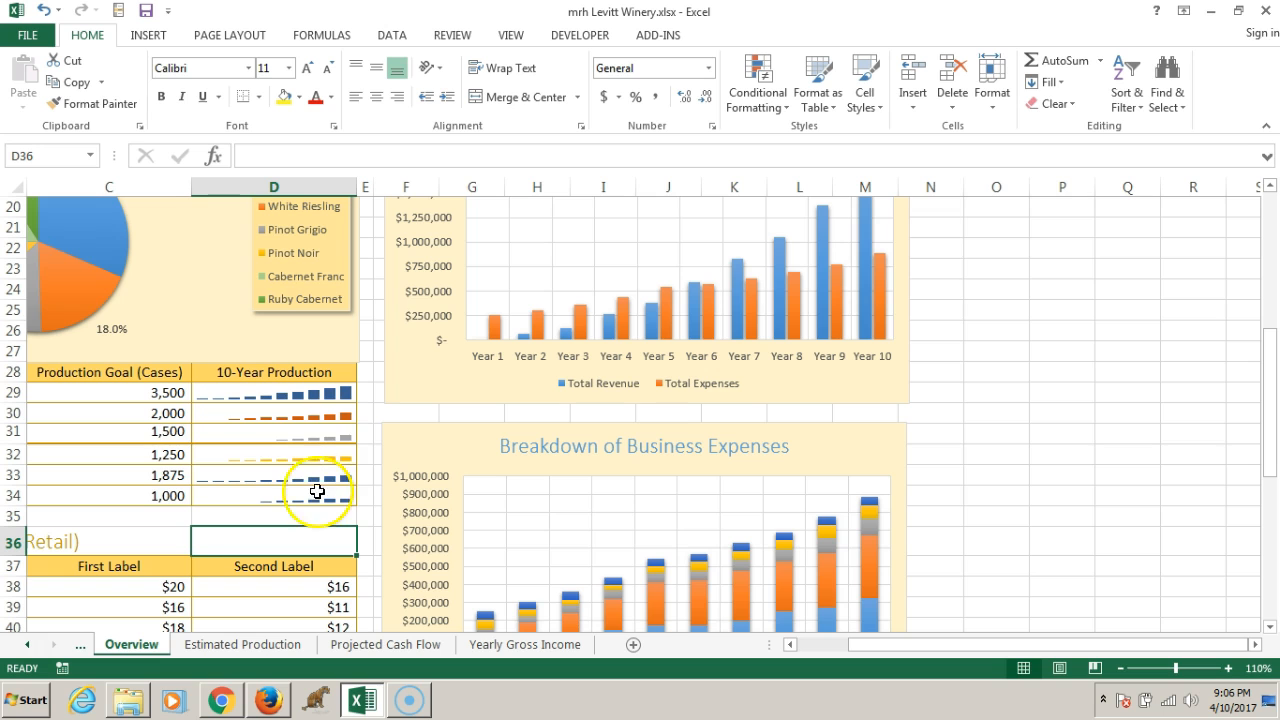
pyautogui.moveTo(288, 393); pyautogui.dragTo(296, 489)
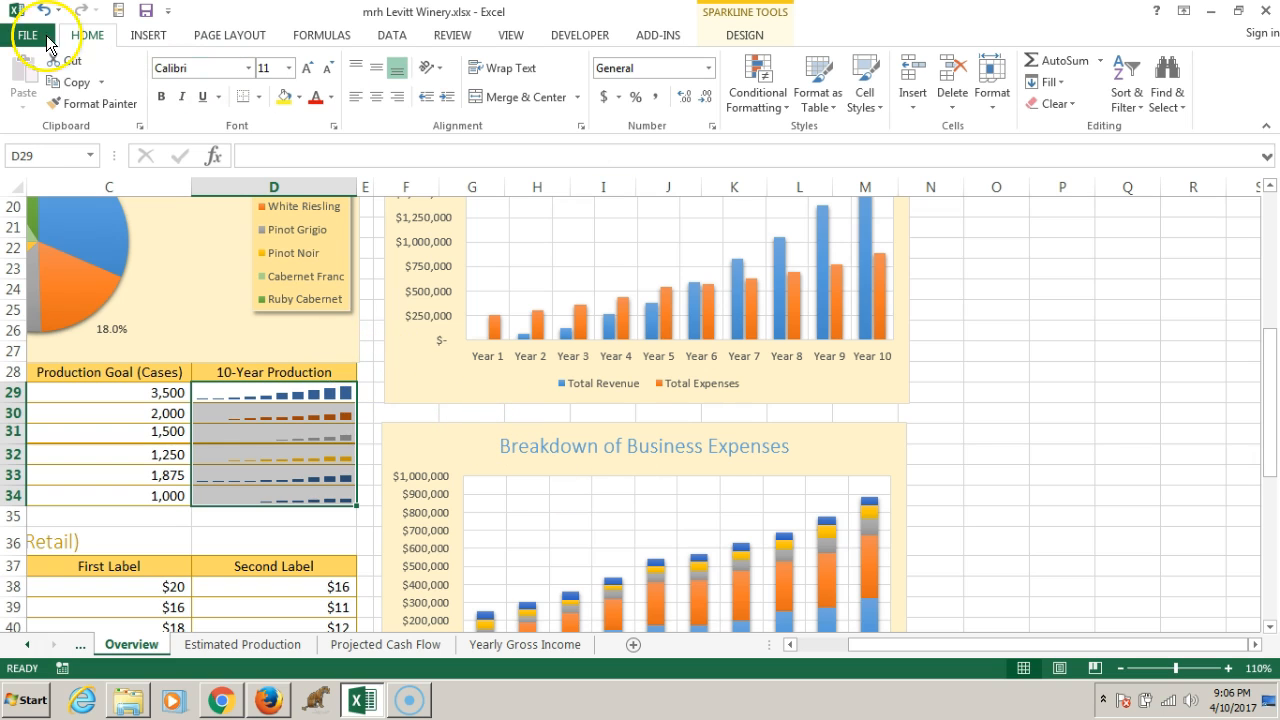
pyautogui.click(14, 157)
pyautogui.write('D38')
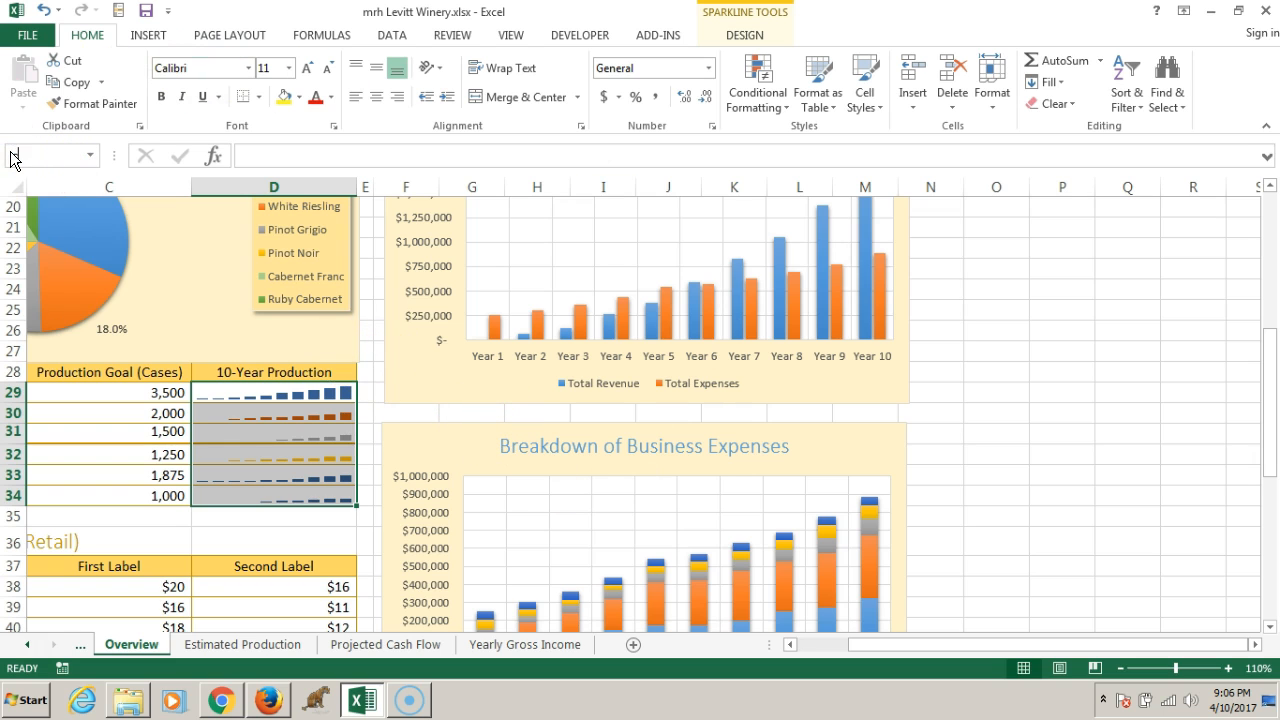
pyautogui.write(':C34')
pyautogui.press('Return')
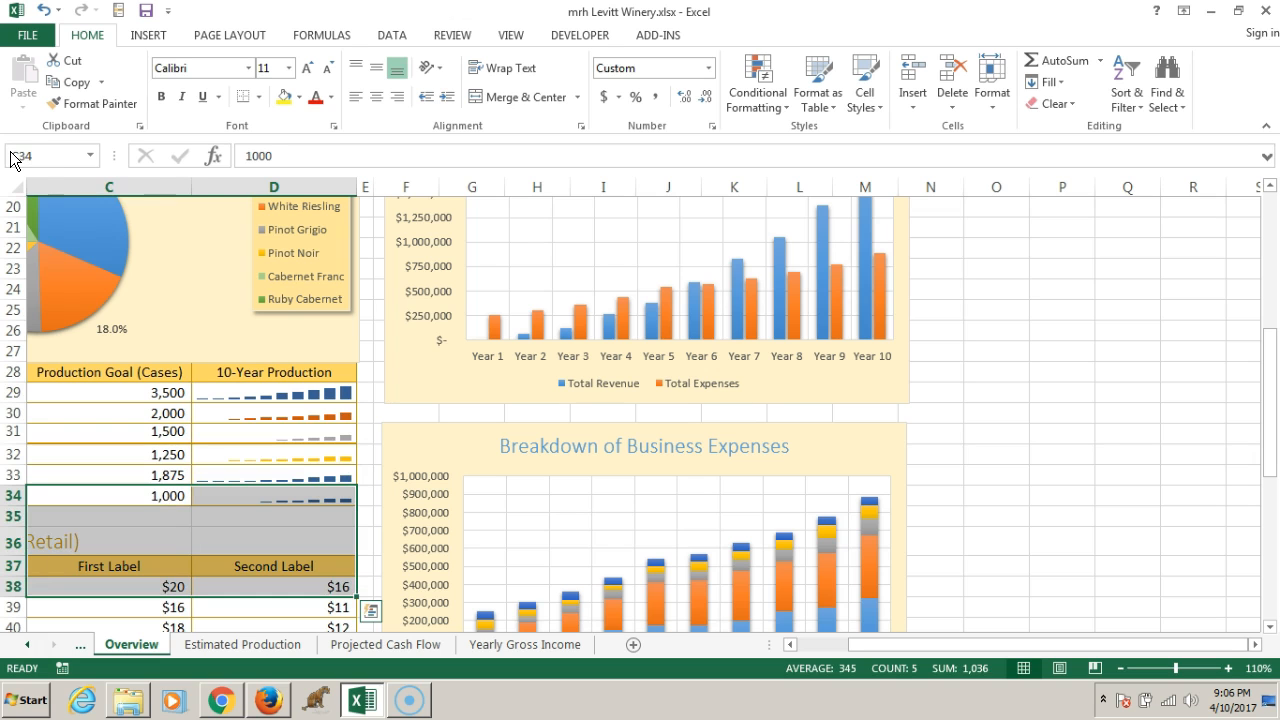
pyautogui.scroll(-1, 372, 364)
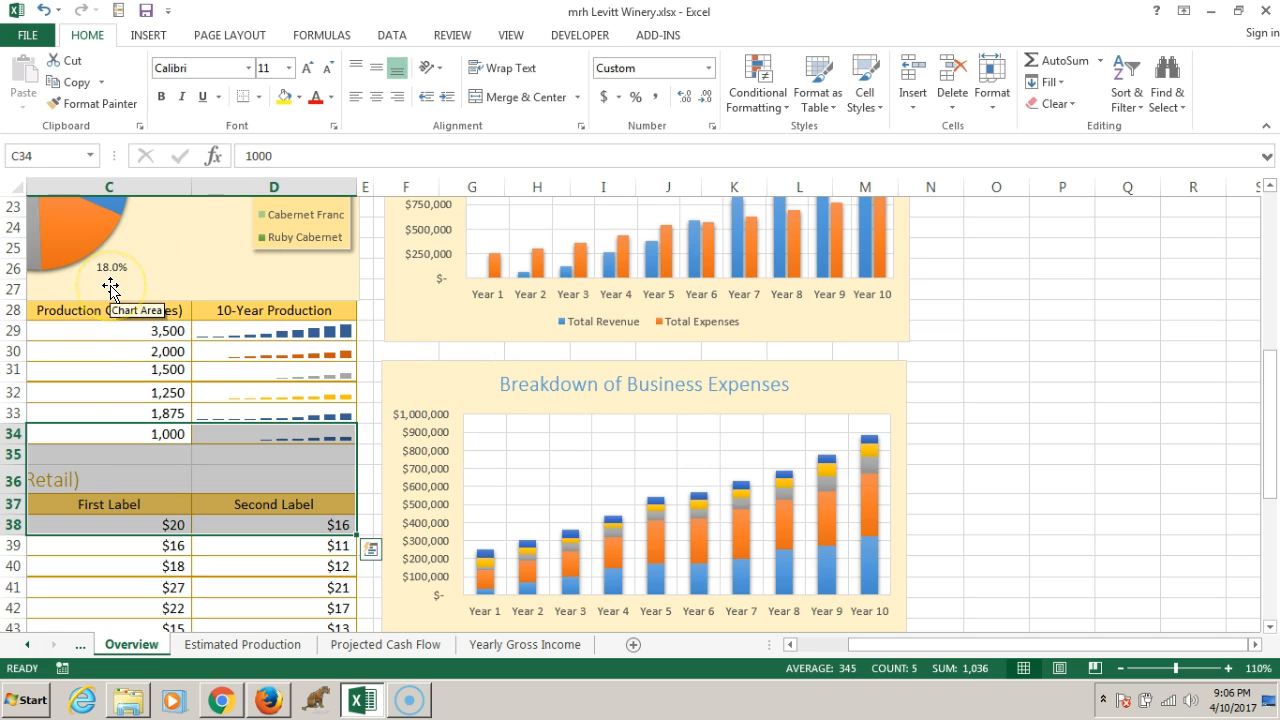
pyautogui.click(40, 156)
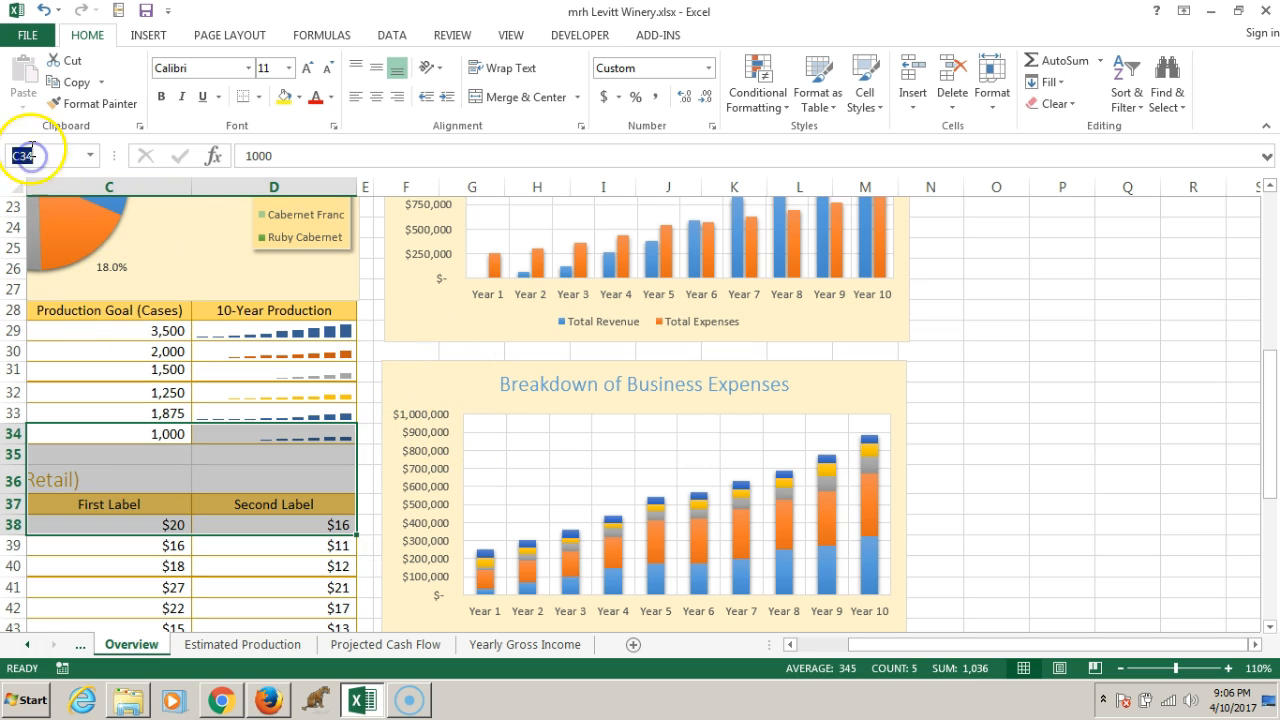
pyautogui.write('c38')
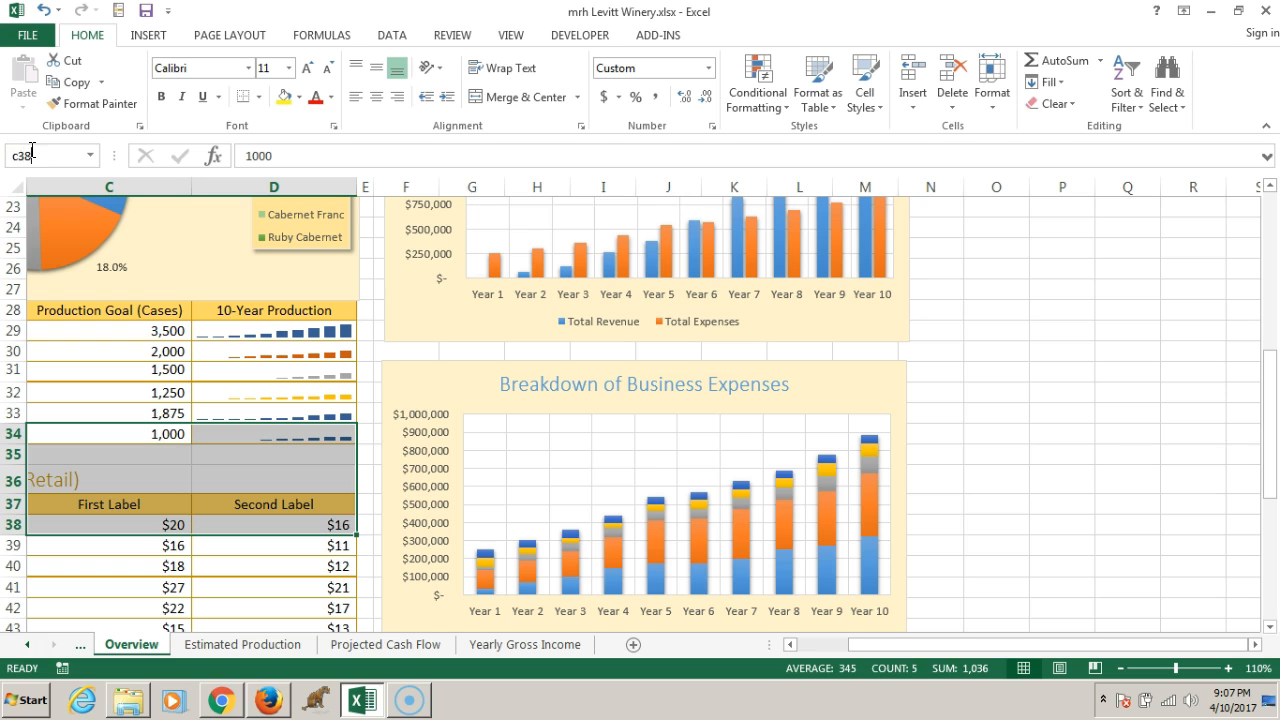
pyautogui.write(':d38')
pyautogui.press('Return')
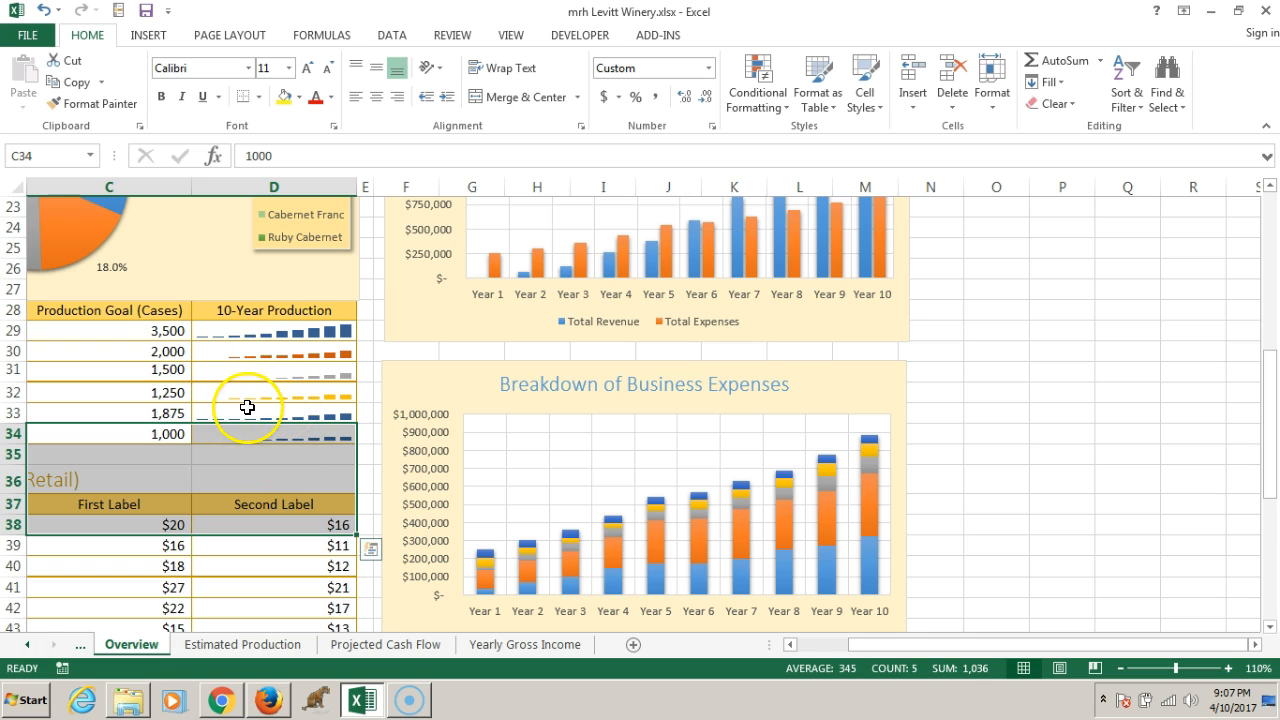
# Step: Apply blue gradient fill data bars to the First Label and Second Label bottle prices in C38:D43, then deselect the range
pyautogui.scroll(-1, 270, 469)
pyautogui.moveTo(92, 458); pyautogui.dragTo(289, 560)
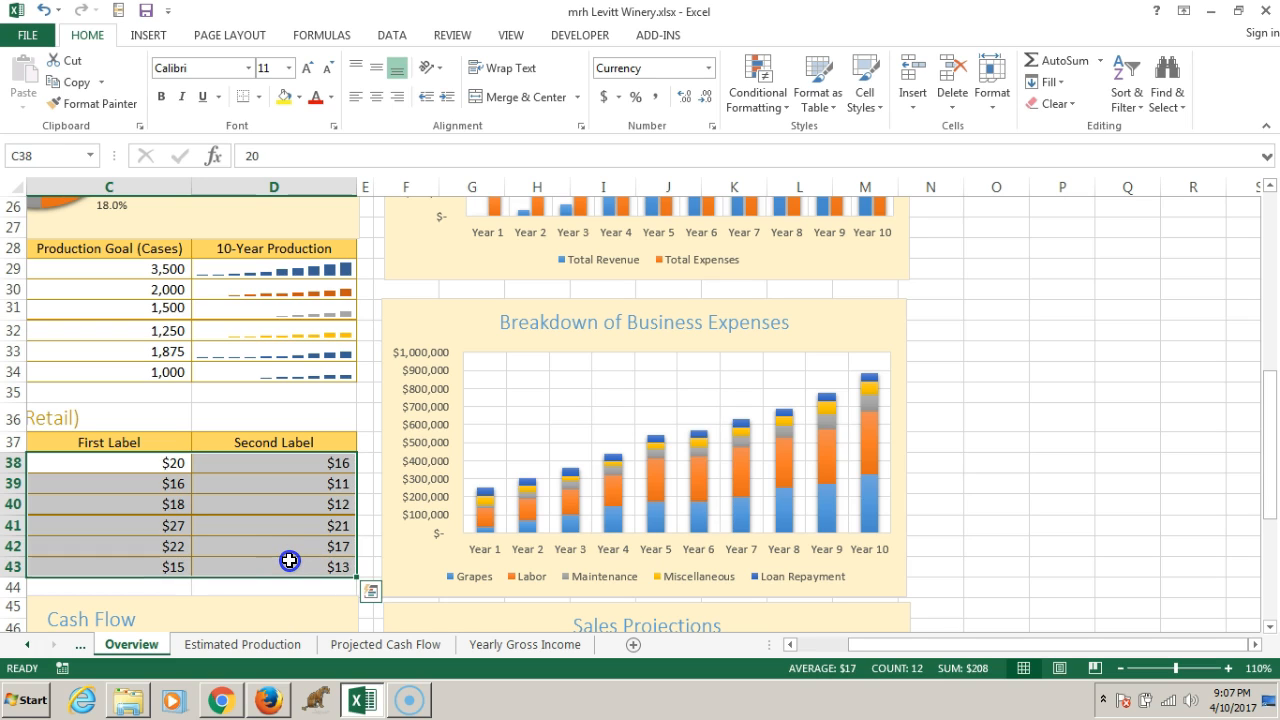
pyautogui.scroll(-2, 291, 506)
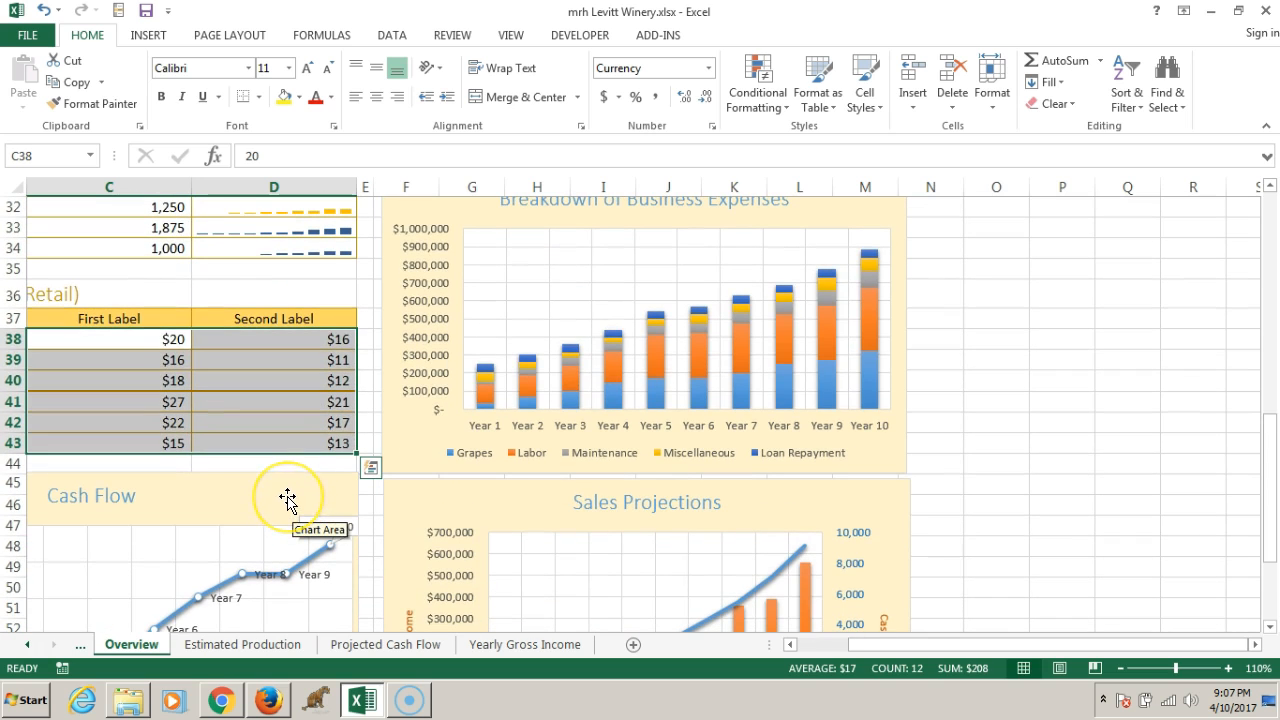
pyautogui.moveTo(880, 645); pyautogui.dragTo(828, 647)
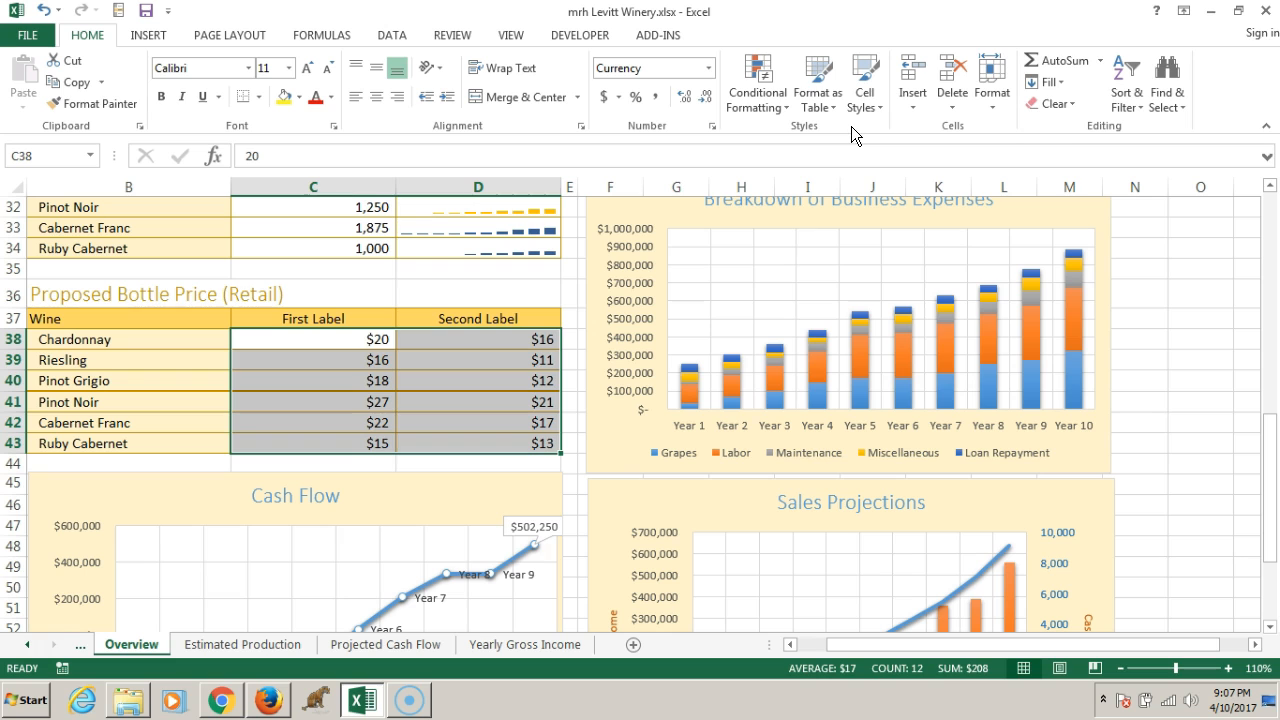
pyautogui.click(788, 110)
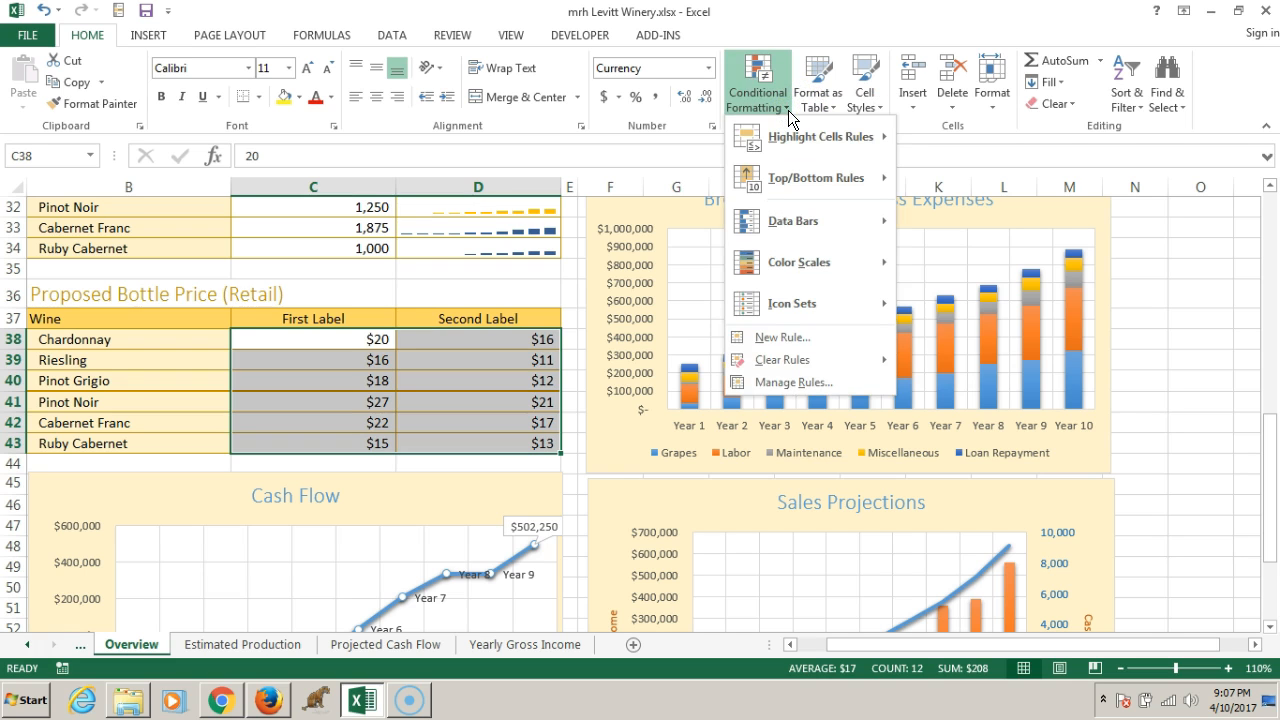
pyautogui.moveTo(809, 212)
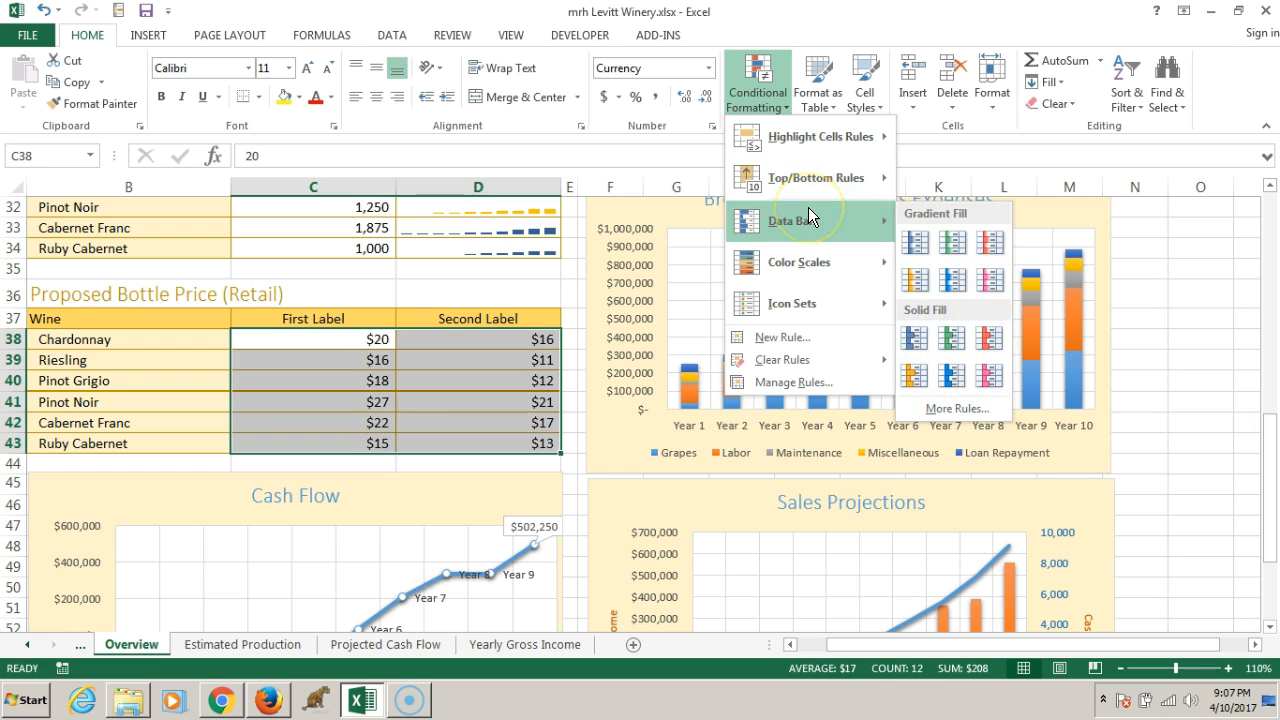
pyautogui.click(930, 243)
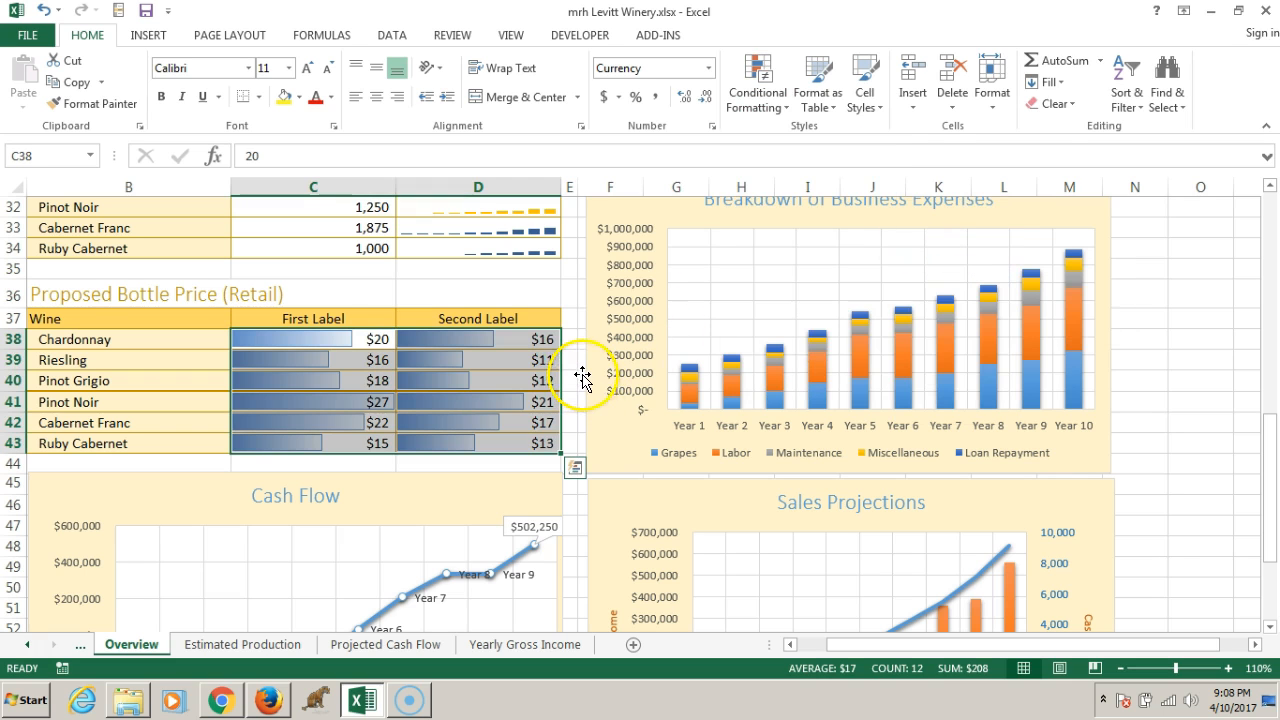
pyautogui.click(252, 465)
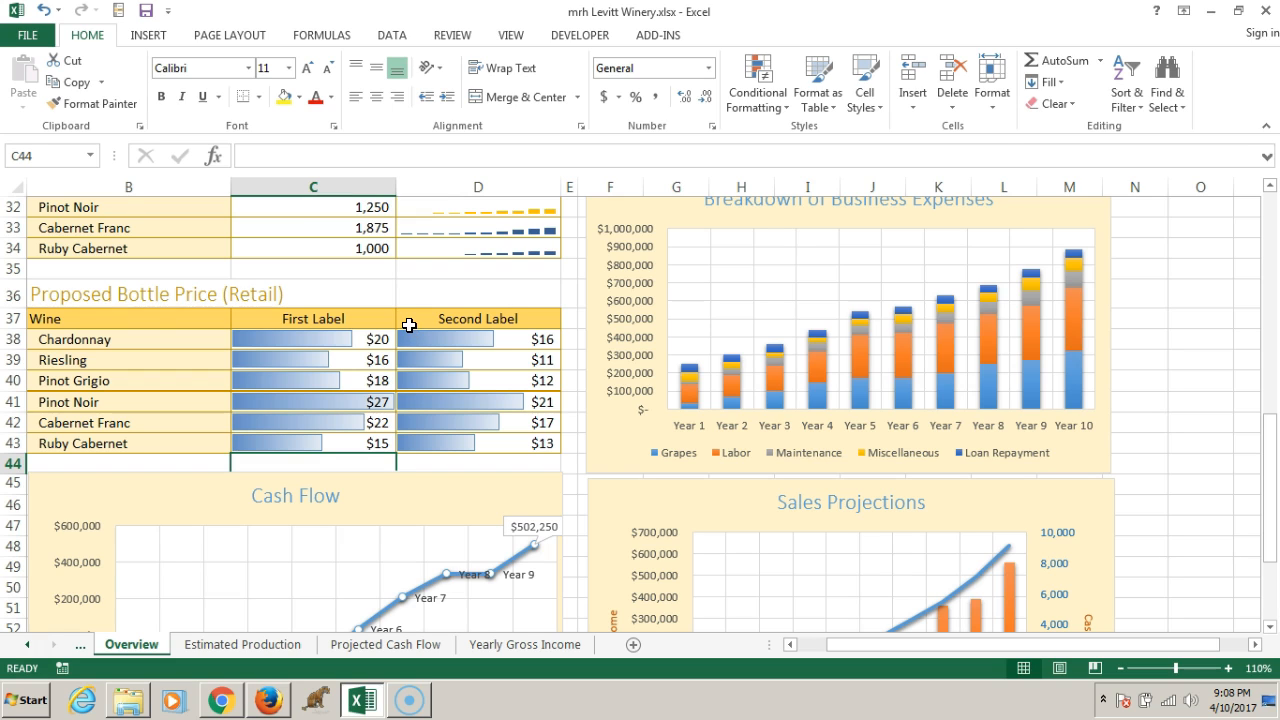
# Step: Open the data bar conditional formatting rule for C38:D43 for editing and set its maximum type to Number
pyautogui.moveTo(288, 340); pyautogui.dragTo(466, 451)
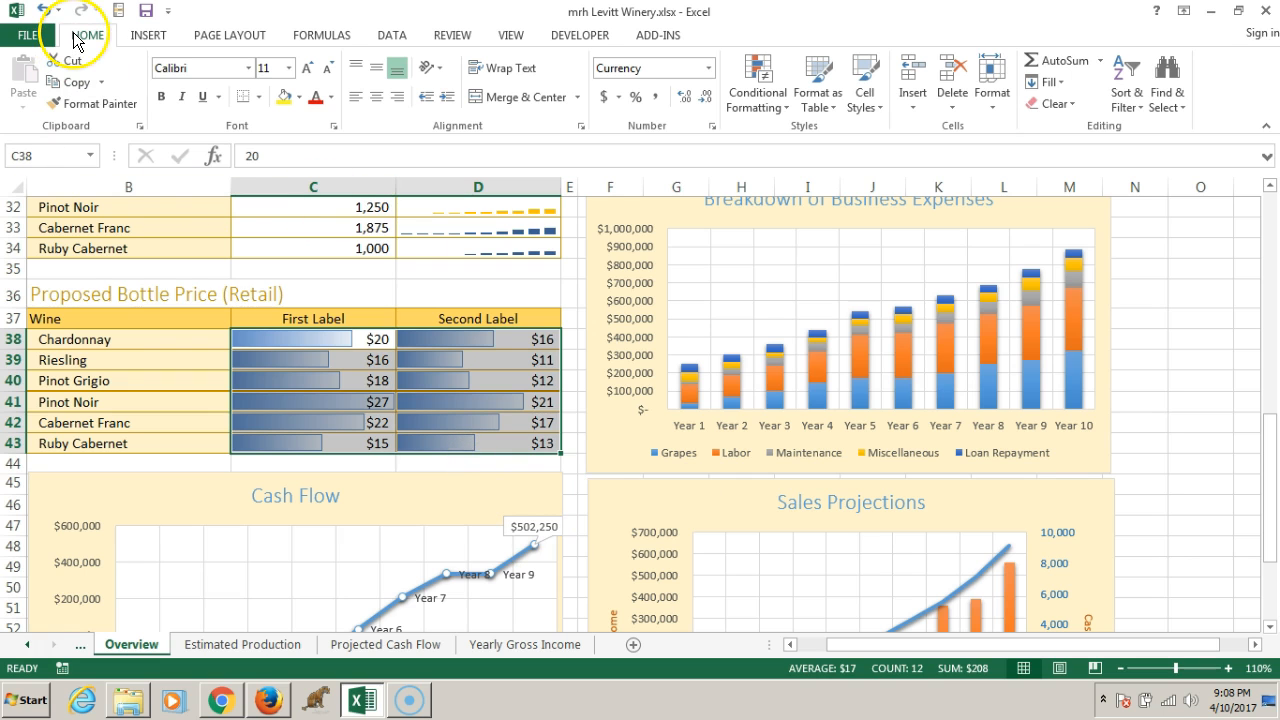
pyautogui.click(789, 112)
pyautogui.click(795, 381)
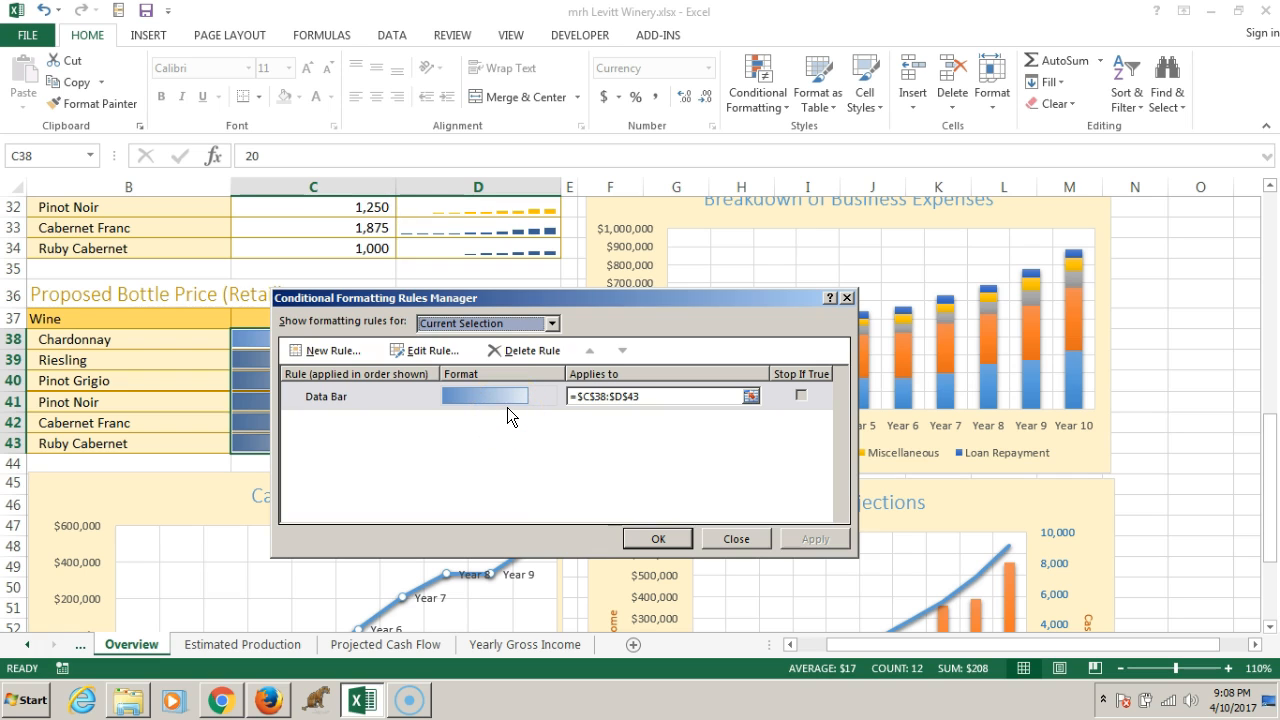
pyautogui.click(452, 398)
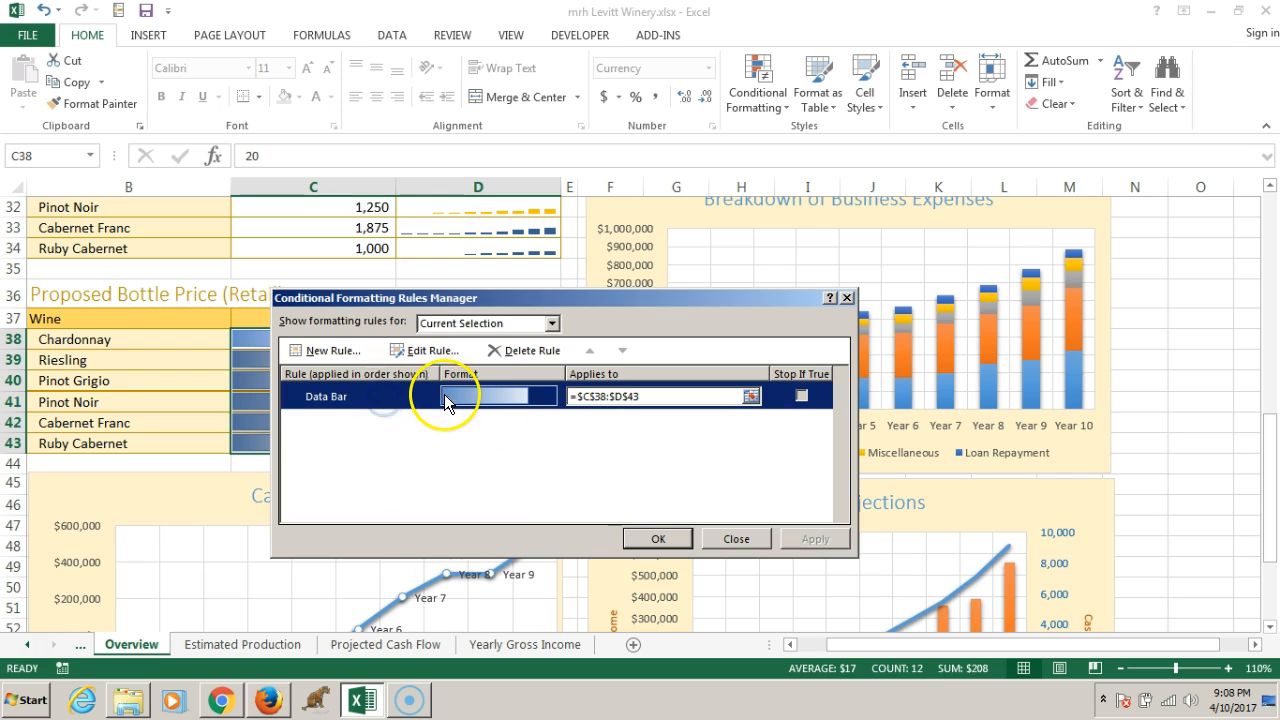
pyautogui.click(412, 354)
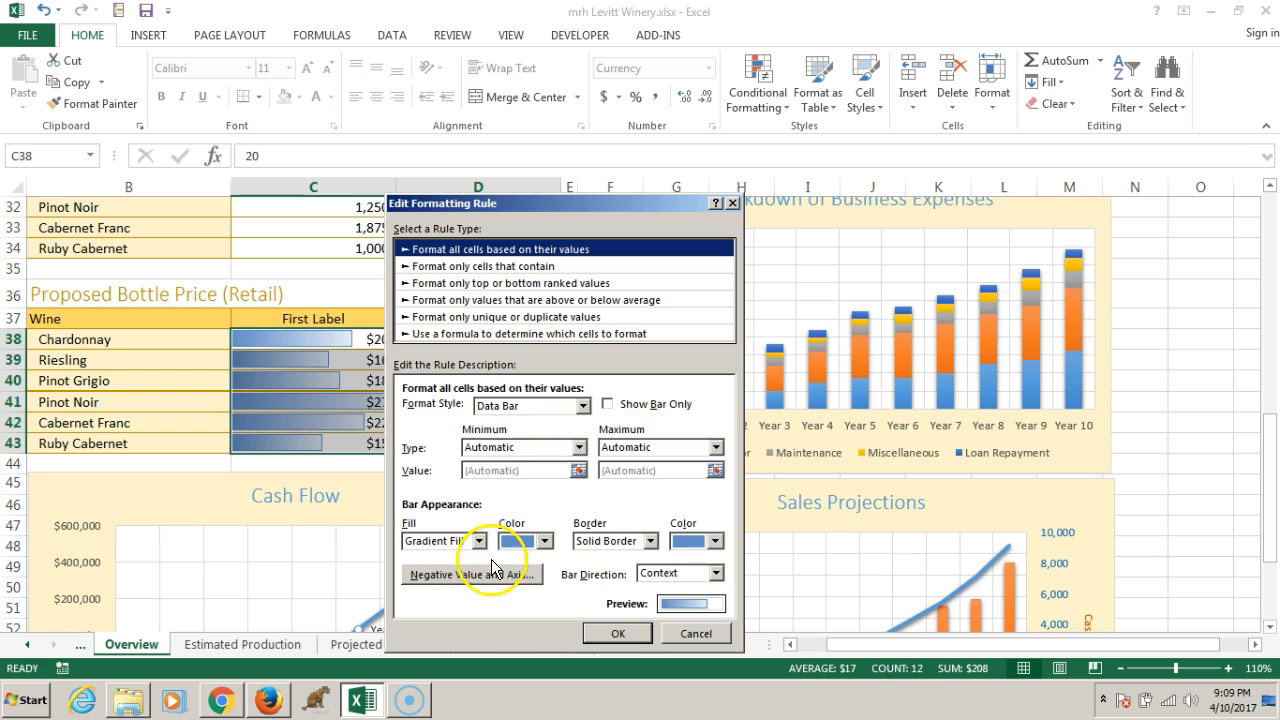
pyautogui.click(578, 447)
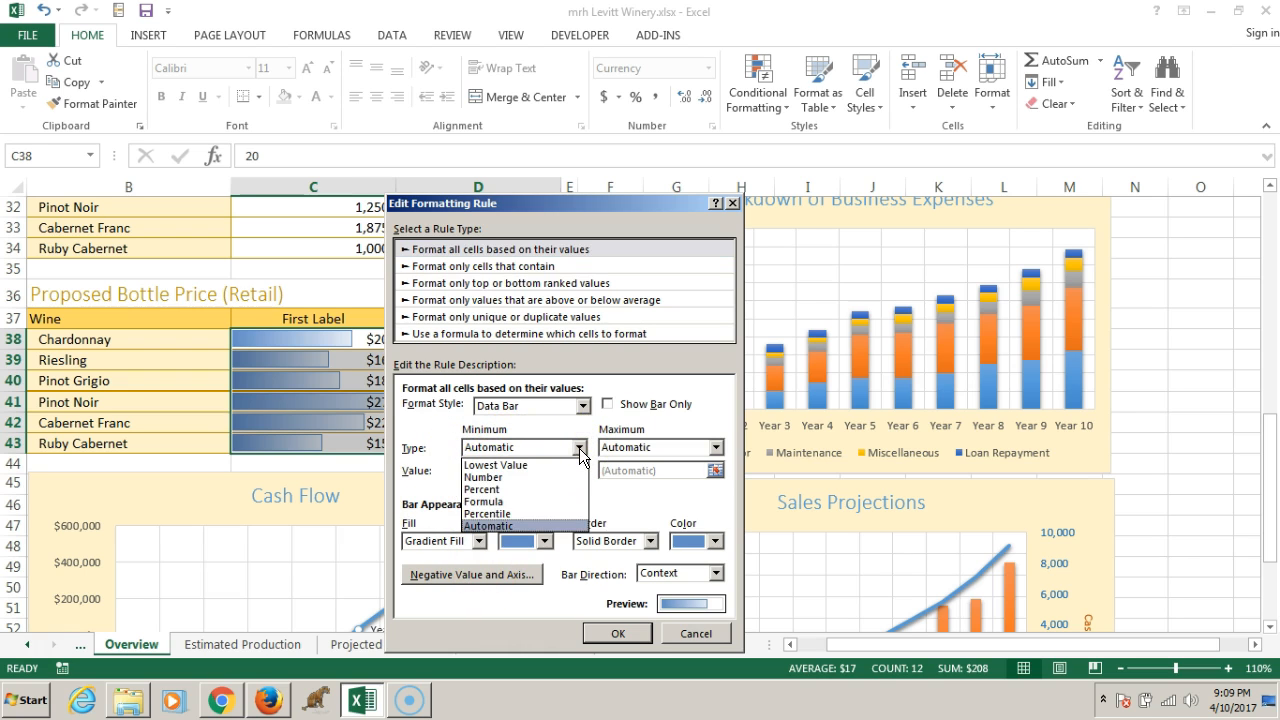
pyautogui.click(580, 455)
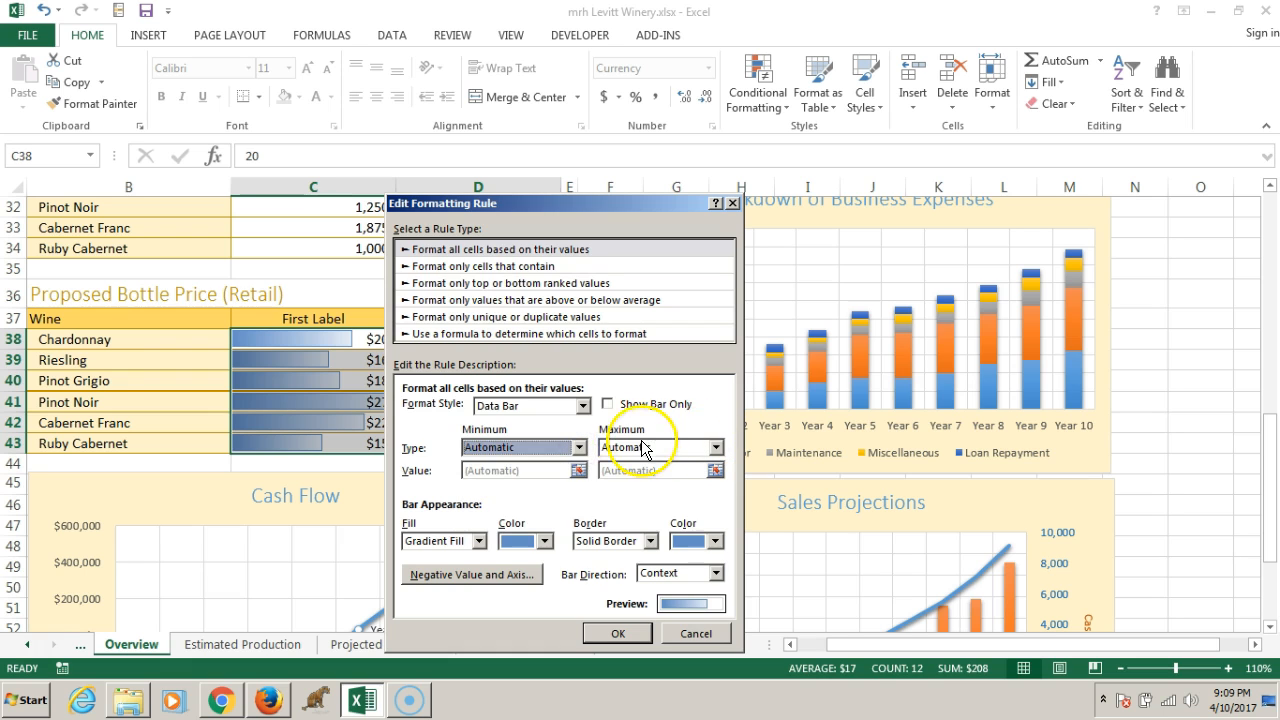
pyautogui.click(715, 448)
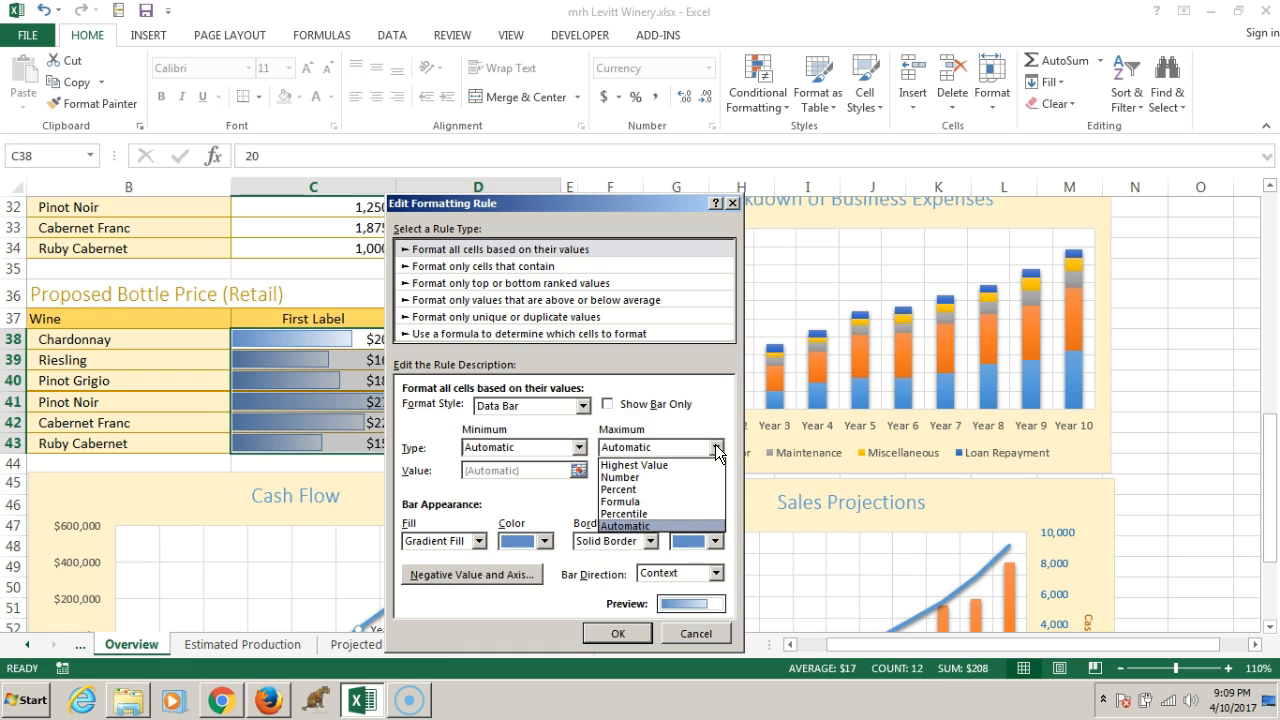
pyautogui.click(650, 479)
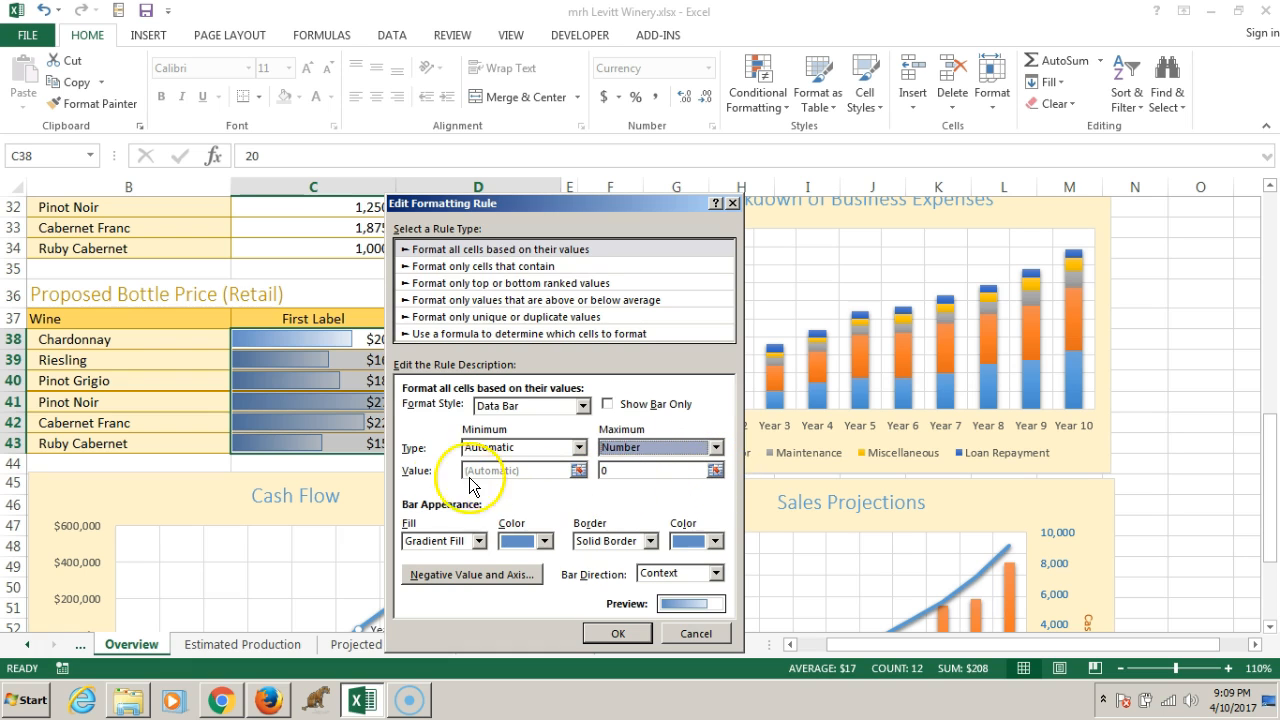
# Step: Set the data bar rule's maximum value to 35, apply the edited rule and deselect the price range
pyautogui.click(638, 470)
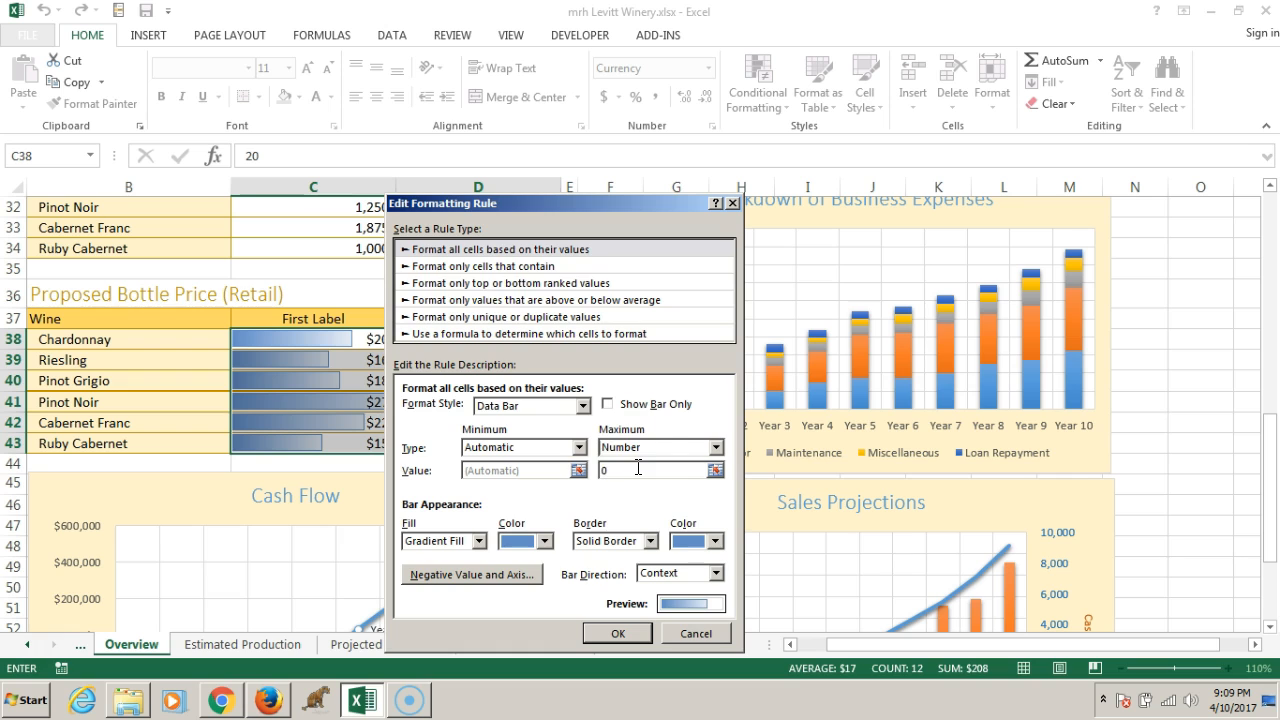
pyautogui.moveTo(625, 469); pyautogui.dragTo(587, 468)
pyautogui.write('3')
pyautogui.click(635, 470)
pyautogui.write('5')
pyautogui.click(617, 498)
pyautogui.click(619, 633)
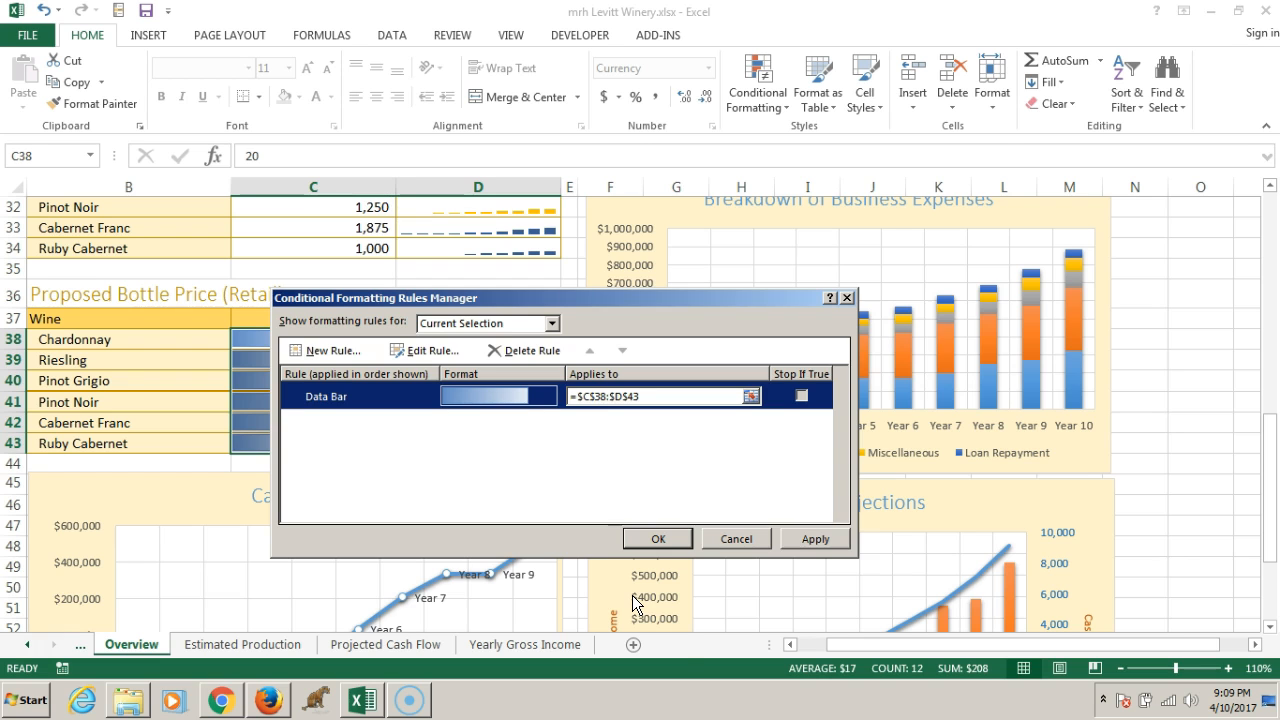
pyautogui.click(659, 537)
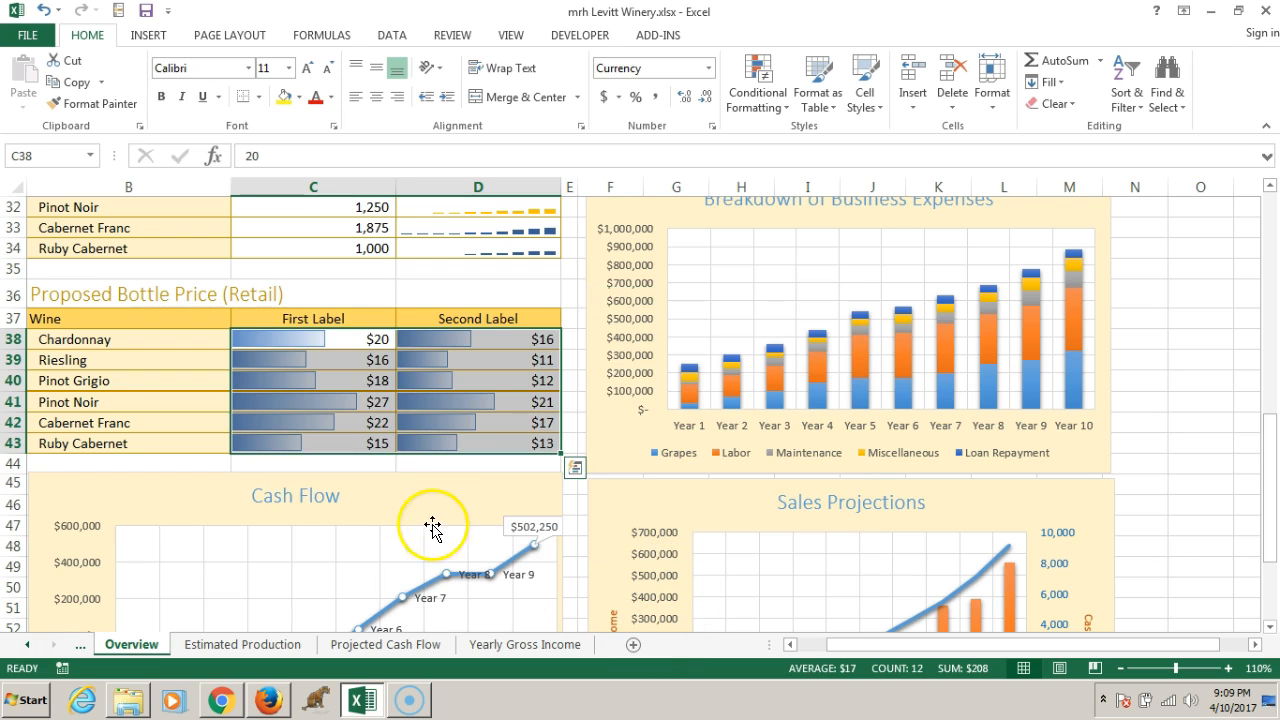
pyautogui.click(297, 464)
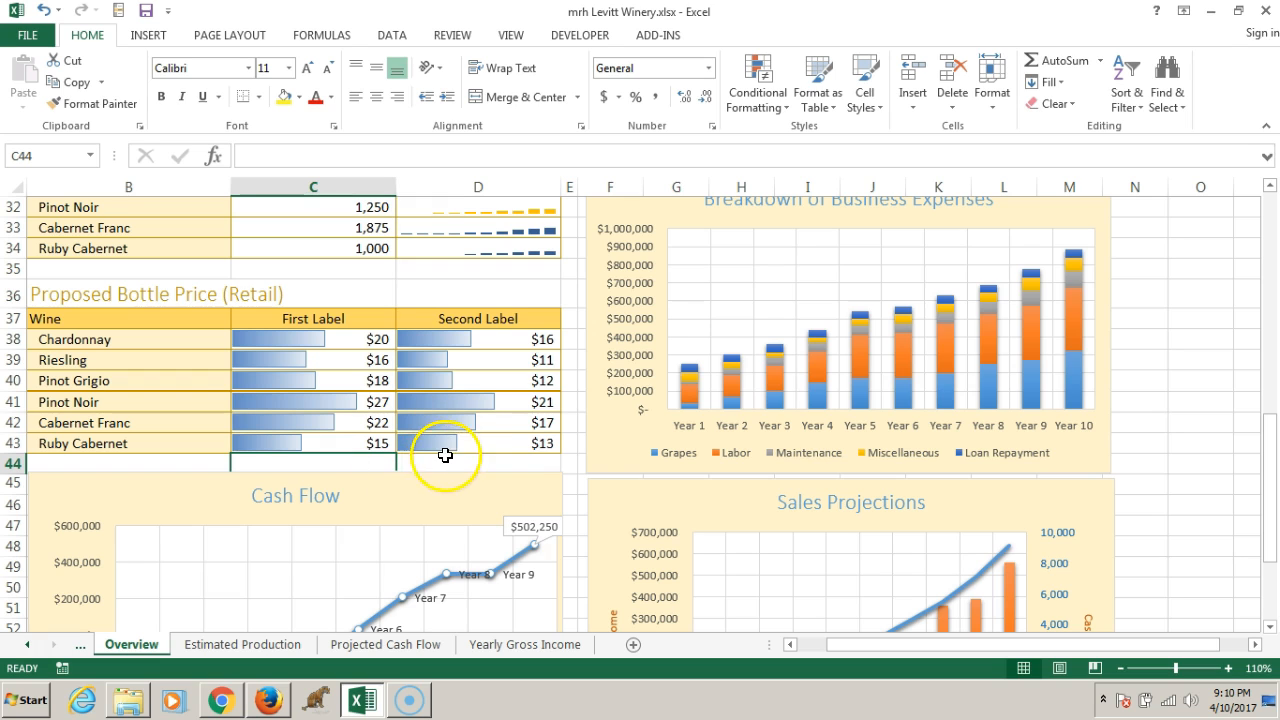
pyautogui.click(306, 401)
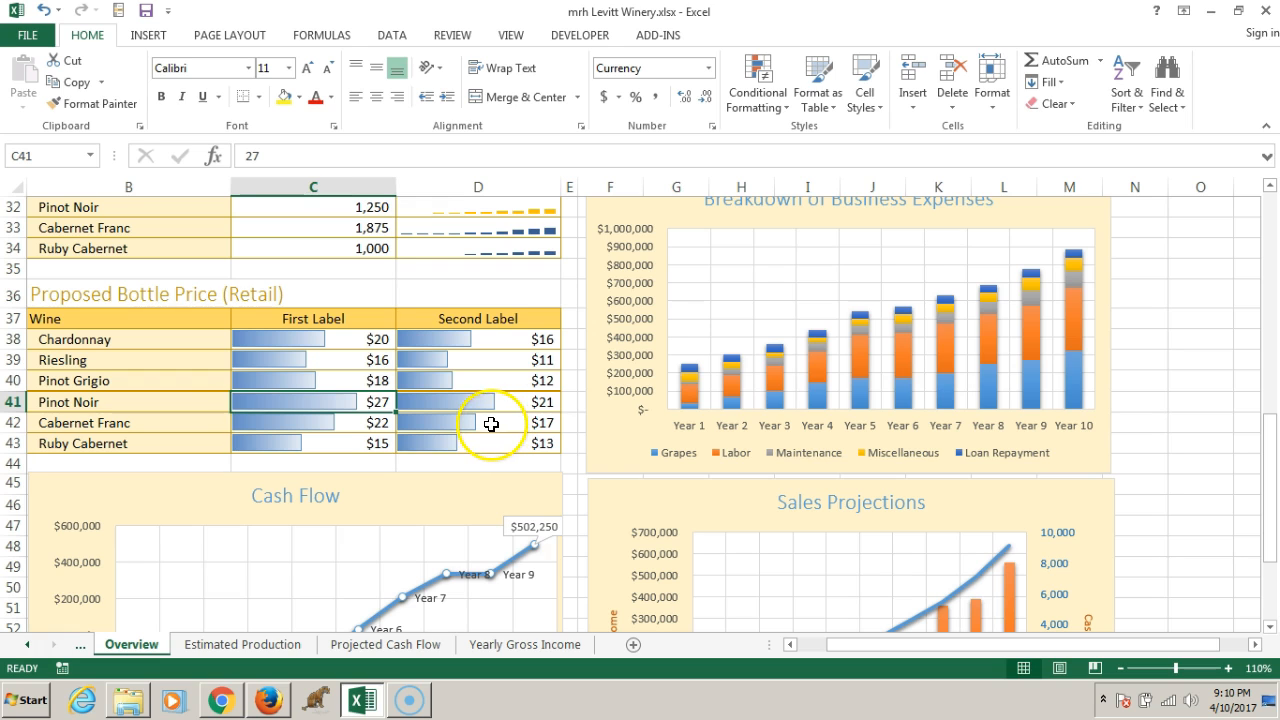
# Step: Open the Overview sheet's custom header in Page Setup and start inserting a picture in its center section
pyautogui.click(233, 34)
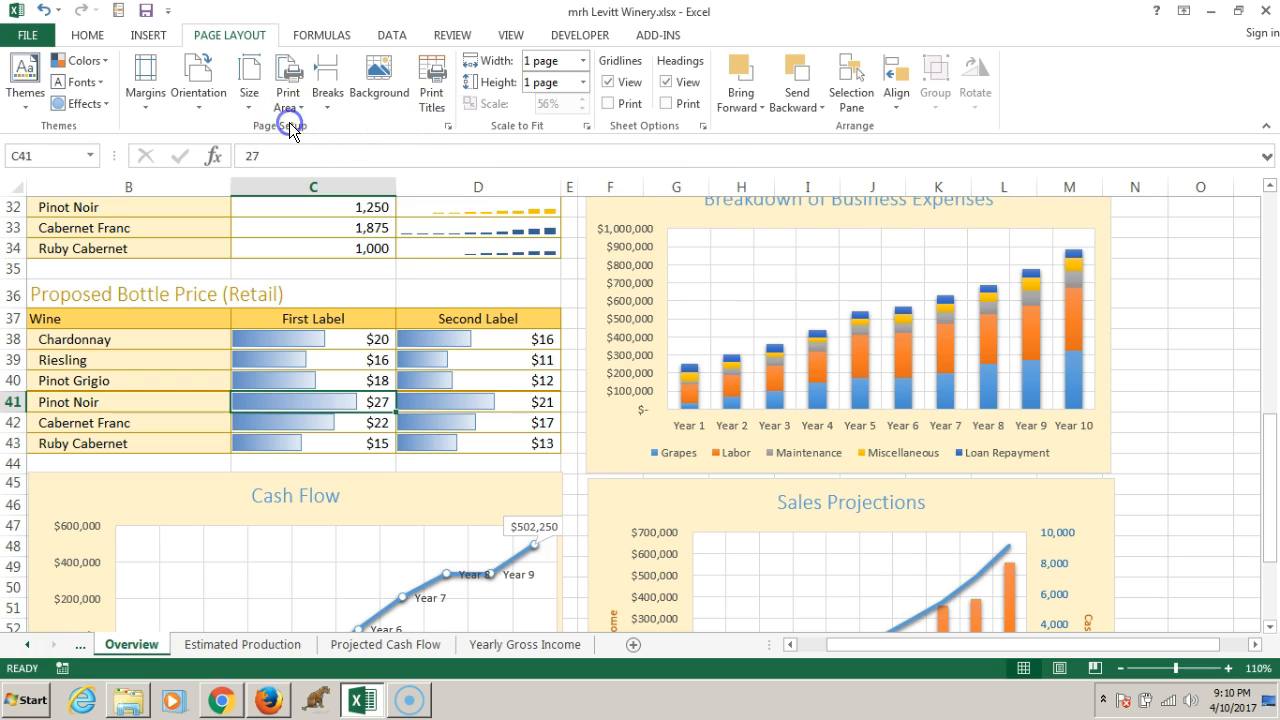
pyautogui.click(447, 127)
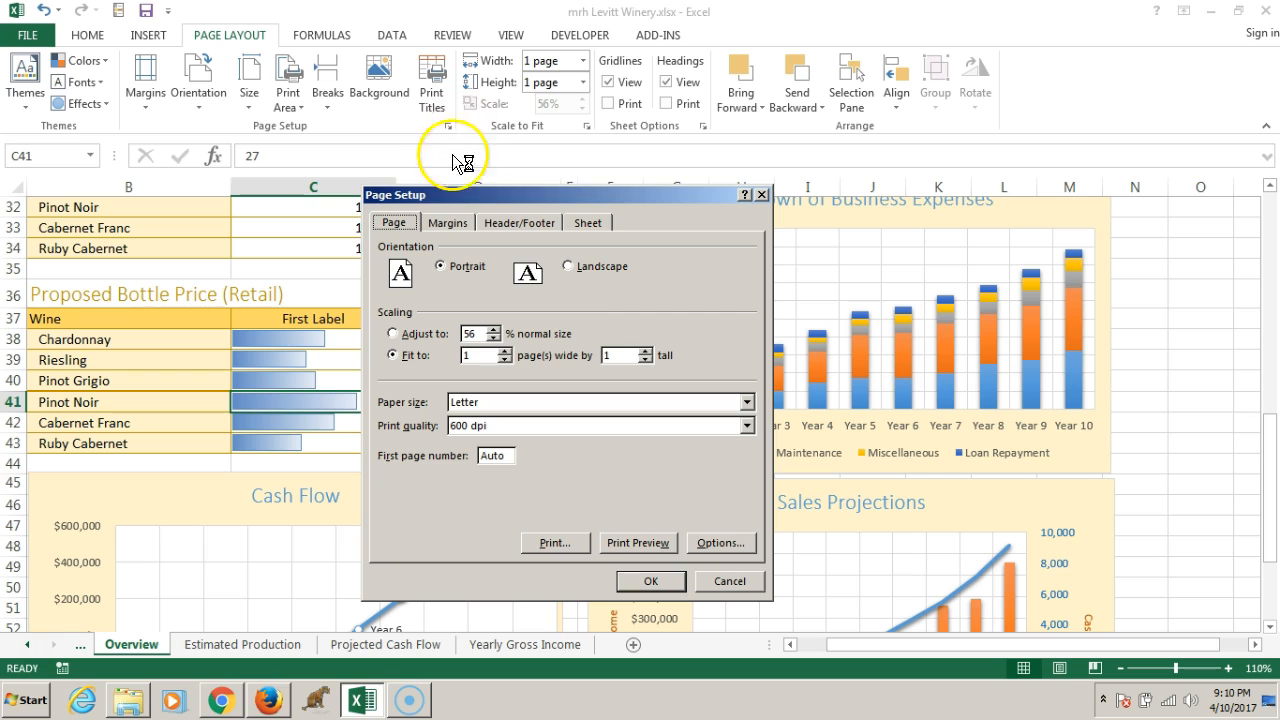
pyautogui.click(513, 224)
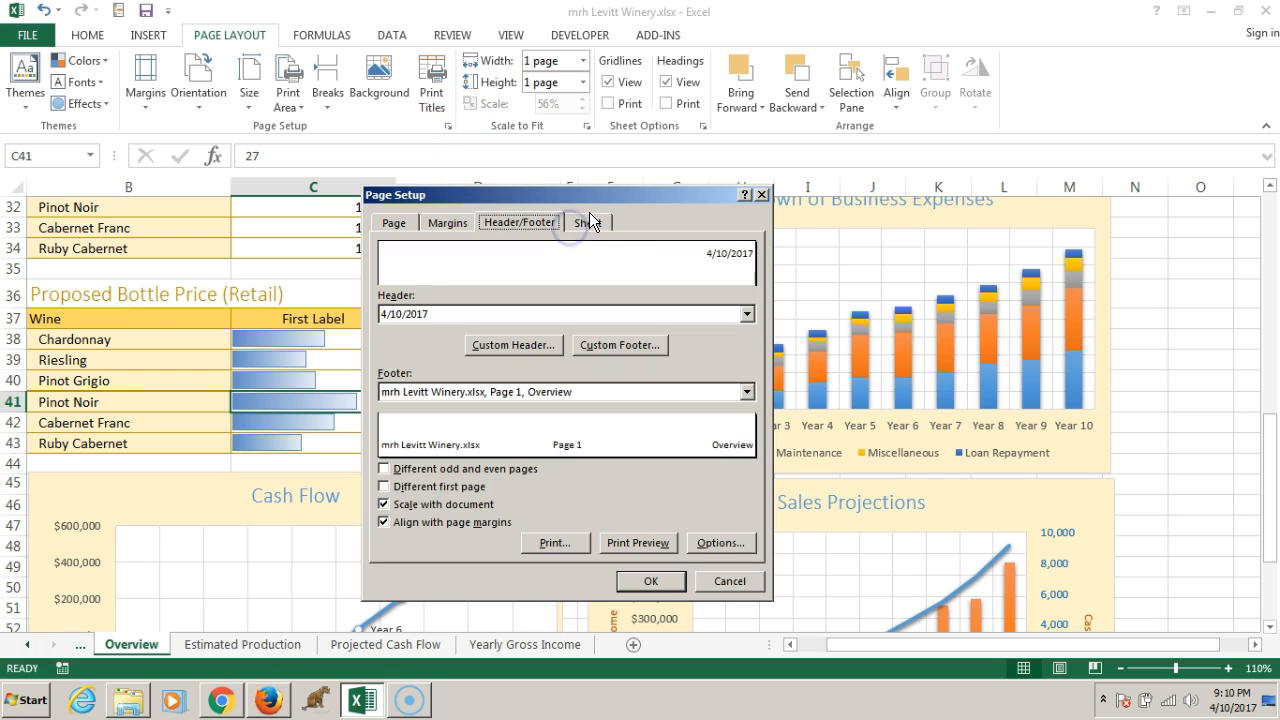
pyautogui.click(495, 345)
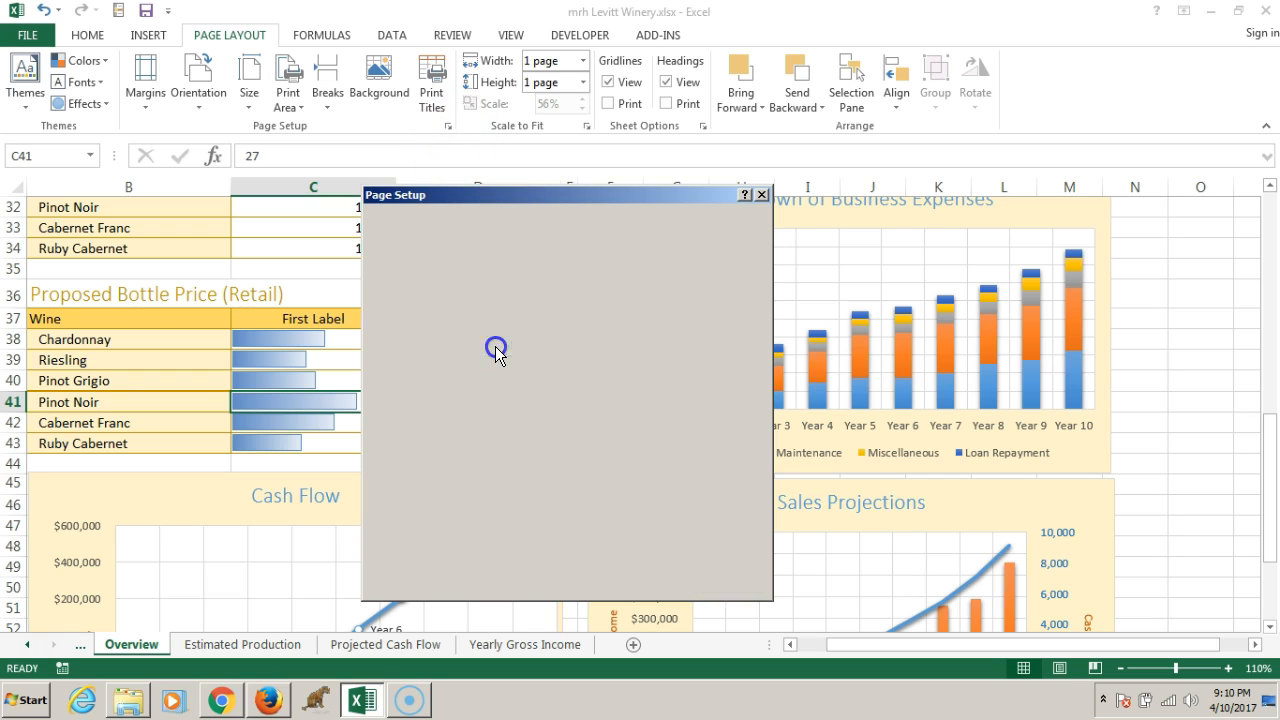
pyautogui.click(562, 467)
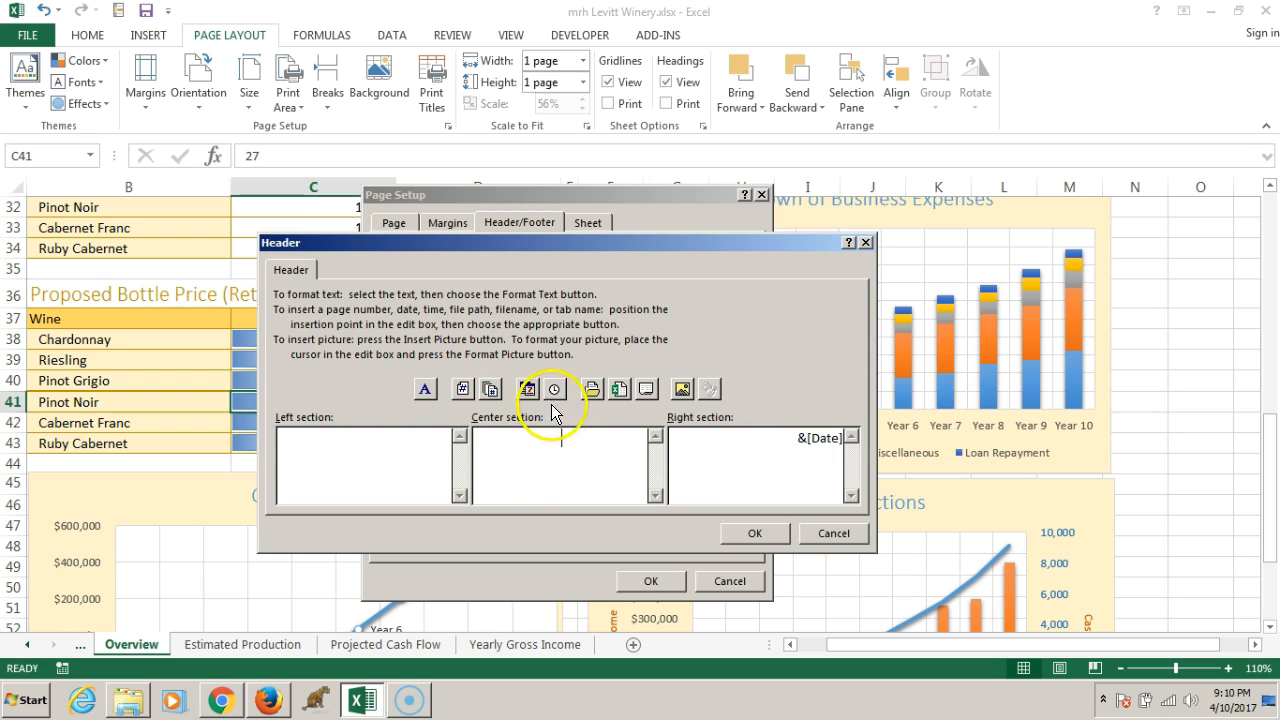
pyautogui.click(681, 389)
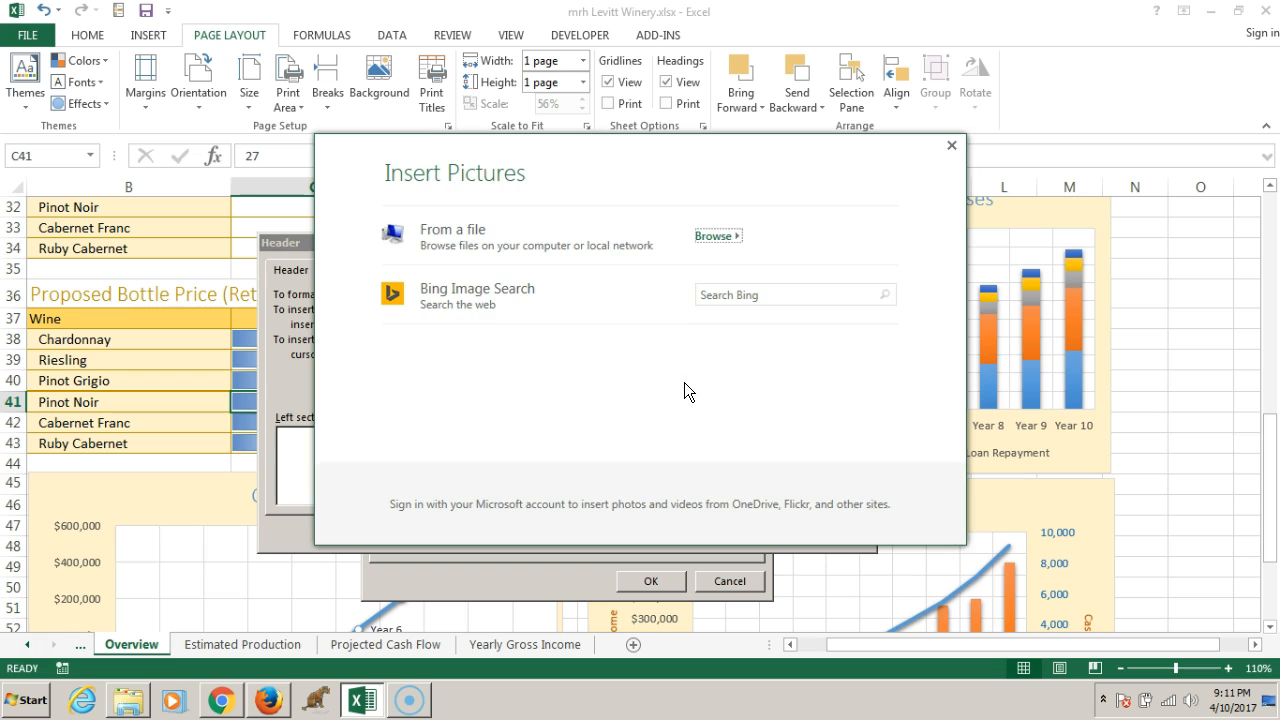
pyautogui.click(231, 704)
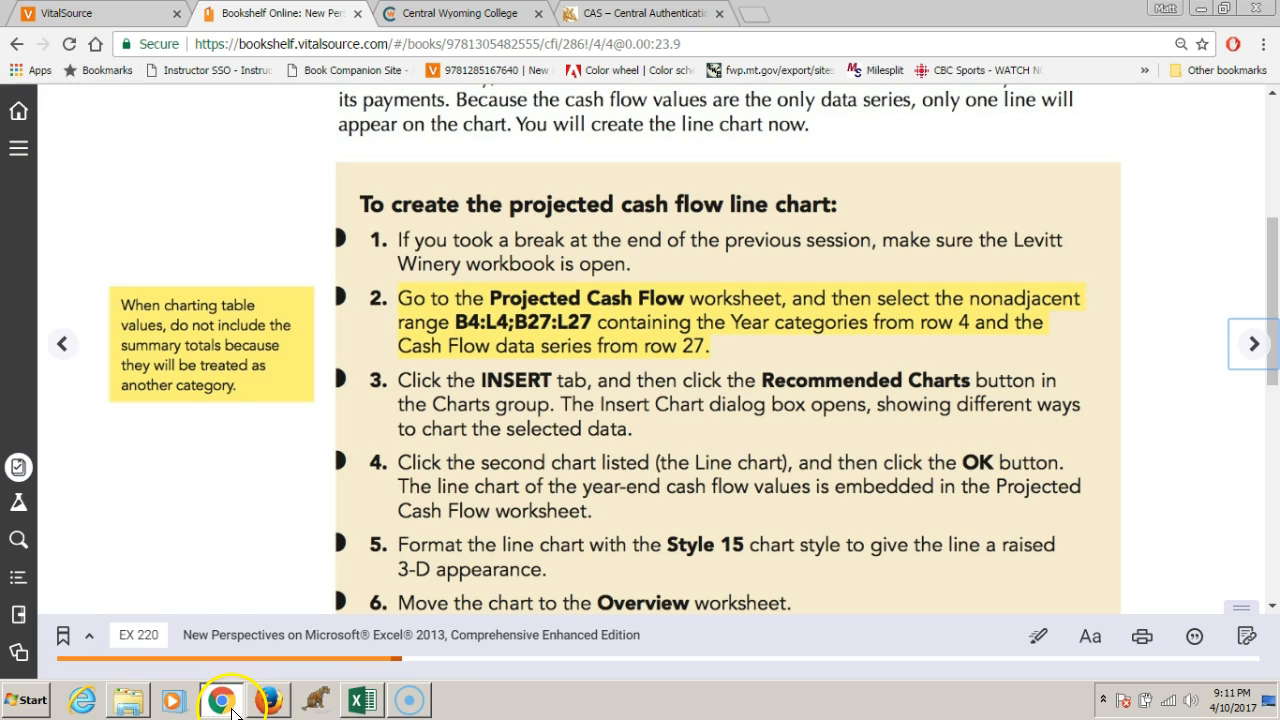
pyautogui.click(277, 703)
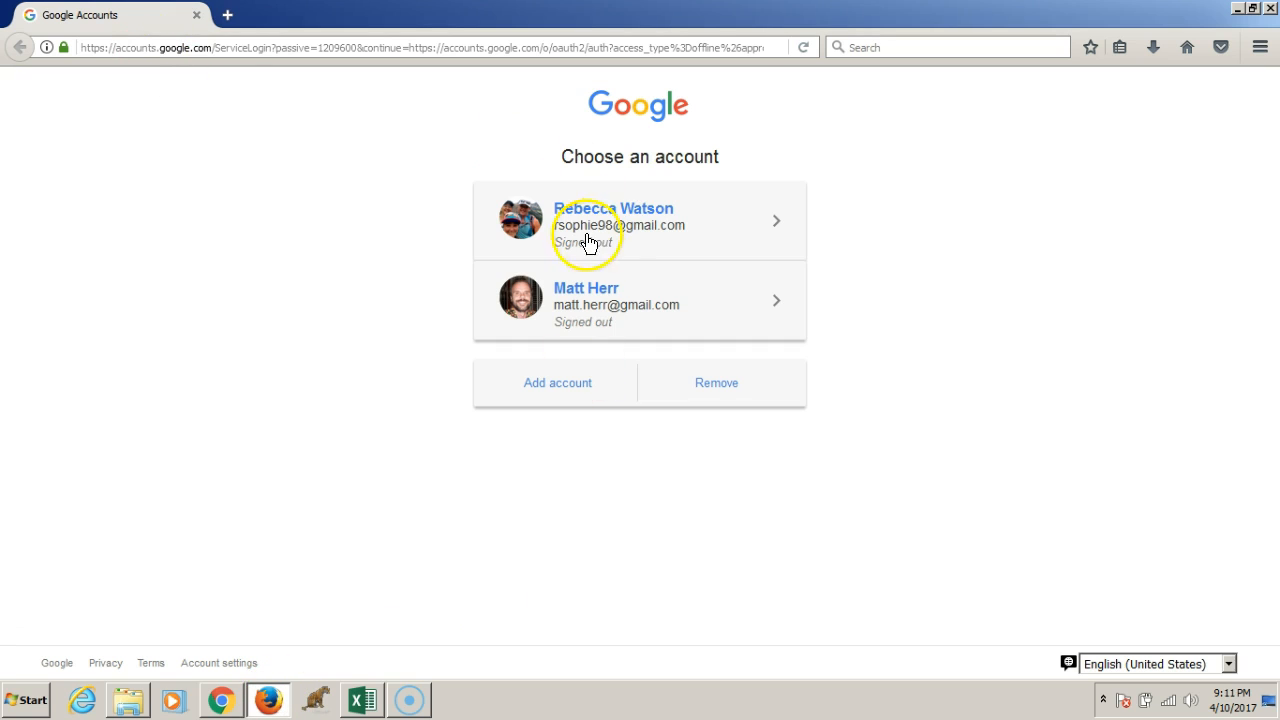
pyautogui.click(228, 15)
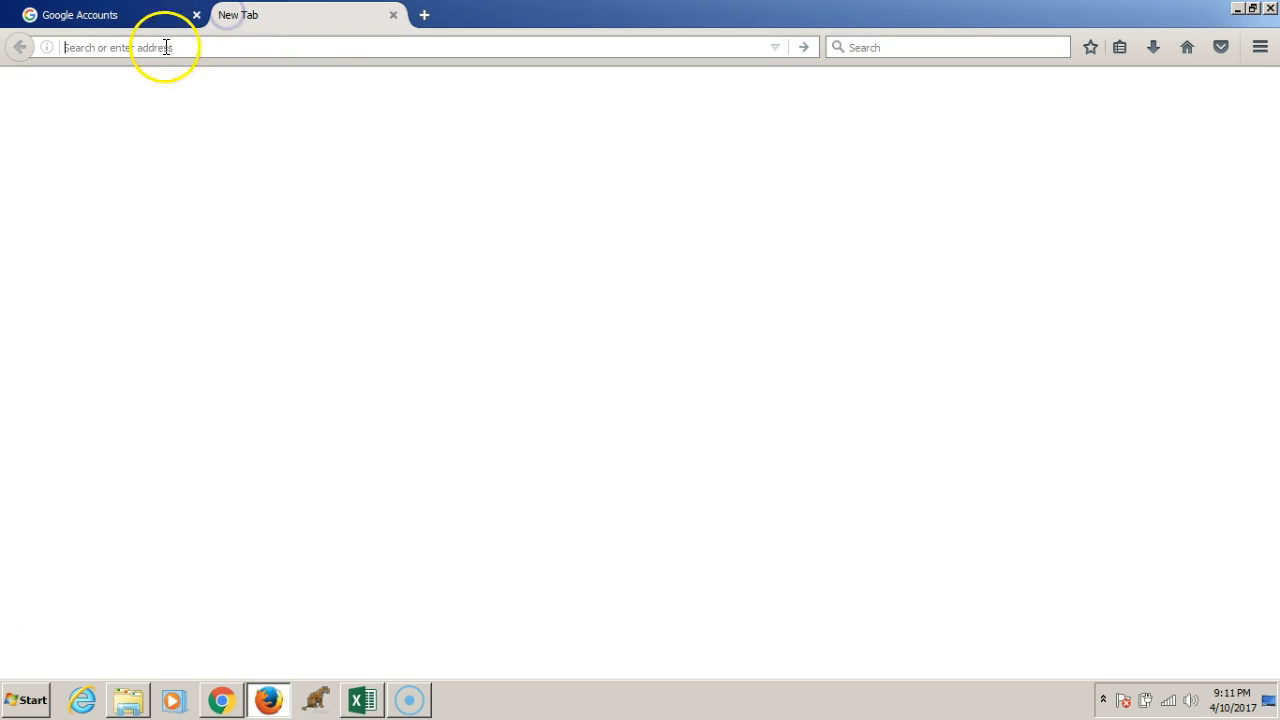
# Step: Switch to Chrome and refresh the expired Central Wyoming College login session to open the campus portal
pyautogui.click(221, 699)
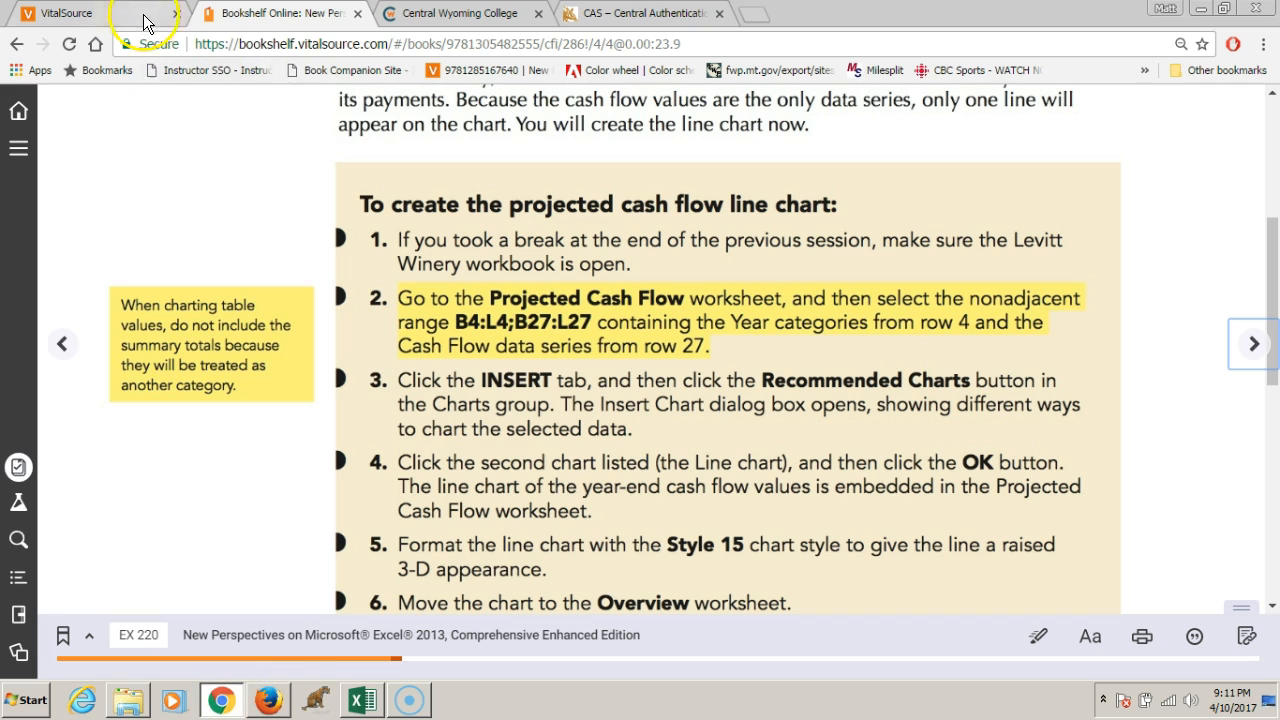
pyautogui.click(660, 14)
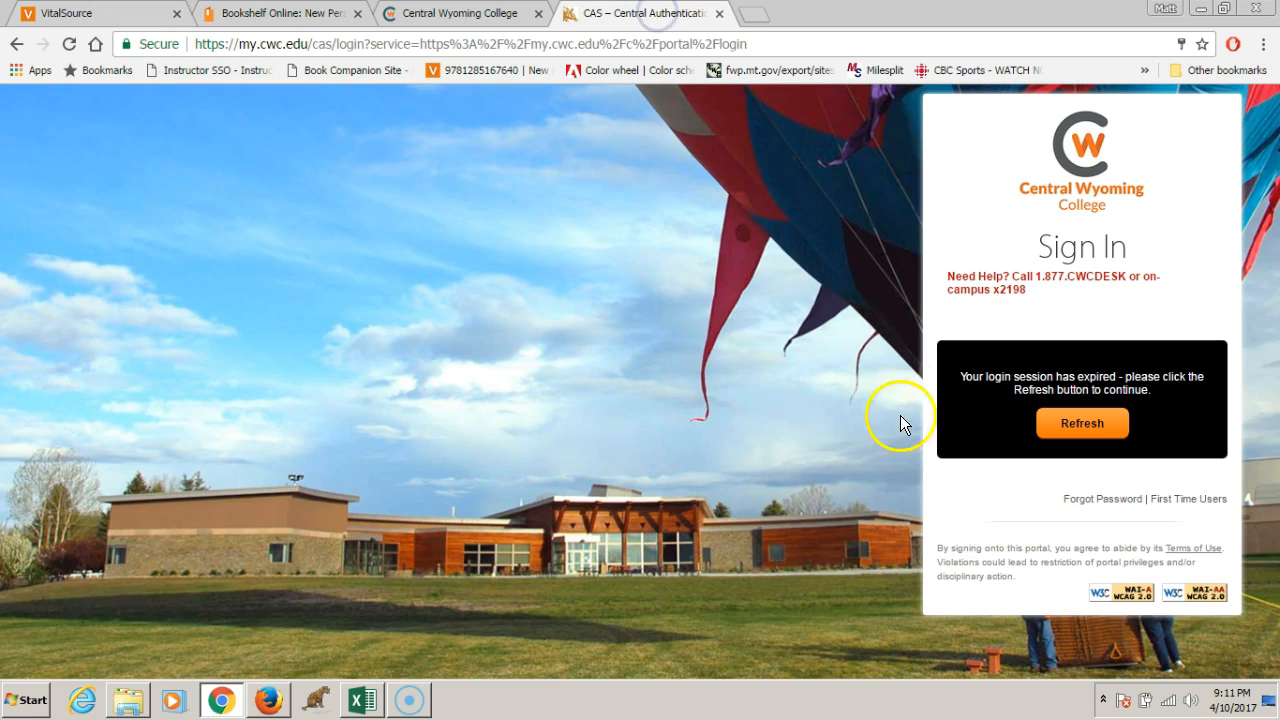
pyautogui.click(1081, 423)
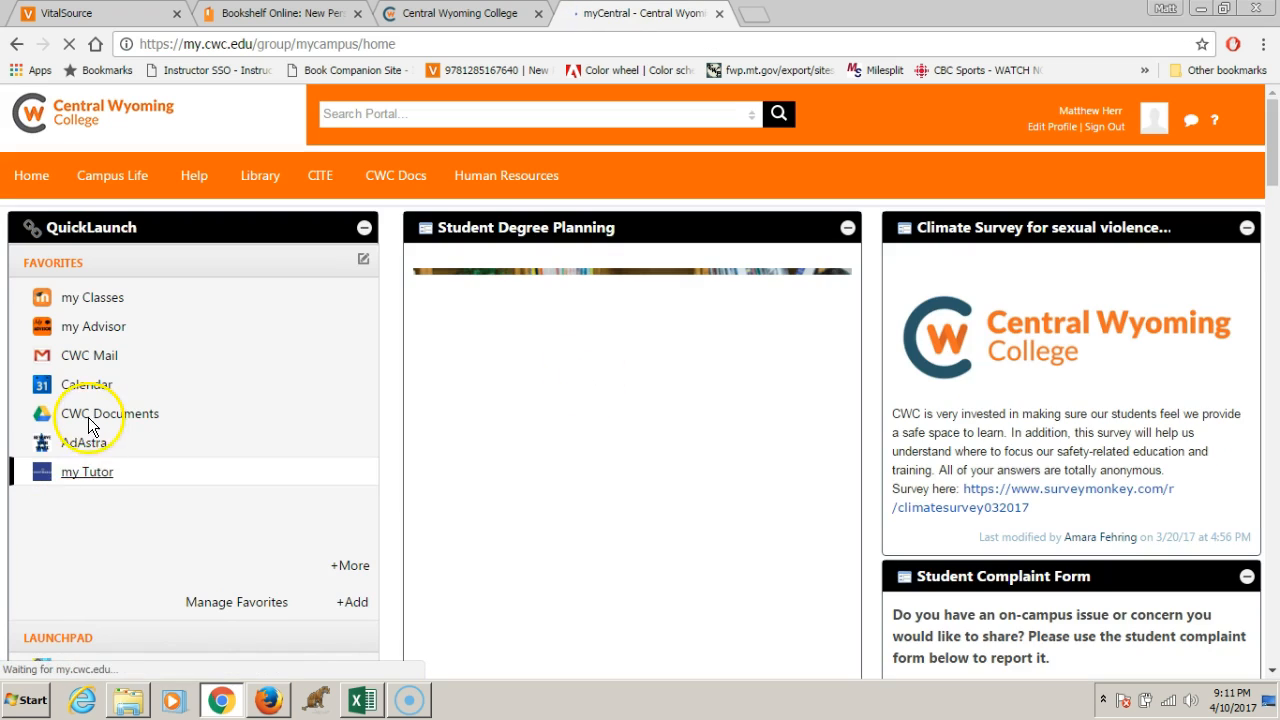
# Step: Open the campus Google Drive and go to the Data File for Excel 4 Tutorial folder under 2017 Spring, IMGT 2400, Excel Assignments
pyautogui.click(88, 415)
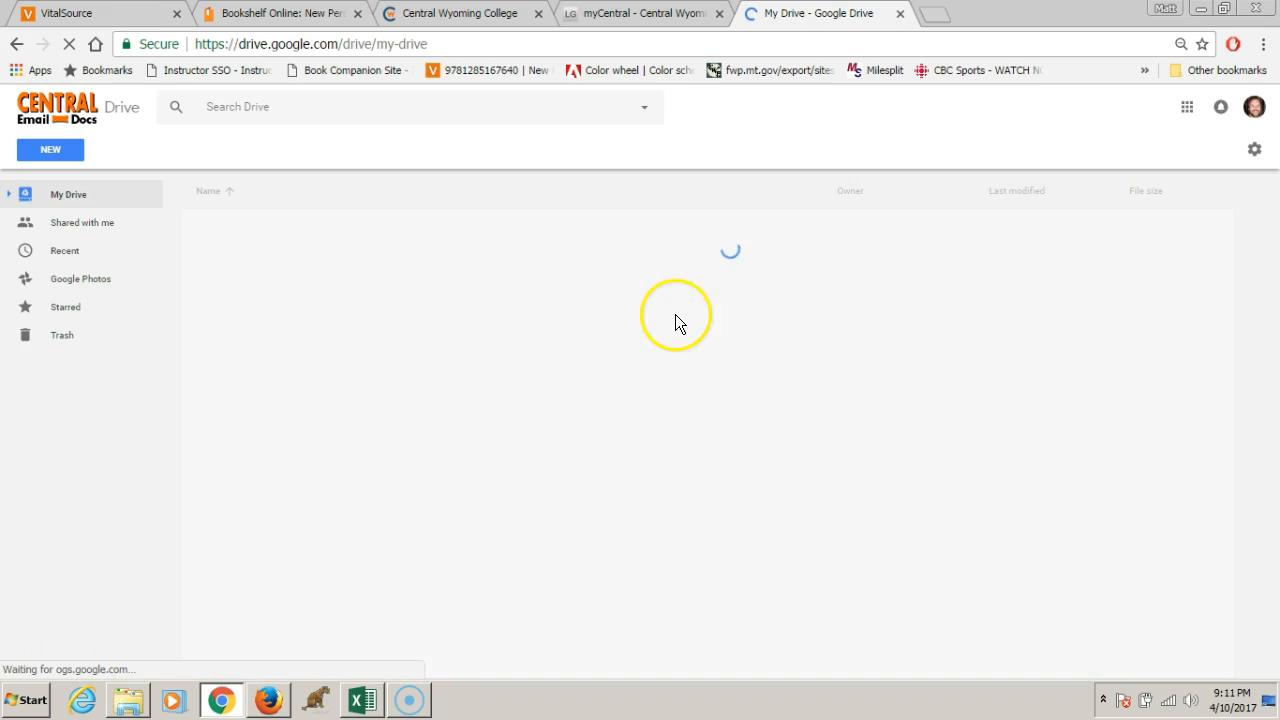
pyautogui.scroll(-2, 327, 454)
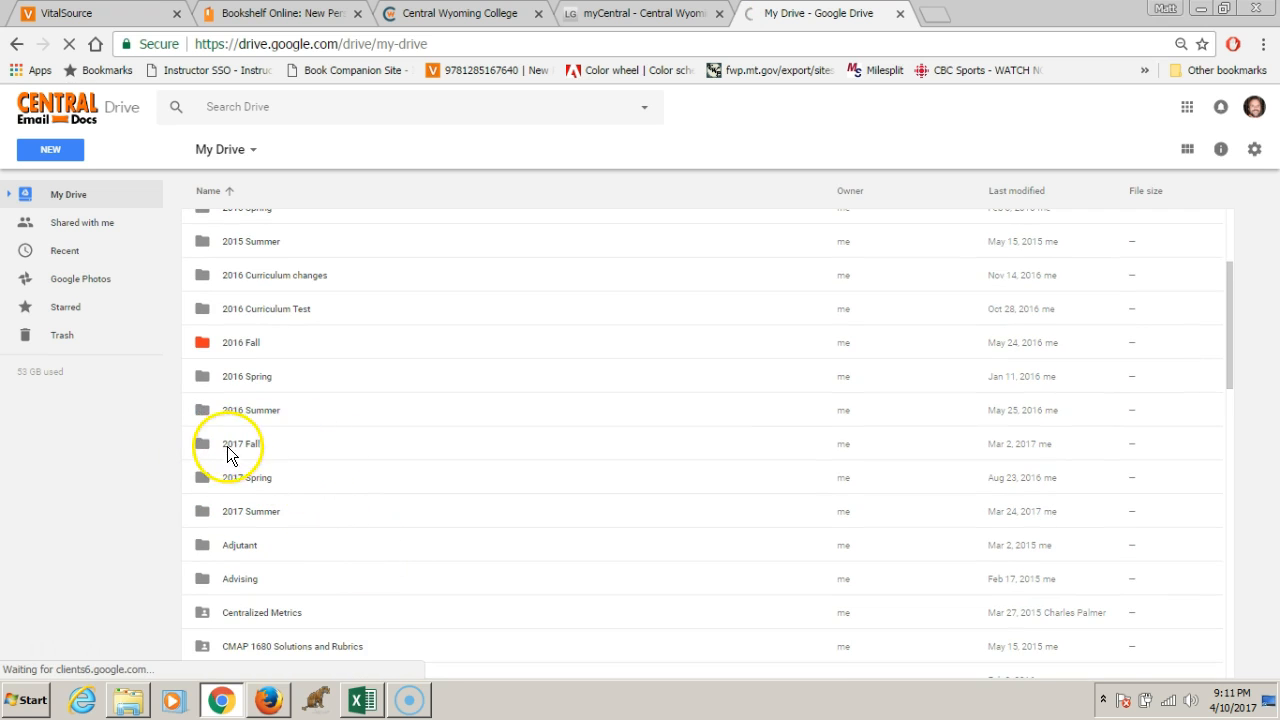
pyautogui.doubleClick(225, 480)
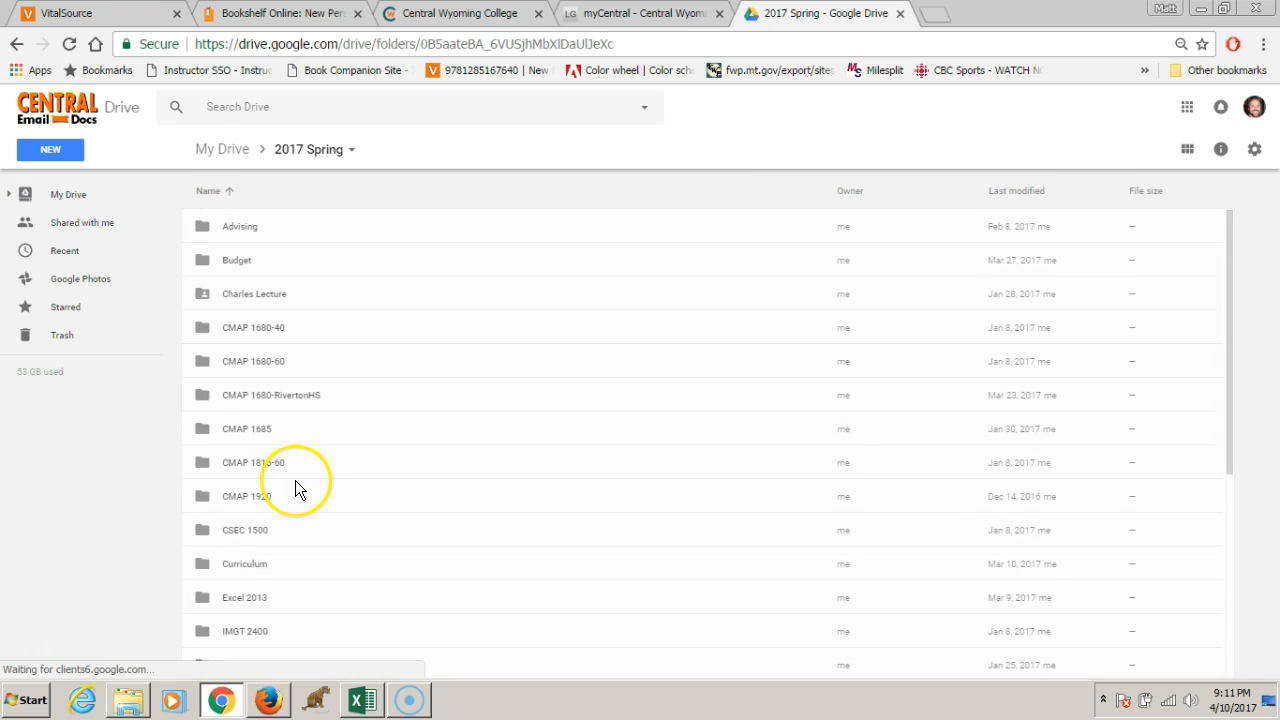
pyautogui.doubleClick(257, 631)
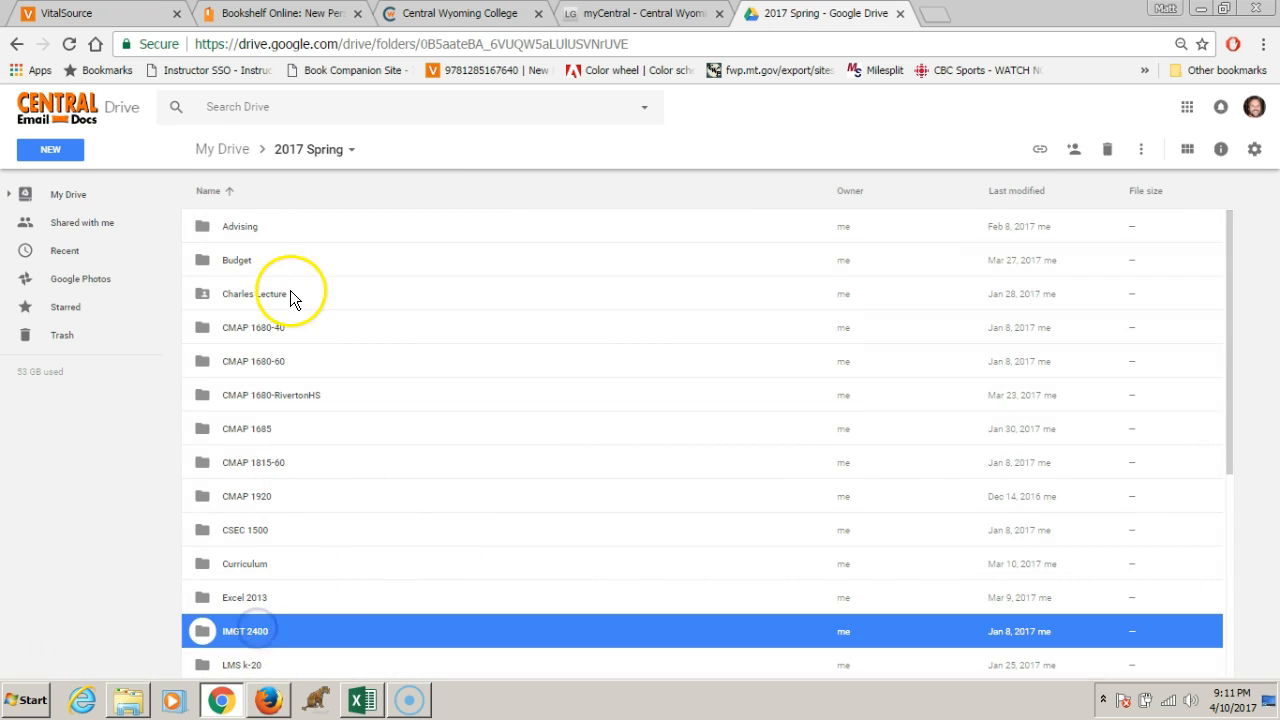
pyautogui.doubleClick(256, 259)
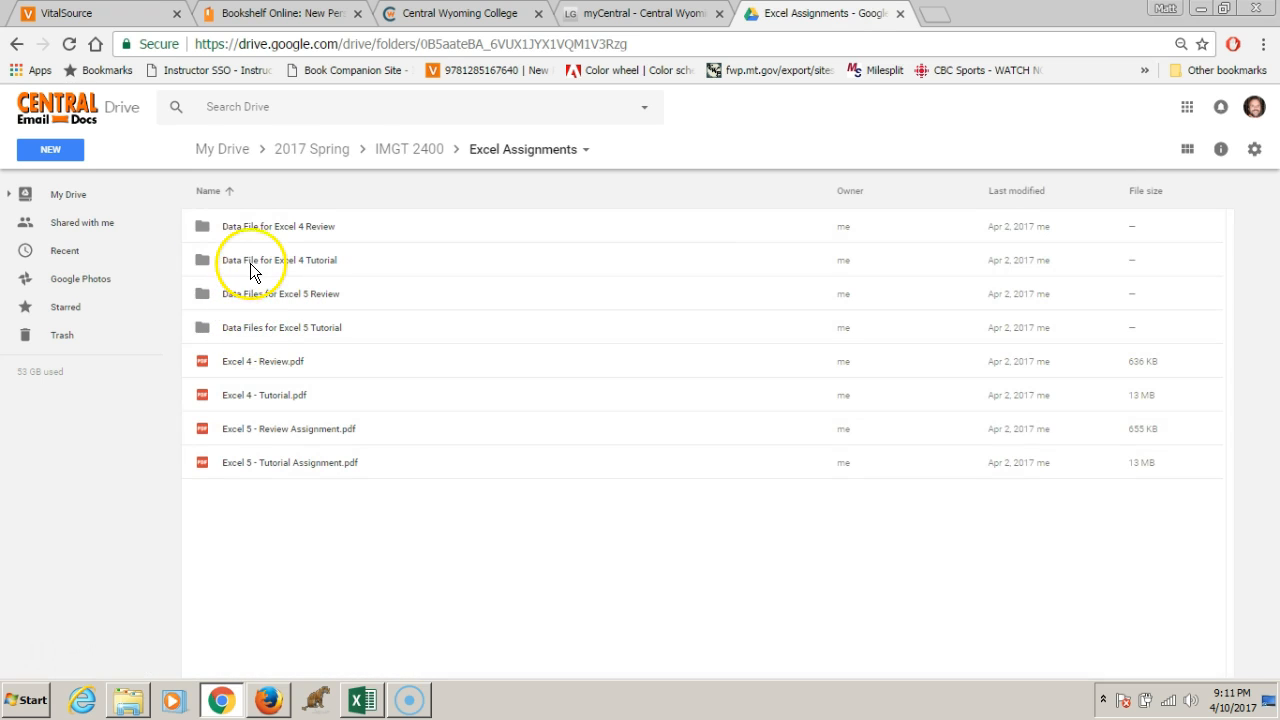
pyautogui.doubleClick(253, 264)
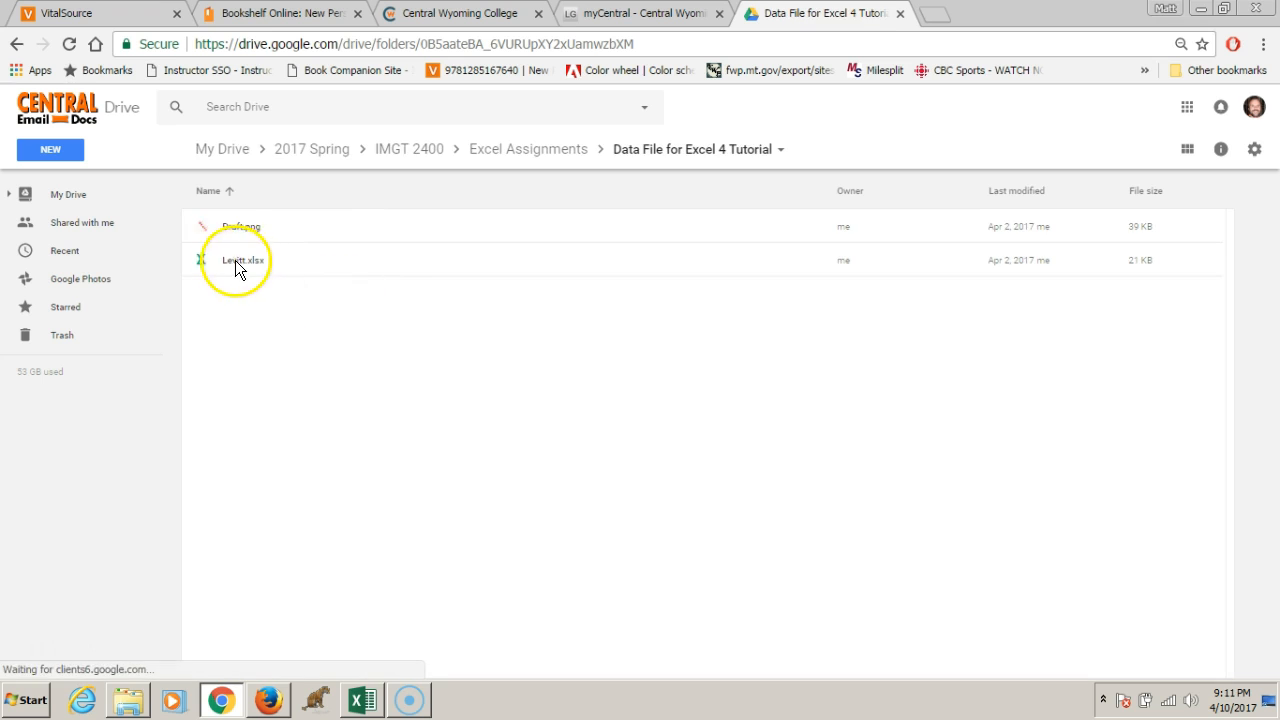
# Step: Download Draft.png from the tutorial data folder and save it to the Downloads folder
pyautogui.click(228, 226)
pyautogui.rightClick(228, 226)
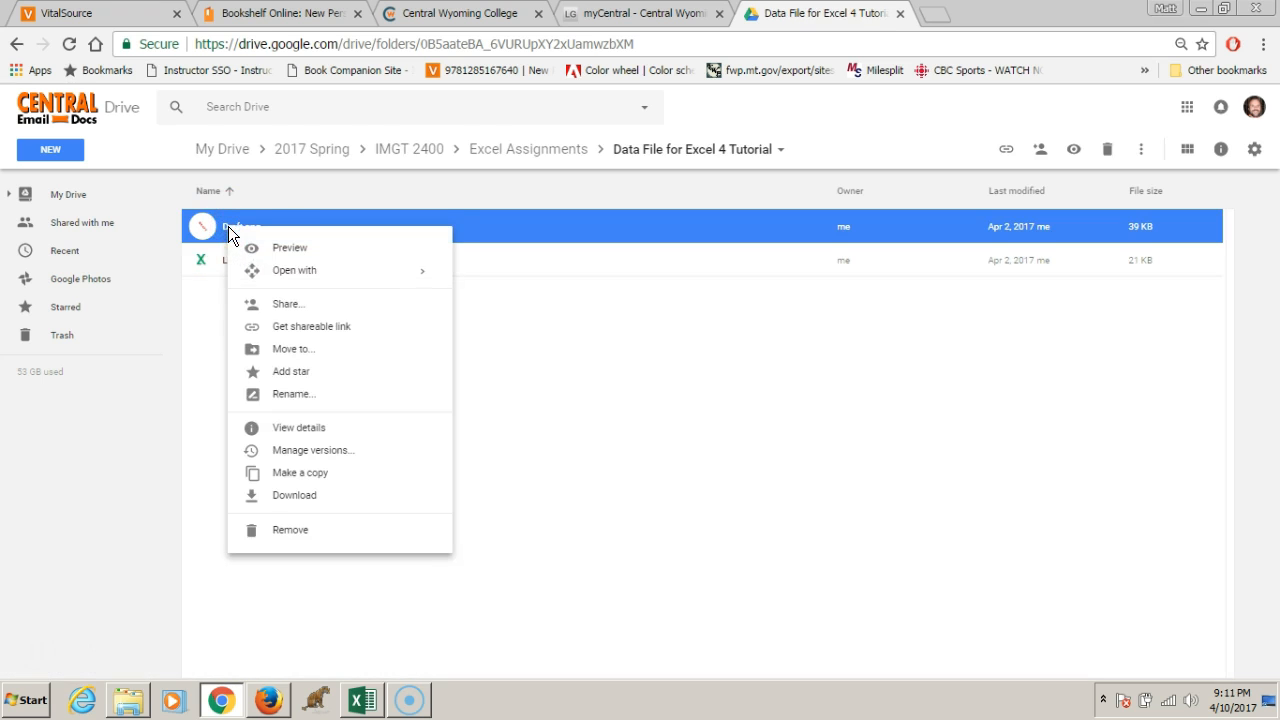
pyautogui.click(303, 494)
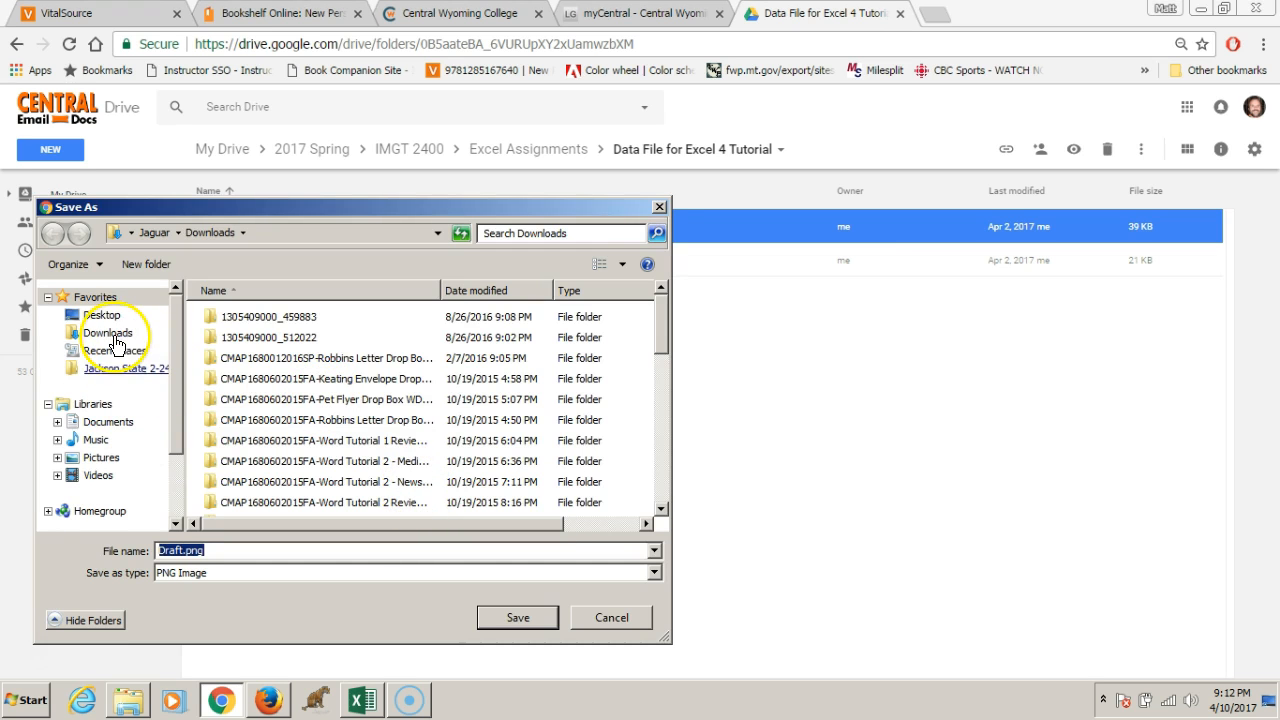
pyautogui.click(115, 336)
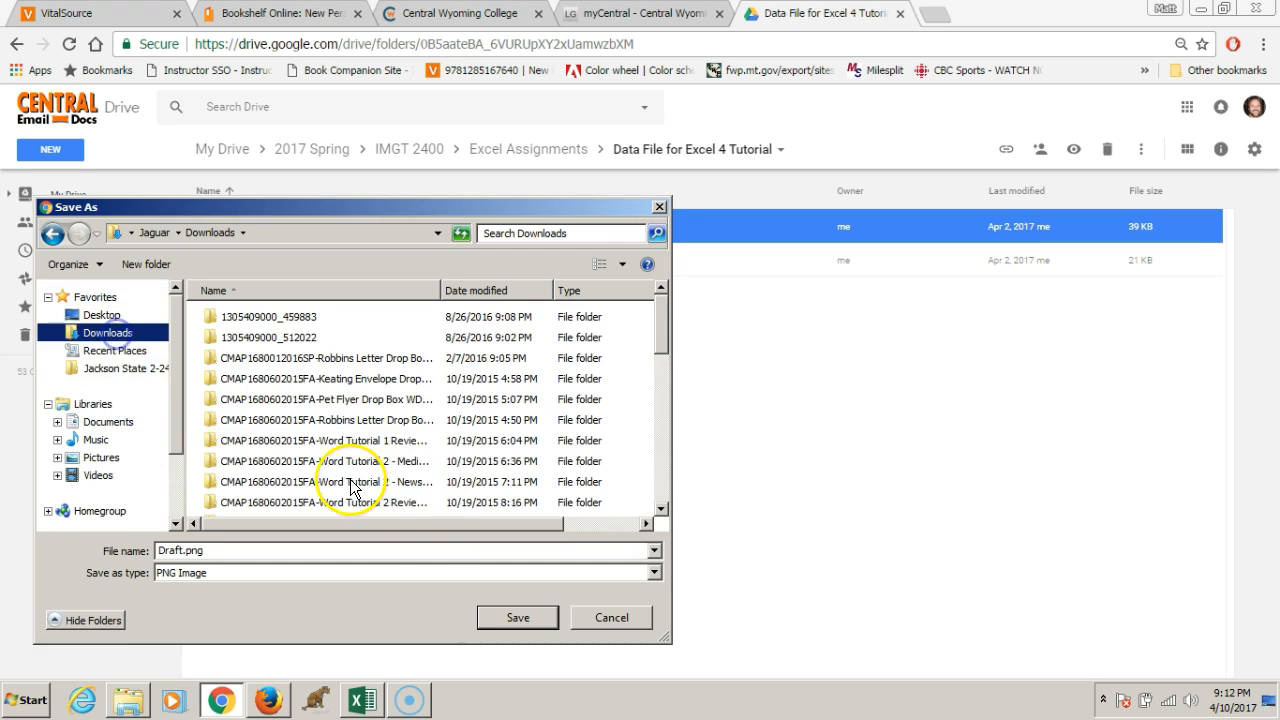
pyautogui.click(505, 620)
# Step: Switch back to Excel and cancel the pending picture insertion together with the open Header and Page Setup dialogs
pyautogui.click(362, 699)
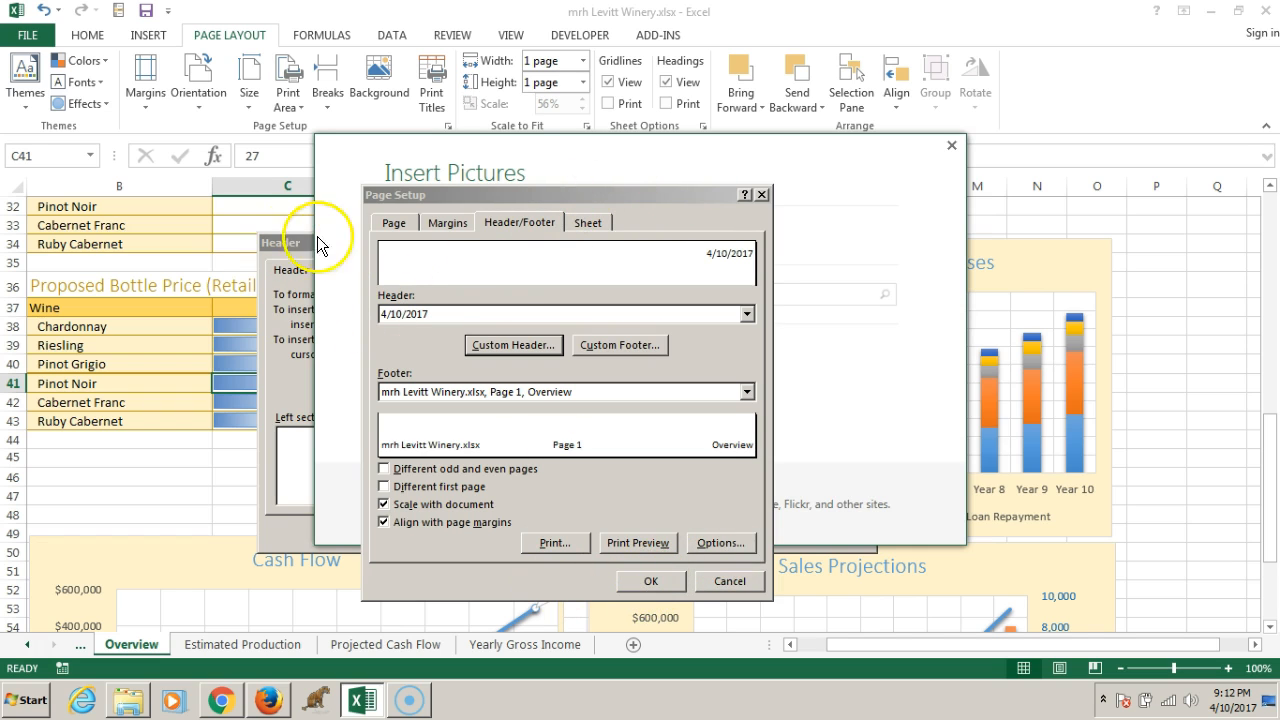
pyautogui.click(951, 145)
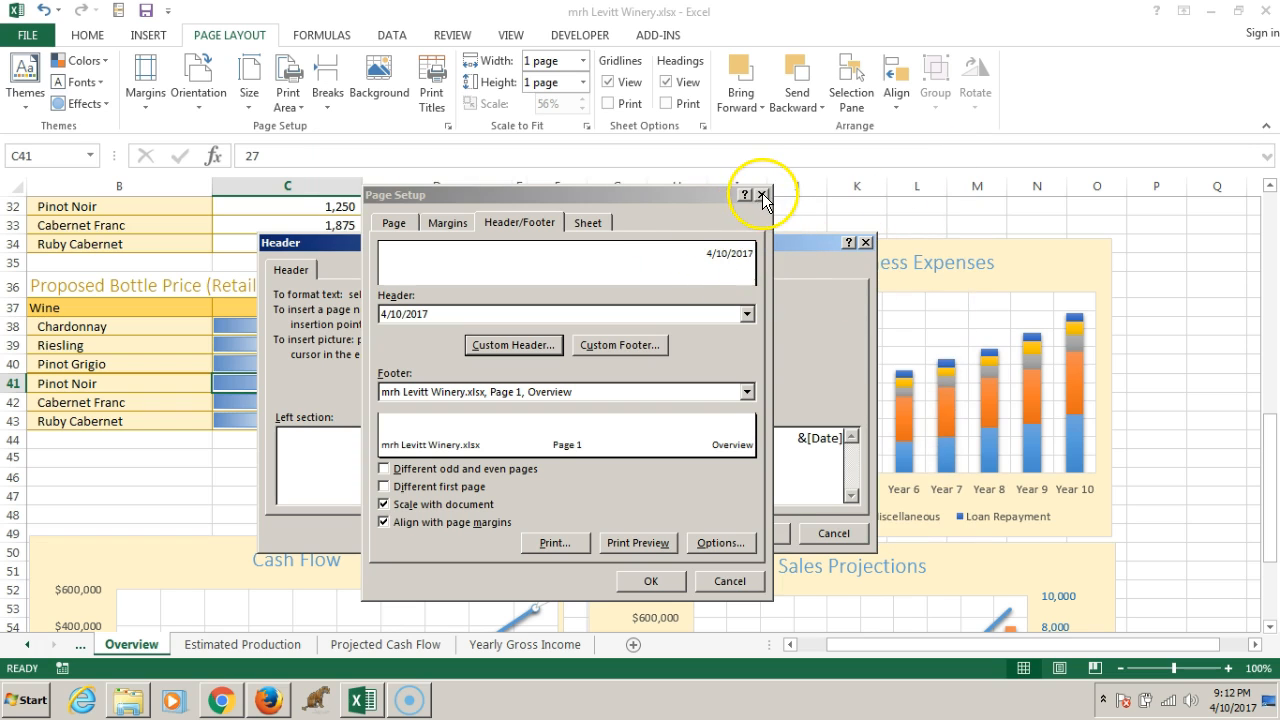
pyautogui.moveTo(805, 250); pyautogui.dragTo(1170, 238)
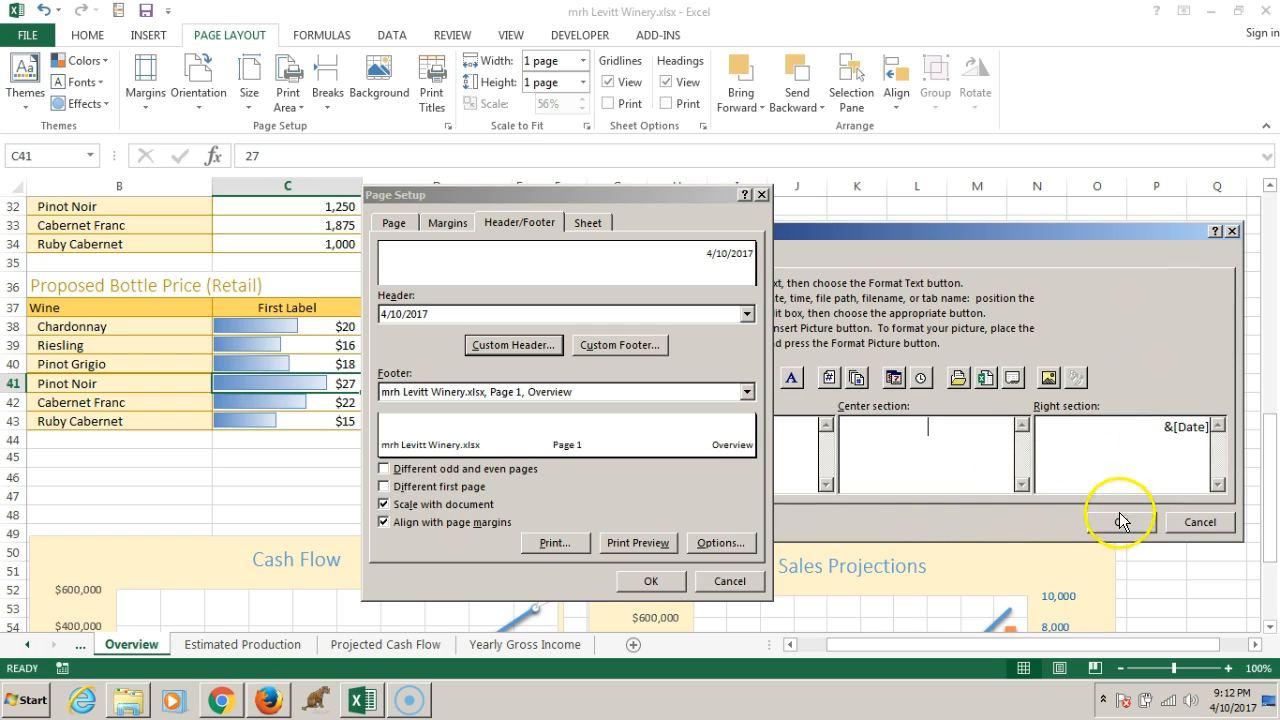
pyautogui.click(1188, 524)
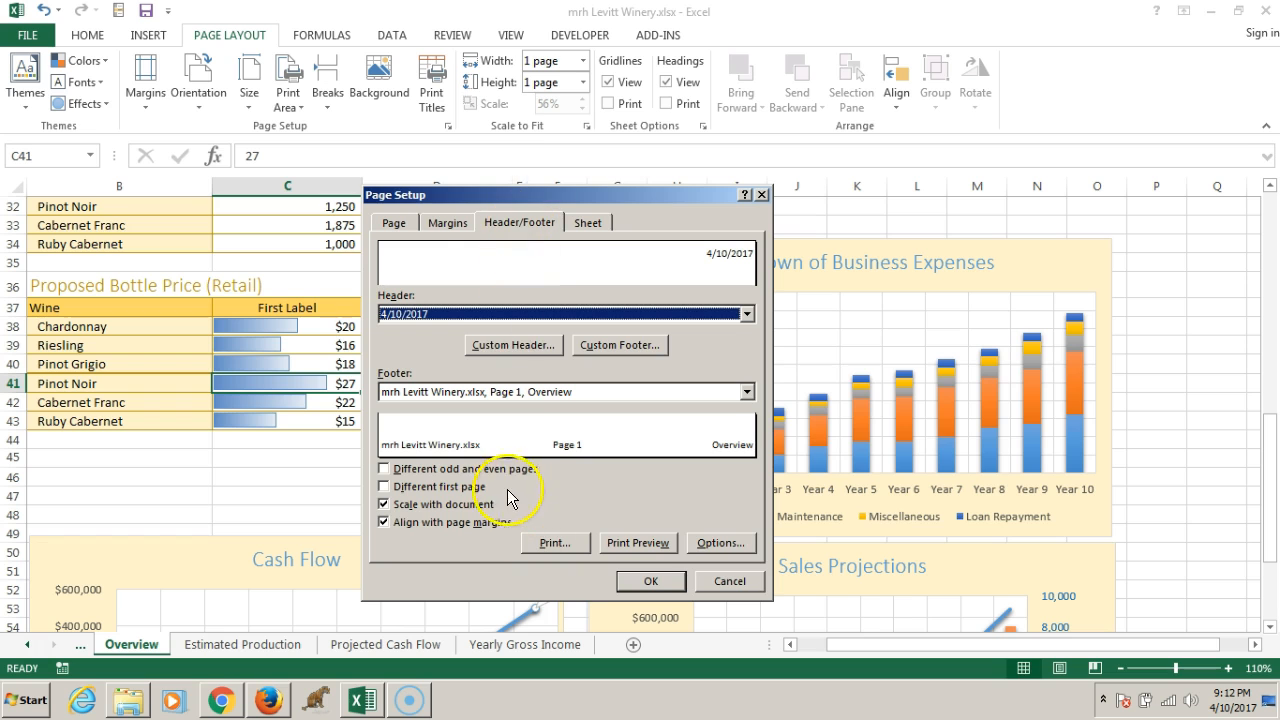
pyautogui.click(722, 580)
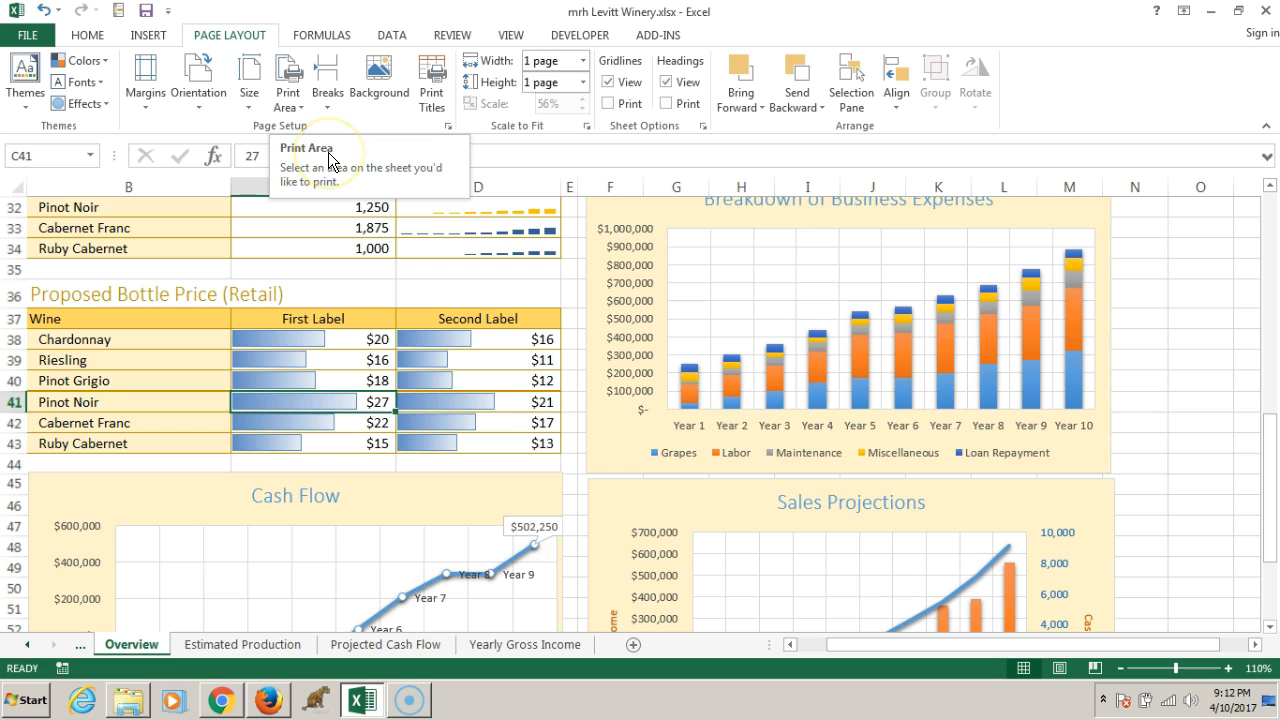
# Step: Insert Draft.png from the Downloads folder into the center section of the Overview sheet's custom header and apply the page setup
pyautogui.click(241, 40)
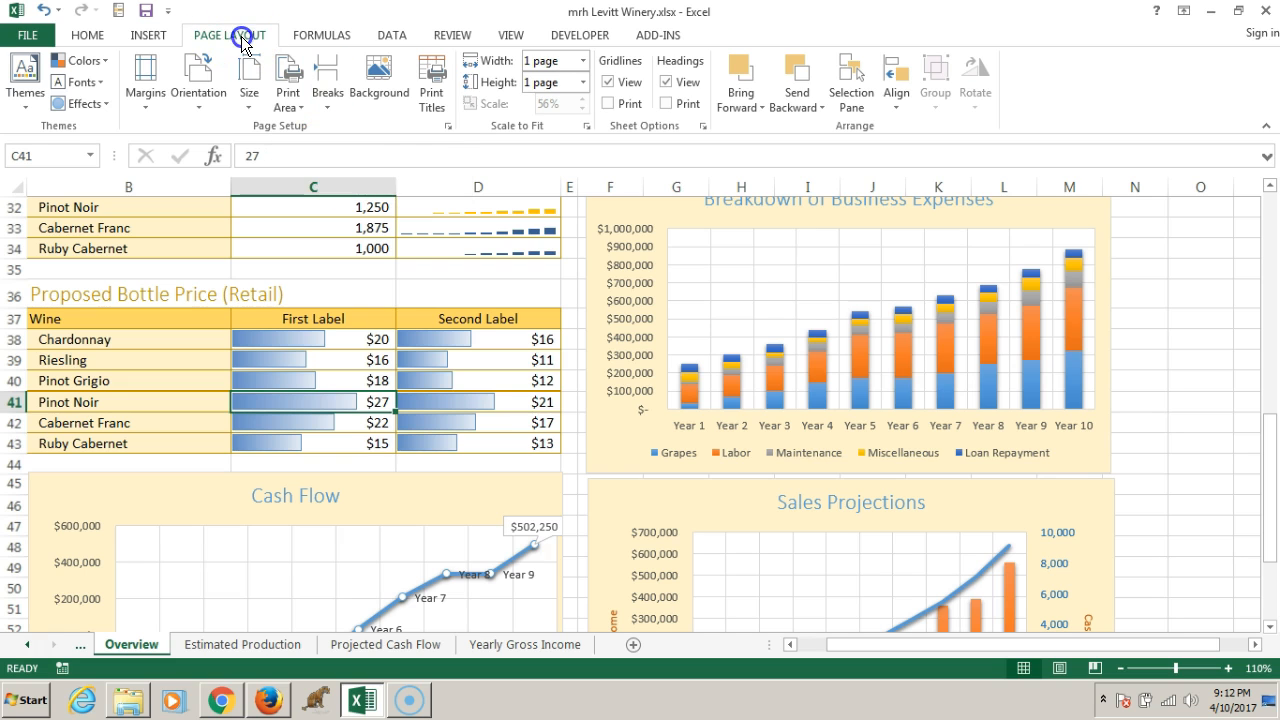
pyautogui.click(448, 130)
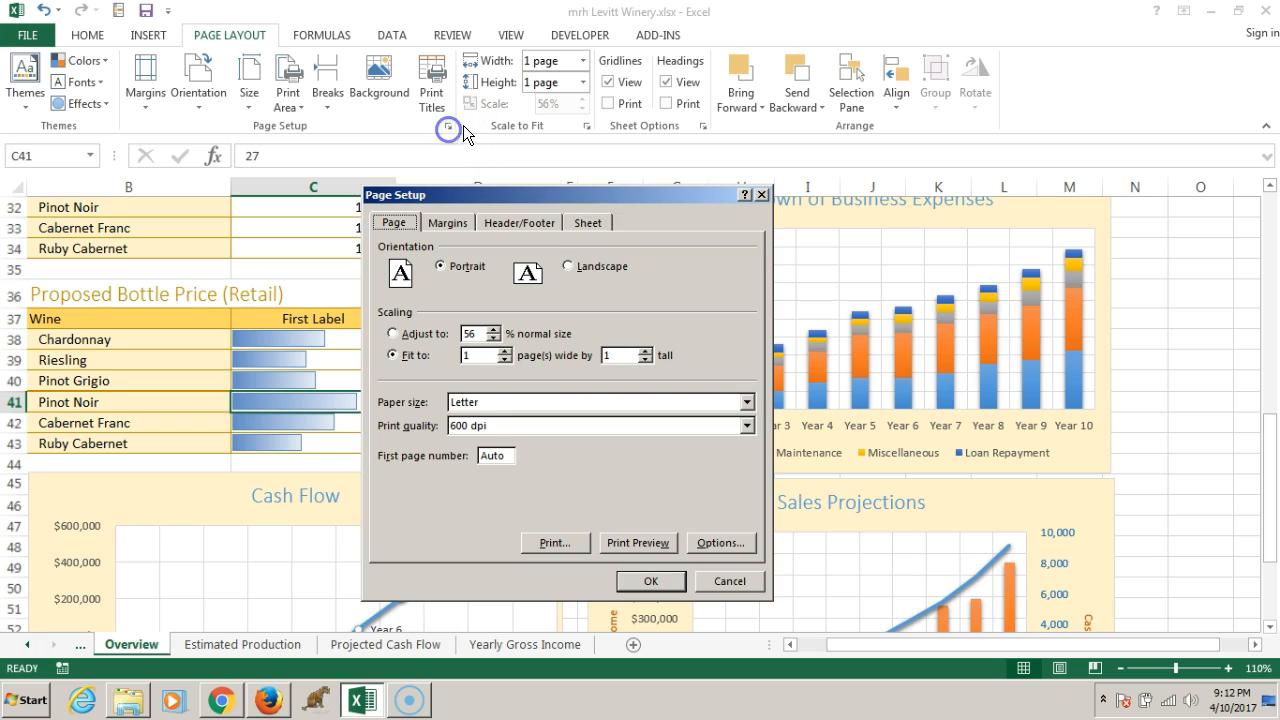
pyautogui.click(524, 224)
pyautogui.click(497, 344)
pyautogui.click(540, 444)
pyautogui.click(682, 389)
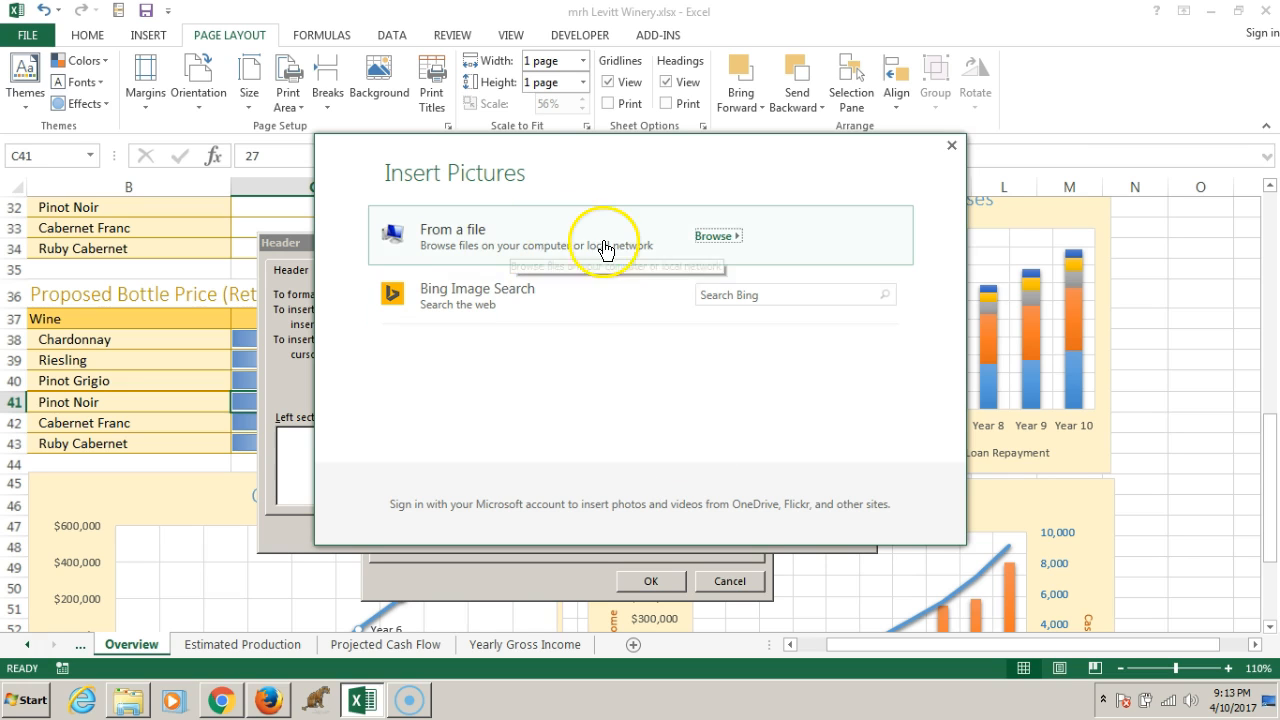
pyautogui.click(731, 237)
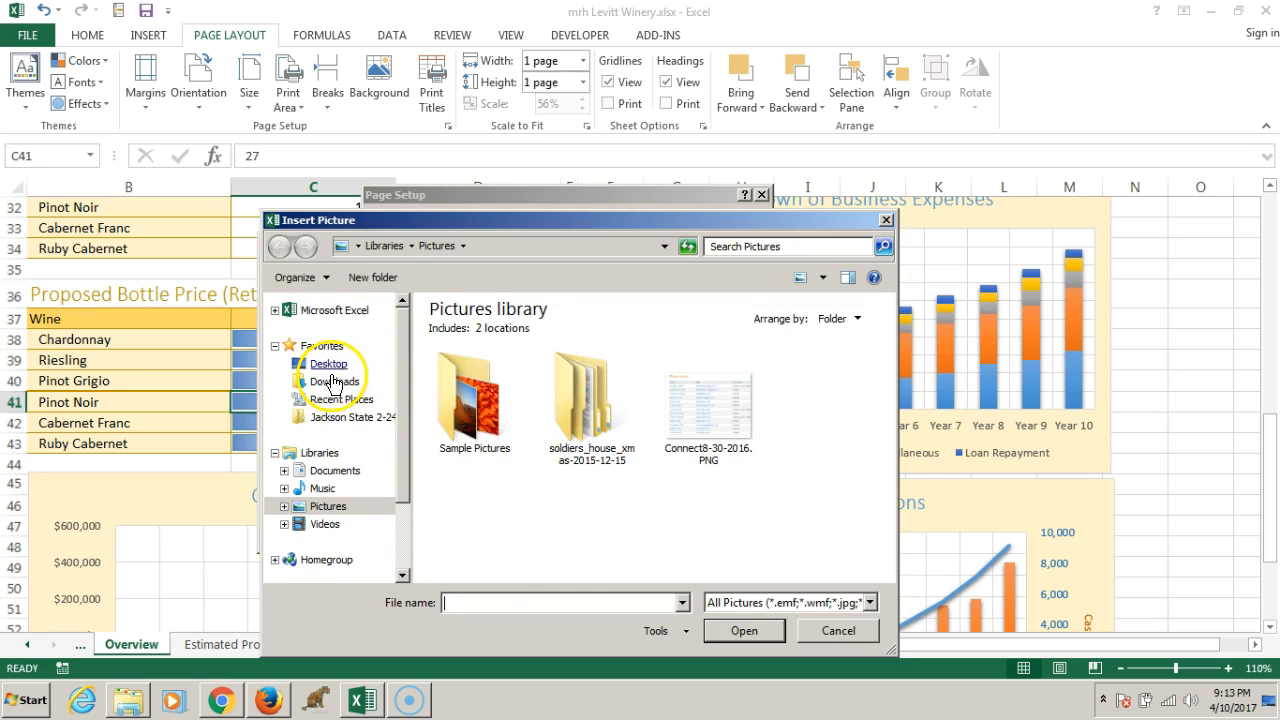
pyautogui.click(332, 381)
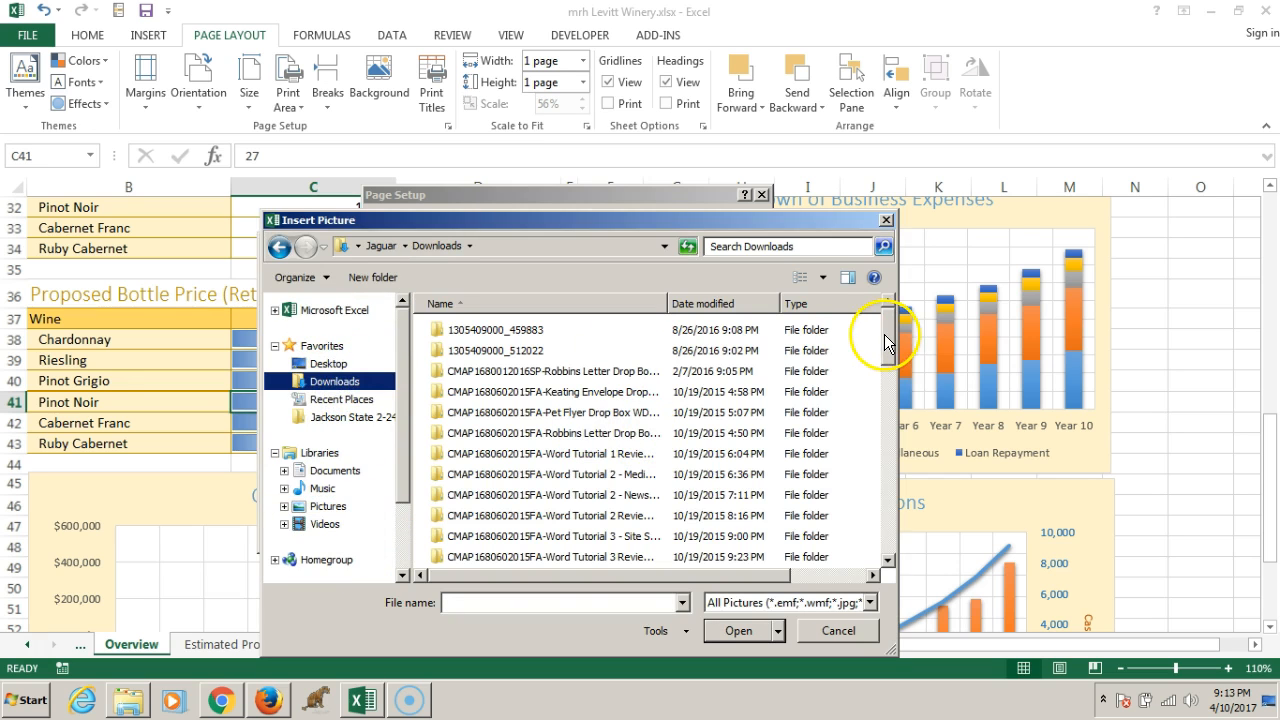
pyautogui.click(727, 303)
pyautogui.doubleClick(469, 331)
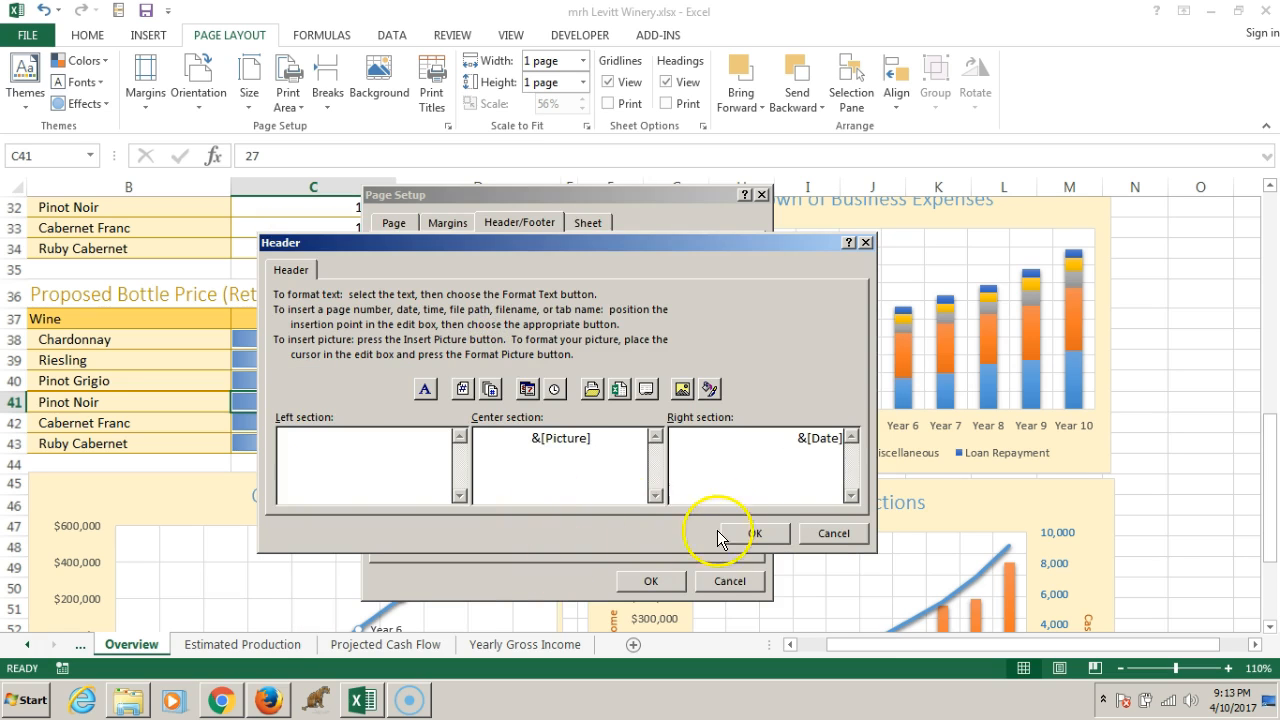
pyautogui.click(737, 529)
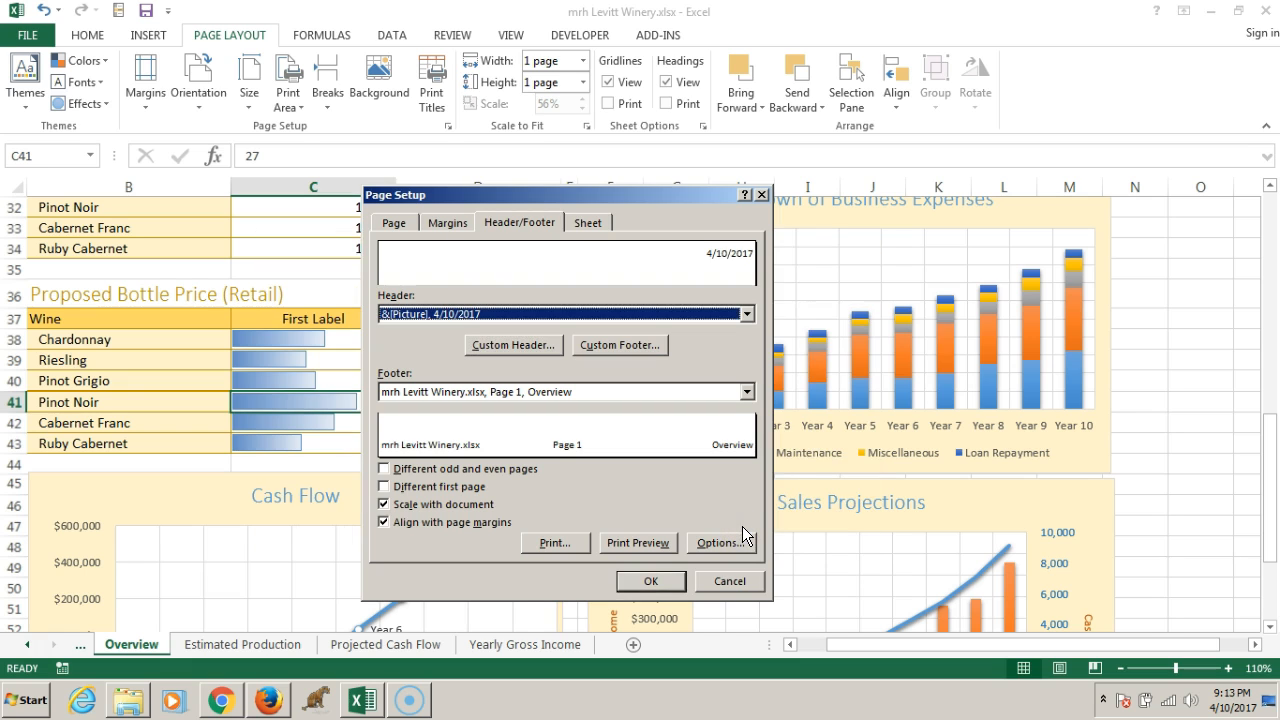
pyautogui.click(650, 581)
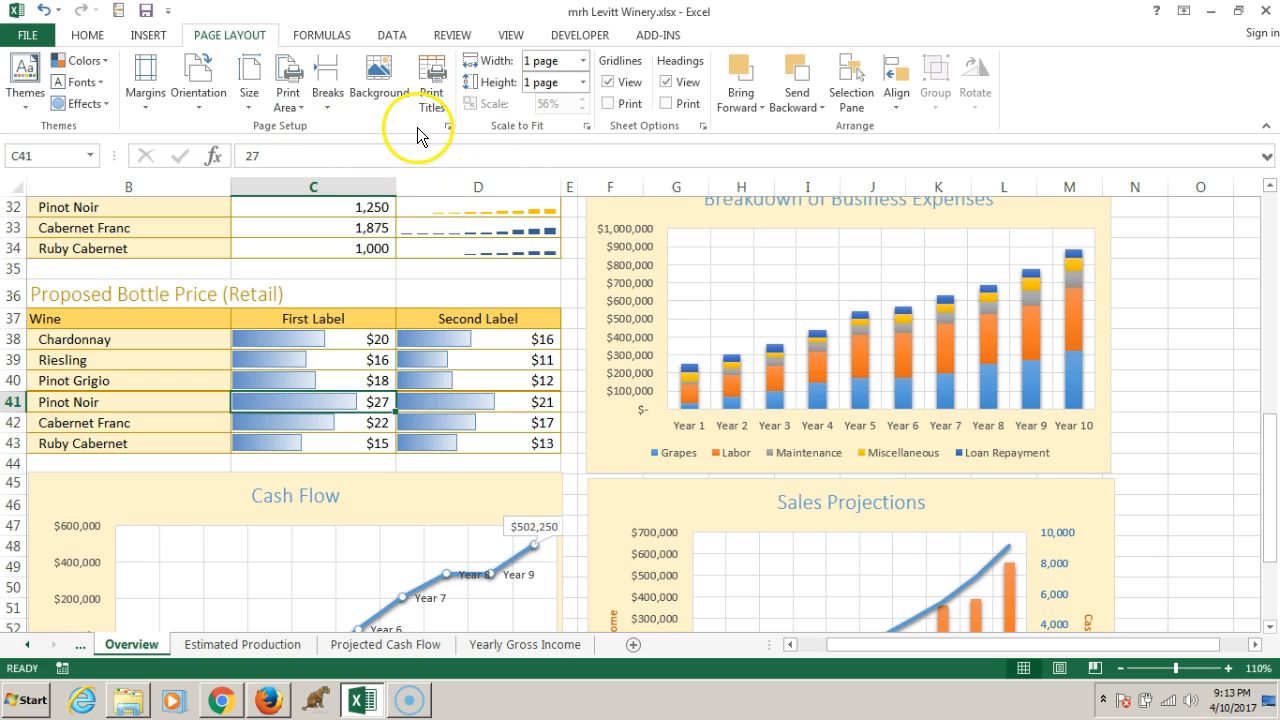
# Step: Reopen the Overview sheet's custom header and set the center section picture's color to Washout
pyautogui.click(448, 126)
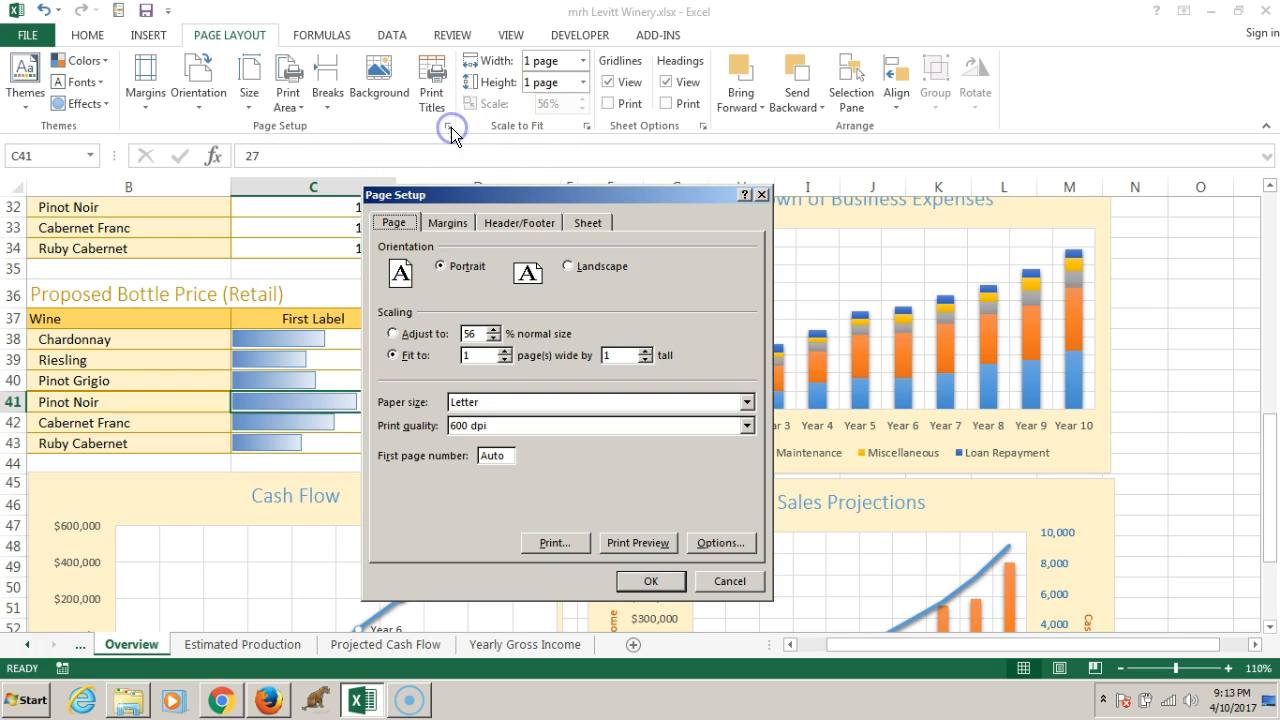
pyautogui.click(519, 222)
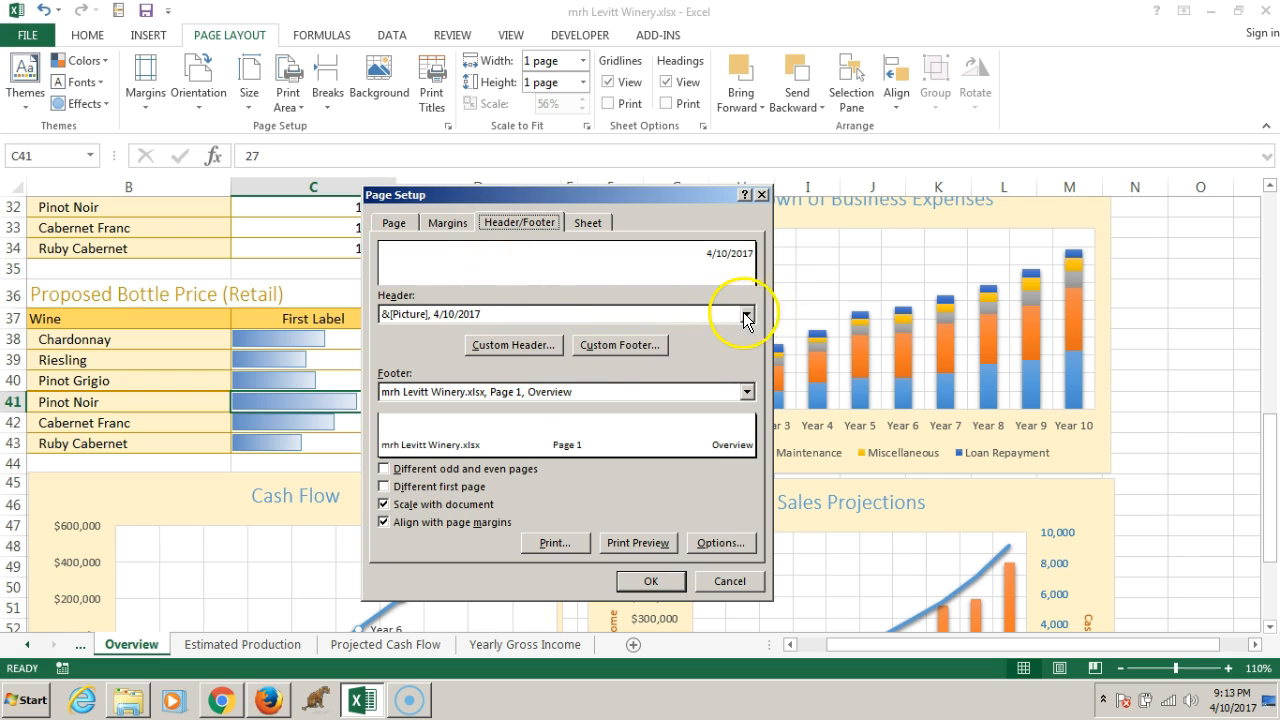
pyautogui.click(538, 345)
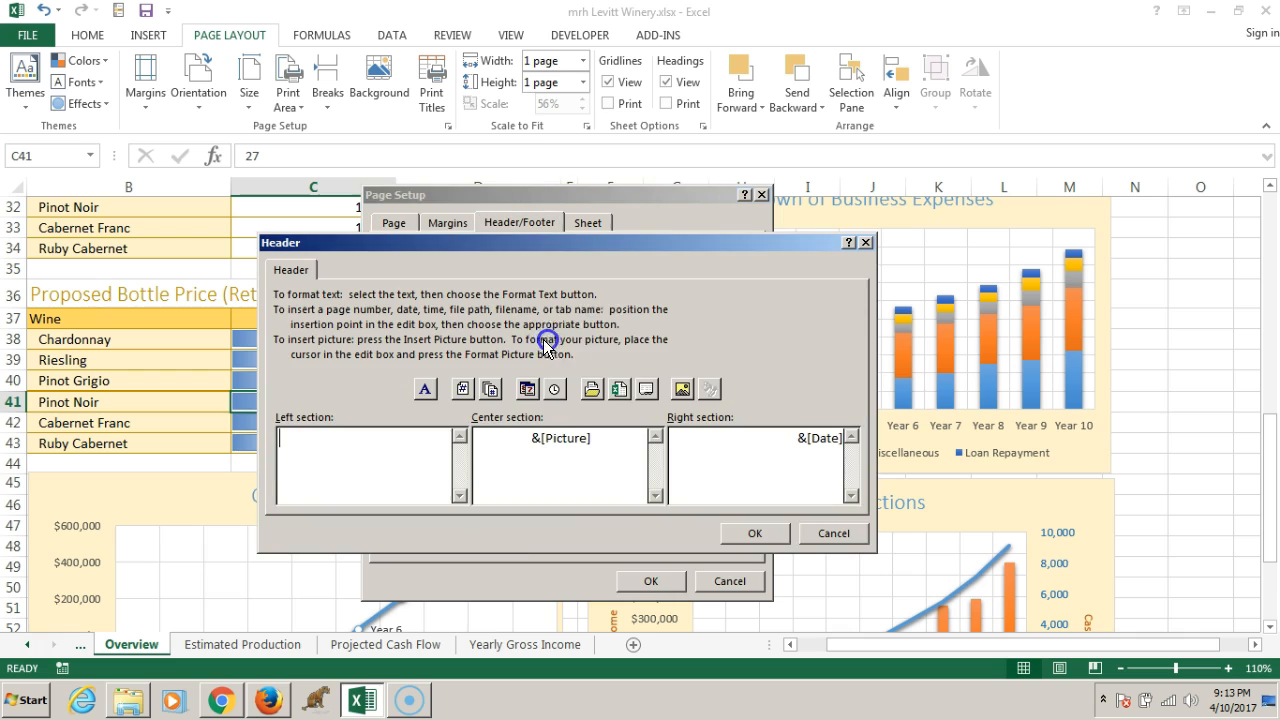
pyautogui.click(595, 445)
pyautogui.moveTo(609, 443); pyautogui.dragTo(500, 437)
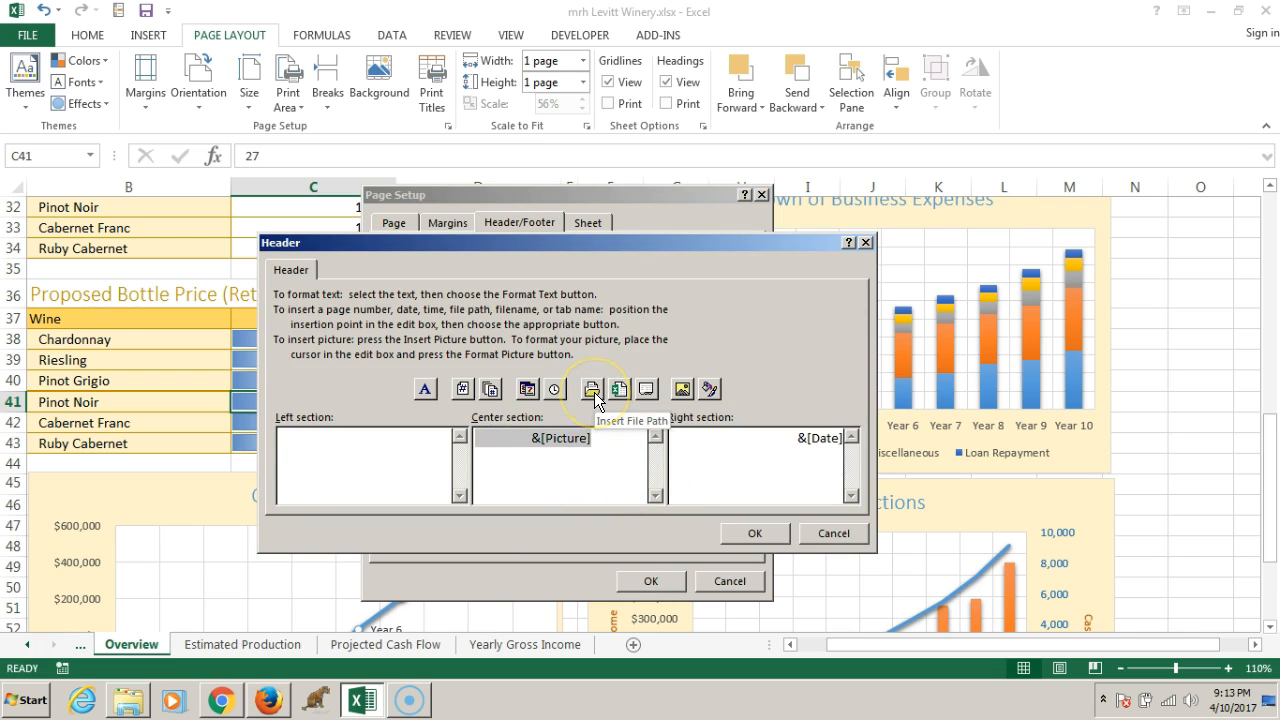
pyautogui.click(645, 392)
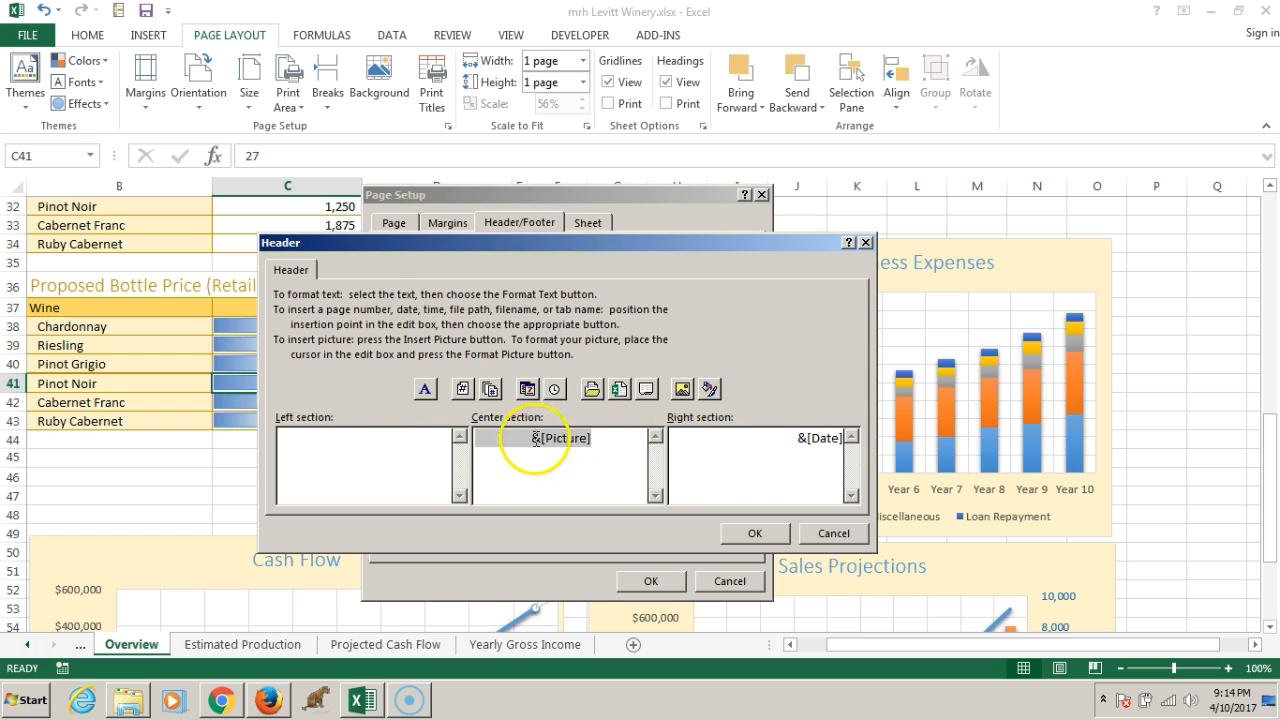
pyautogui.click(709, 389)
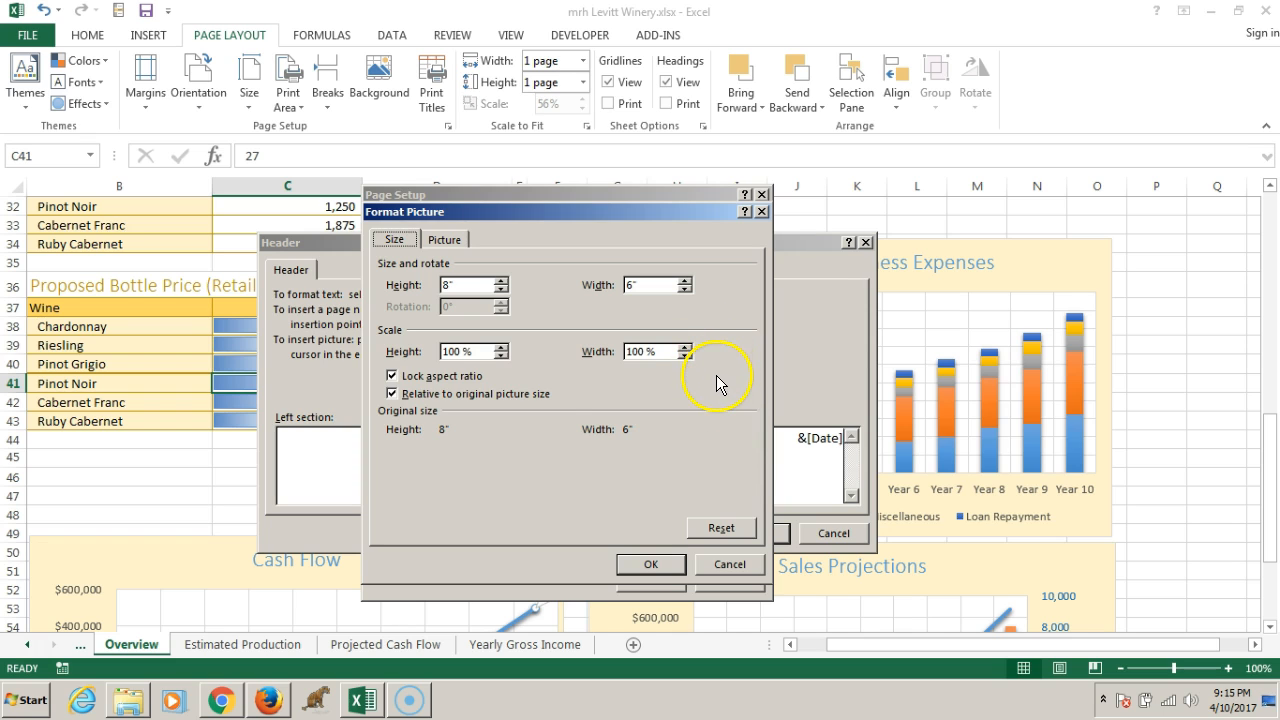
pyautogui.click(441, 240)
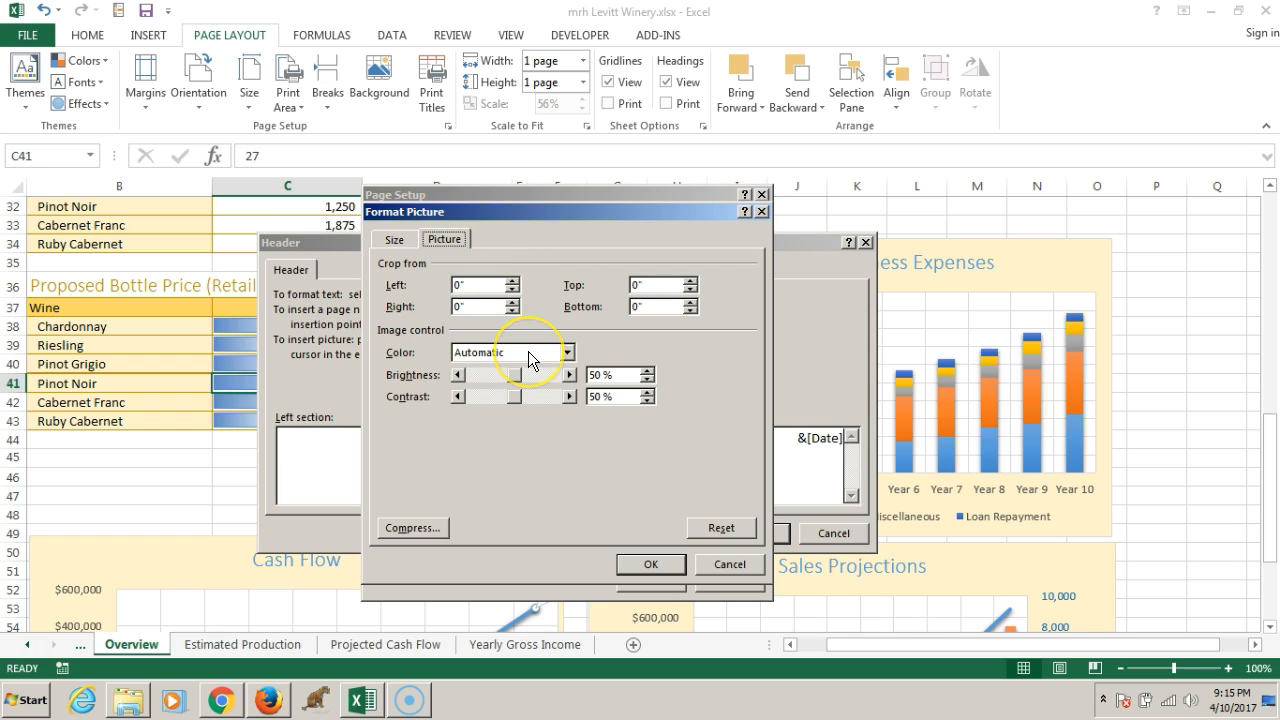
pyautogui.click(562, 352)
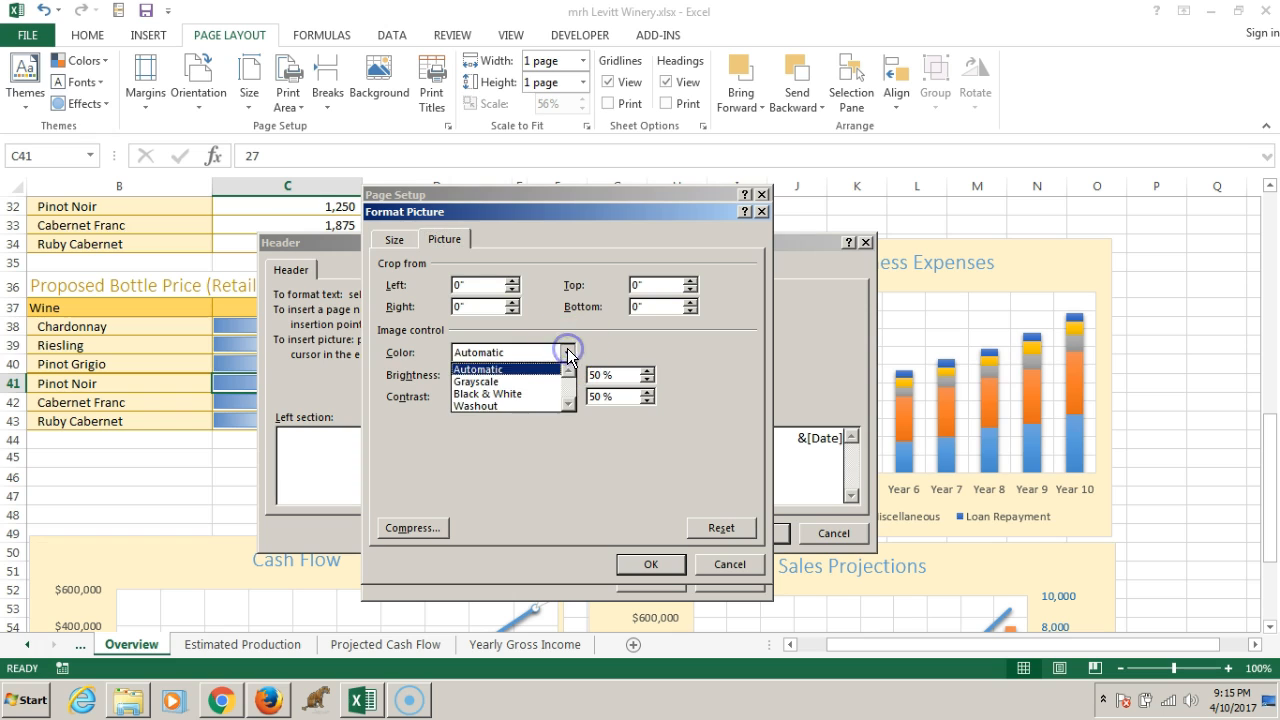
pyautogui.click(510, 406)
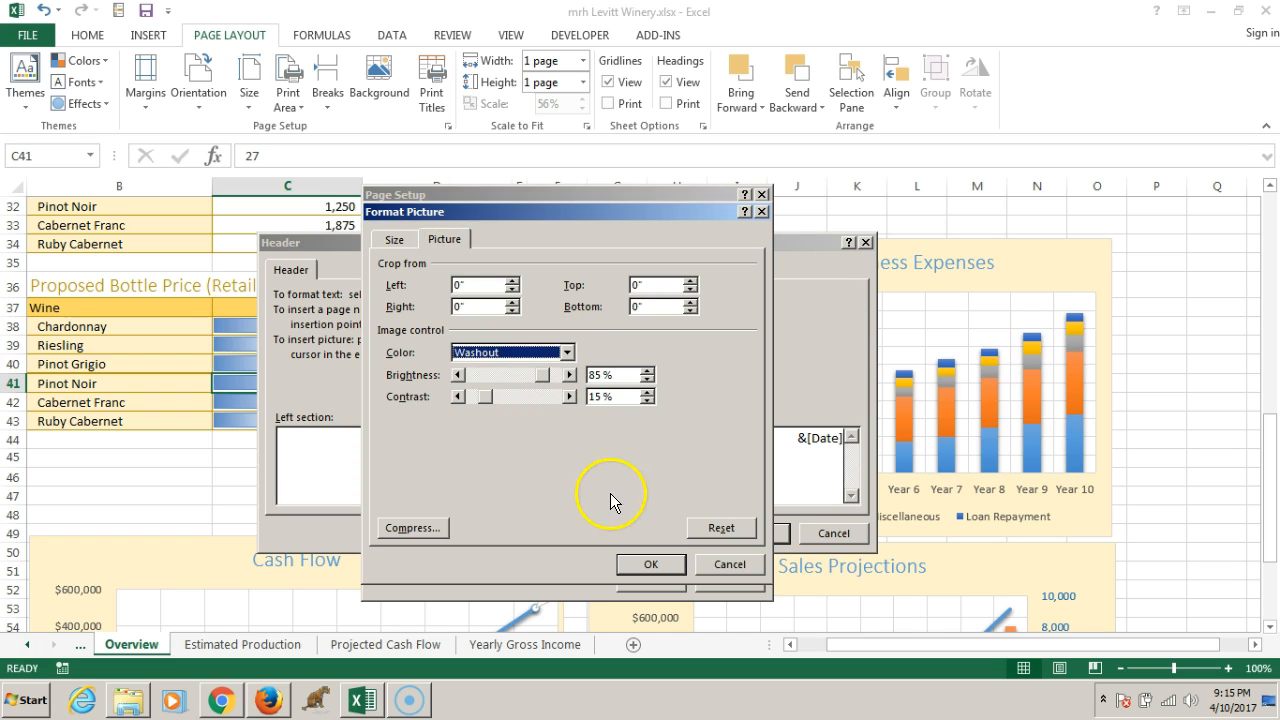
pyautogui.click(646, 566)
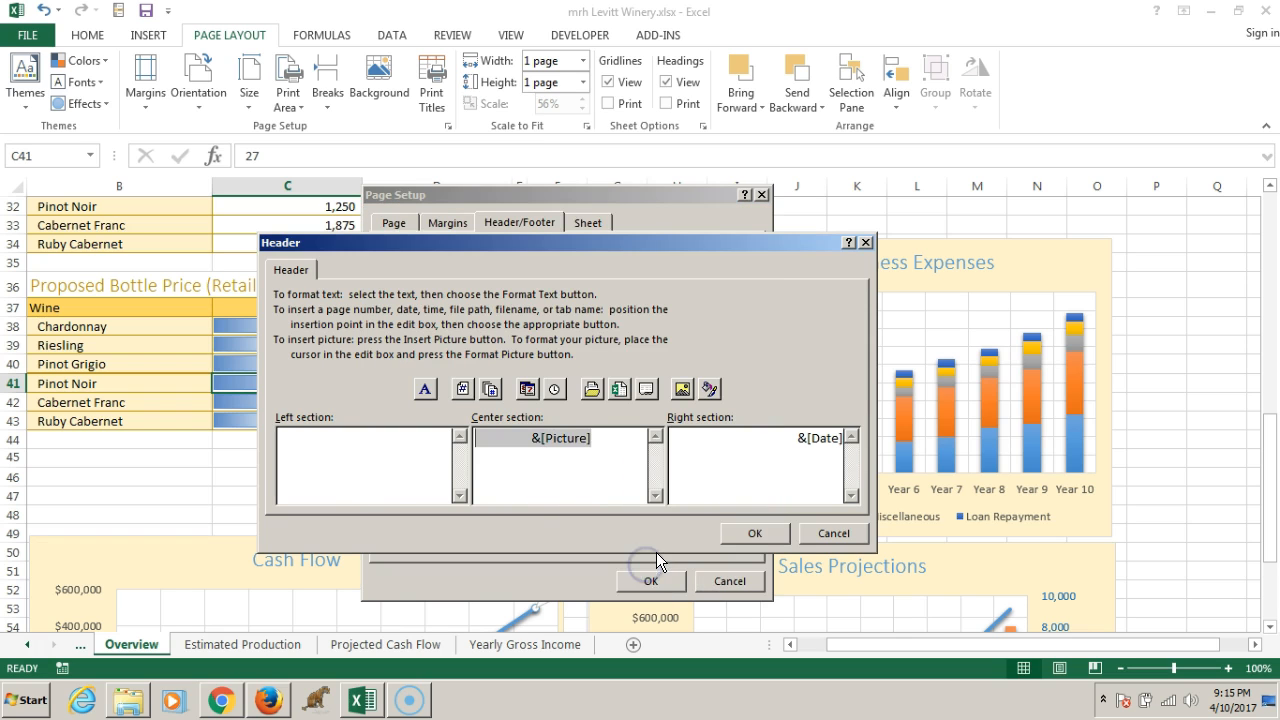
# Step: Confirm the custom header, check the Overview sheet in print preview and return to the worksheet
pyautogui.click(755, 533)
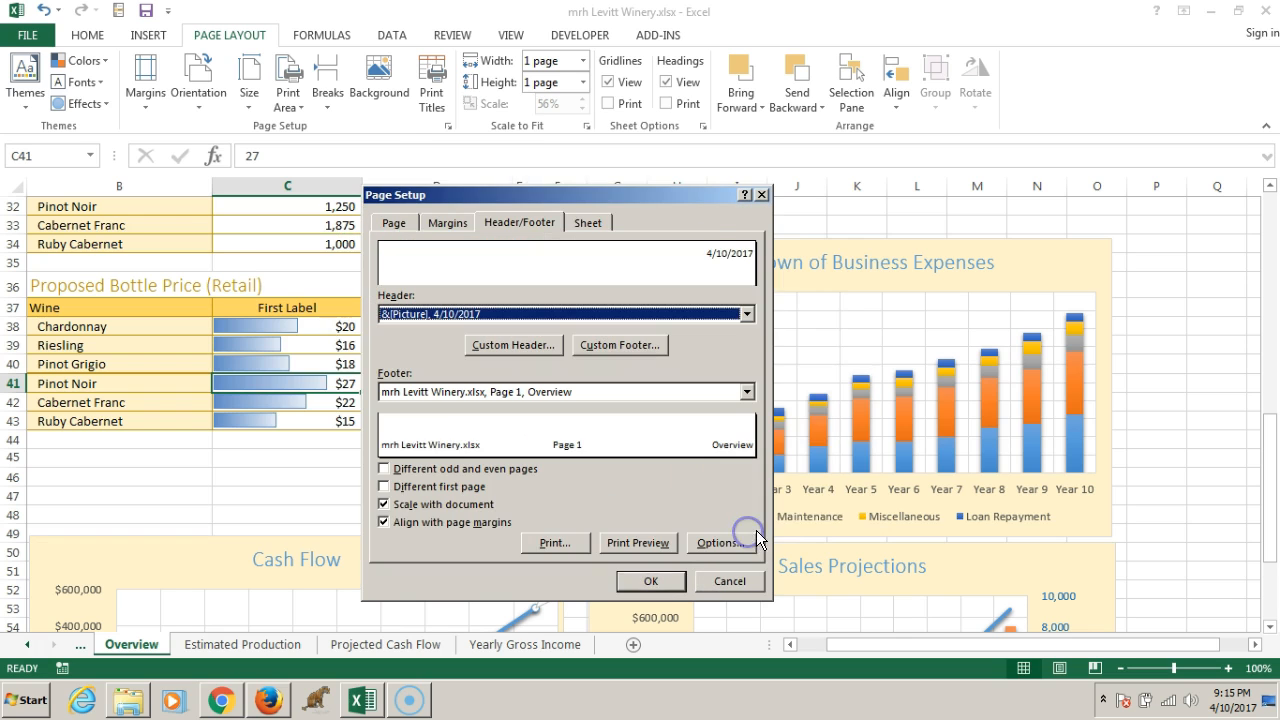
pyautogui.click(630, 541)
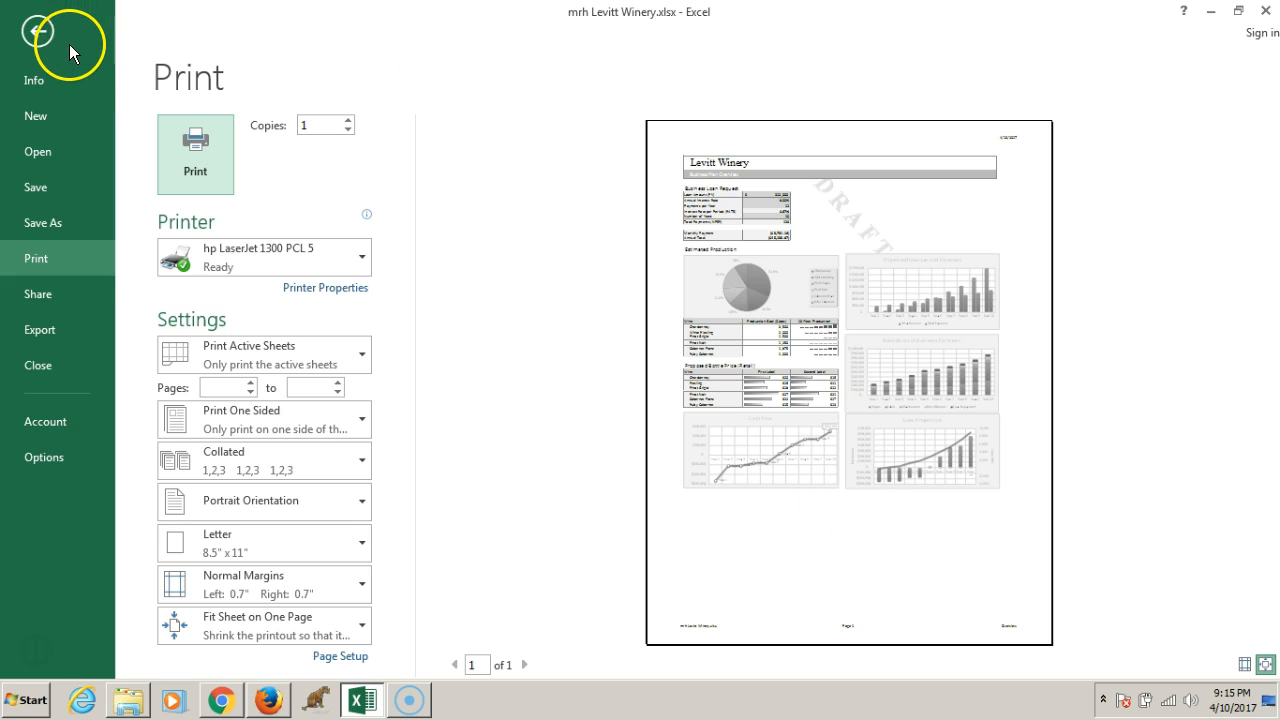
pyautogui.click(36, 31)
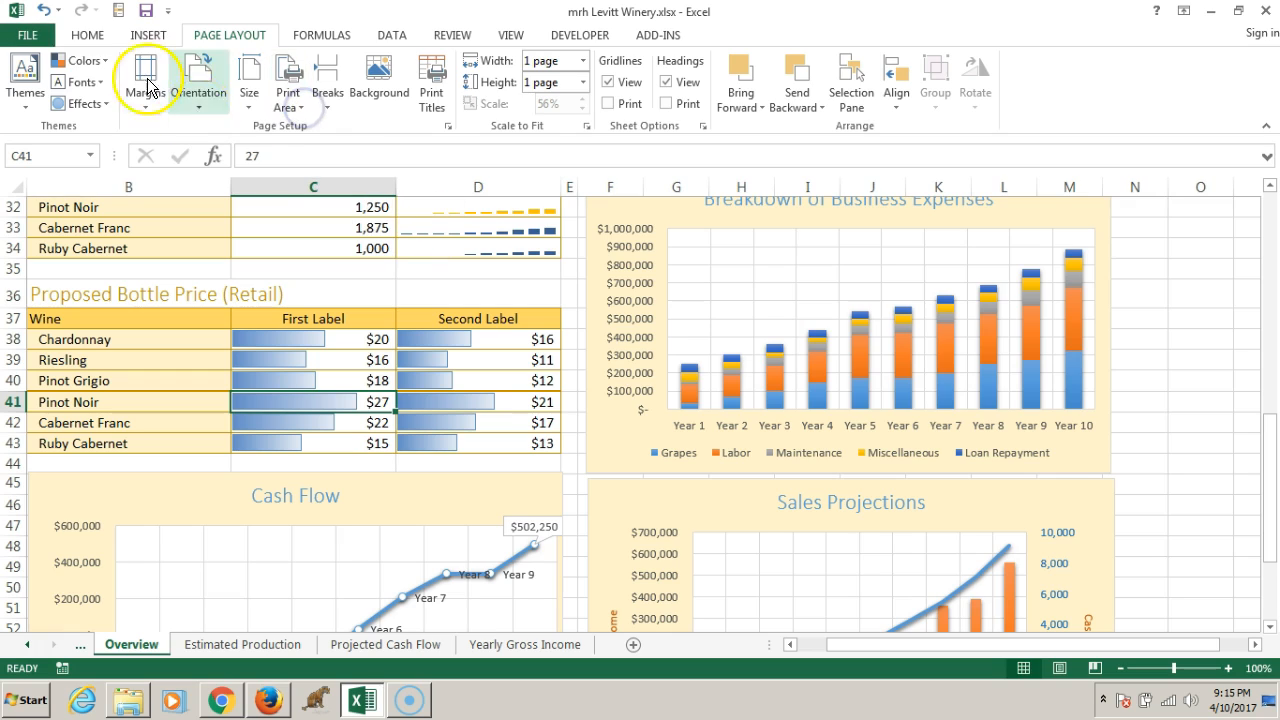